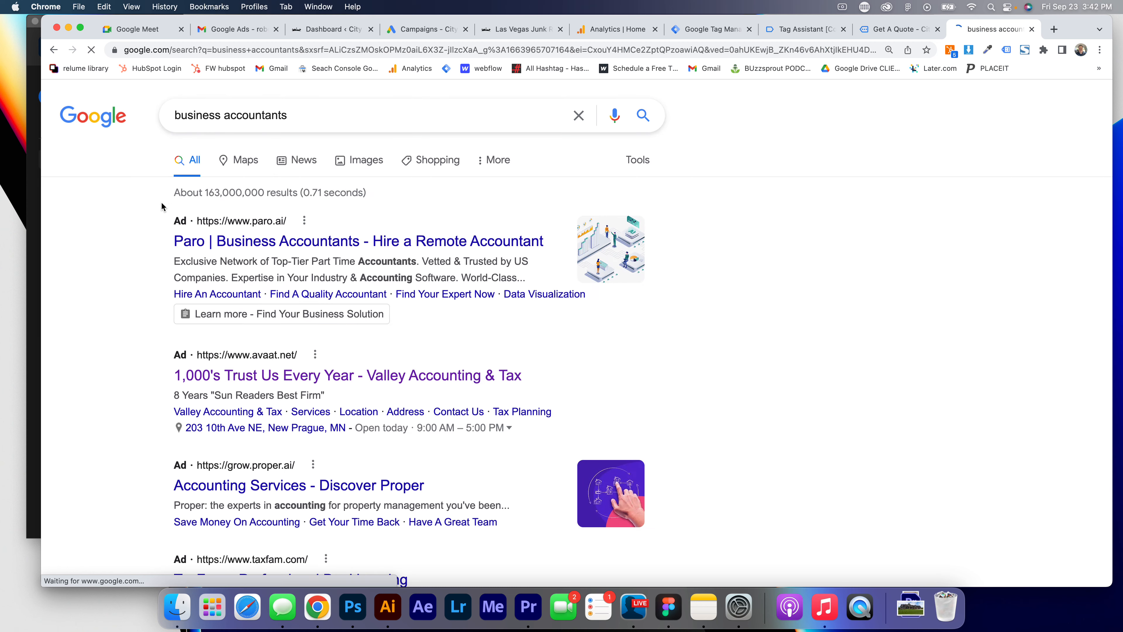
Search Google for "accountants near me" and look over the ads at the start of the results
scroll(261, 286, "down", 5)
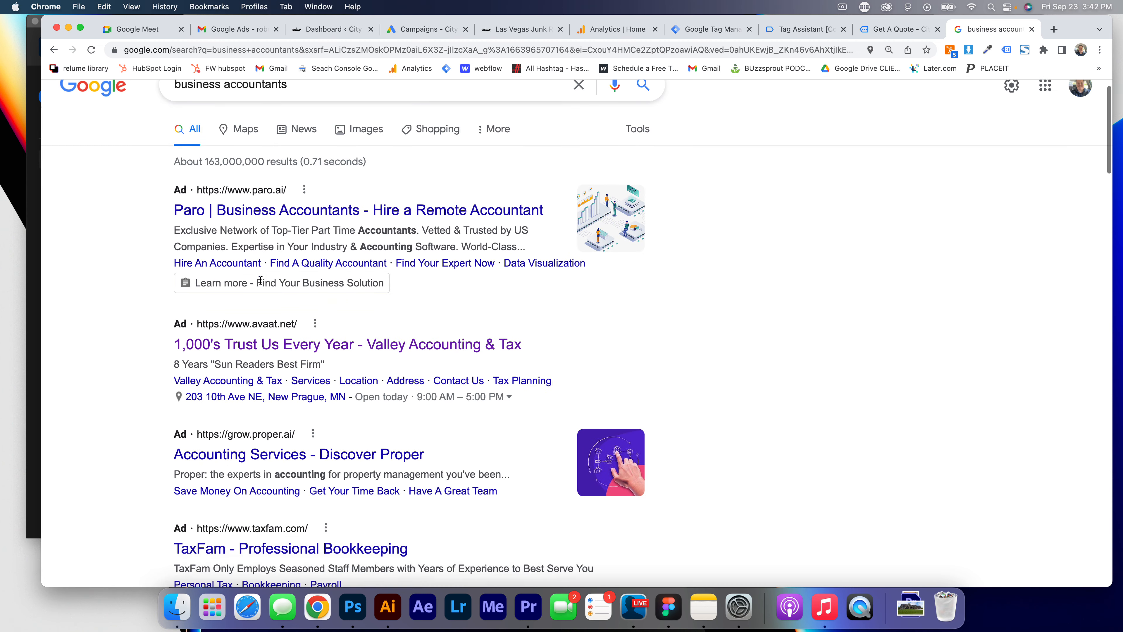
scroll(265, 283, "down", 3)
scroll(268, 283, "up", 8)
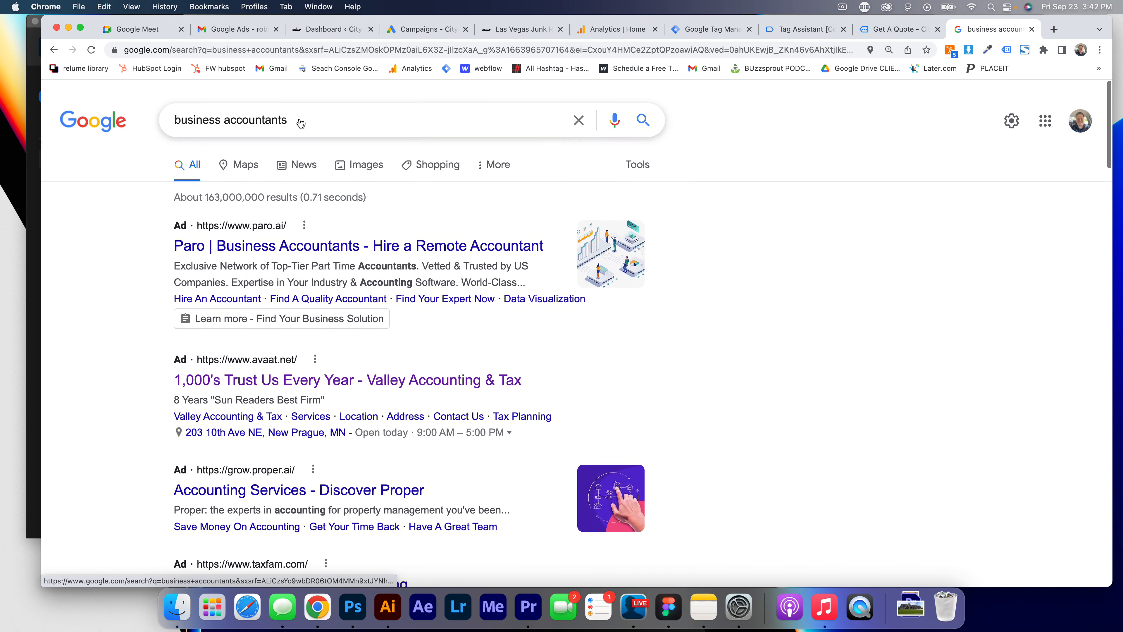
triple_click(296, 117)
type("accountants near me")
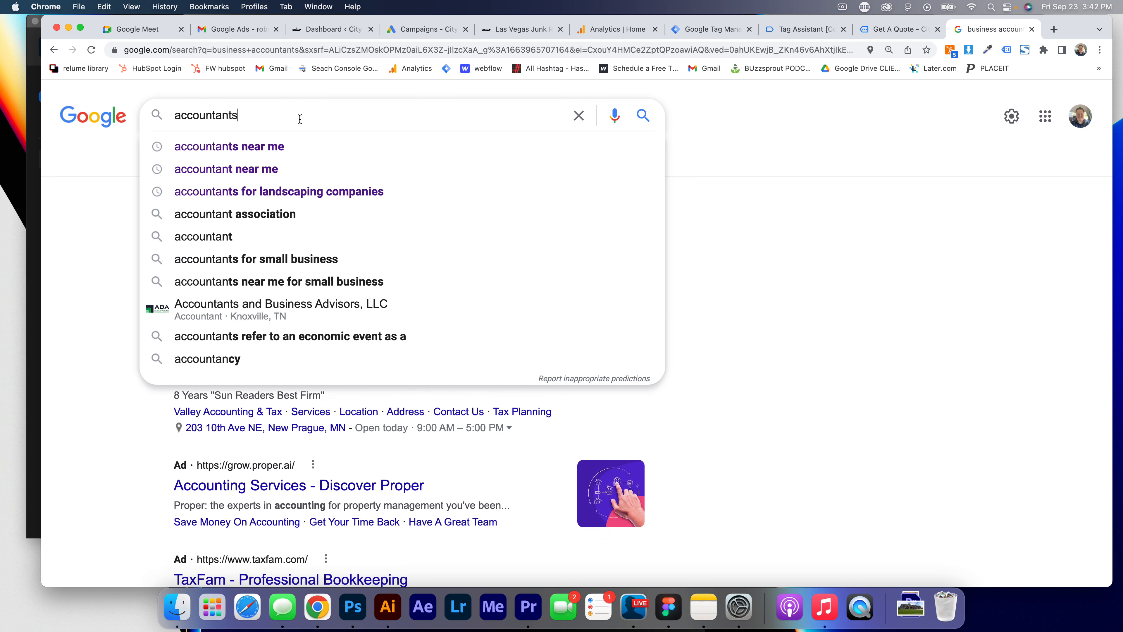
key("Return")
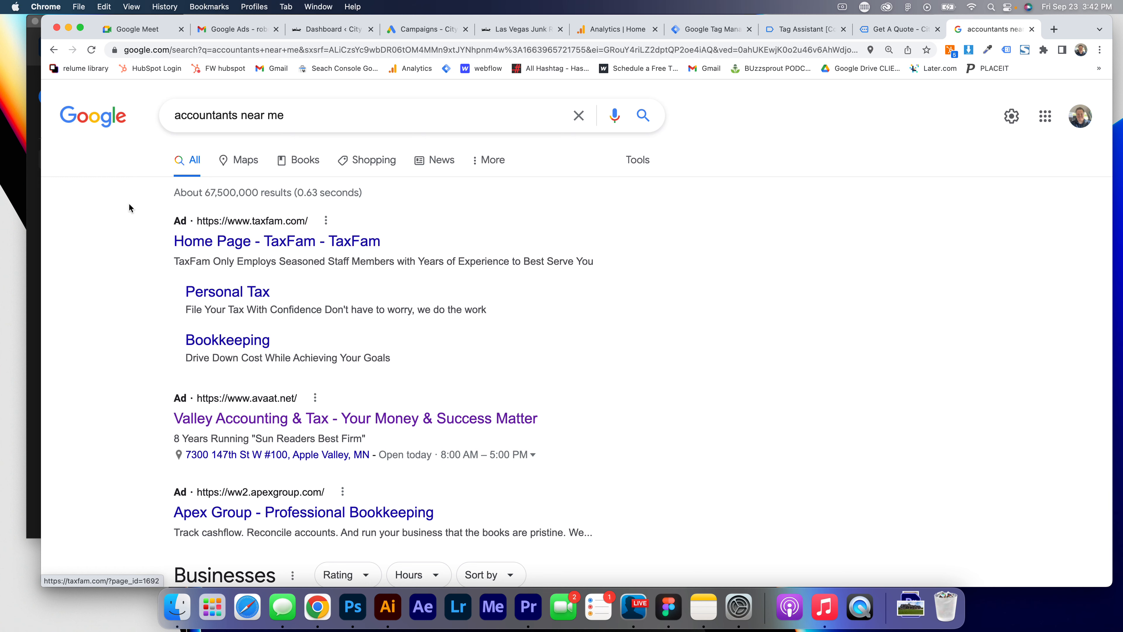
scroll(145, 237, "down", 3)
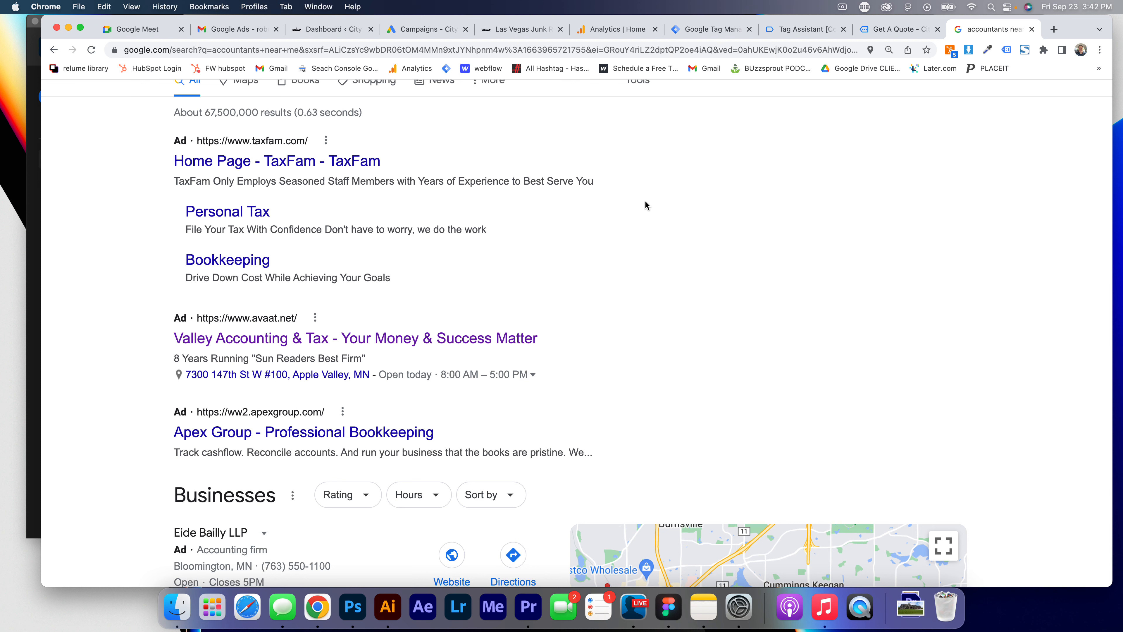
Stop the Tag Assistant debugging session for lasvegasjunkremoval.net, close Tag Assistant, and return to Tag Manager
left_click(688, 32)
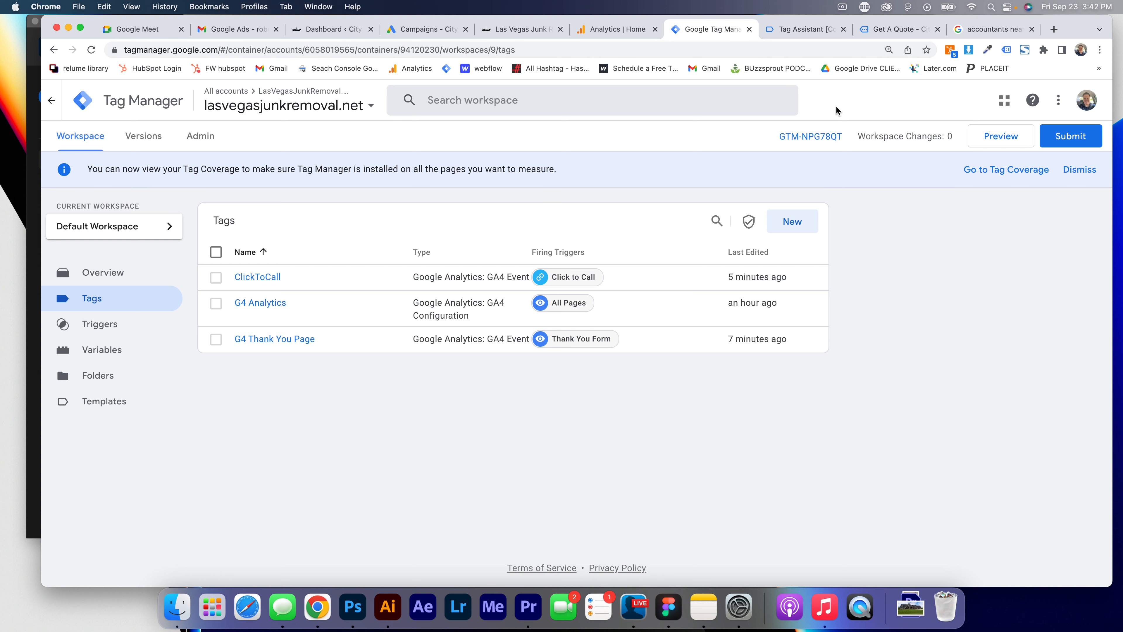
left_click(804, 28)
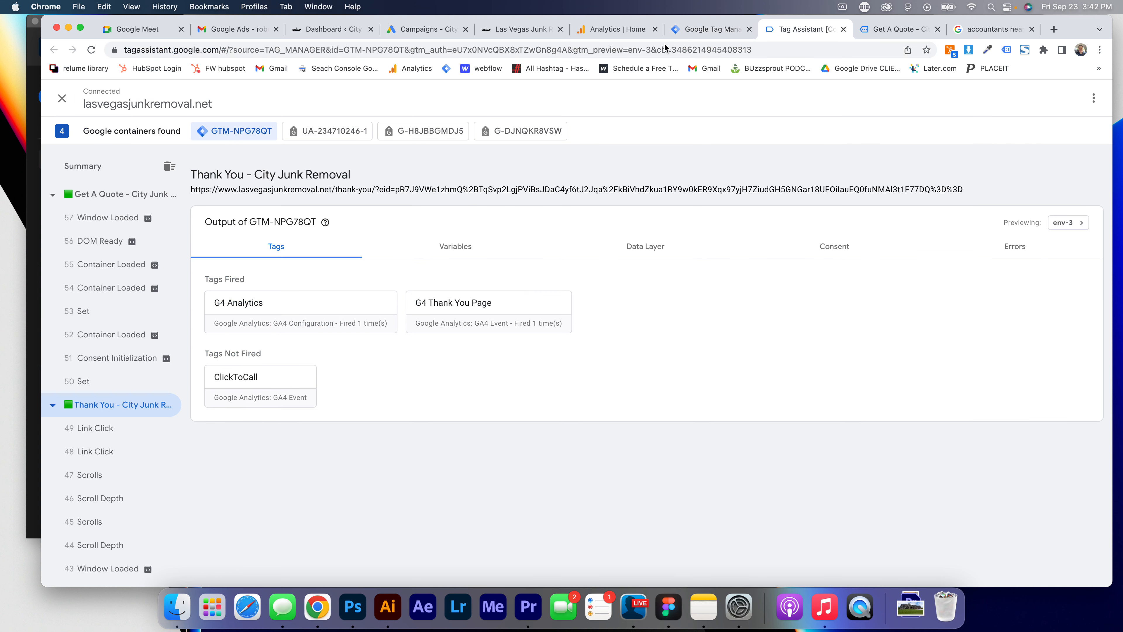
left_click(62, 98)
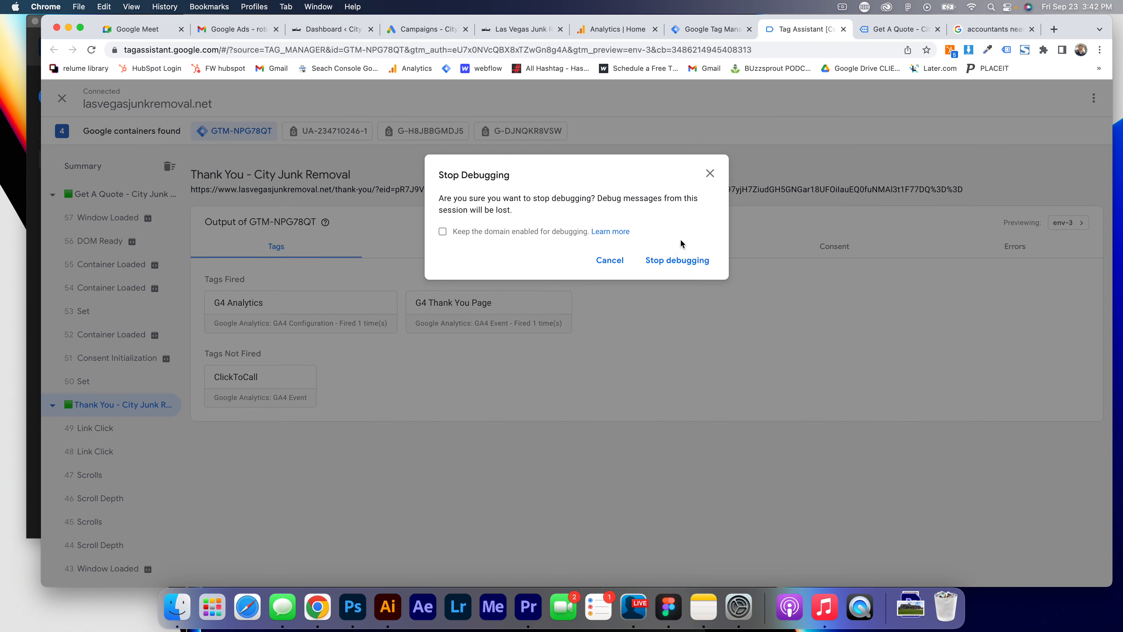
left_click(678, 261)
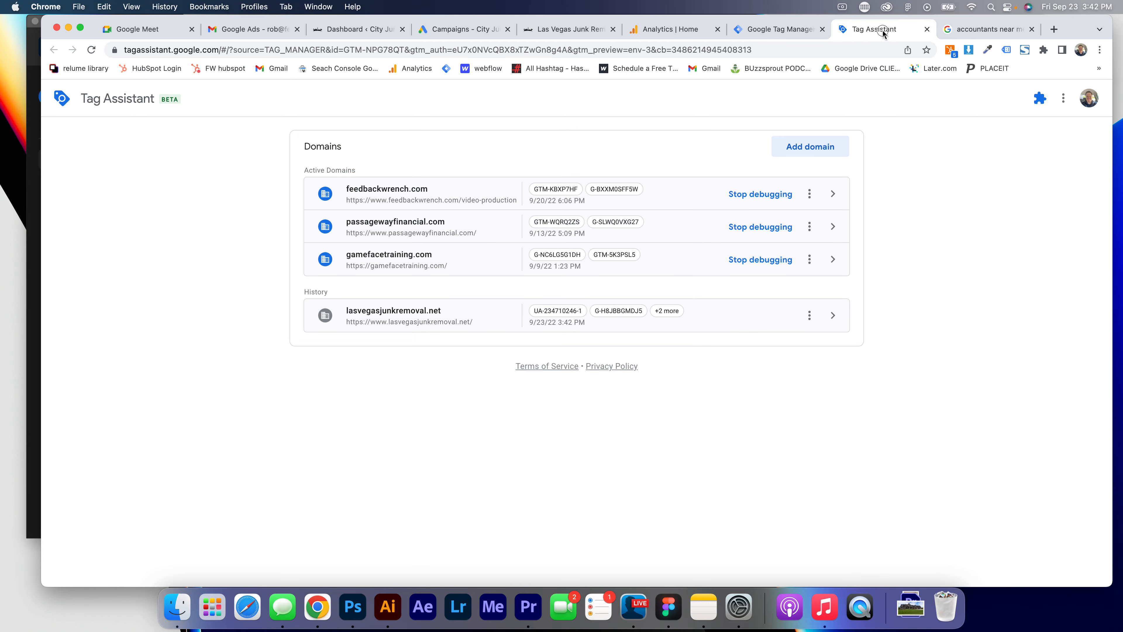
left_click(927, 29)
left_click(798, 31)
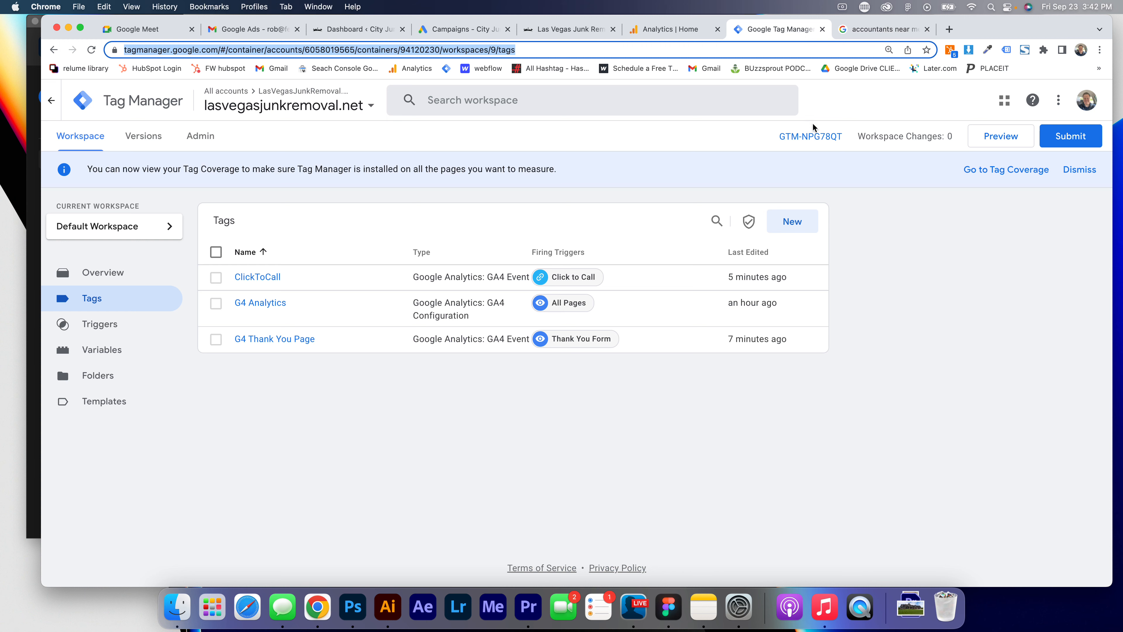
Switch to the City Junk Removal website and open its Get A Quote page
left_click(965, 30)
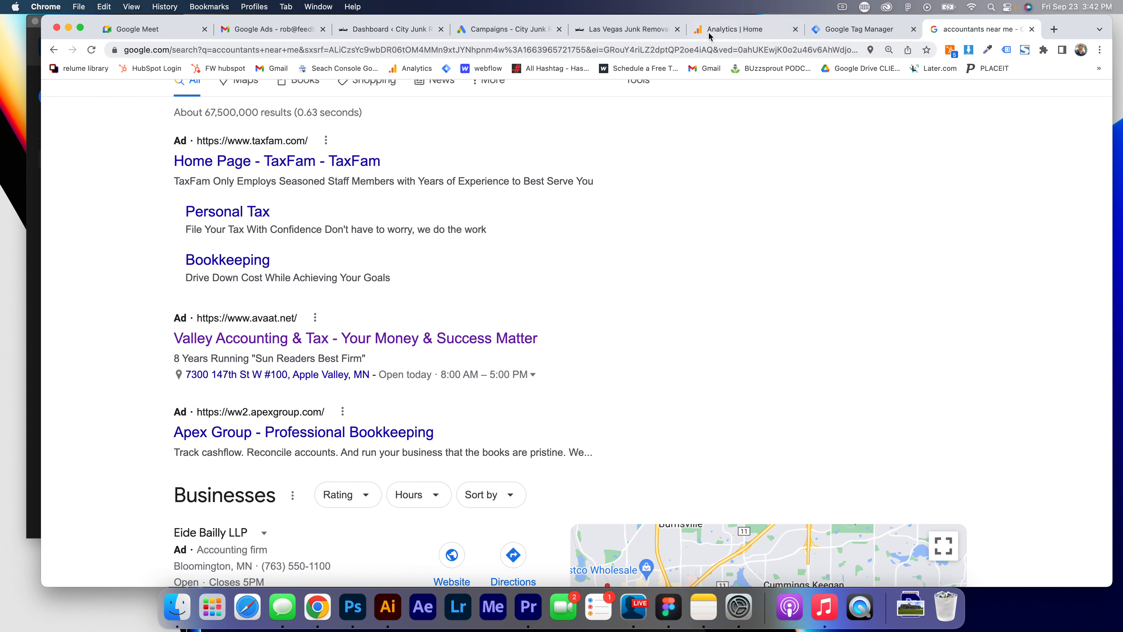
left_click(646, 31)
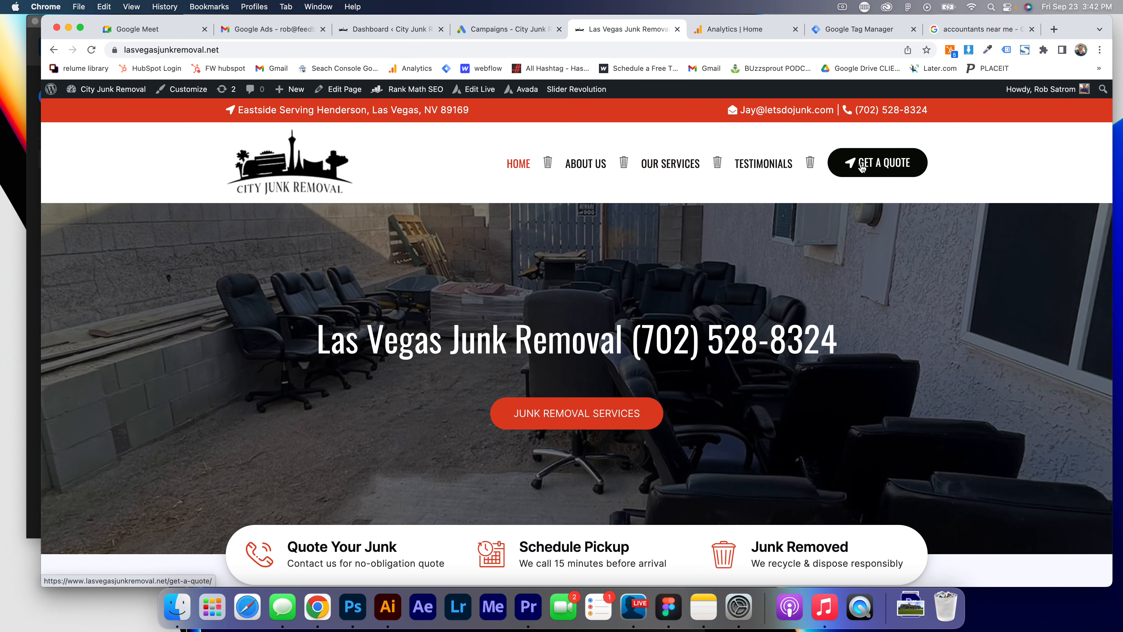
left_click(861, 166)
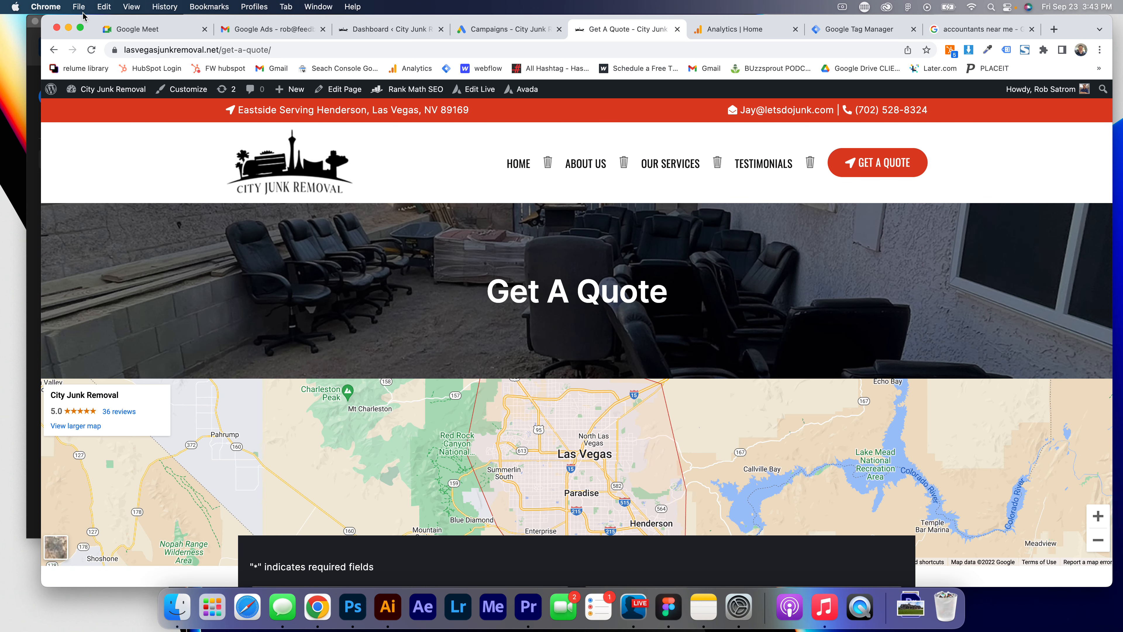
In Google Analytics, review the Las Vegas City Junk Removal realtime overview down to its conversions, and open the Events configuration
mouse_move(81, 29)
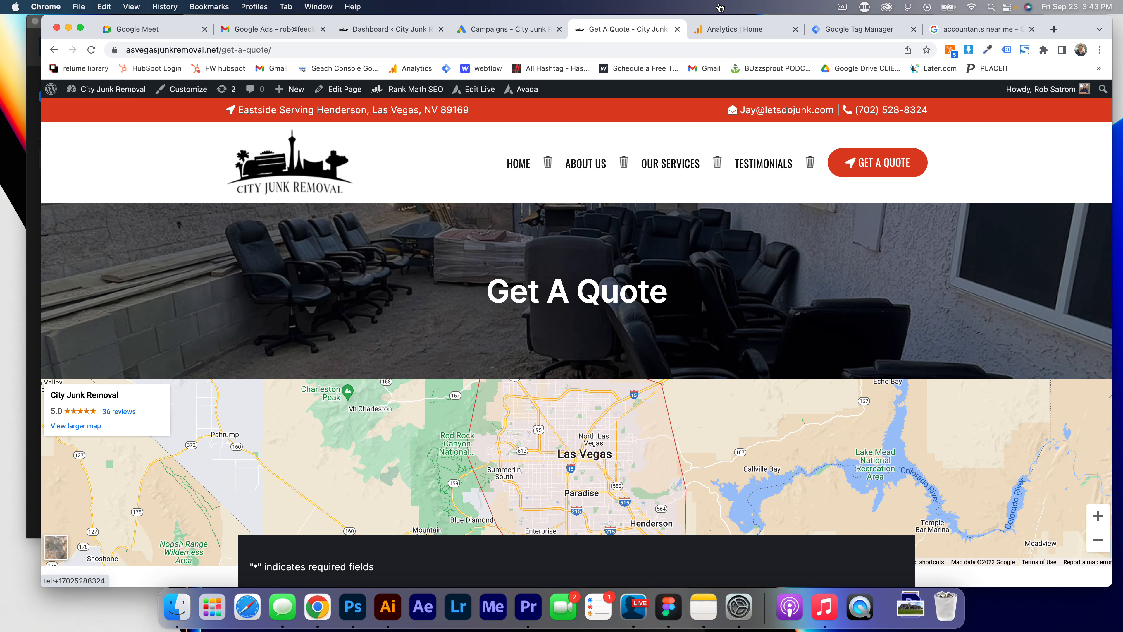
left_click(725, 29)
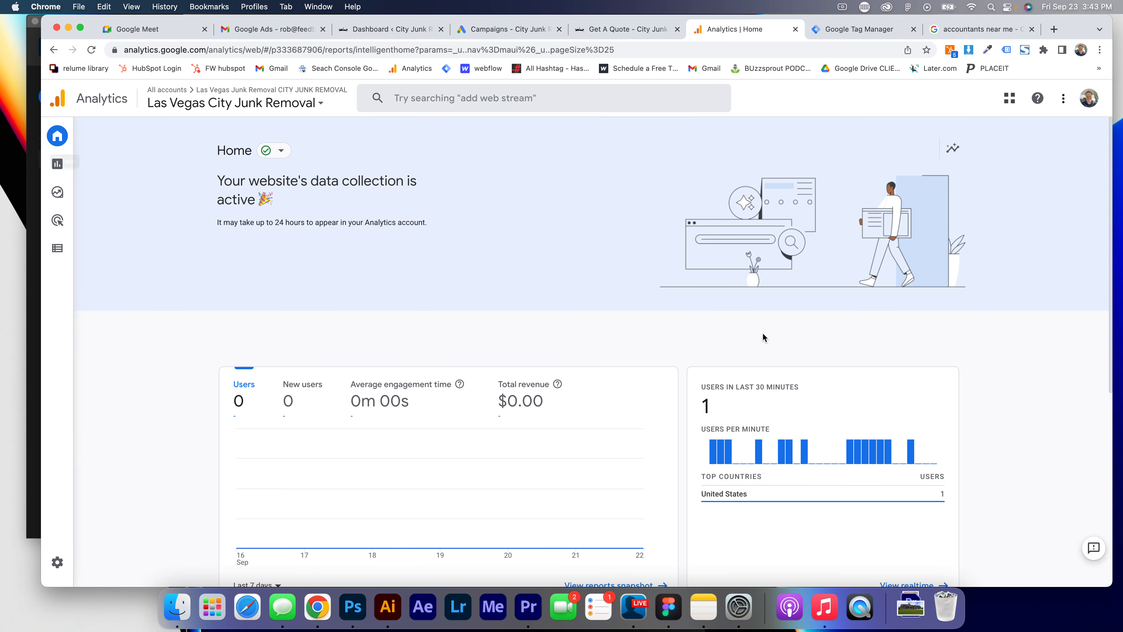
scroll(760, 334, "down", 6)
left_click(919, 296)
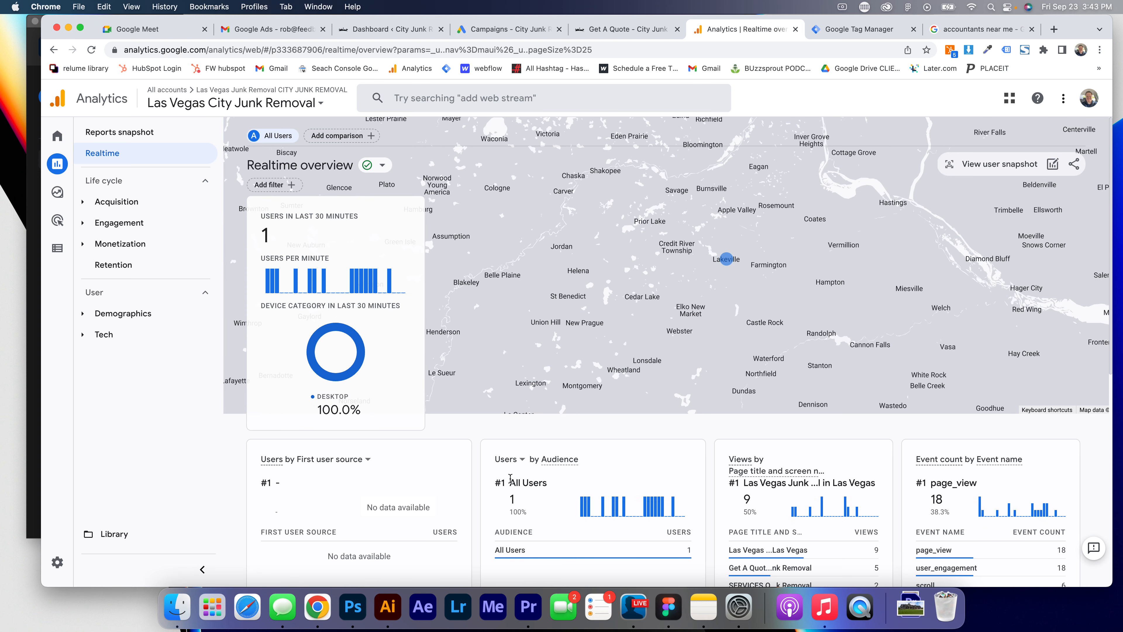
scroll(742, 439, "down", 7)
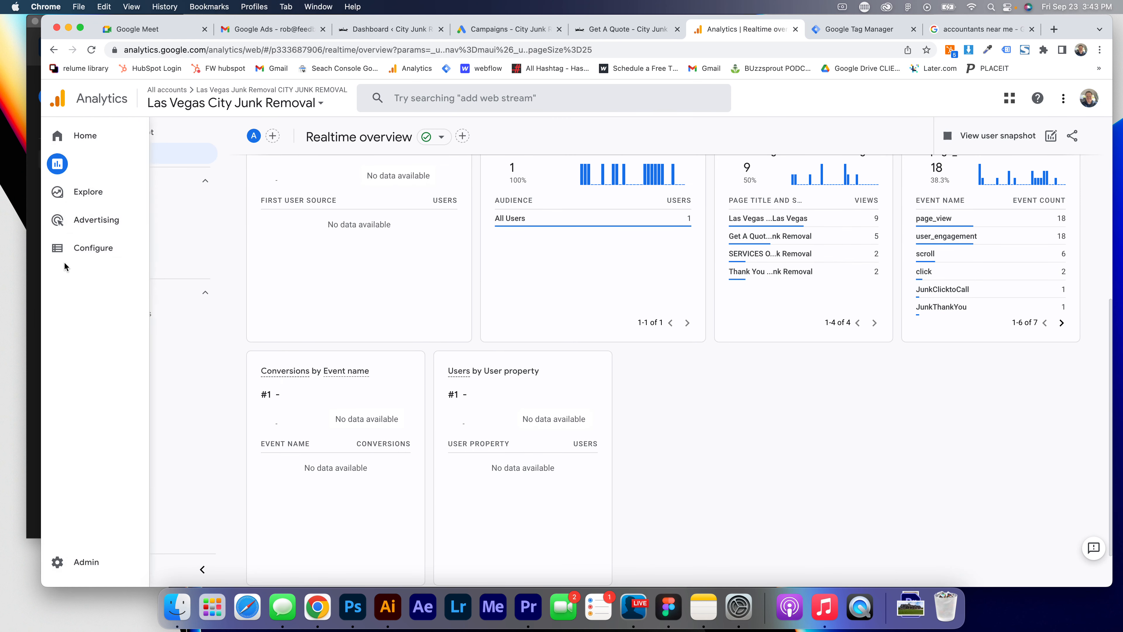
left_click(60, 248)
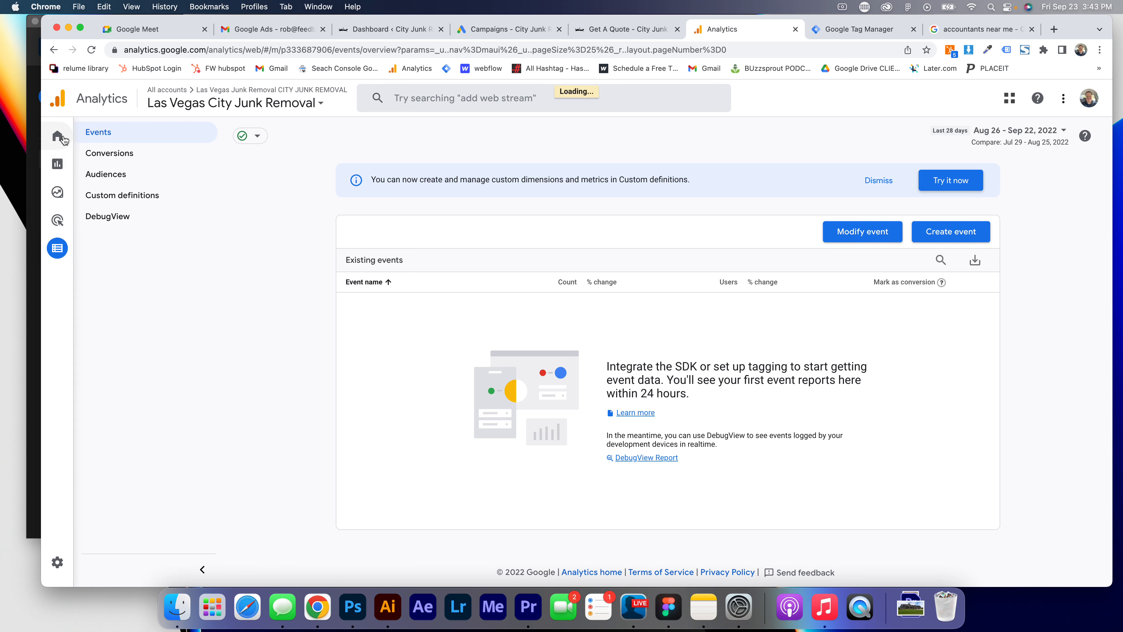
Find the Feedbackwrench Analytics property by searching for "feedback", switch to it, and open its Acquisition overview report
left_click(282, 110)
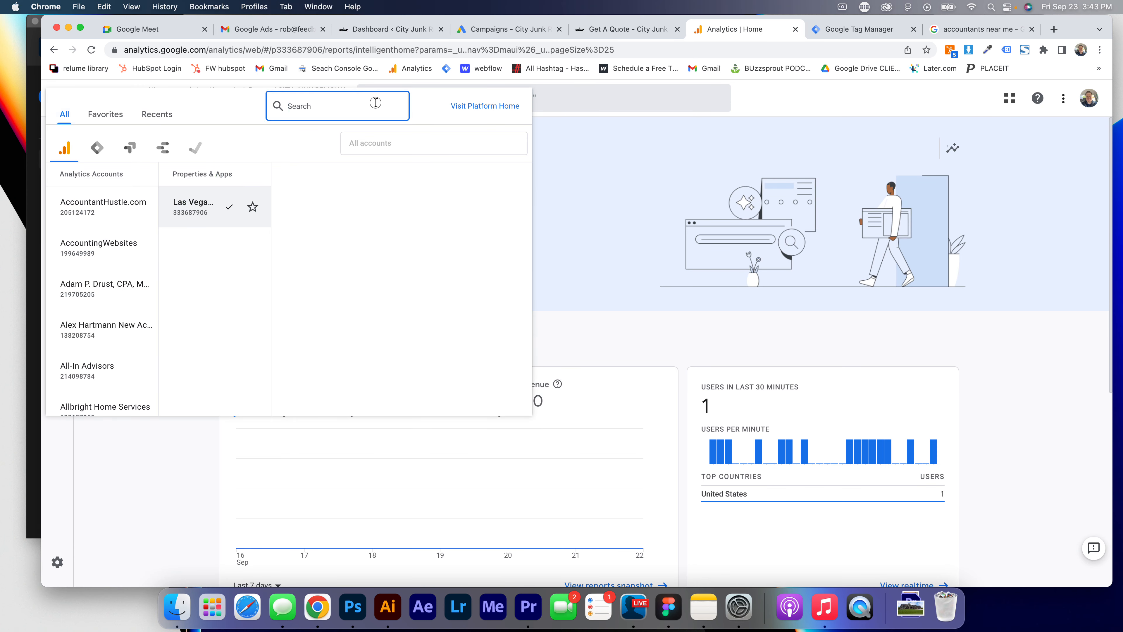
type("feedback")
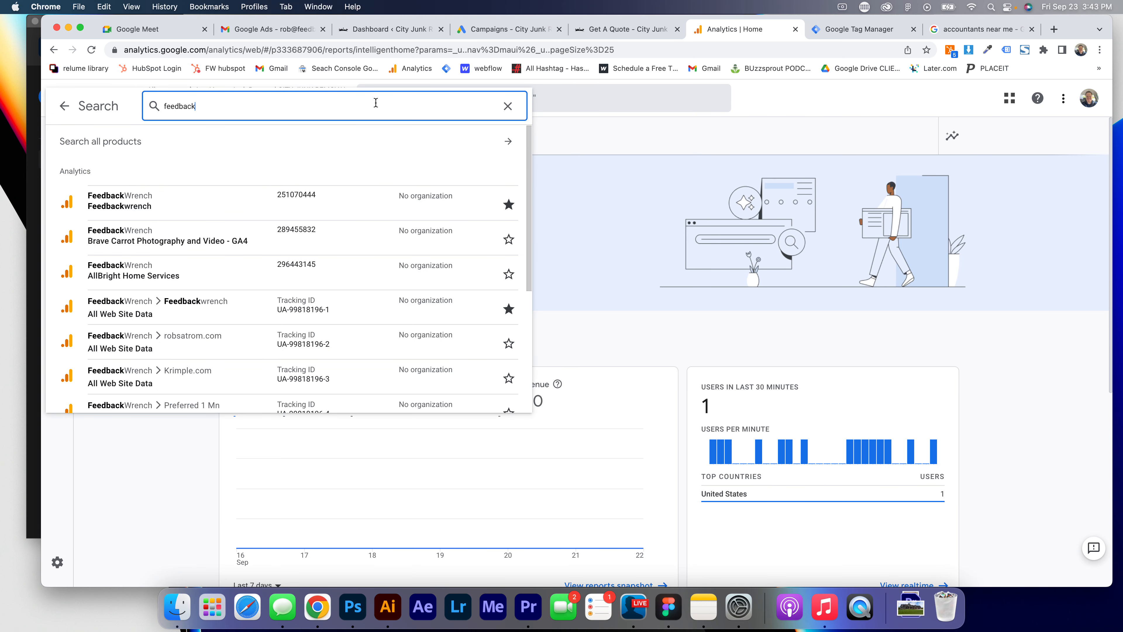
left_click(257, 201)
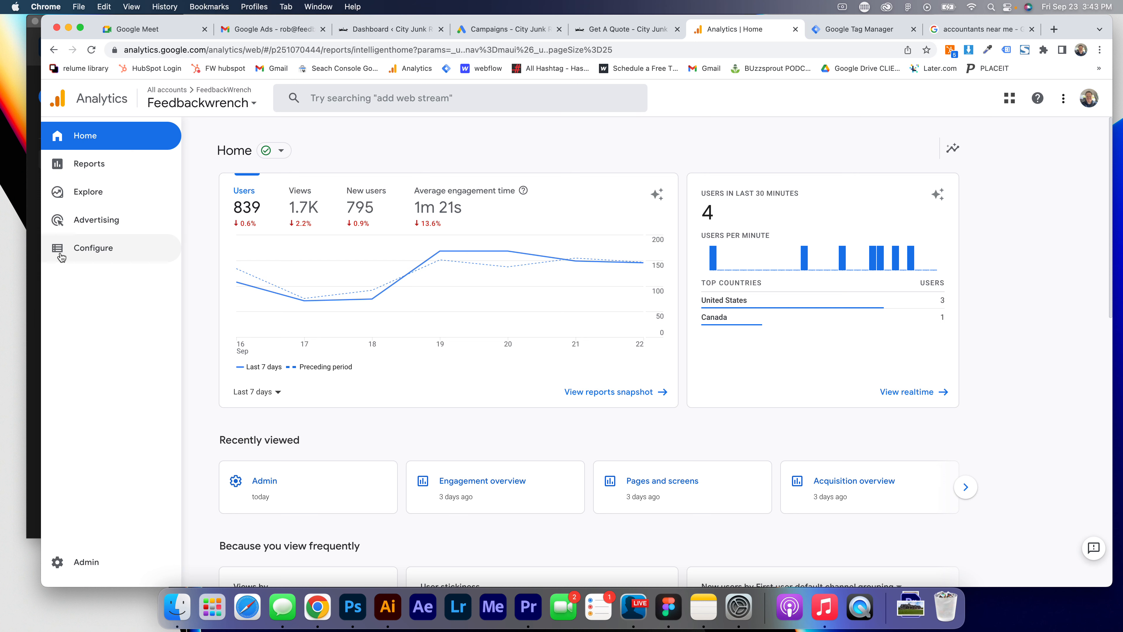
left_click(59, 168)
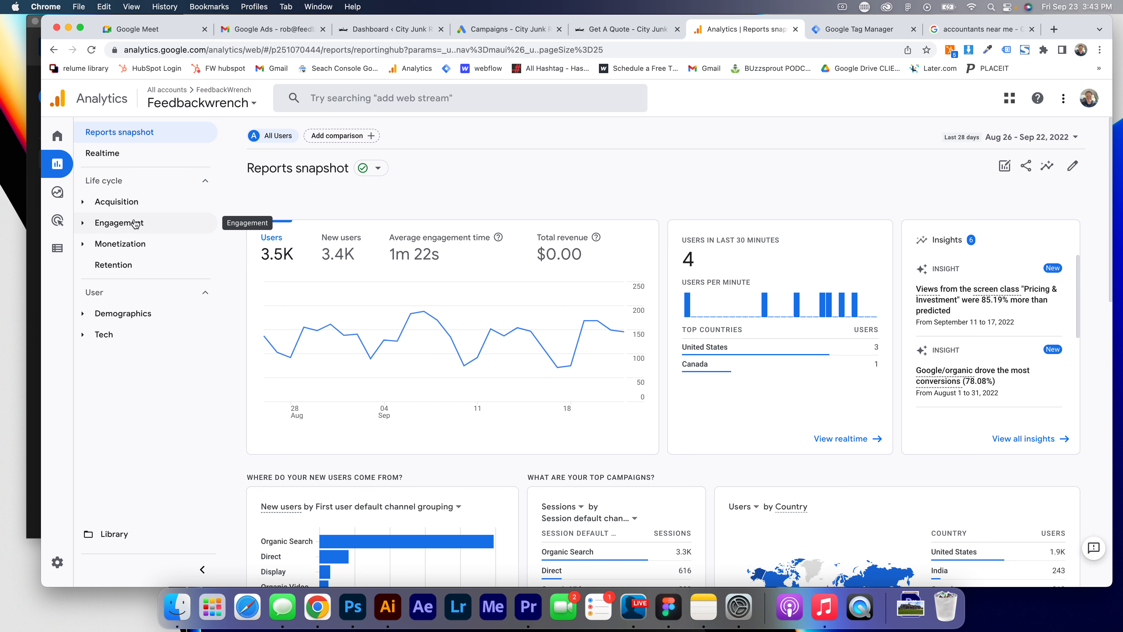
left_click(128, 204)
left_click(128, 223)
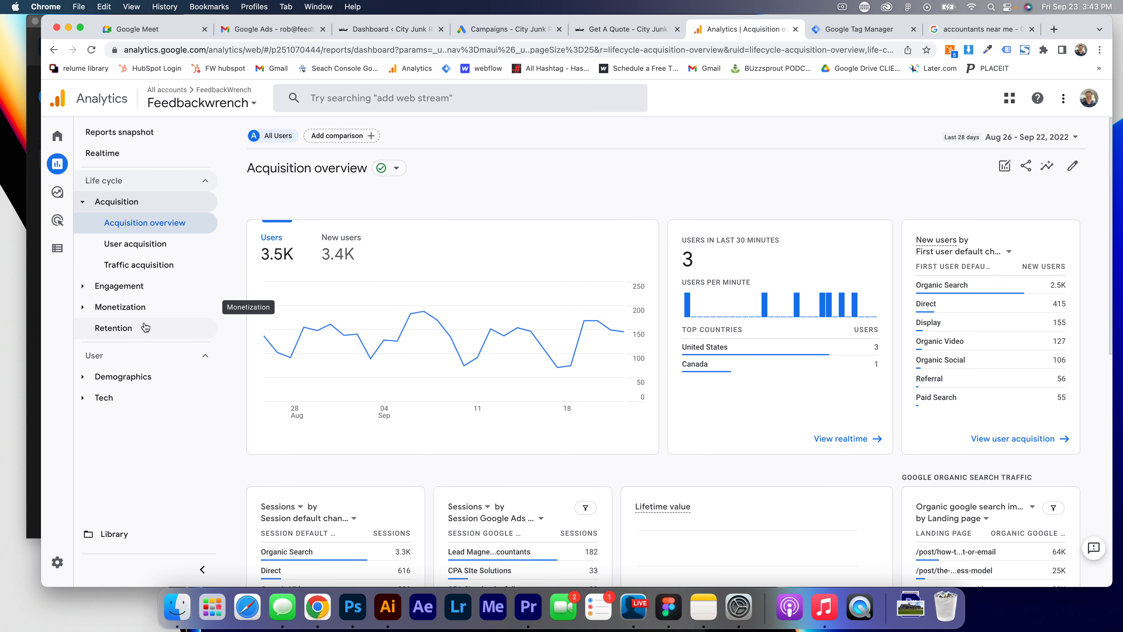
Open the Conversions report under Engagement and examine the FW Contact Form conversions by default channel grouping
left_click(140, 289)
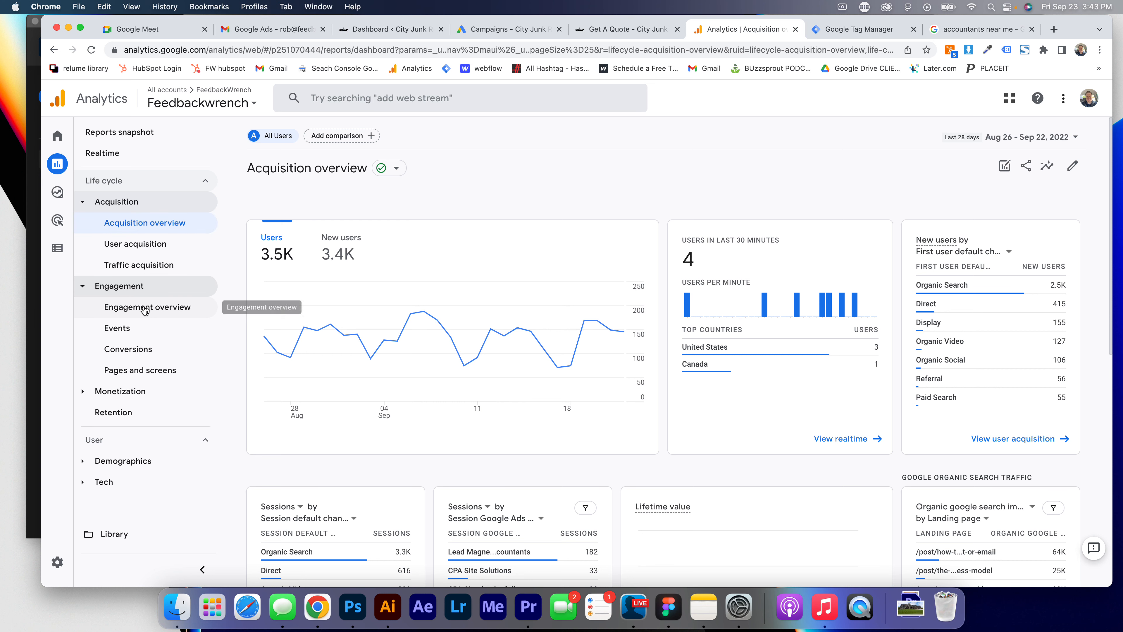
left_click(147, 350)
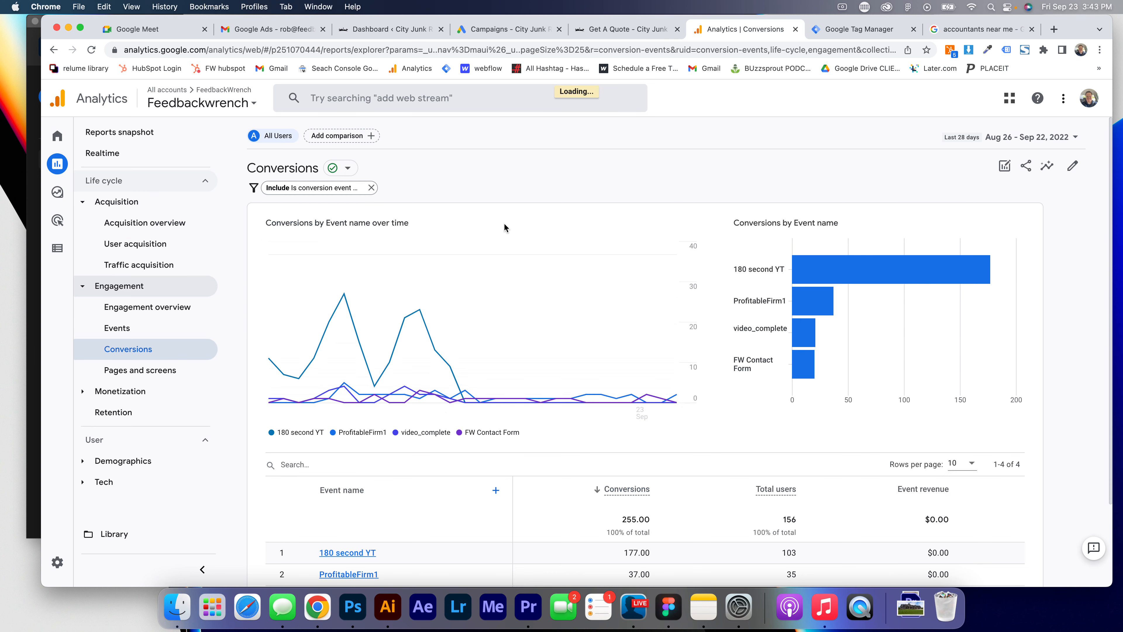
scroll(504, 222, "down", 3)
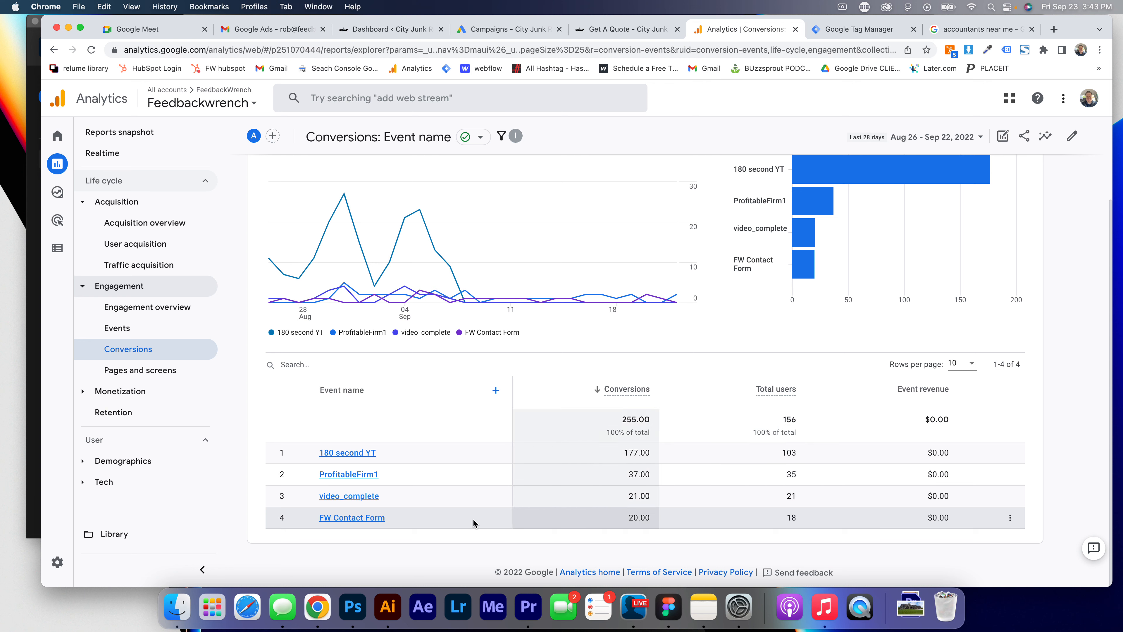
left_click(352, 518)
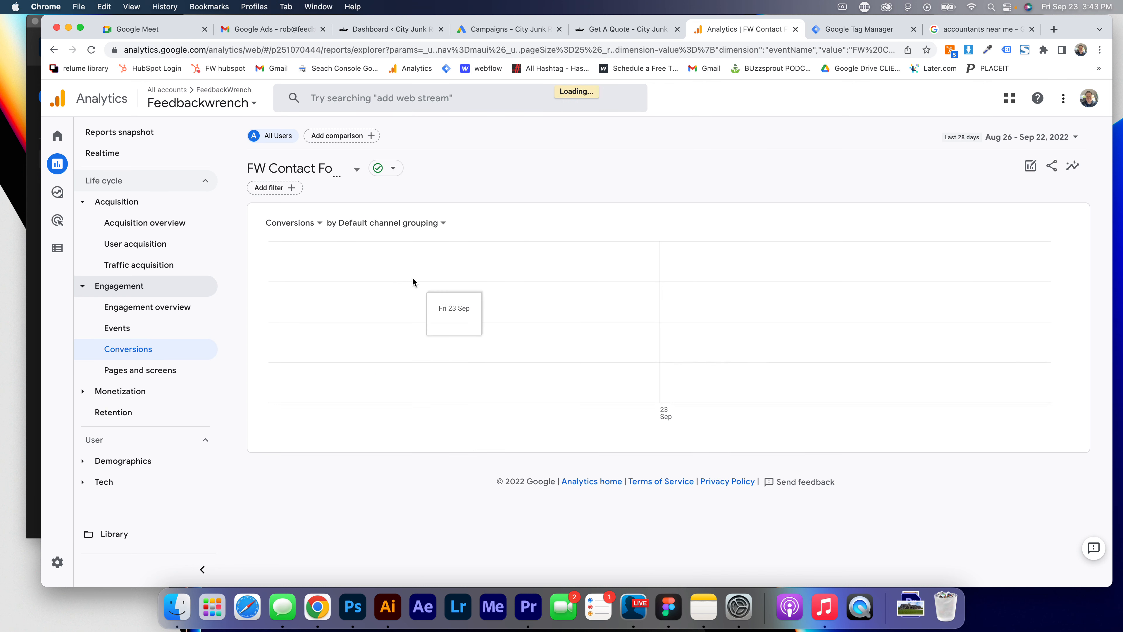
scroll(505, 276, "down", 3)
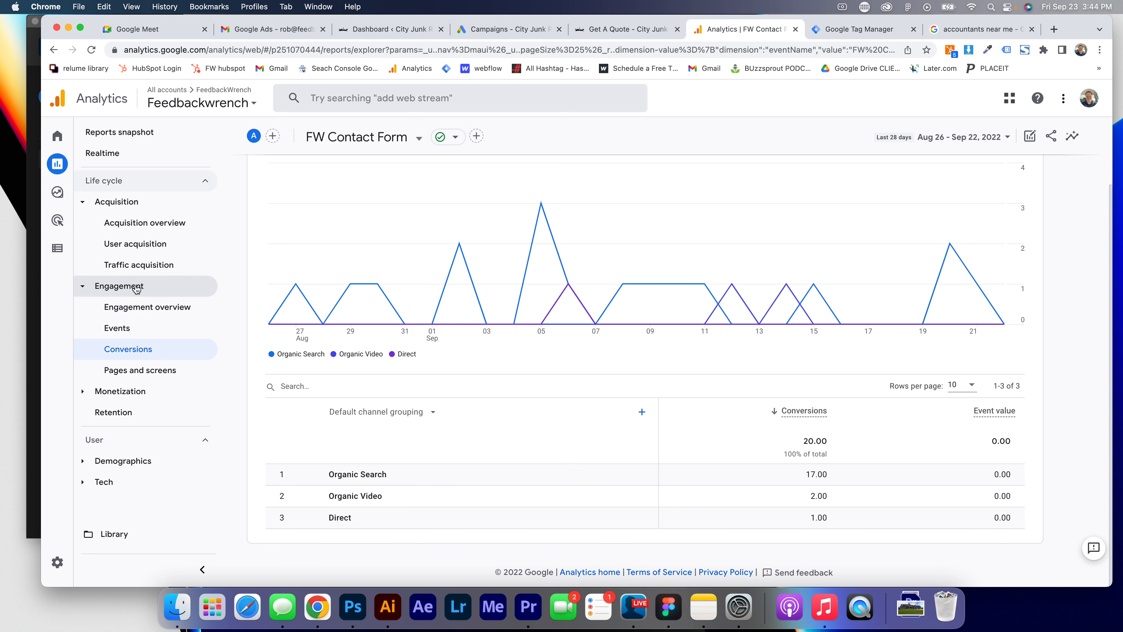
From the Acquisition overview, open the Traffic acquisition report and examine each channel's sessions, engagement and conversions
left_click(127, 244)
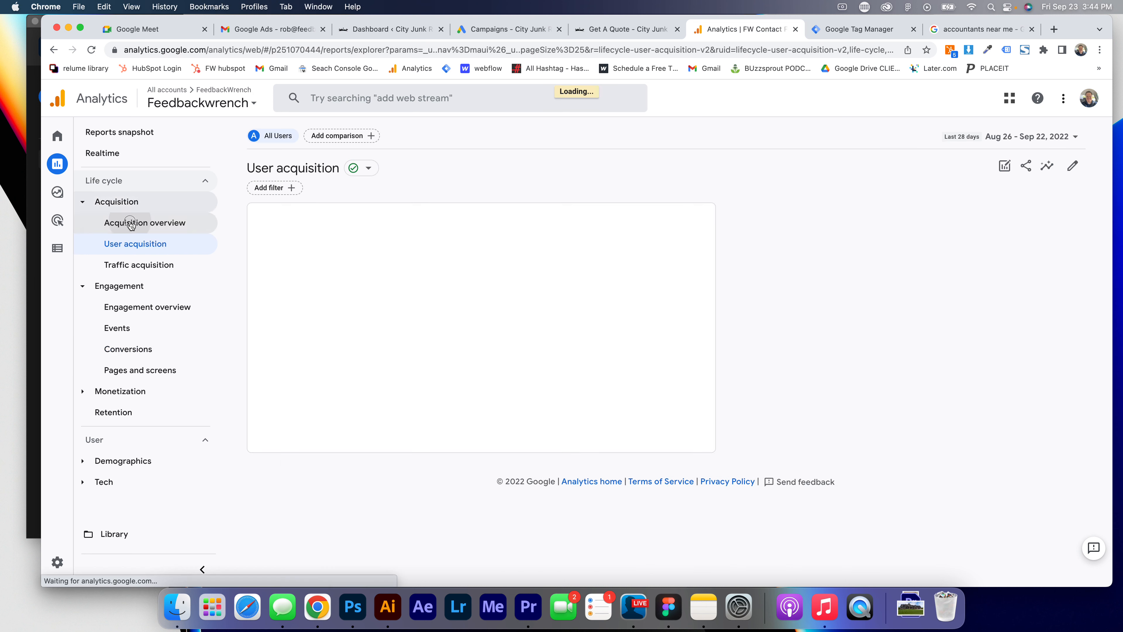
left_click(131, 224)
scroll(614, 212, "down", 5)
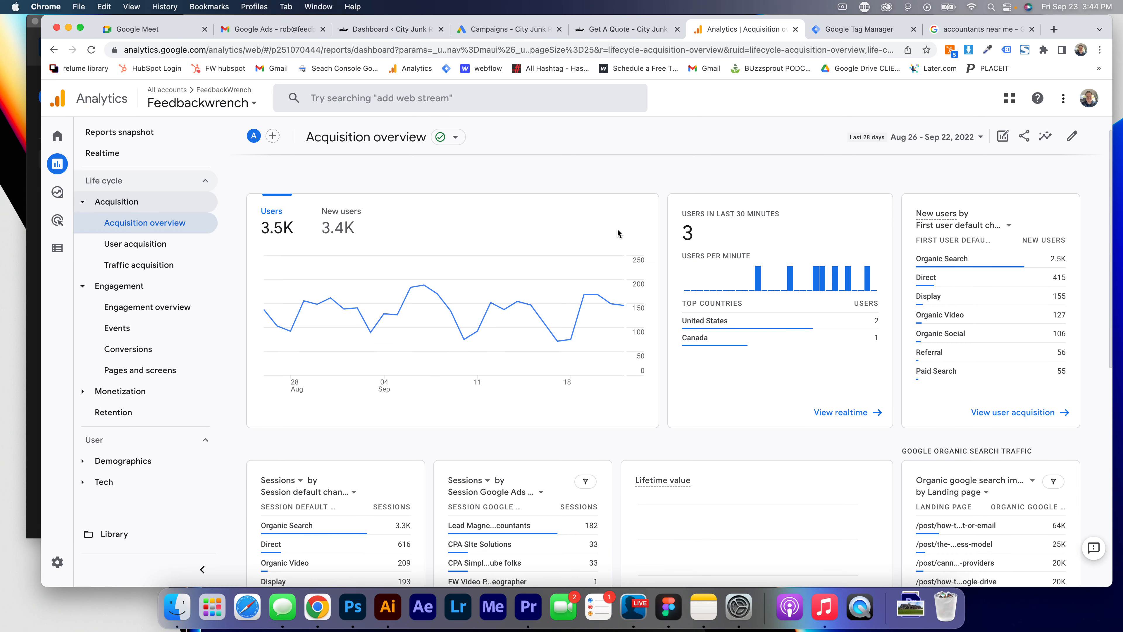
scroll(644, 380, "down", 2)
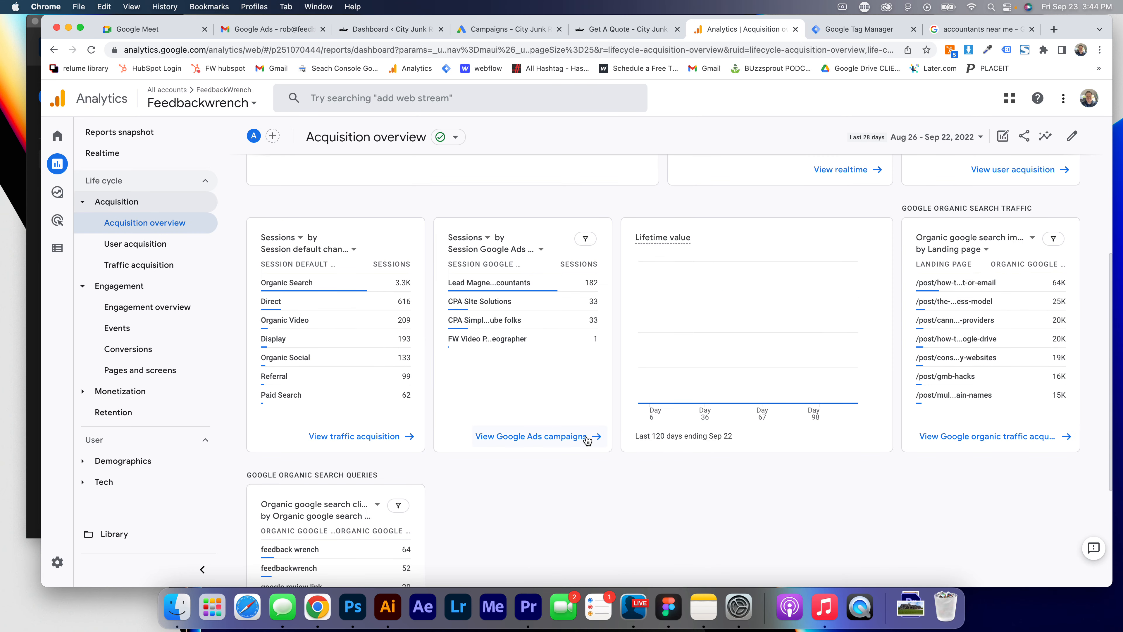
left_click(403, 438)
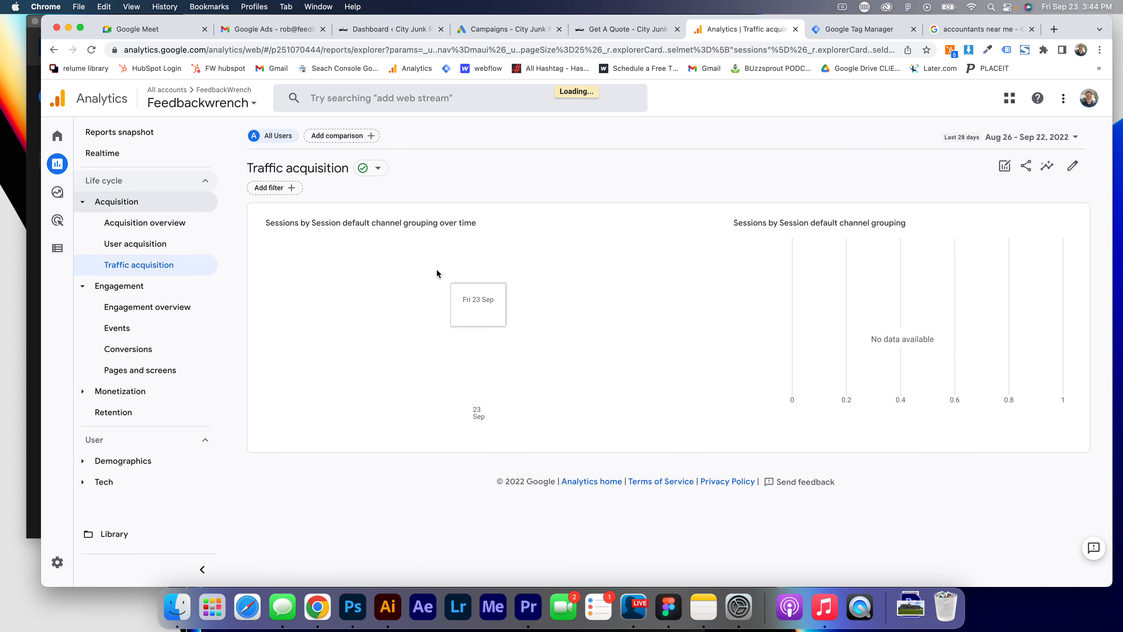
scroll(549, 263, "down", 5)
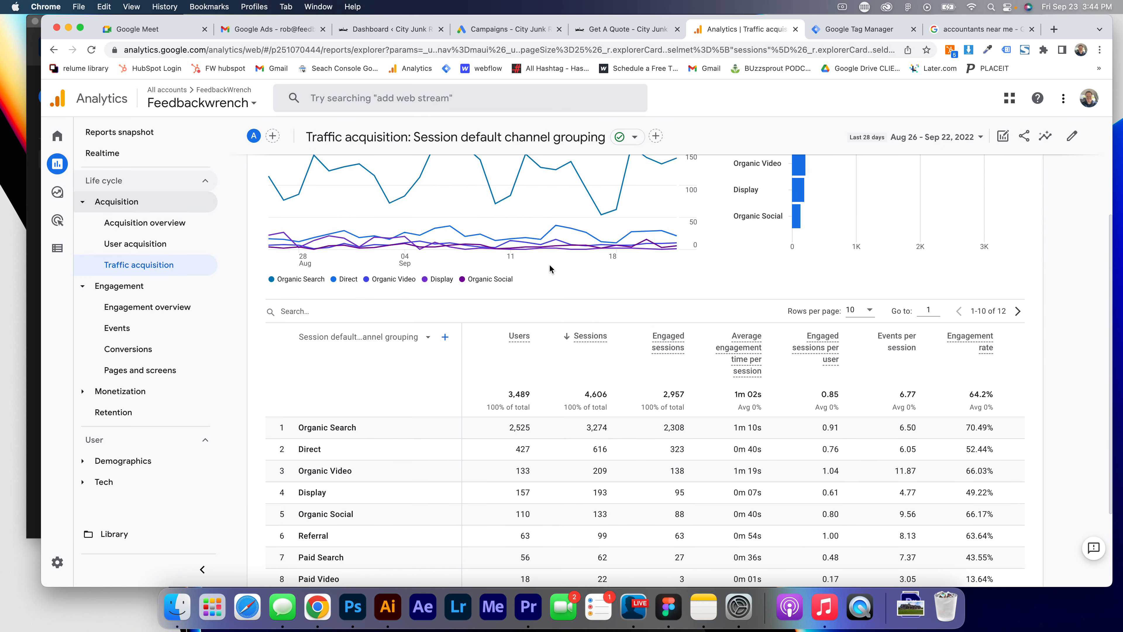
scroll(308, 384, "down", 3)
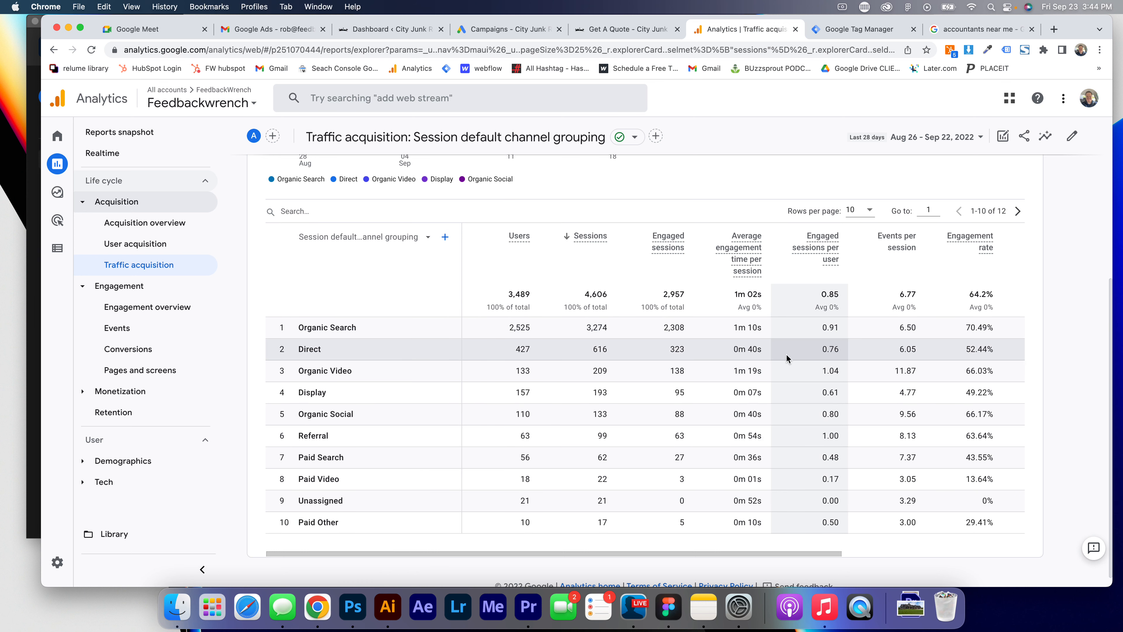
scroll(787, 358, "right", 5)
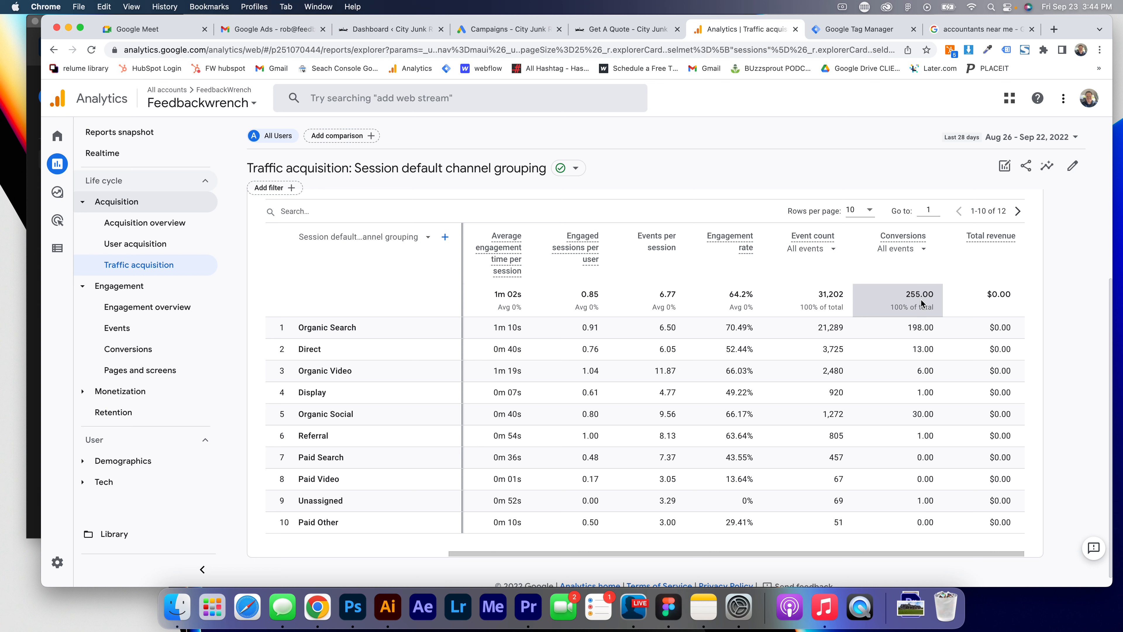
Set the Traffic acquisition report's date range to Last 7 days and examine the conversions for each channel
left_click(1012, 140)
left_click(828, 230)
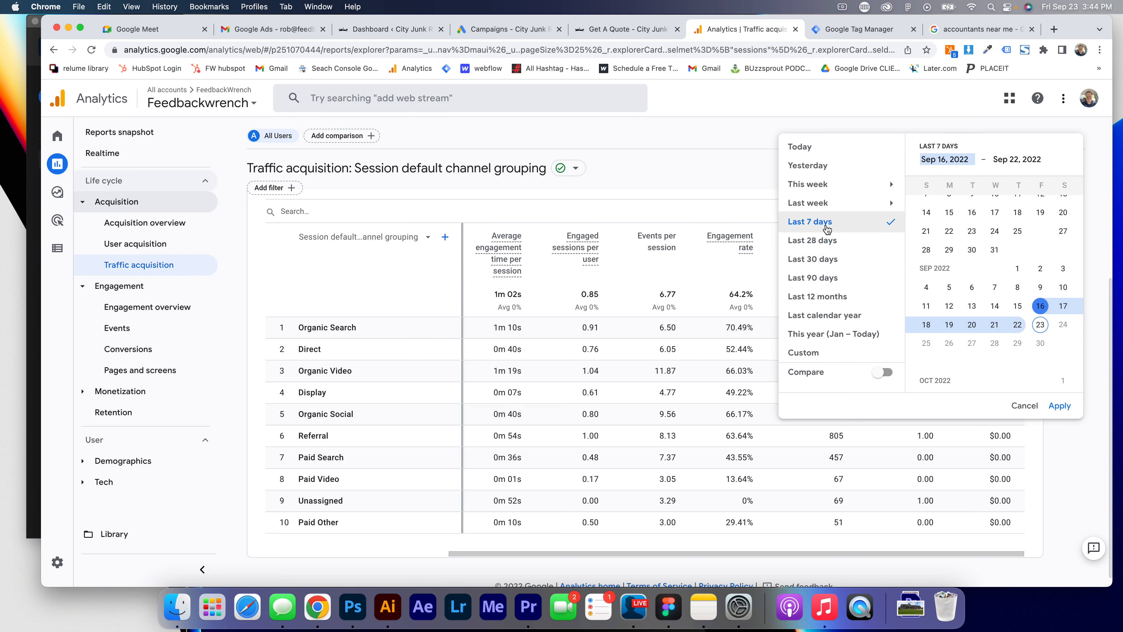
left_click(1063, 405)
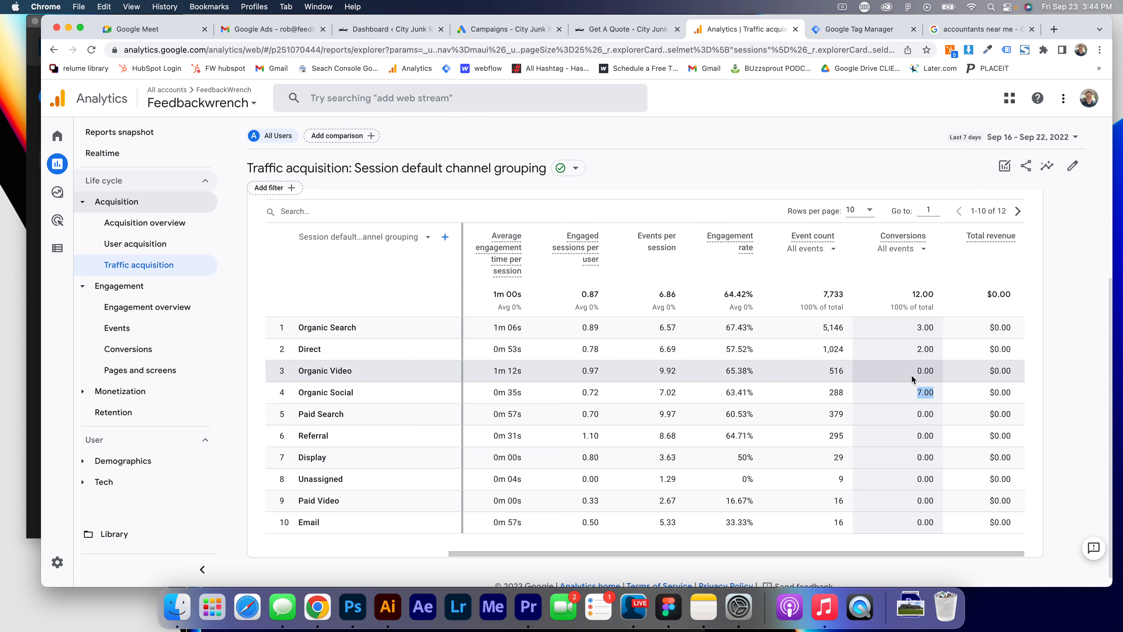
scroll(912, 379, "up", 6)
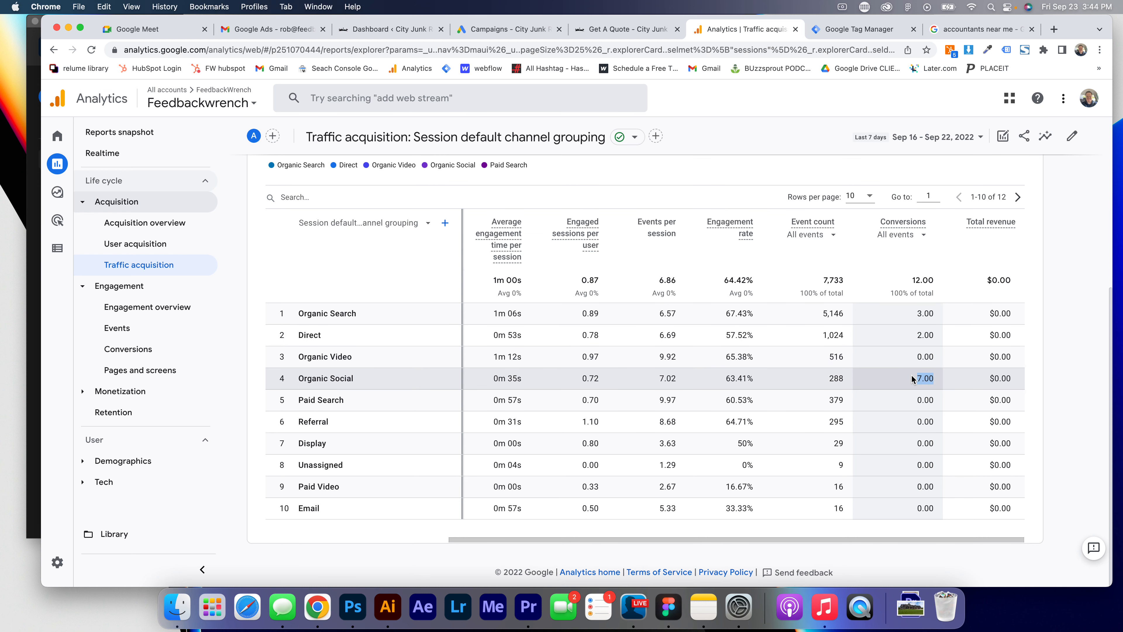
scroll(910, 436, "down", 6)
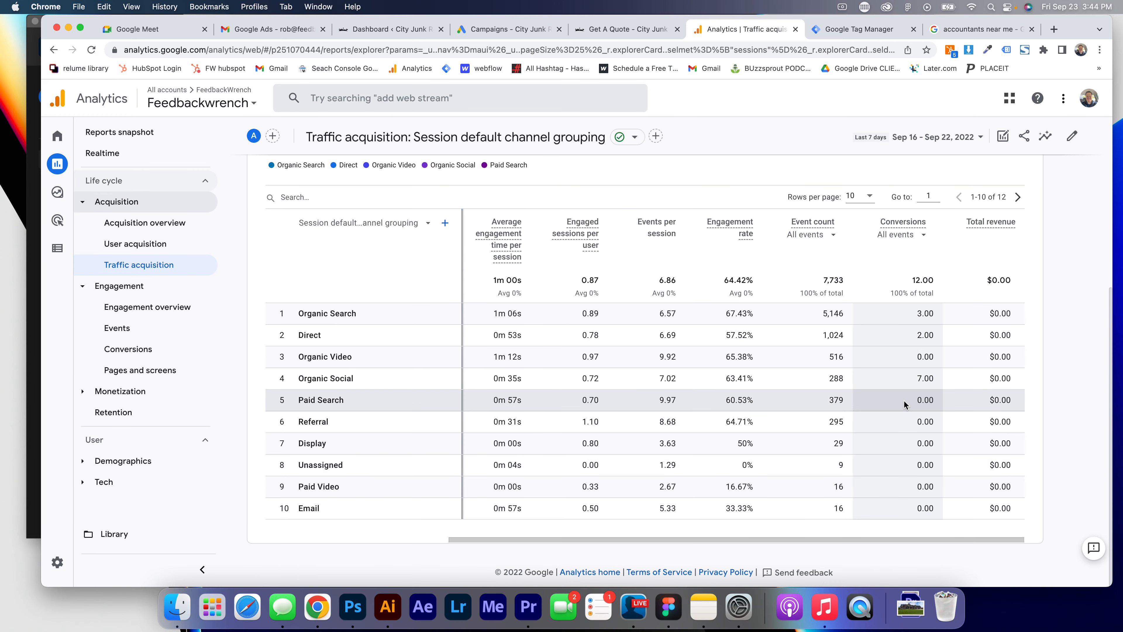
scroll(904, 401, "up", 6)
left_click_drag(906, 400, 891, 310)
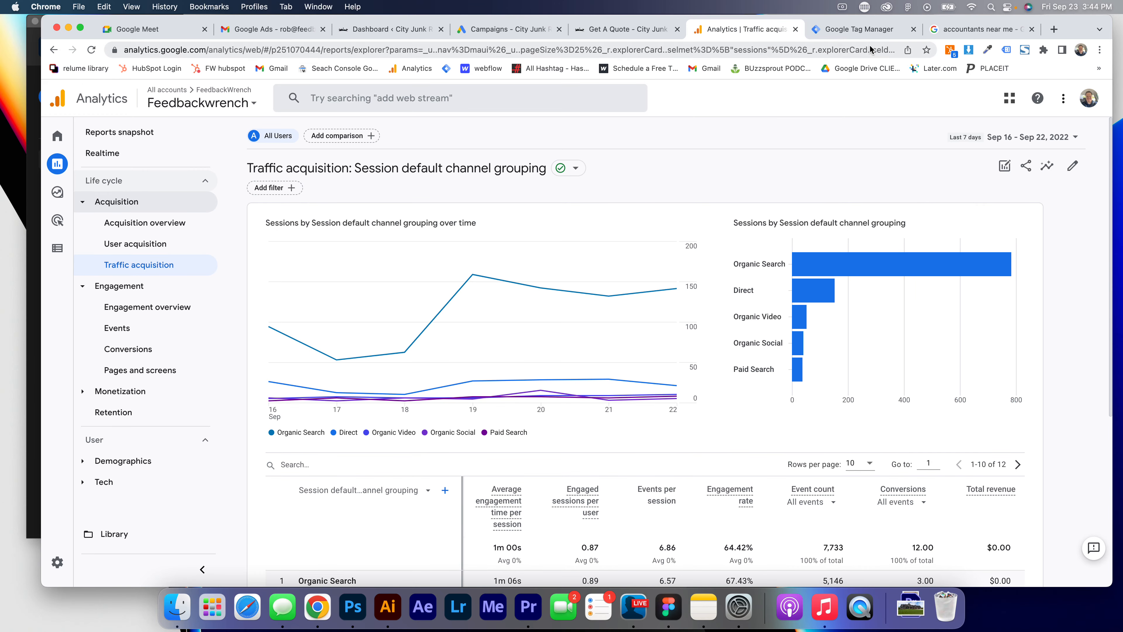
Switch to the City Junk Removal campaigns in Google Ads and show the browser full screen with its toolbar kept visible
left_click(859, 29)
left_click(483, 32)
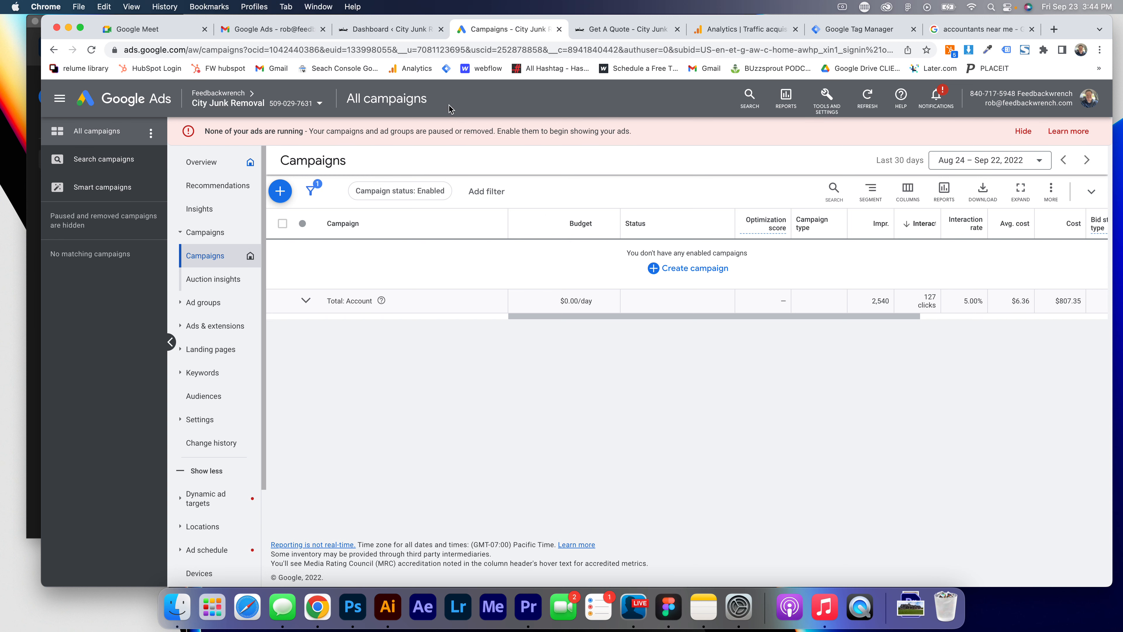
left_click(81, 29)
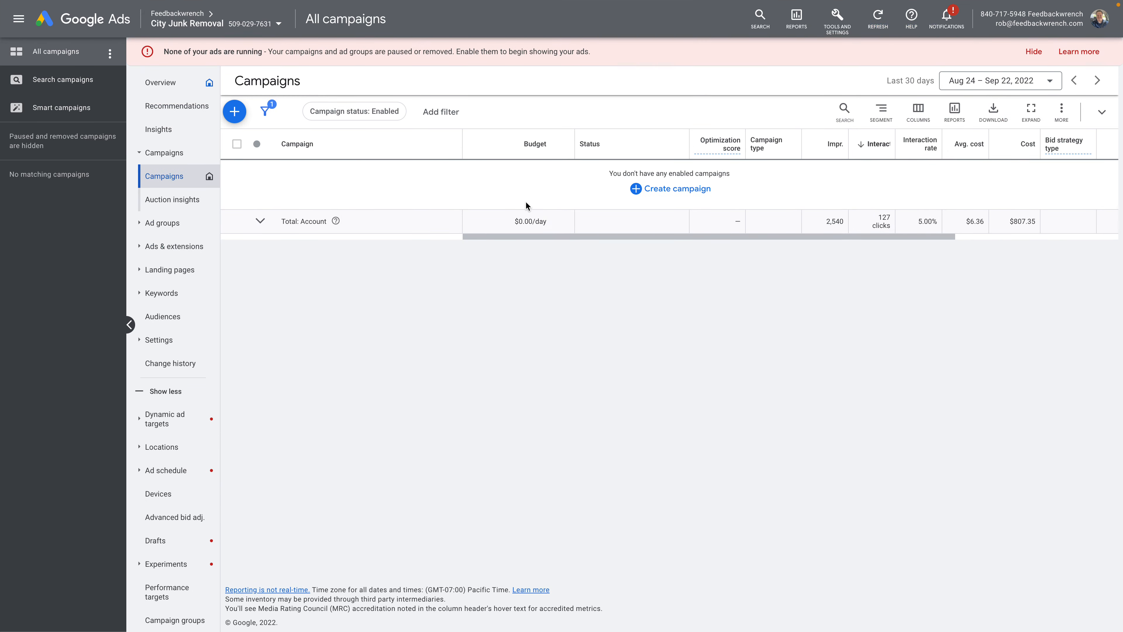
mouse_move(338, 3)
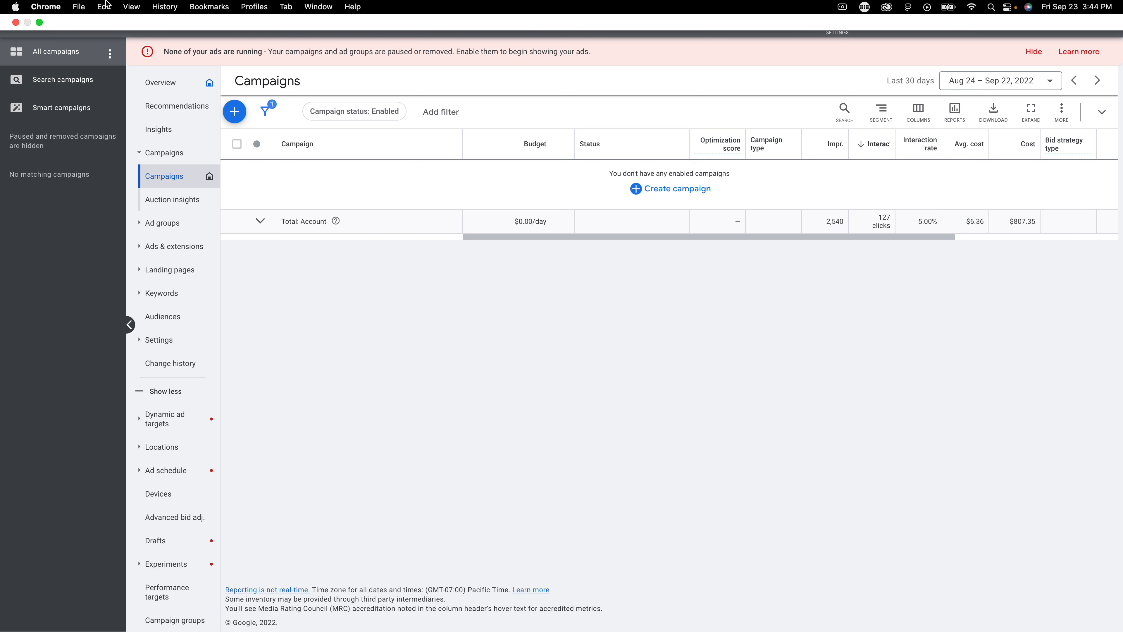
left_click(132, 6)
left_click(146, 38)
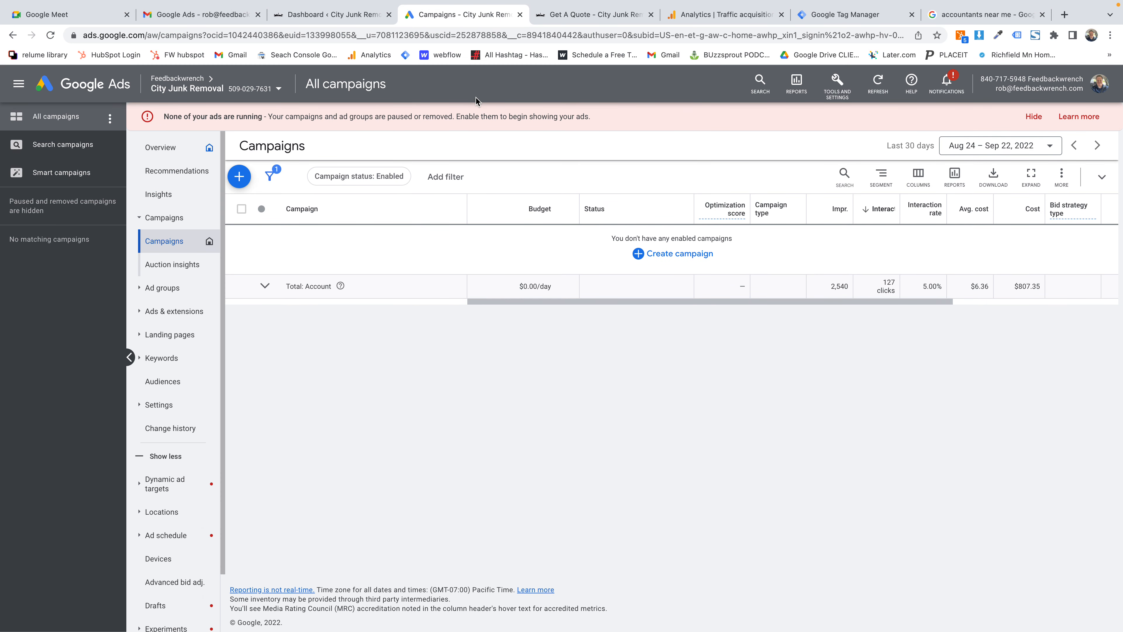
Open the Audience manager in Google Ads and move the Google Tag Manager browser tab beside the Google Ads one
left_click(836, 96)
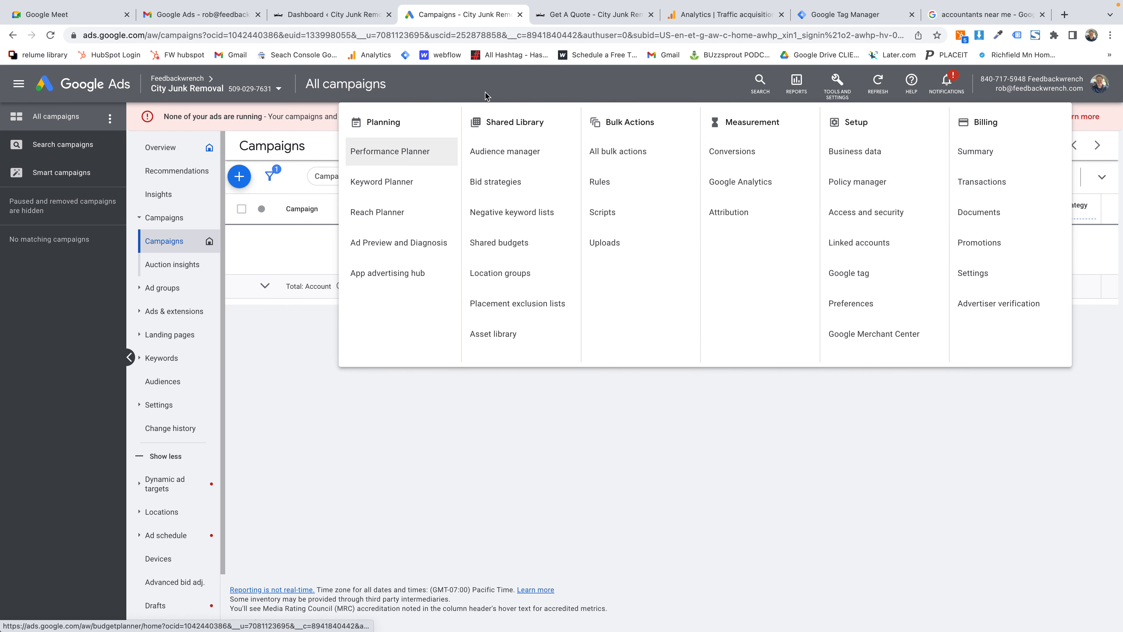
left_click(486, 153)
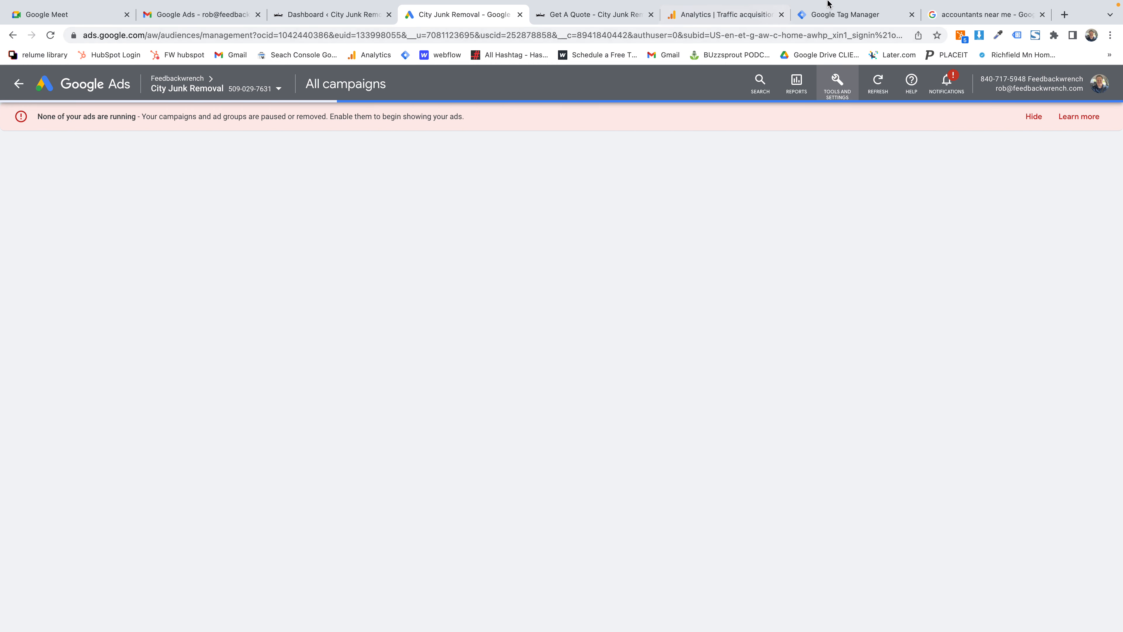
left_click_drag(840, 42, 614, 47)
left_click(829, 39)
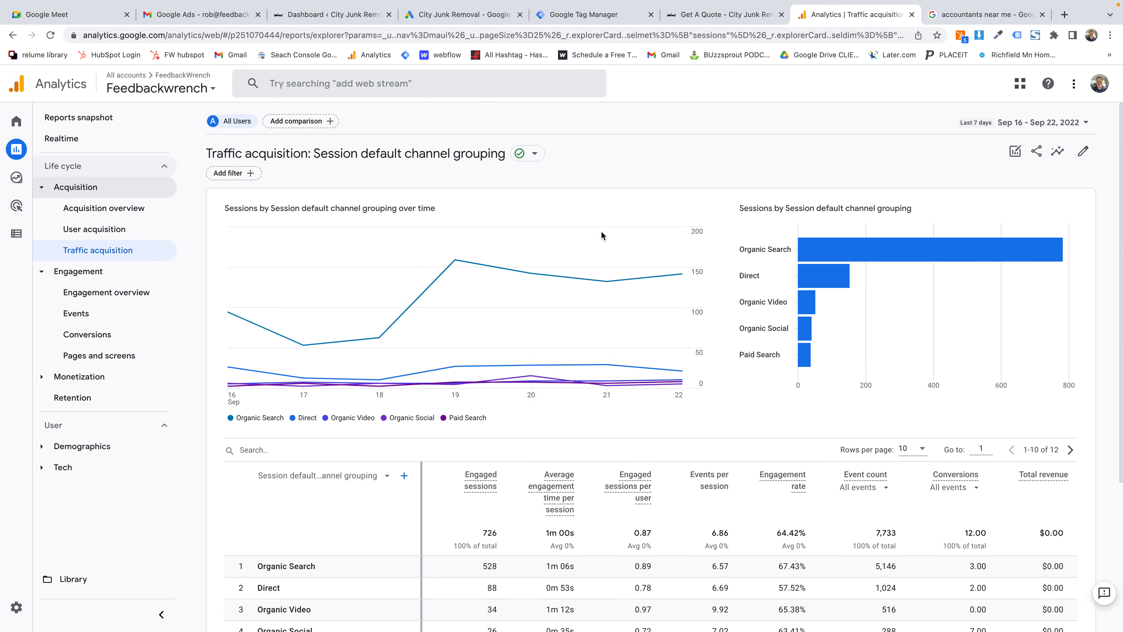
left_click(469, 14)
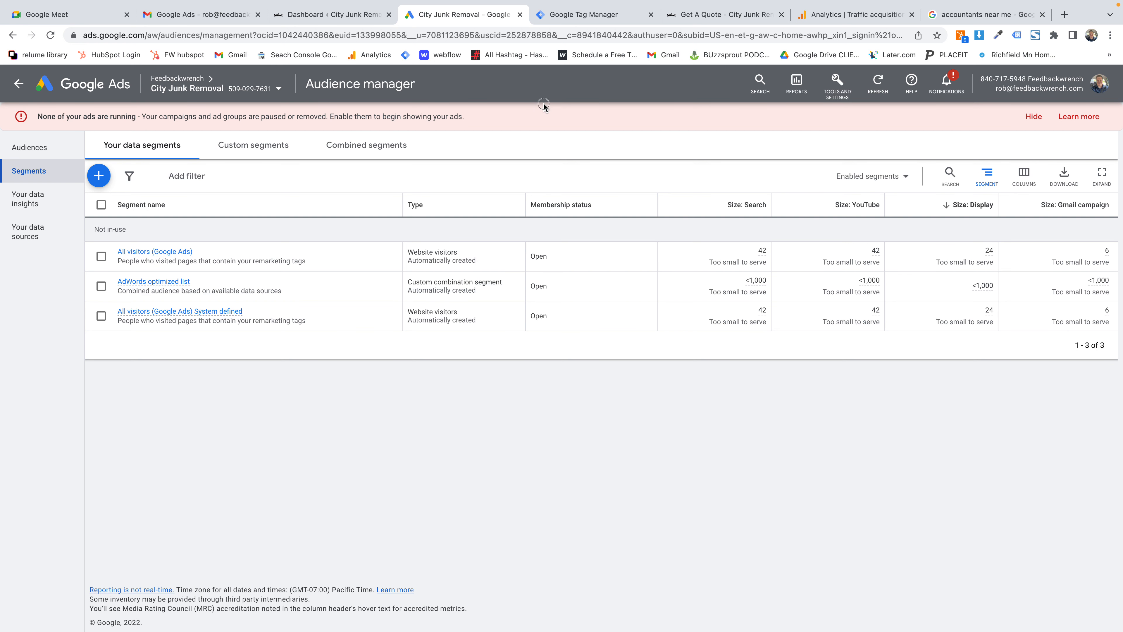
Open the Linked accounts setup and bring up the details for Google Analytics (GA4) & Firebase
left_click(837, 82)
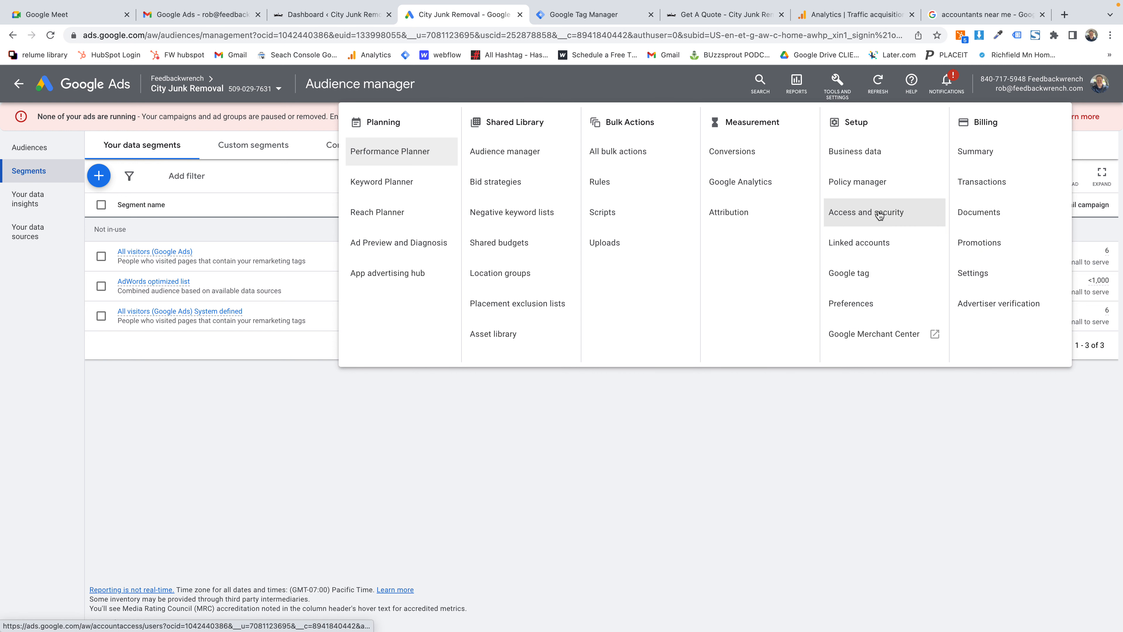
left_click(870, 241)
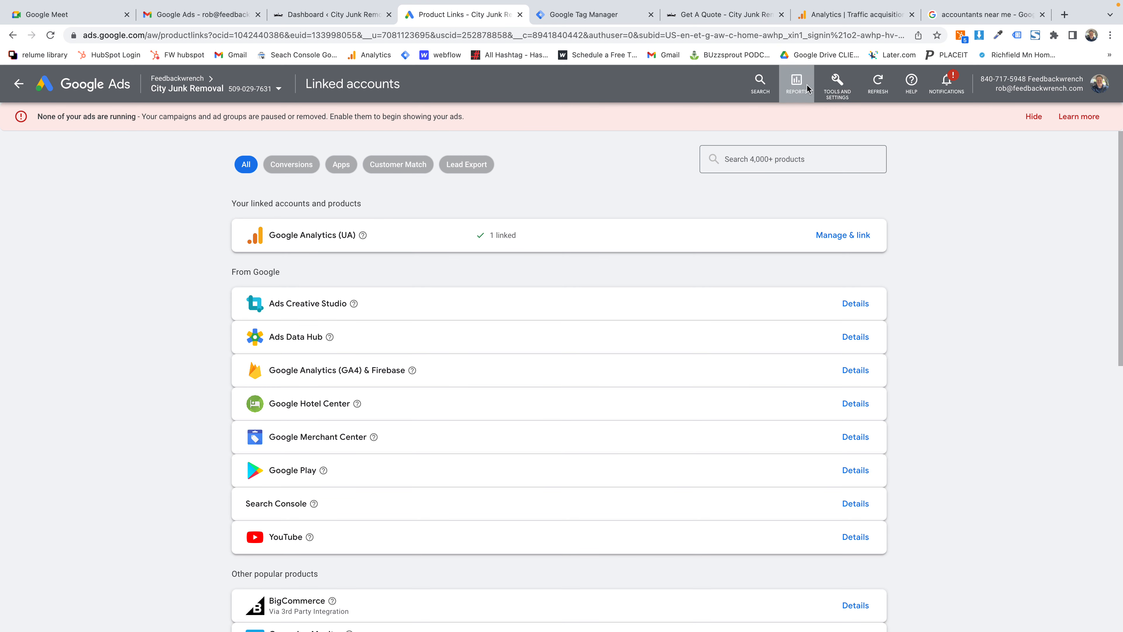
left_click(848, 92)
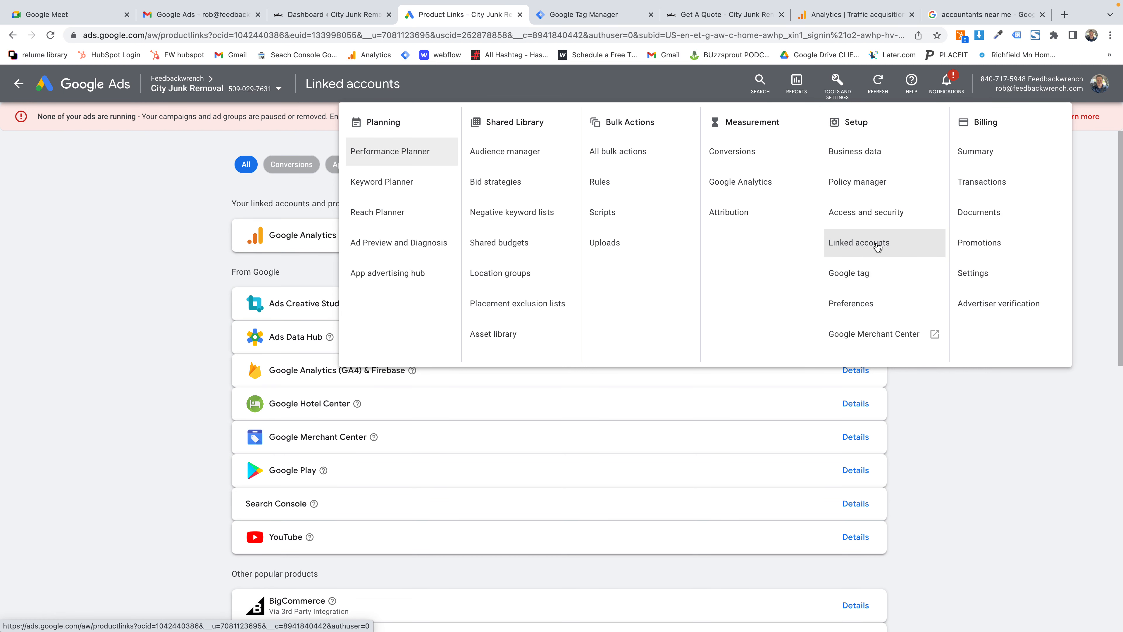
left_click(189, 286)
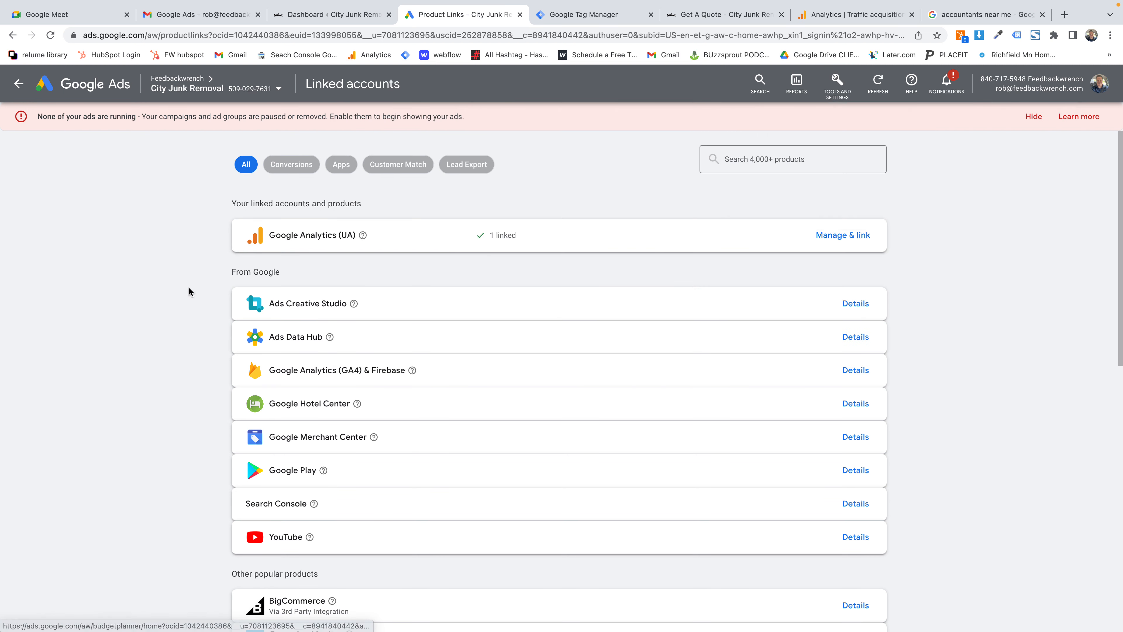
scroll(189, 288, "down", 1)
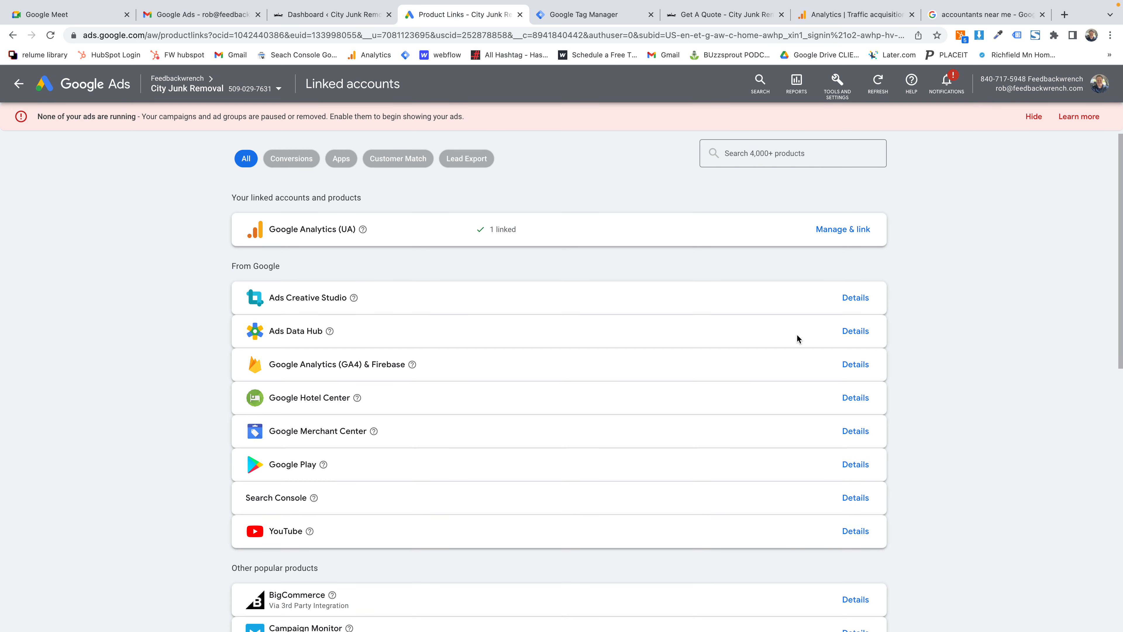
left_click(857, 366)
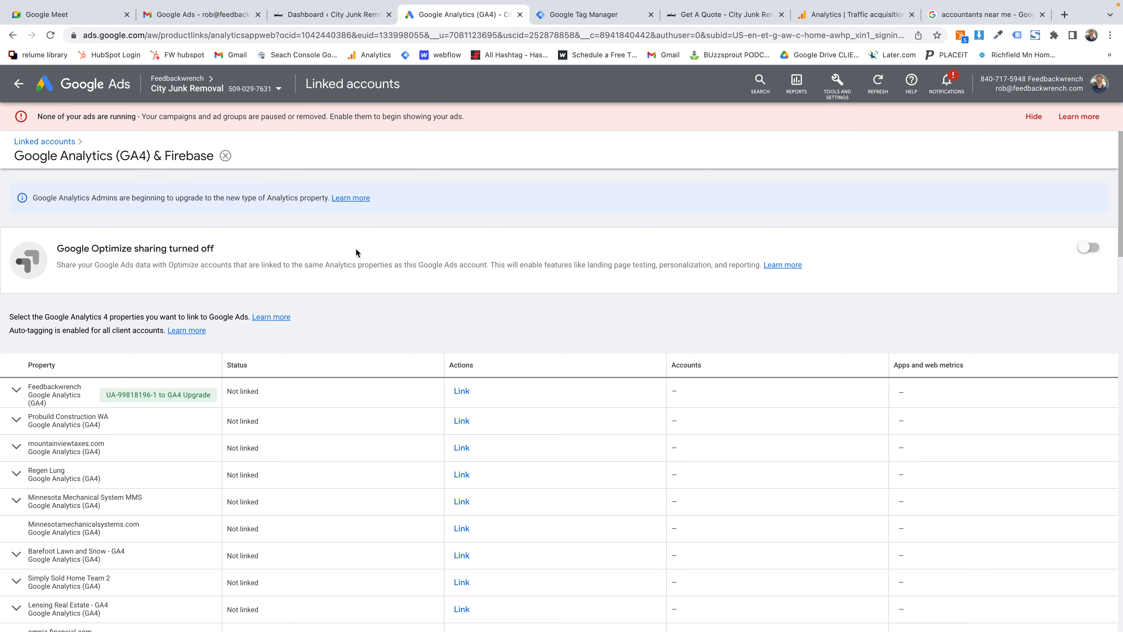
Find the Las Vegas City Junk Removal property in the GA4 list by searching the page for "junk" and "vegas"
scroll(356, 253, "down", 2)
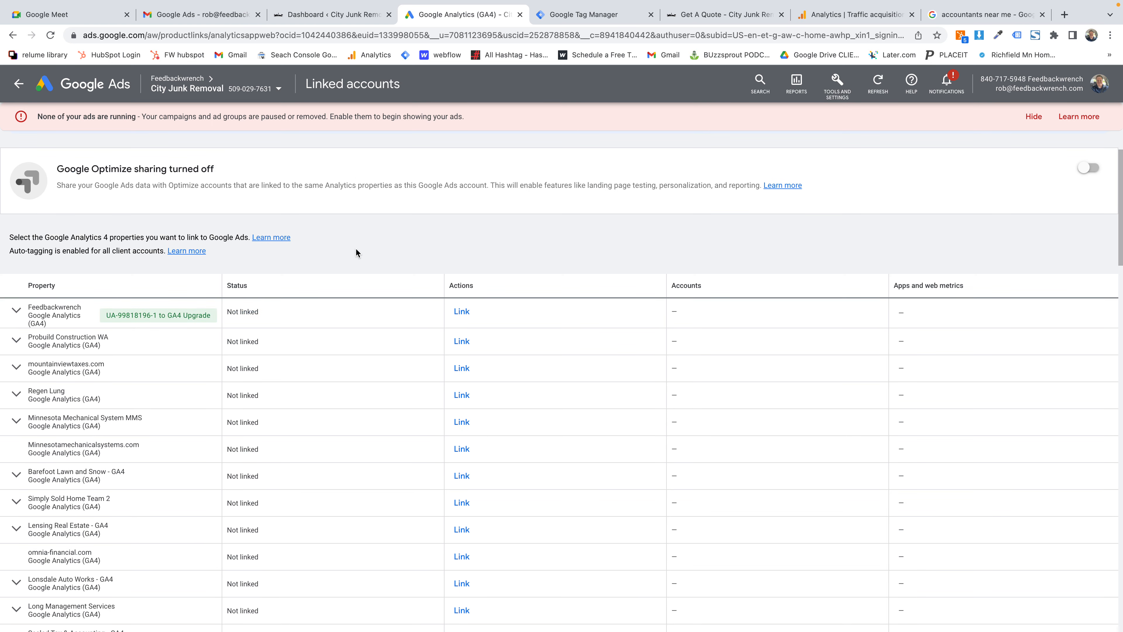
scroll(357, 252, "down", 15)
key("ctrl+f")
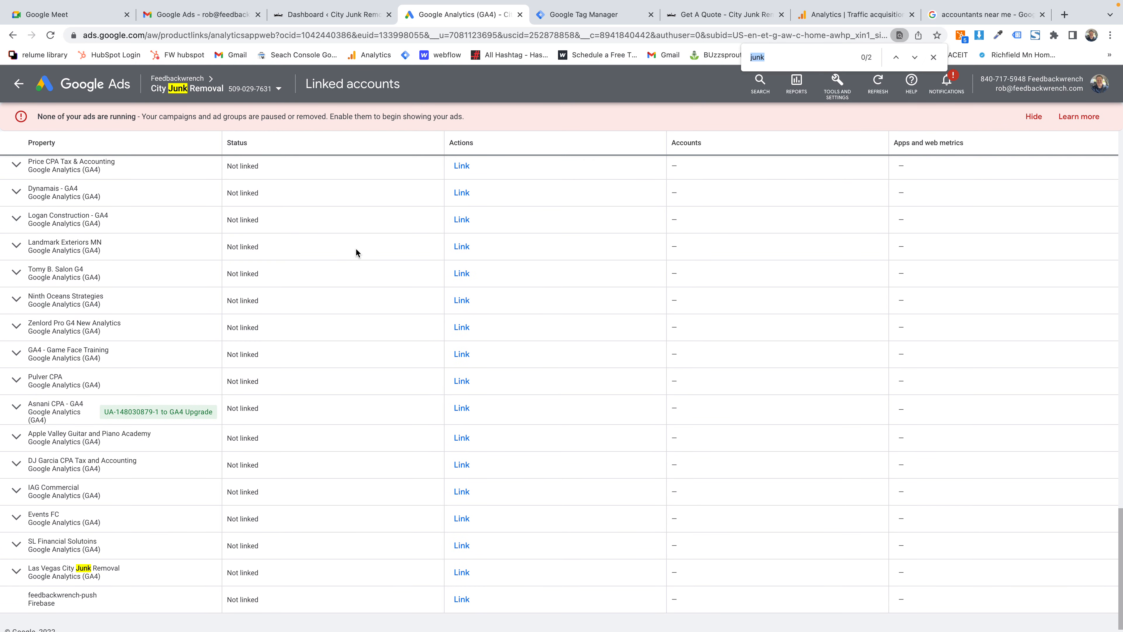
type("junk")
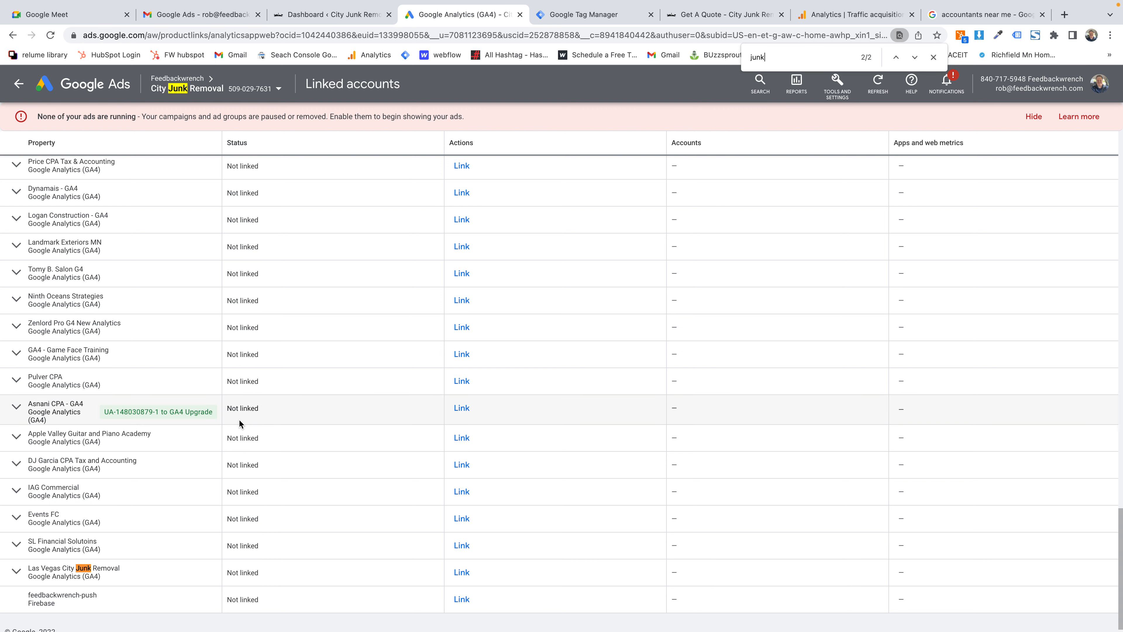
scroll(238, 419, "up", 20)
scroll(61, 355, "down", 3)
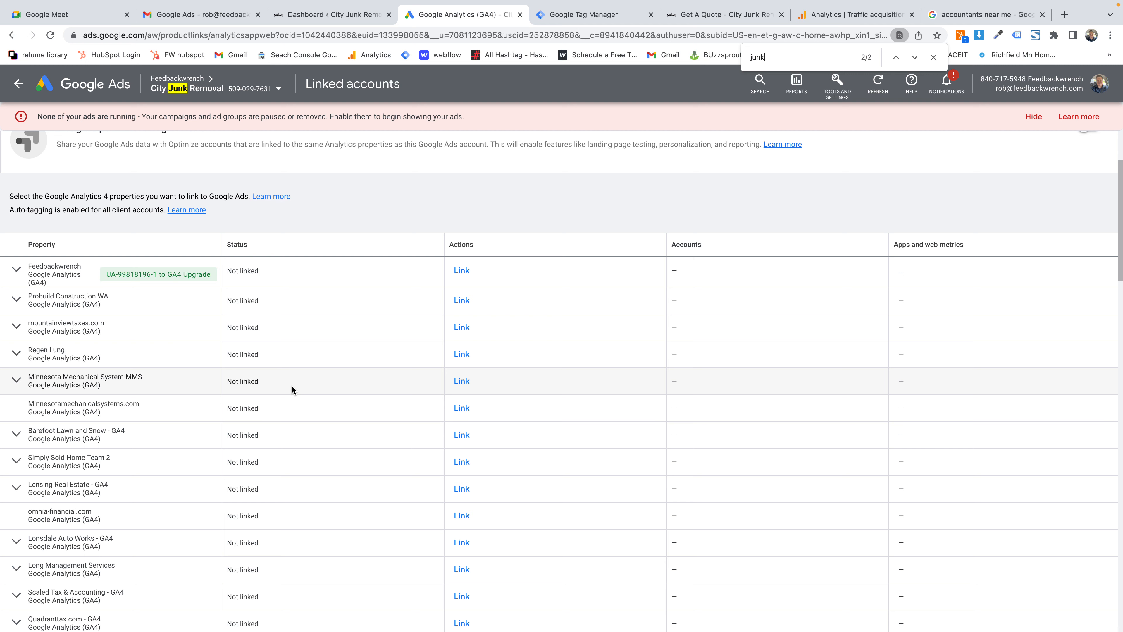
key("BackSpace")
key("BackSpace")
key("BackSpace")
key("BackSpace")
type("vegas")
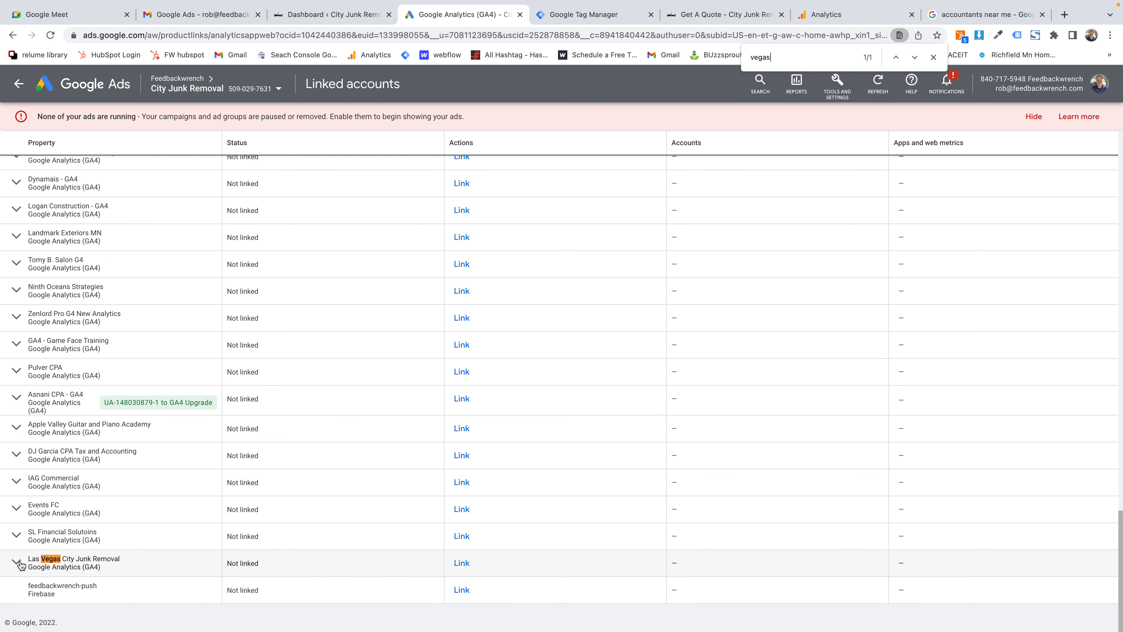
Link the Las Vegas City Junk Removal GA4 property to Google Ads with the import of Google Analytics audiences enabled
left_click(459, 563)
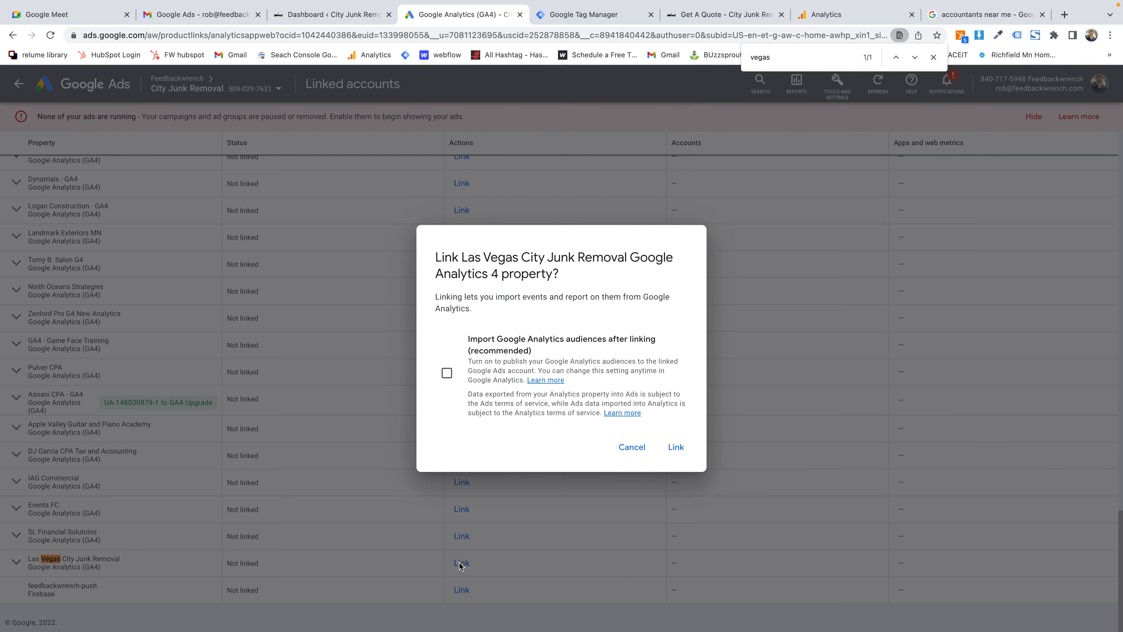
left_click(446, 373)
left_click(676, 447)
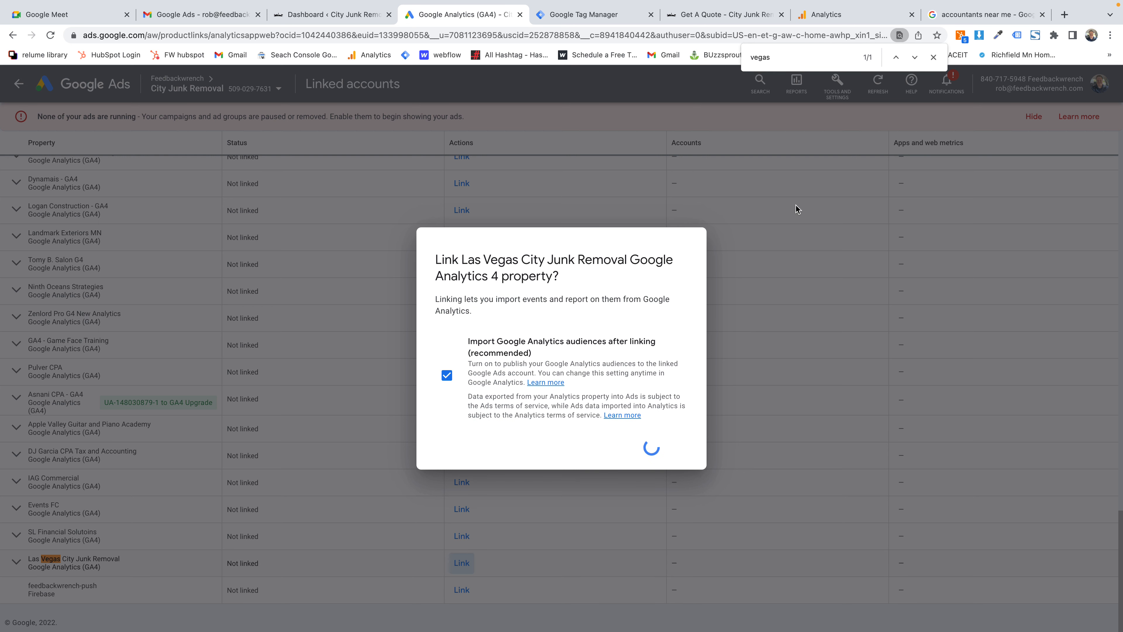
left_click(933, 57)
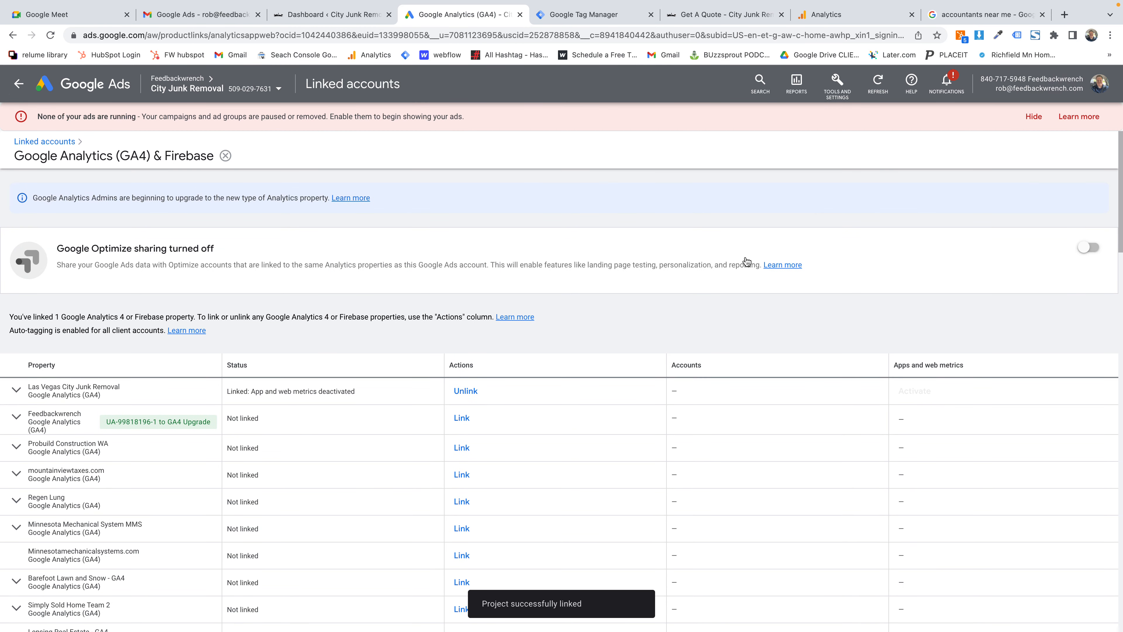
Return to the Linked accounts overview and review the linked products and the other available ones, including Search Console and YouTube
left_click(20, 84)
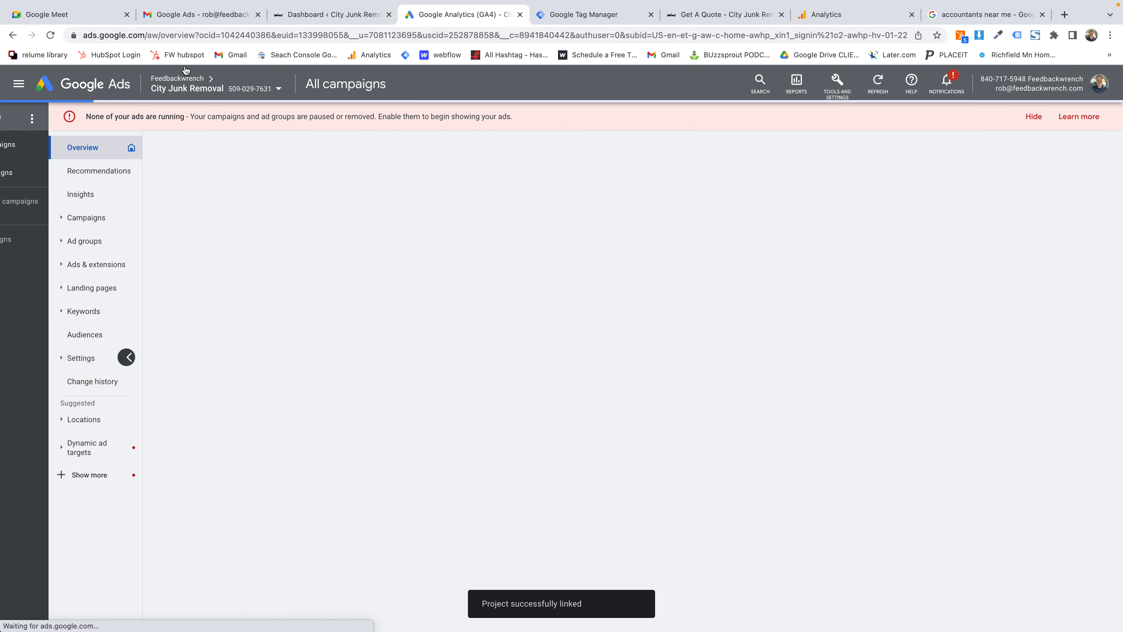
left_click(828, 96)
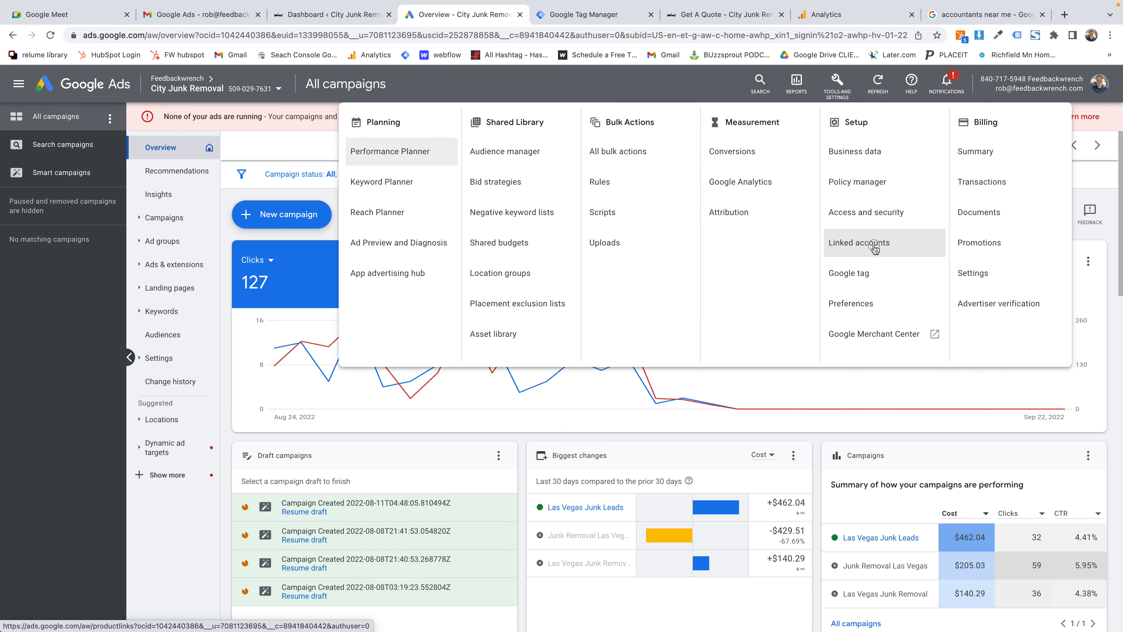
left_click(874, 248)
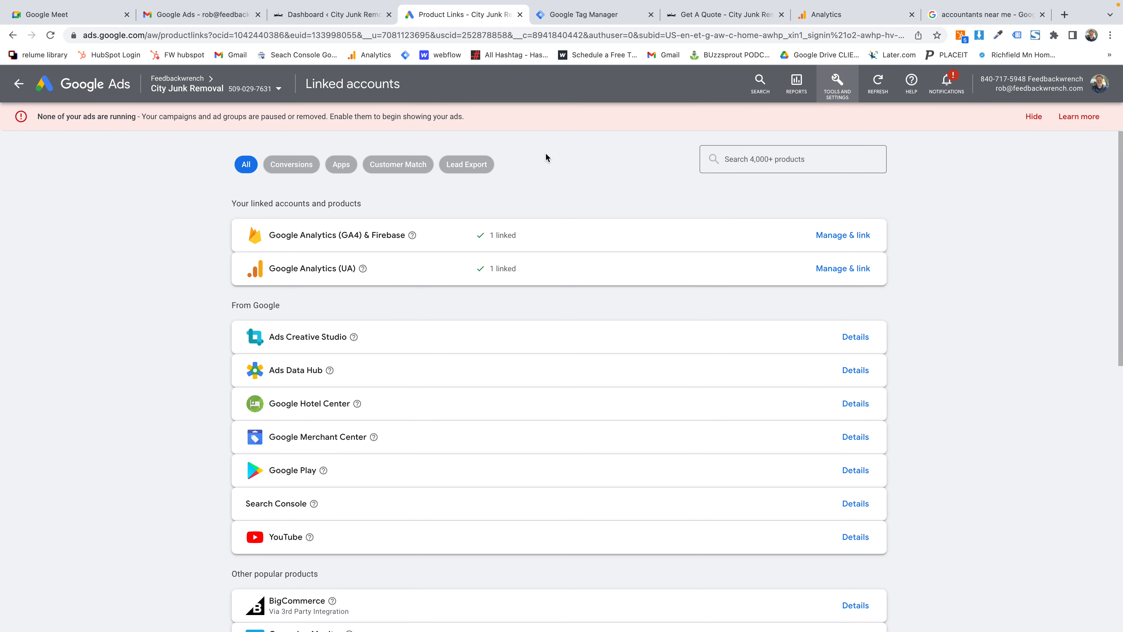
scroll(545, 156, "down", 1)
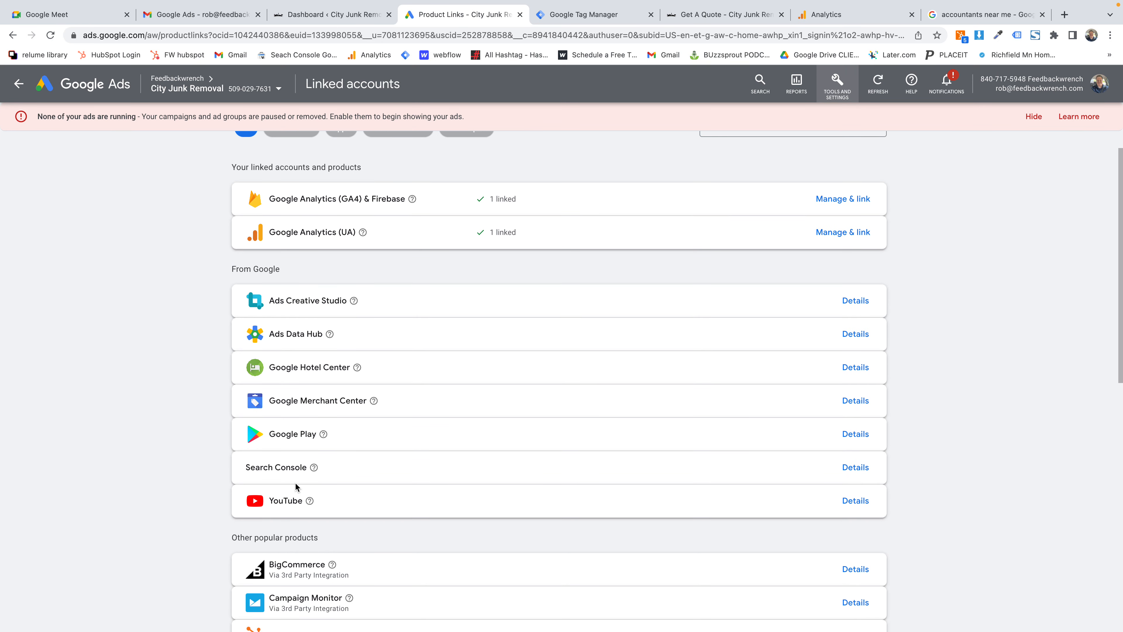
scroll(295, 487, "down", 2)
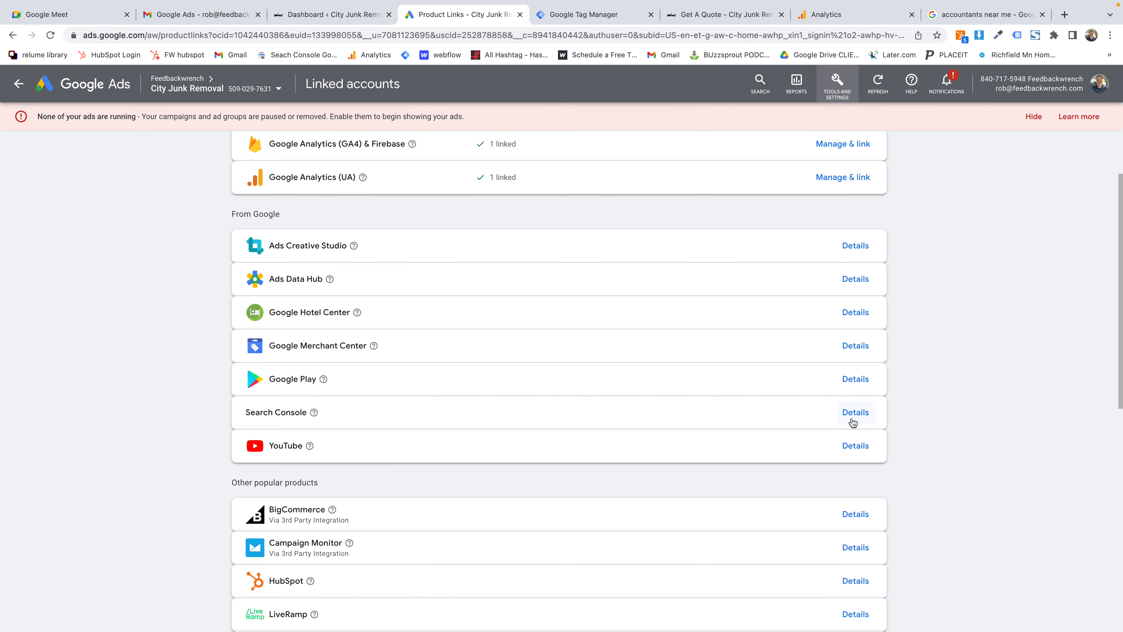
scroll(153, 400, "down", 2)
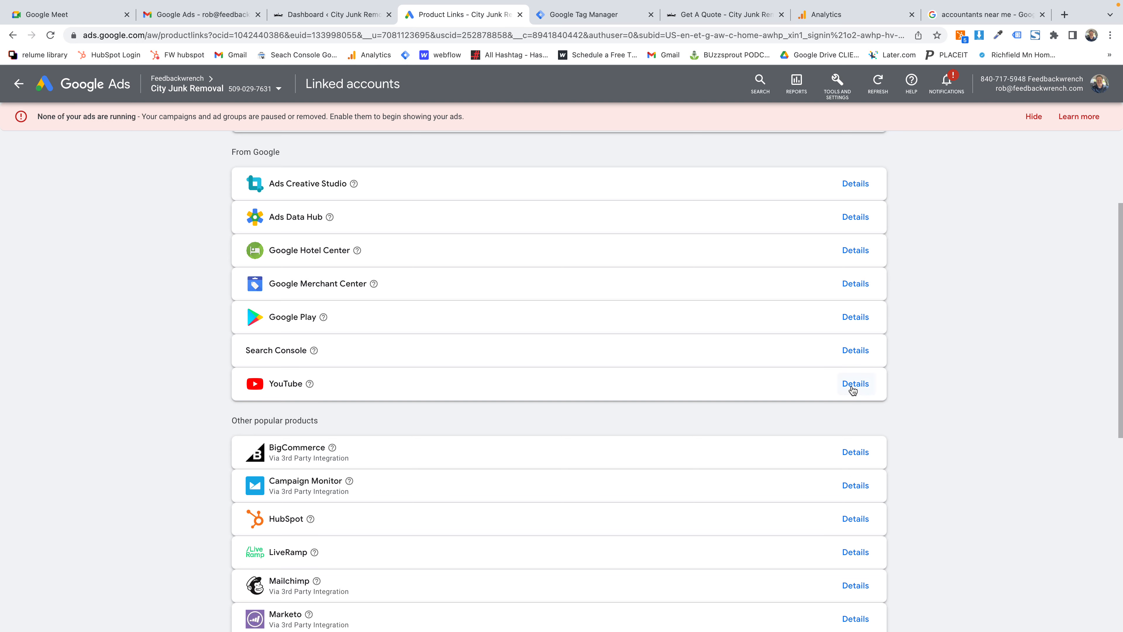
Open the link management page for Google Analytics (UA) from the linked accounts and products
scroll(852, 390, "up", 3)
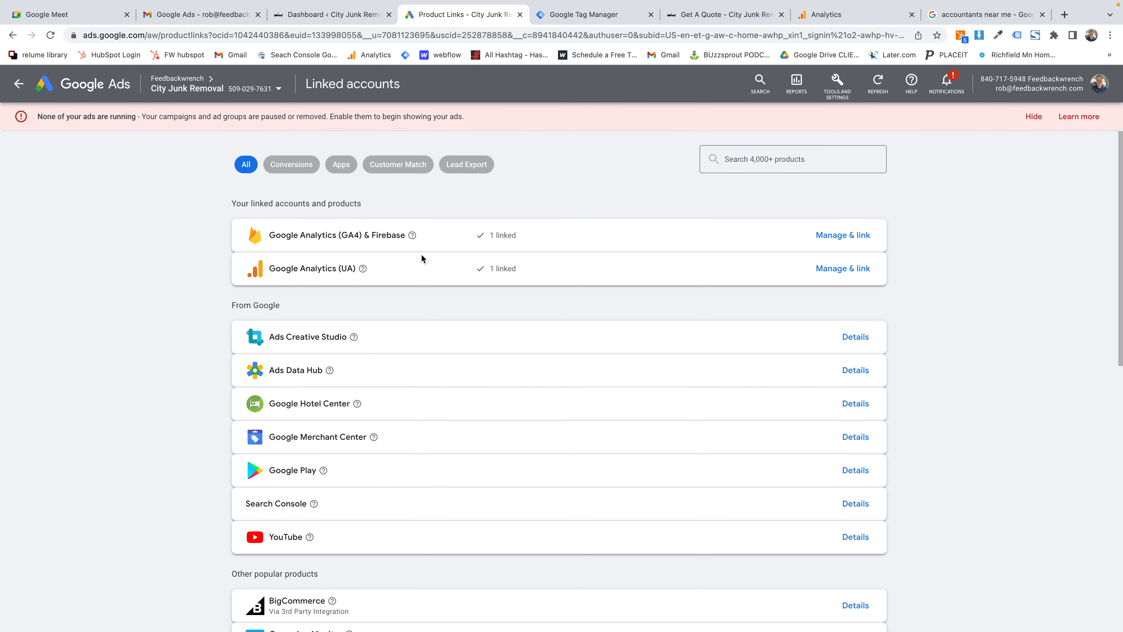
left_click(548, 179)
left_click(851, 268)
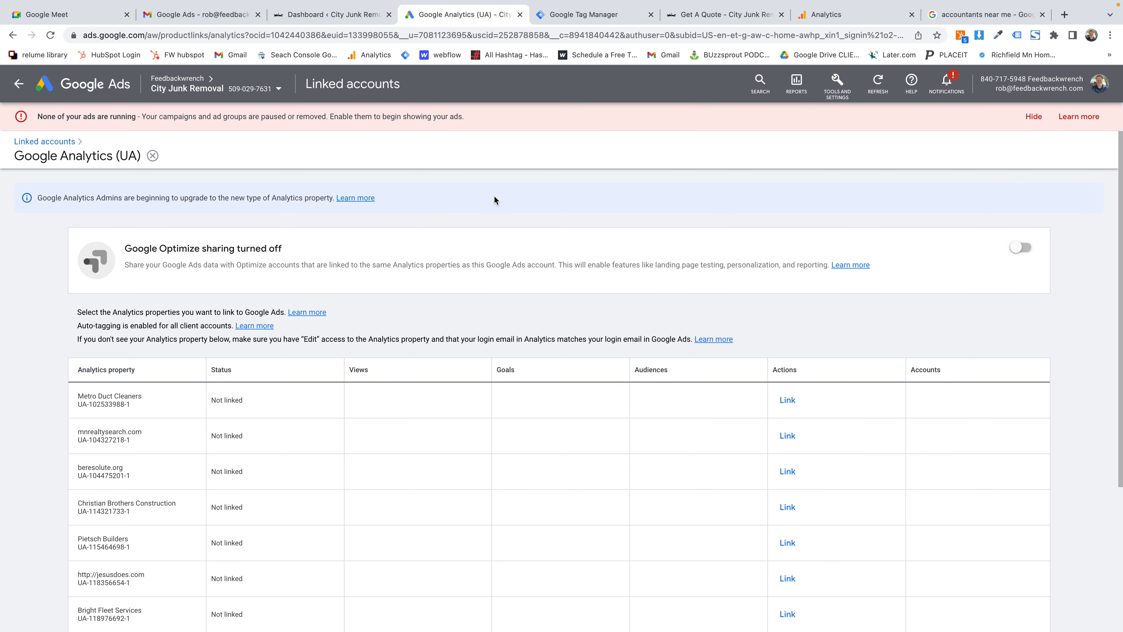
Look through the Google Analytics (UA) property list and return to the campaigns overview
scroll(410, 268, "down", 5)
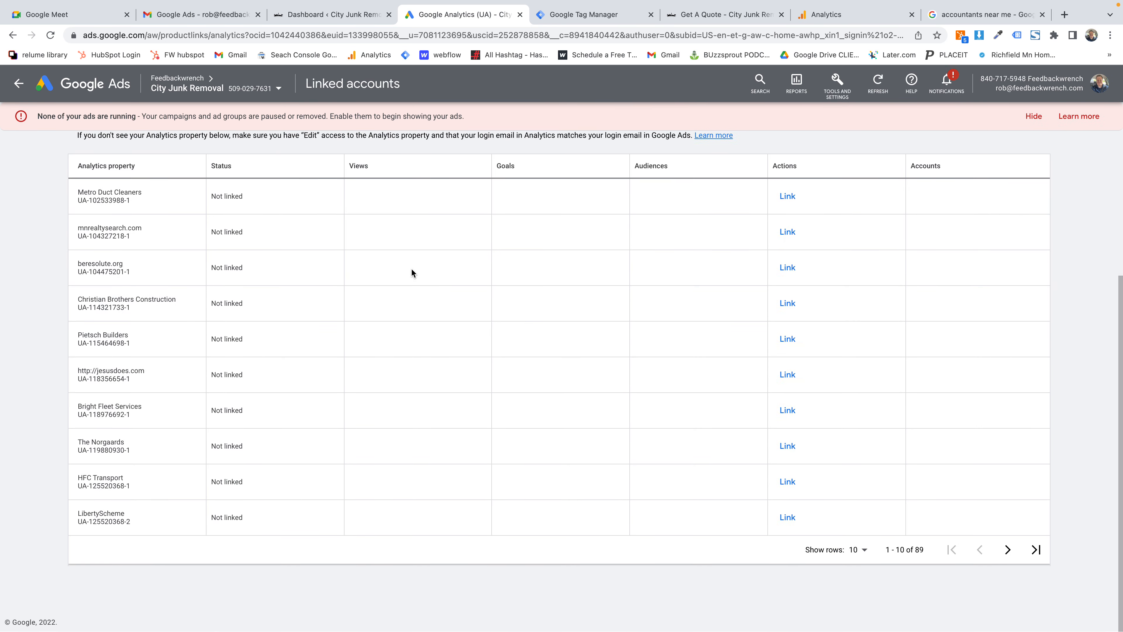
scroll(410, 267, "up", 5)
left_click(20, 82)
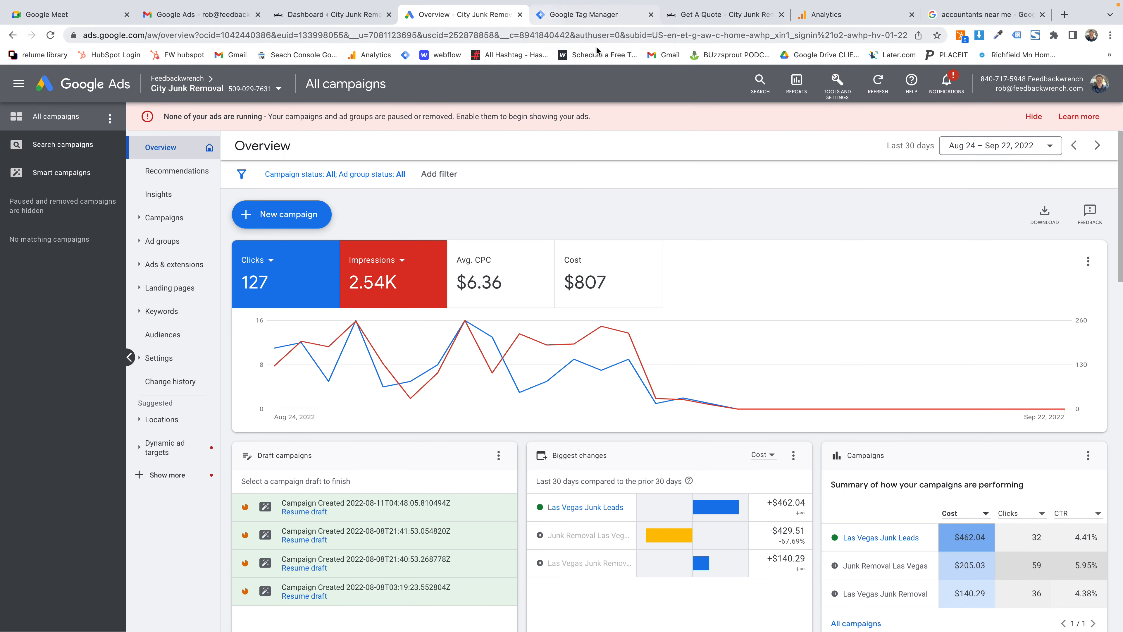
Open the data sources page of the Audience manager
left_click(837, 84)
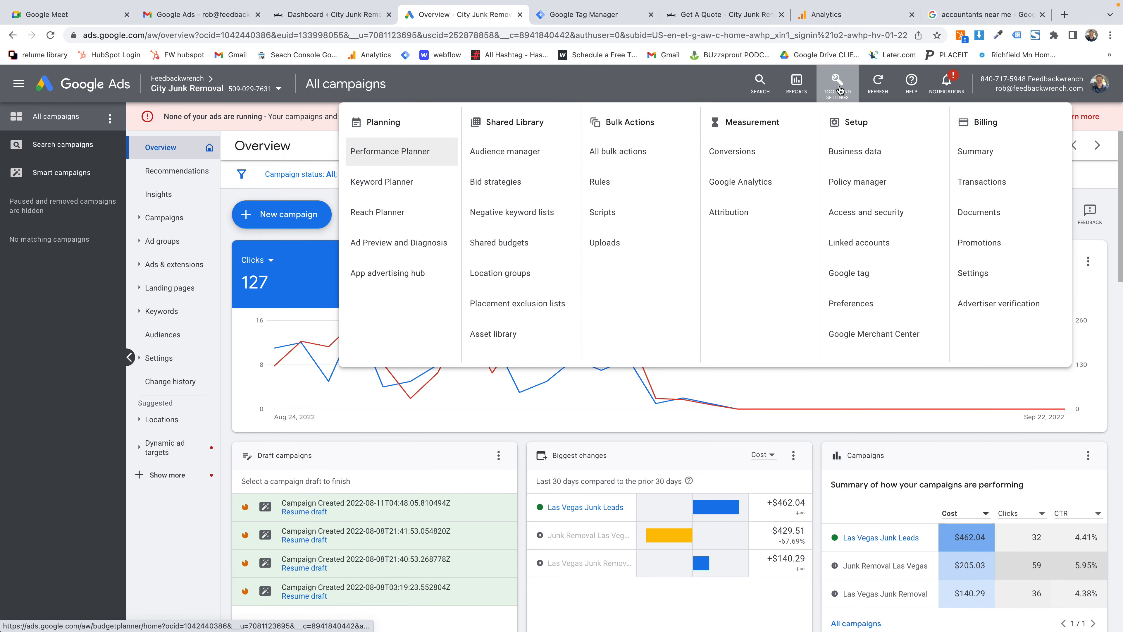
left_click(497, 160)
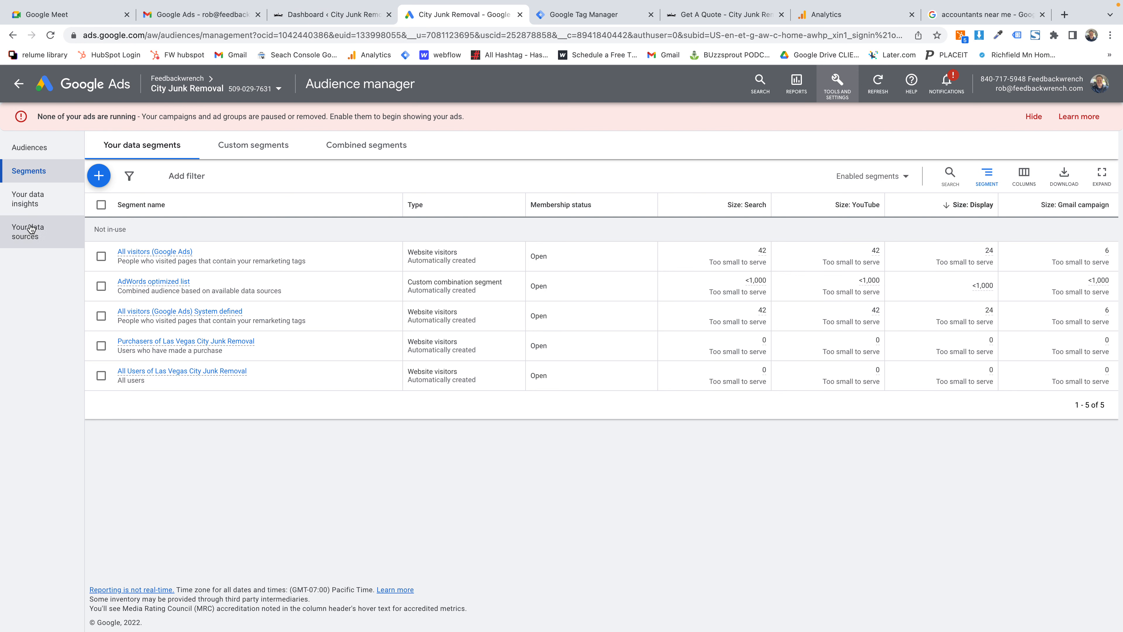
left_click(32, 235)
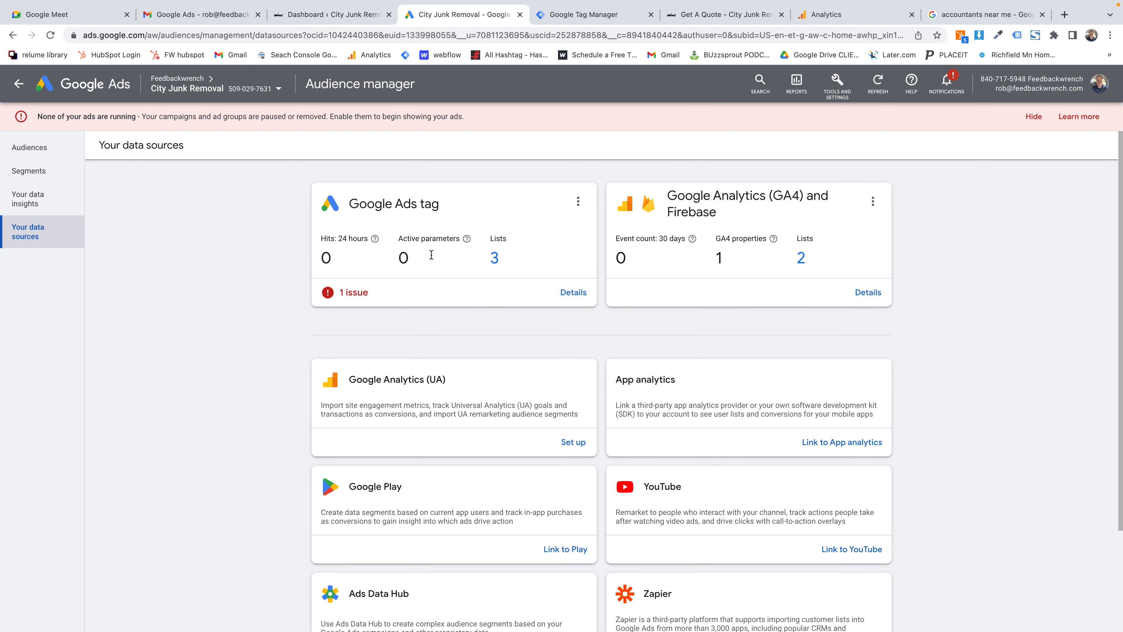
Examine the Google Ads tag and the Google Analytics (GA4) and Firebase sources among the account's audience data sources
triple_click(382, 204)
left_click(383, 204)
left_click_drag(675, 195, 650, 188)
left_click(664, 190)
triple_click(381, 200)
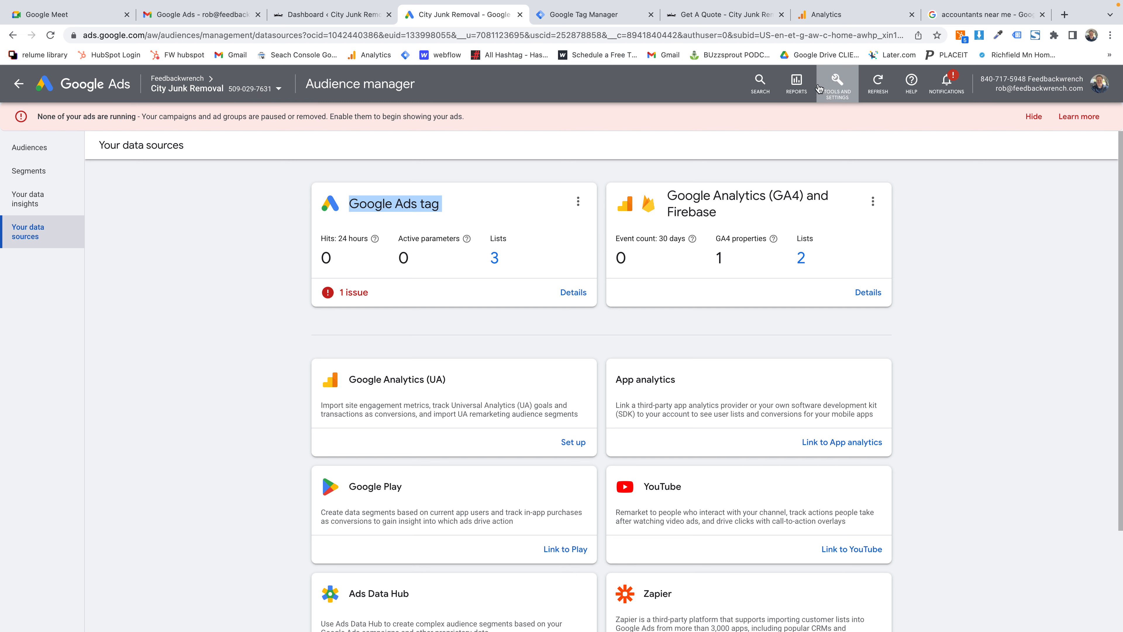
left_click(837, 81)
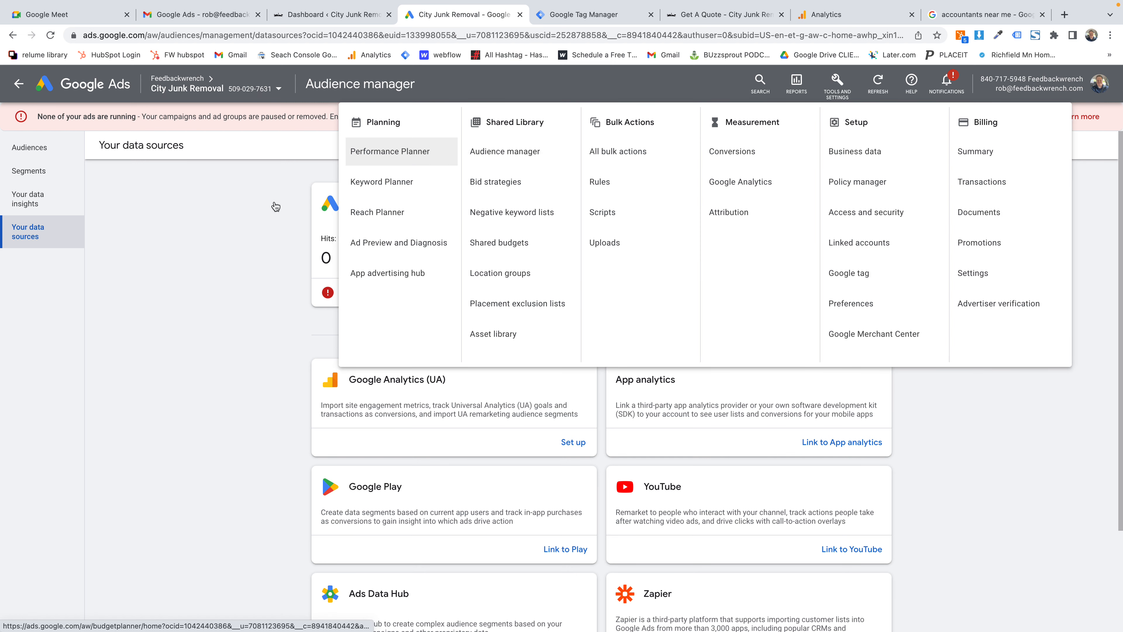
left_click(223, 216)
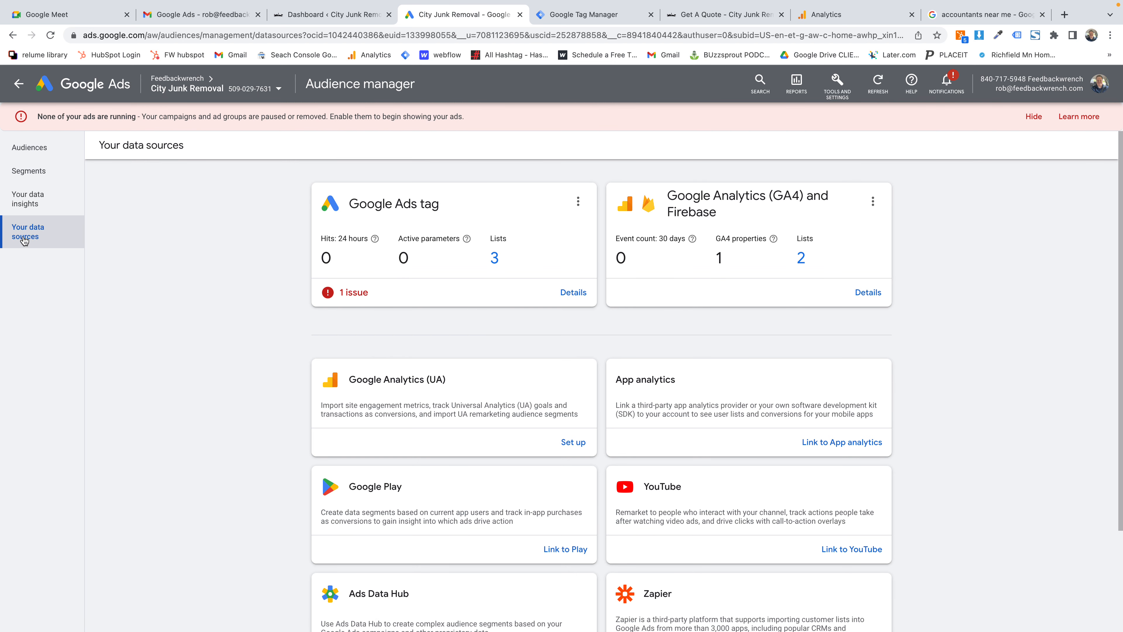
triple_click(385, 202)
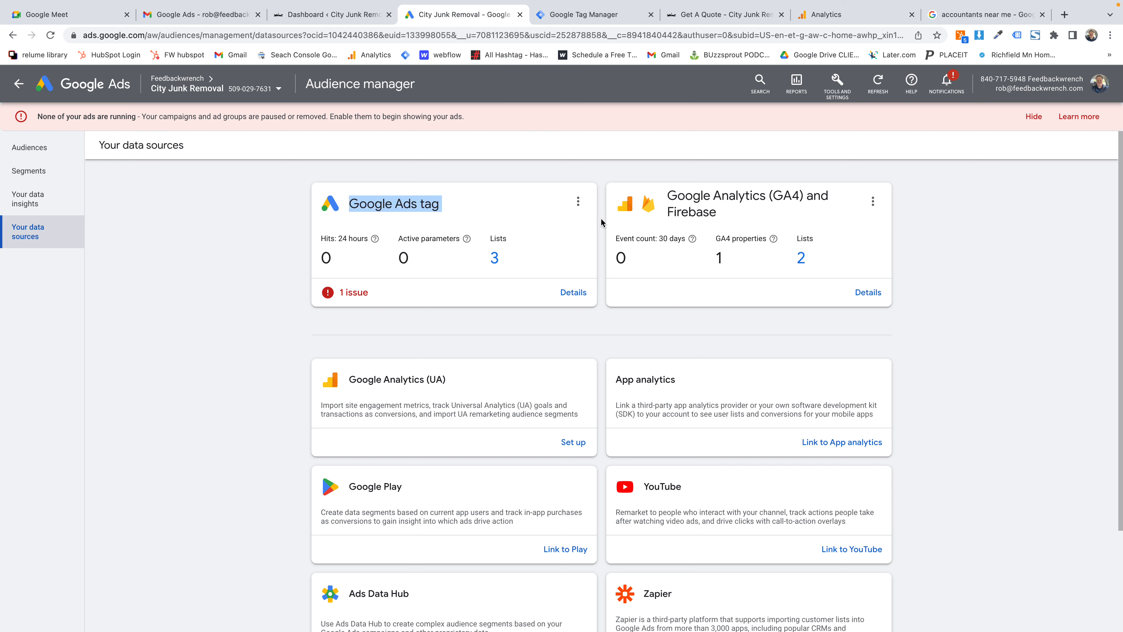
triple_click(712, 198)
left_click(439, 204)
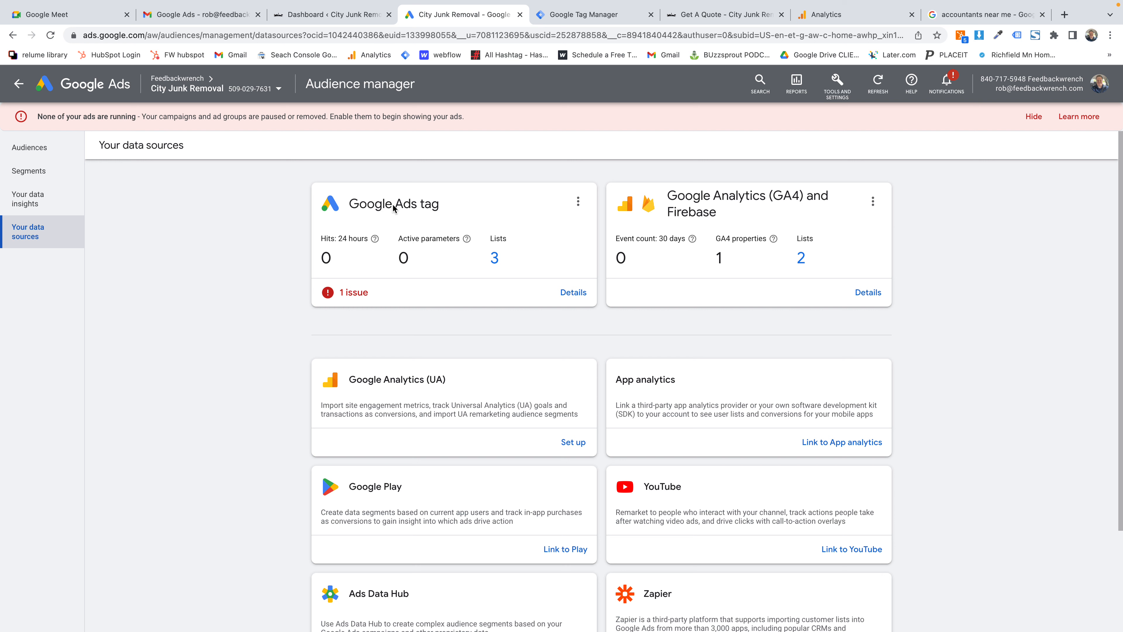
triple_click(392, 205)
left_click(442, 207)
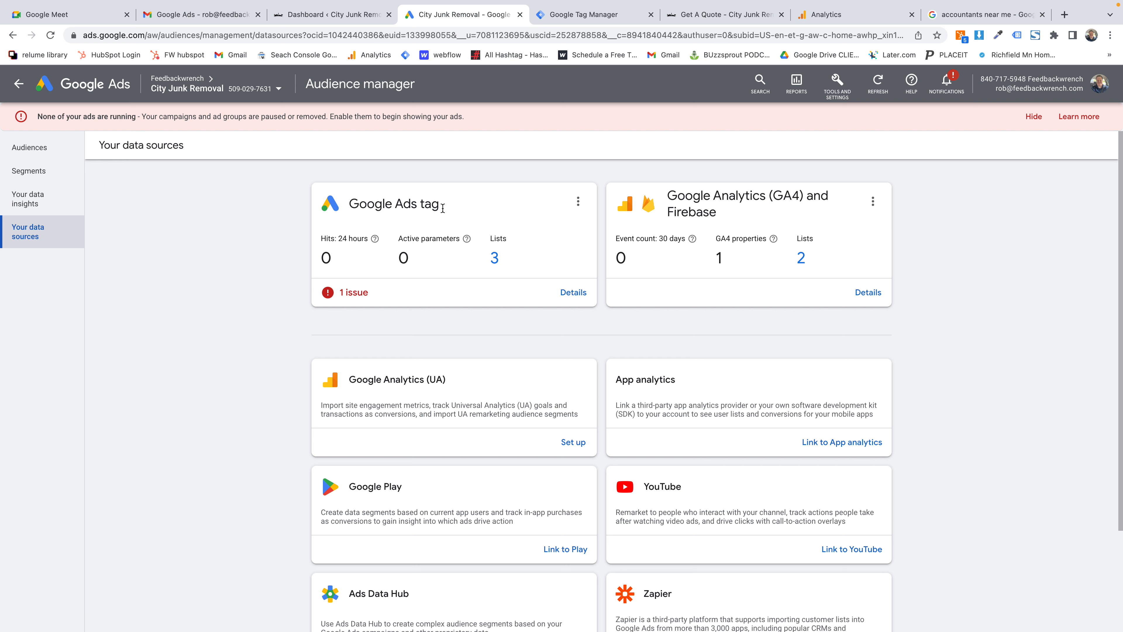
Open the Google Ads tag source's details and show its tag setup instructions for Google Tag Manager
left_click(574, 292)
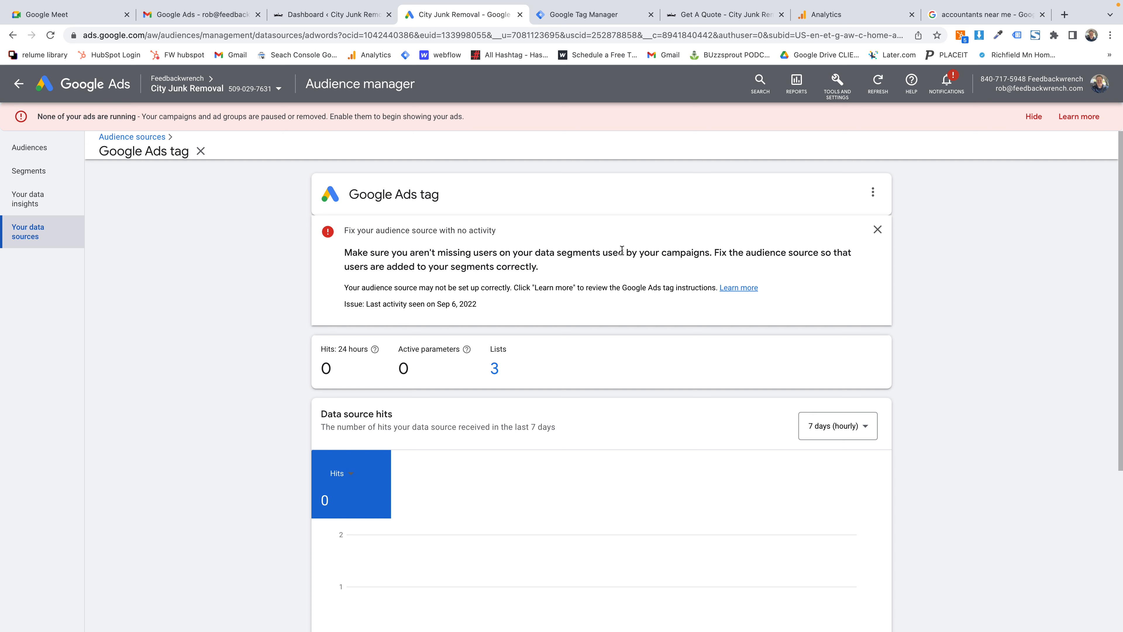
scroll(622, 251, "down", 5)
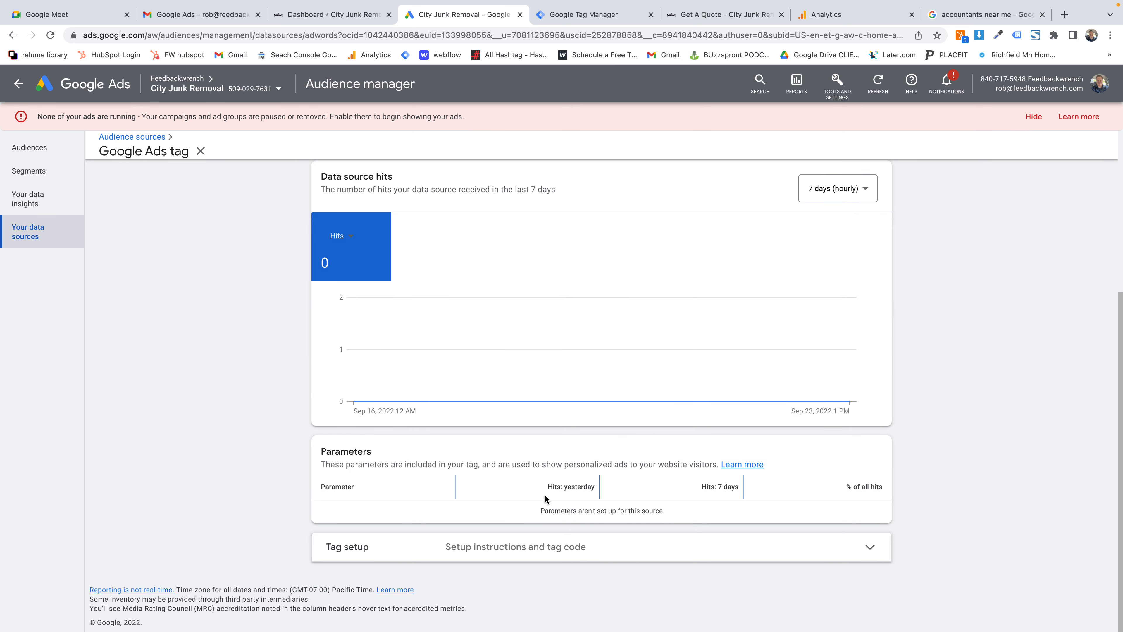
scroll(478, 364, "up", 3)
scroll(288, 328, "up", 3)
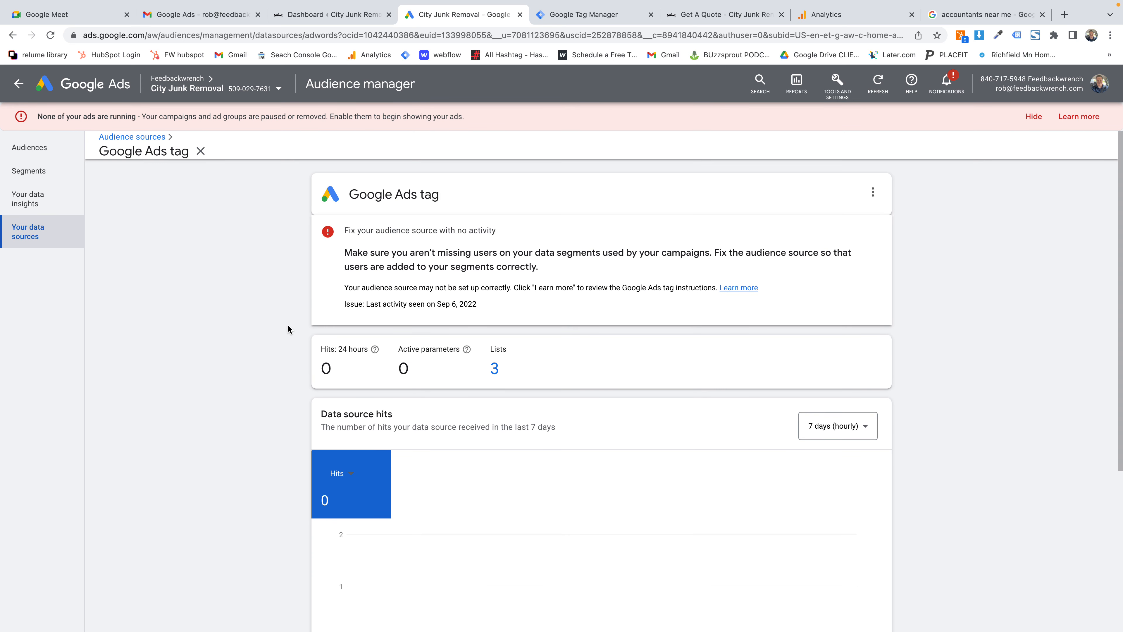
scroll(288, 329, "down", 5)
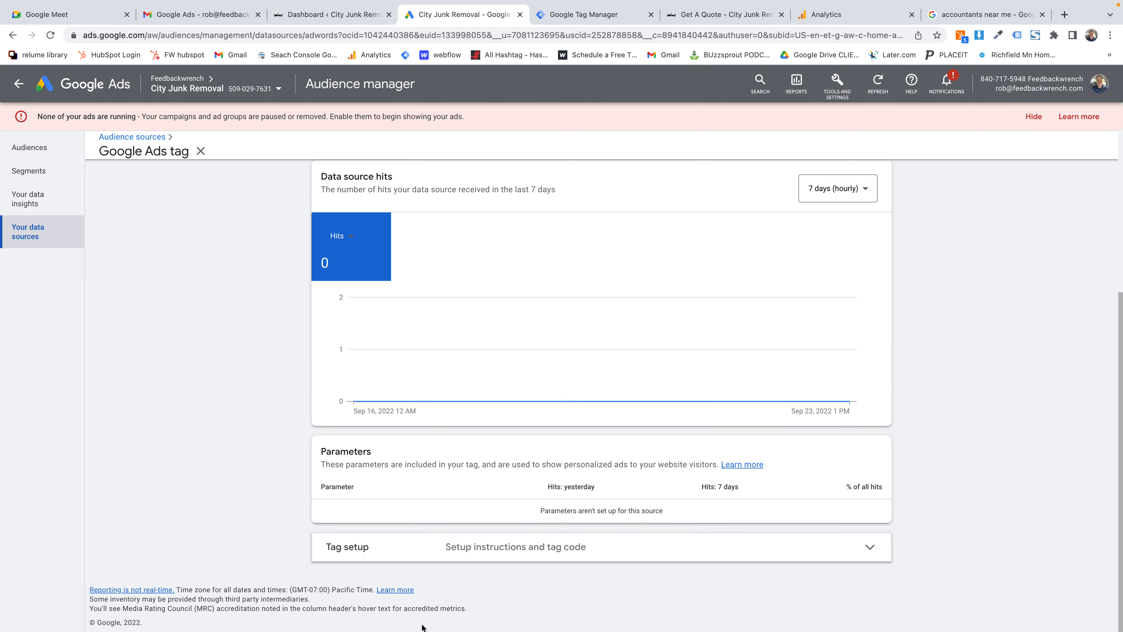
left_click(456, 558)
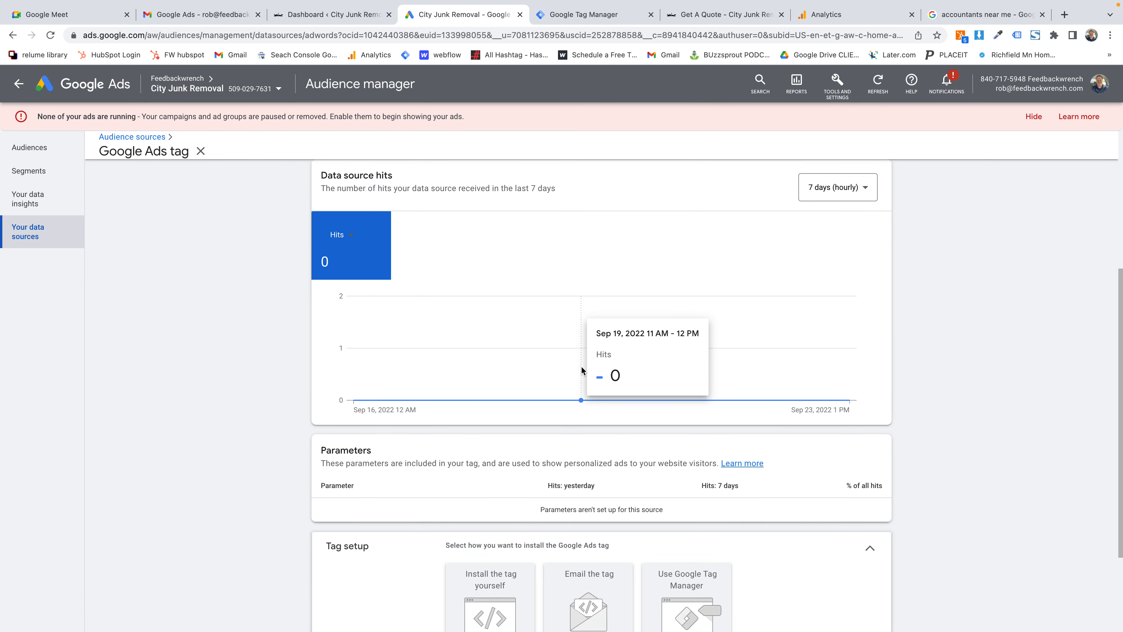
scroll(584, 388, "down", 3)
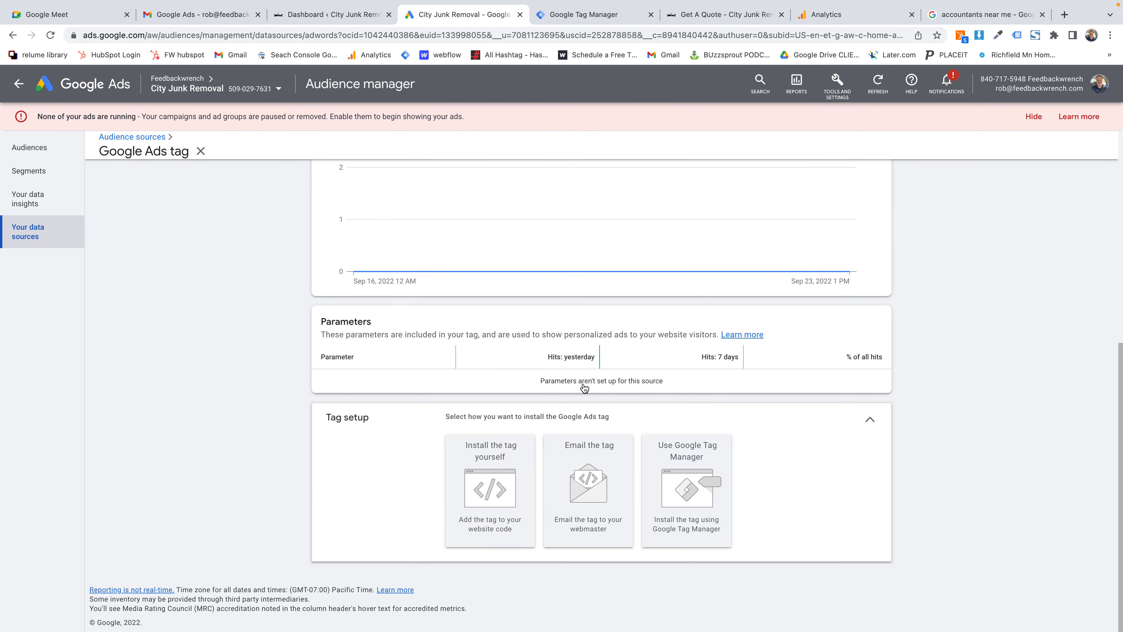
left_click(712, 506)
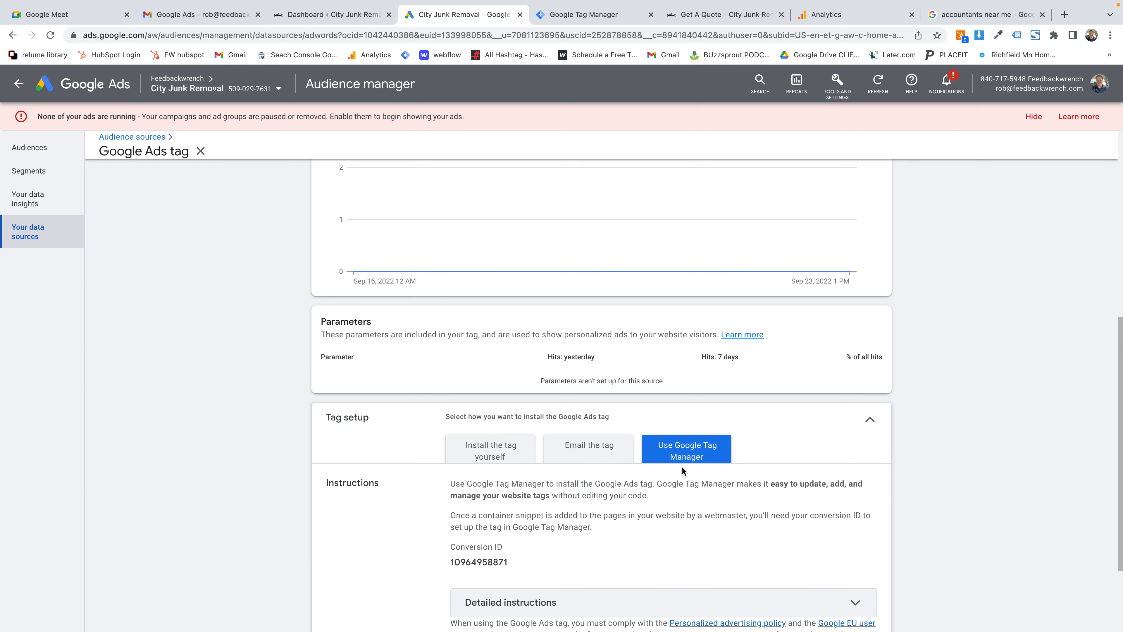
Copy the conversion ID from the Google Tag Manager instructions
scroll(682, 466, "down", 3)
double_click(468, 441)
key("ctrl+c")
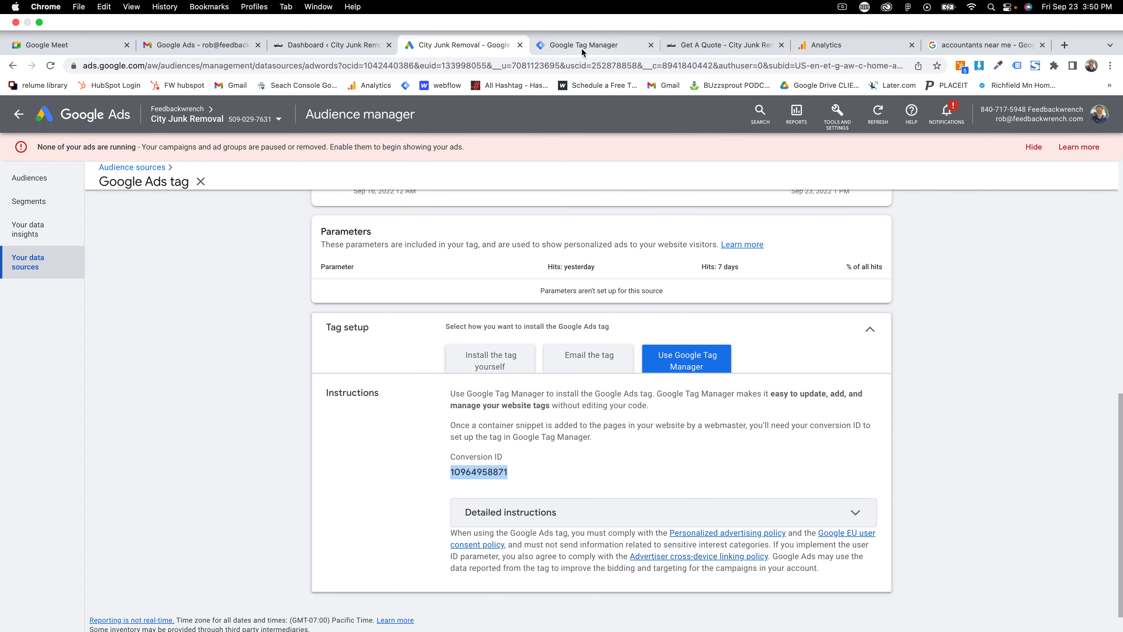
Switch to Google Tag Manager and create a new tag named "GADS - Audience Tage" in the lasvegasjunkremoval.net container
left_click(584, 14)
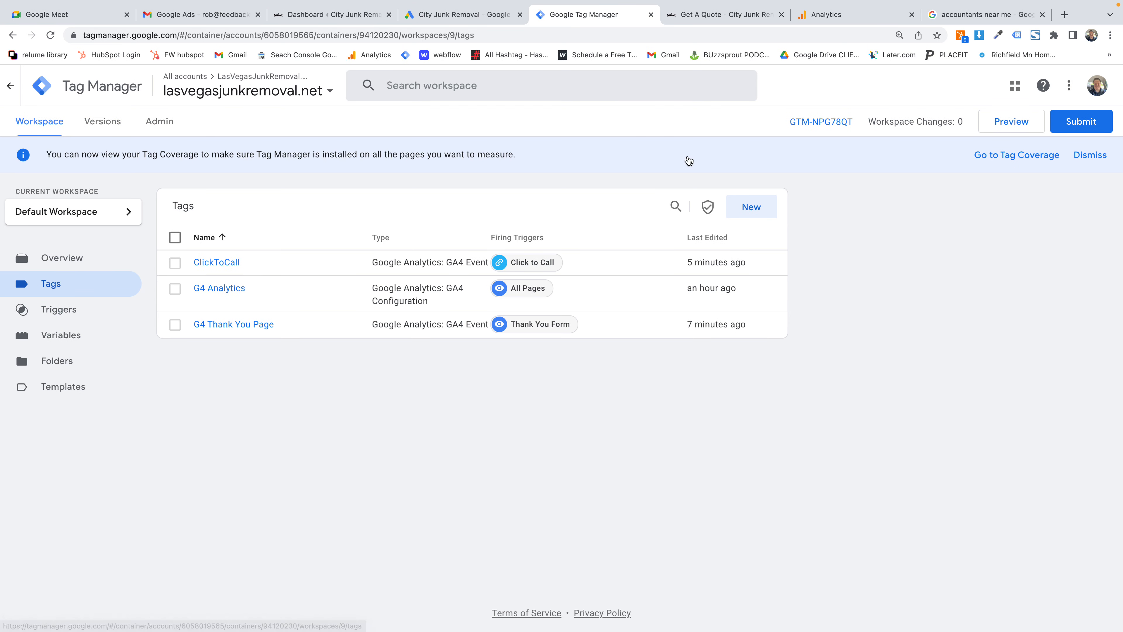
left_click(756, 205)
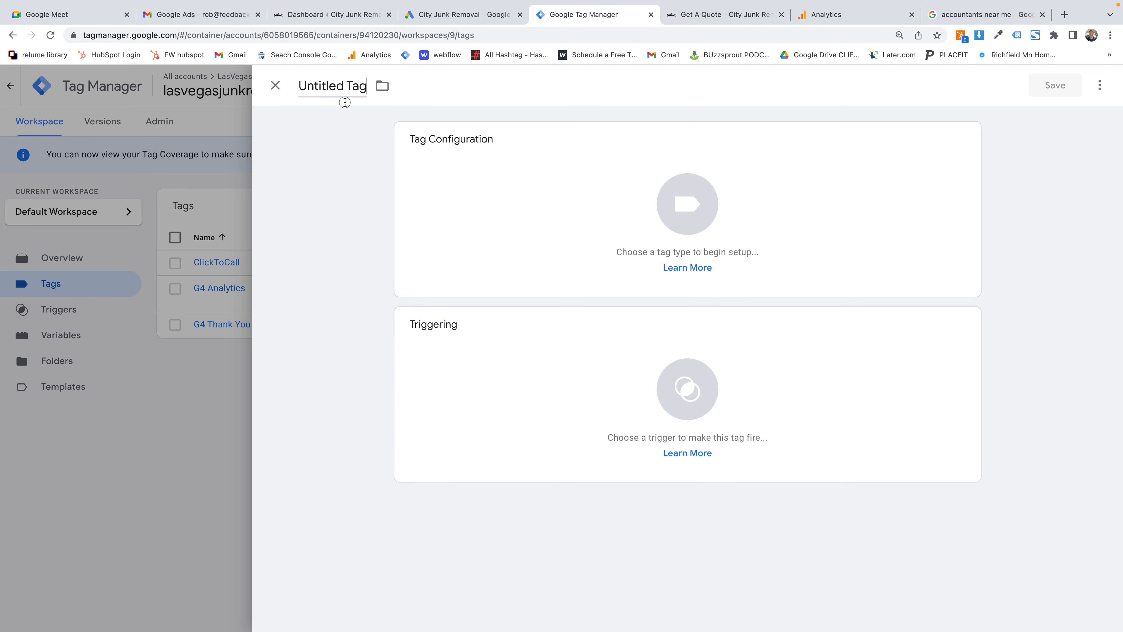
left_click(344, 91)
type("Analy")
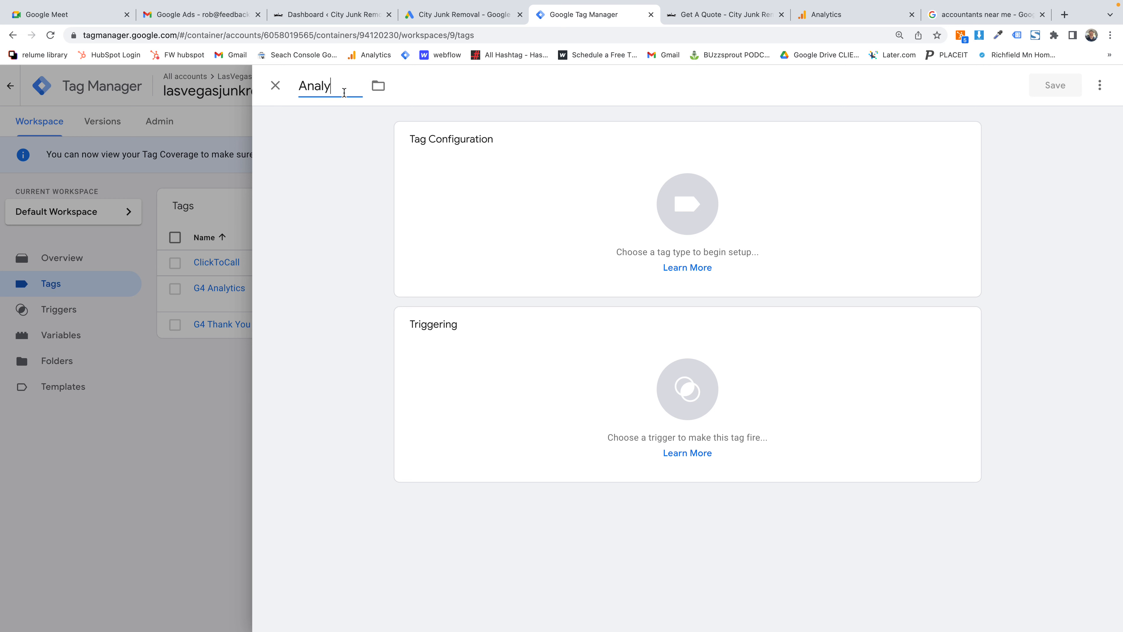
key("BackSpace")
key("BackSpace")
type("GADS - Audience ")
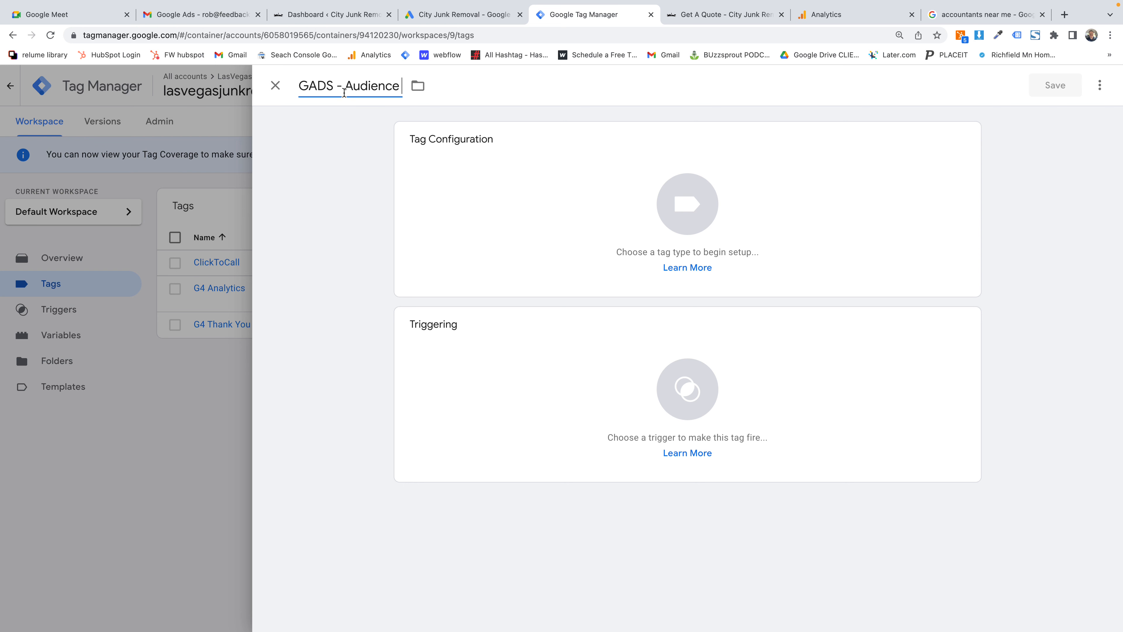
type("Tage")
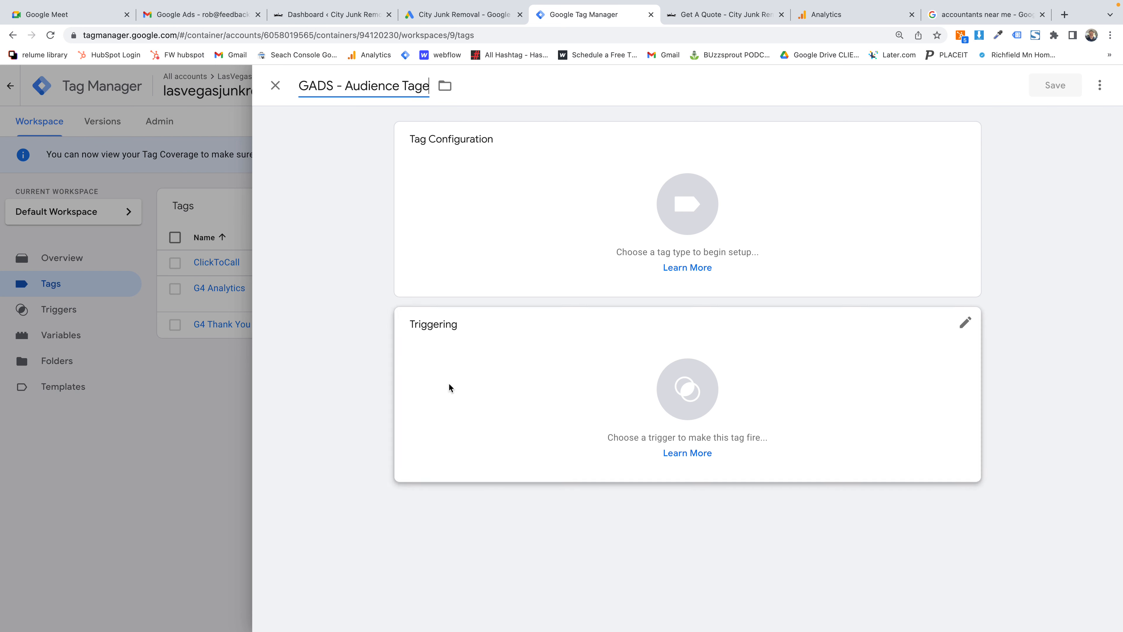
Give the new tag the All Pages firing trigger and the Google Ads Remarketing tag type
left_click(462, 373)
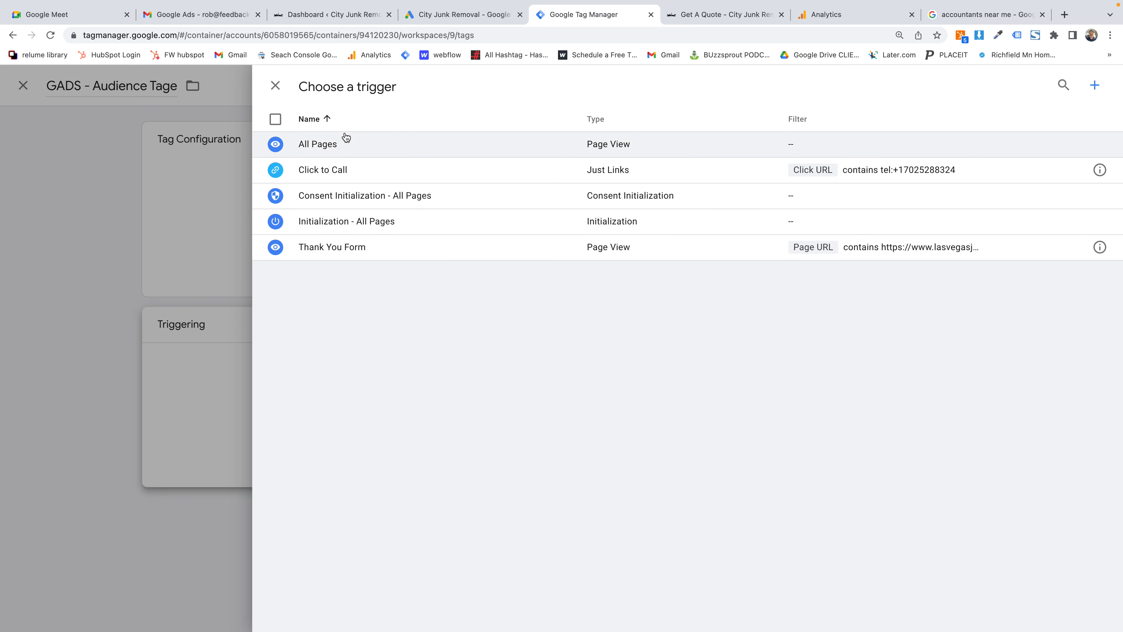
left_click(333, 144)
left_click(455, 186)
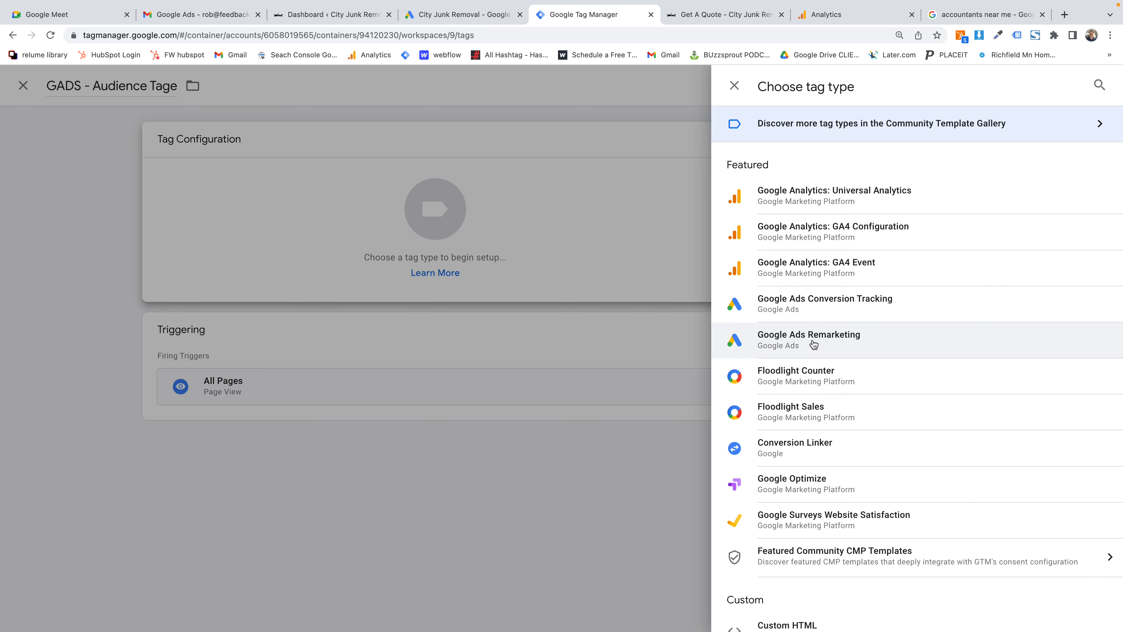
left_click(787, 348)
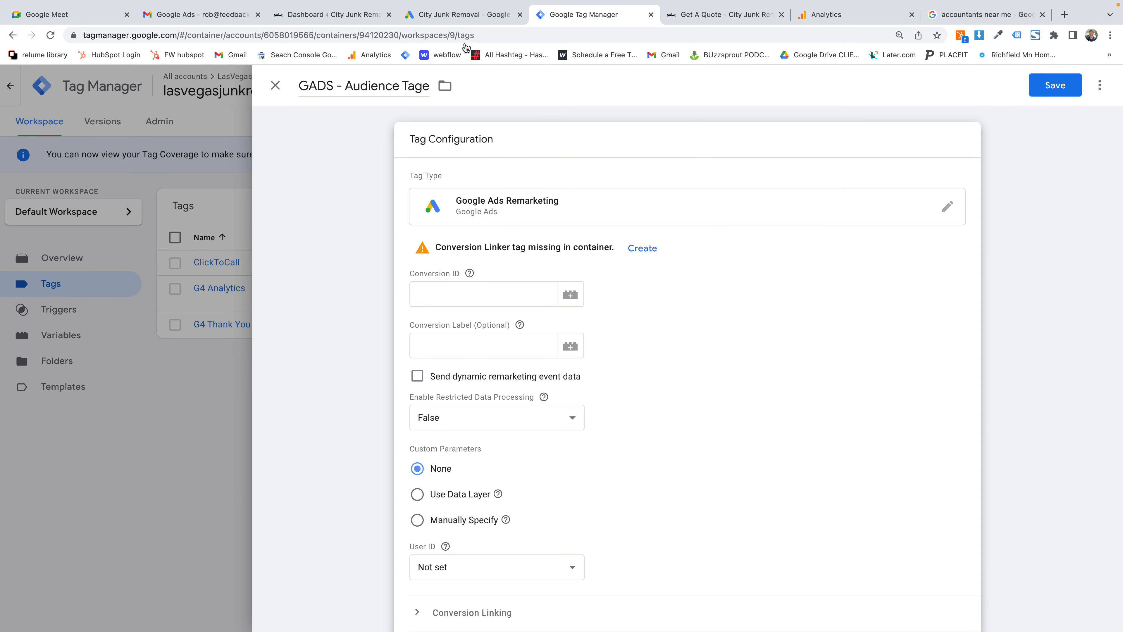
Paste the conversion ID copied from Google Ads into the remarketing tag's configuration
left_click(452, 15)
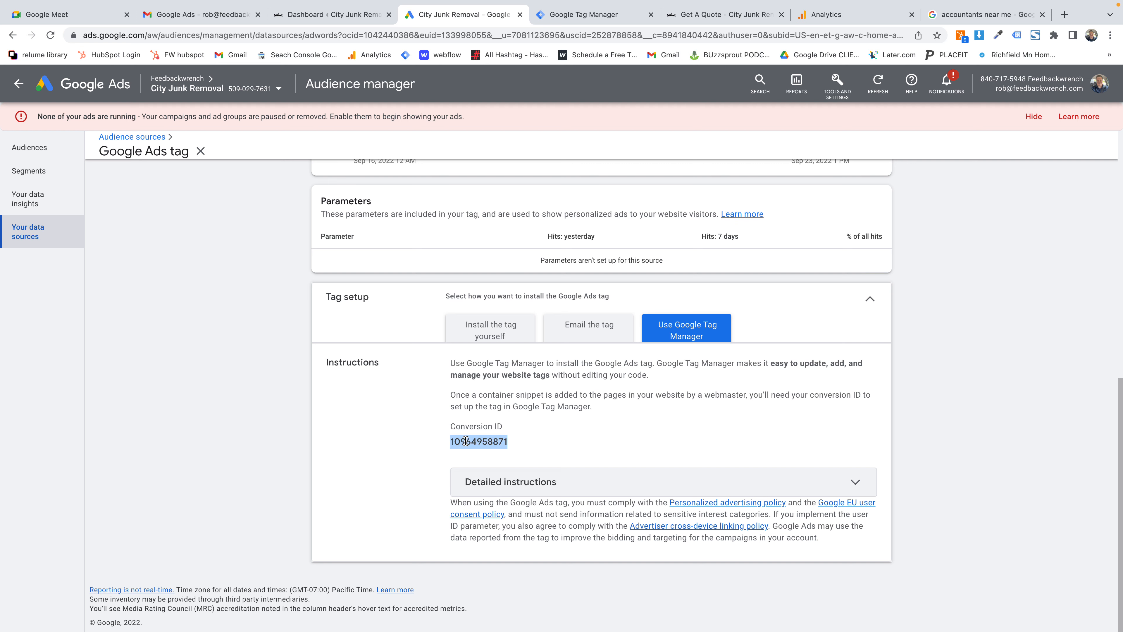
left_click(566, 15)
left_click(436, 305)
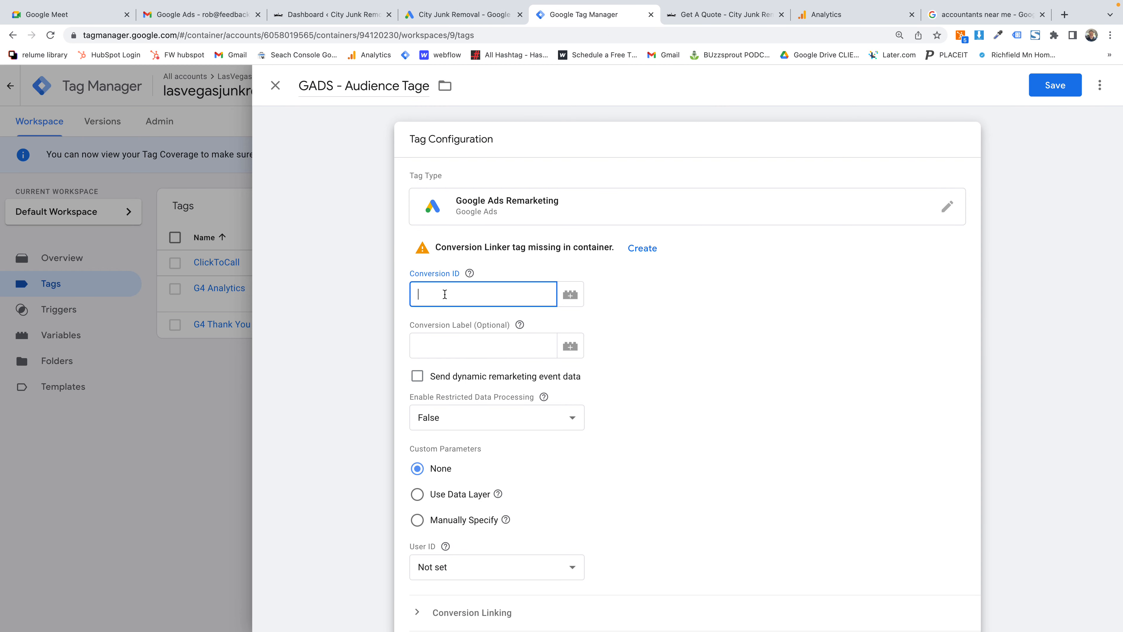
key("ctrl+v")
left_click(590, 262)
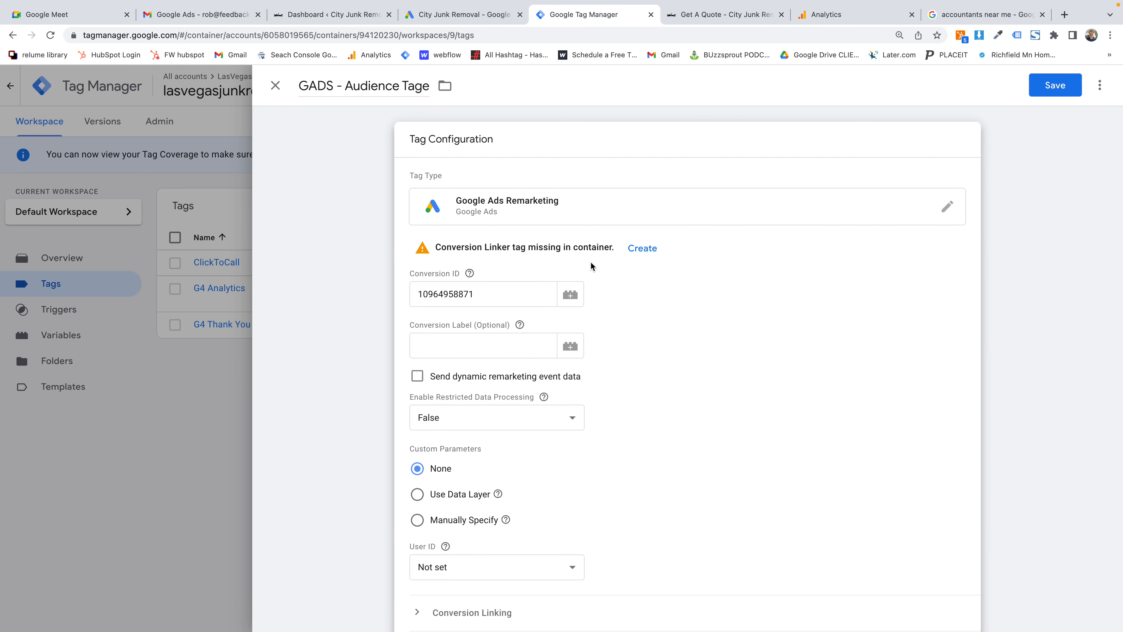
Review the remaining options of the remarketing tag and save it
scroll(590, 261, "down", 3)
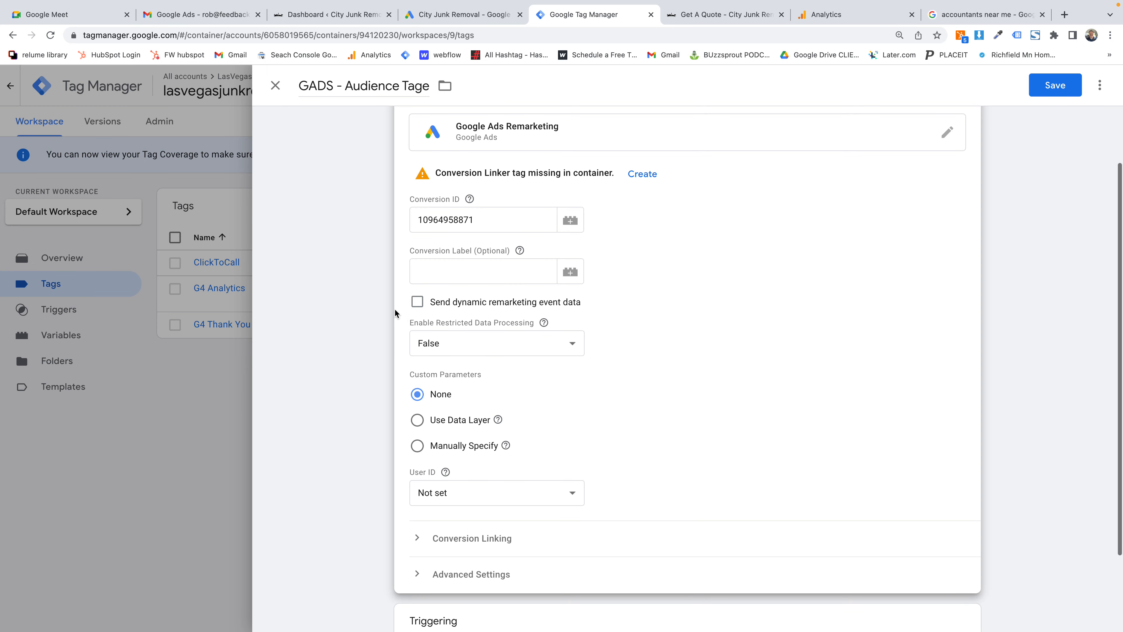
left_click(416, 302)
left_click(416, 302)
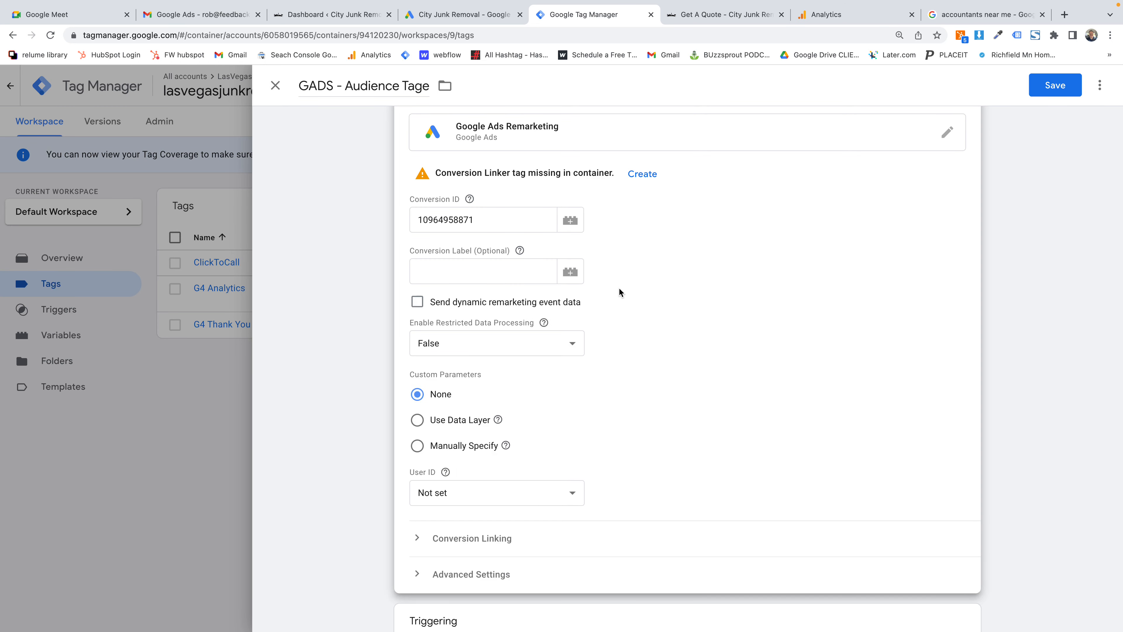
scroll(618, 292, "down", 3)
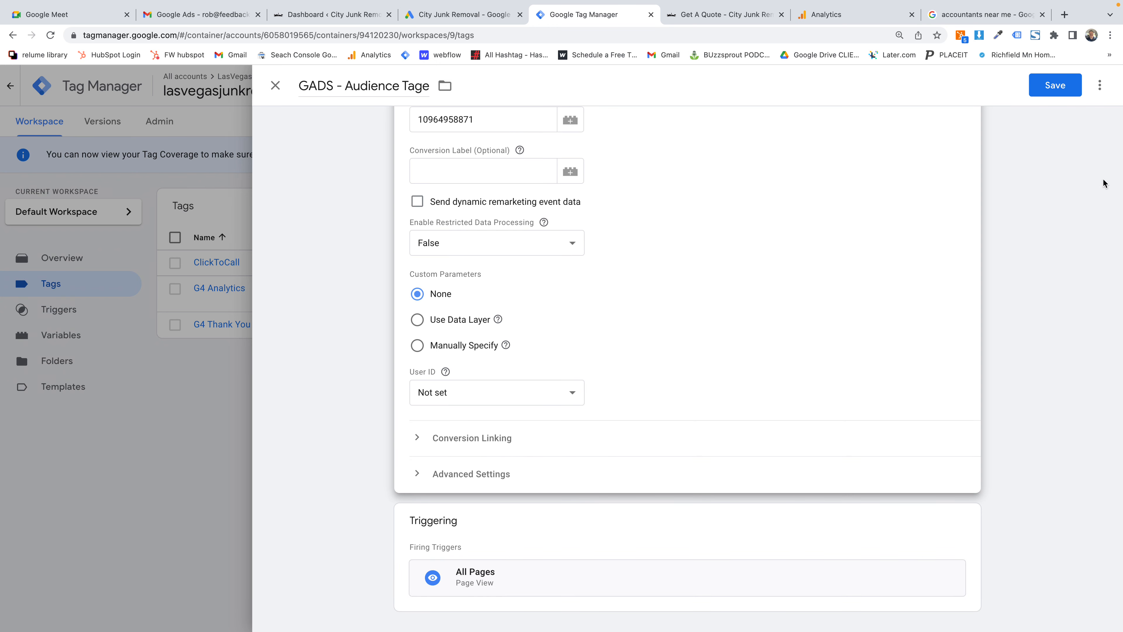
left_click(1042, 91)
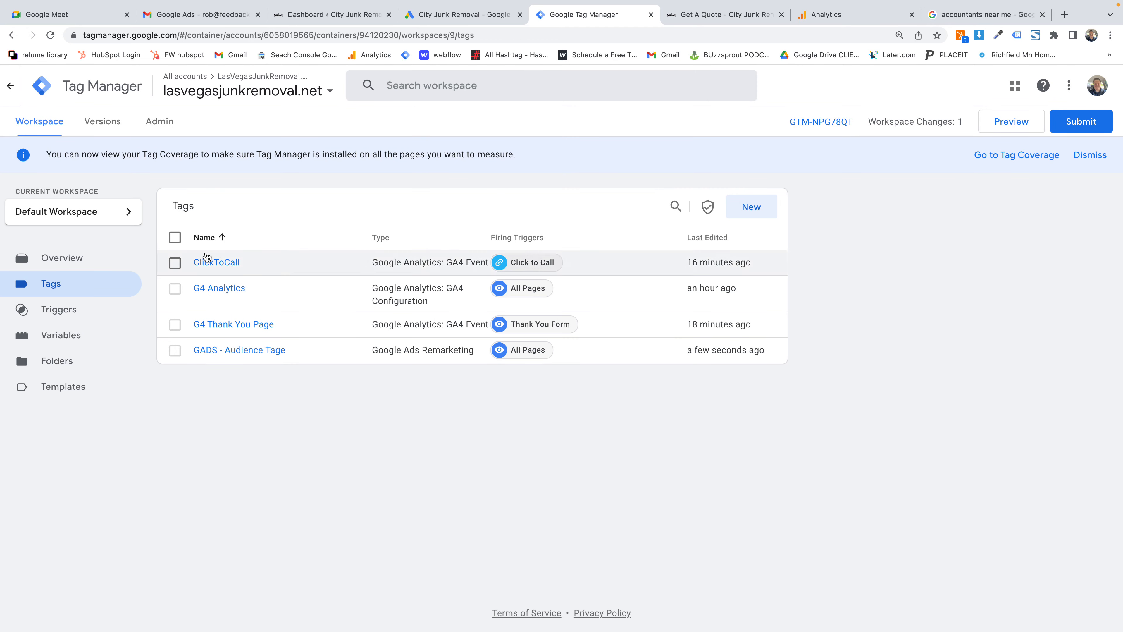
Create a new tag named "Linker" and give it the Conversion Linker tag type
left_click(753, 207)
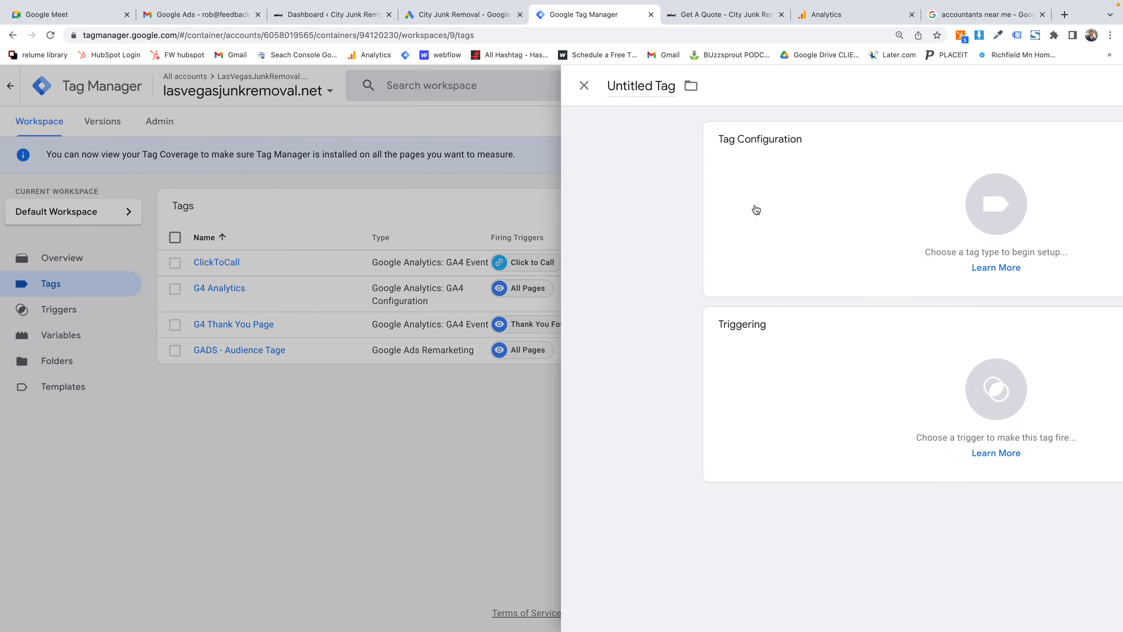
left_click(338, 89)
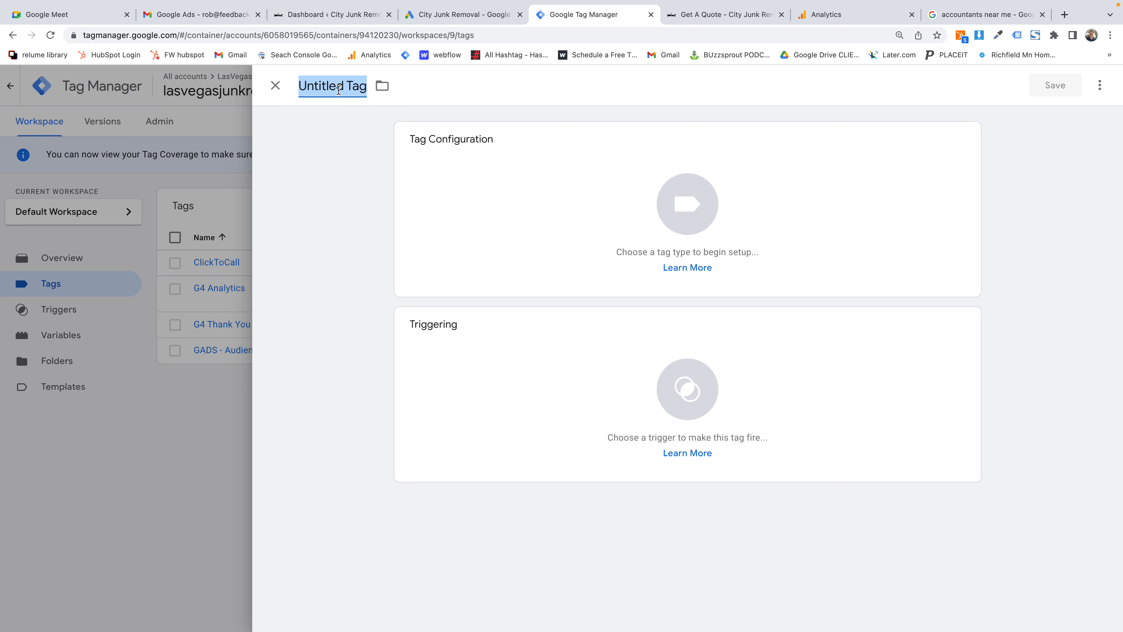
type("Linker")
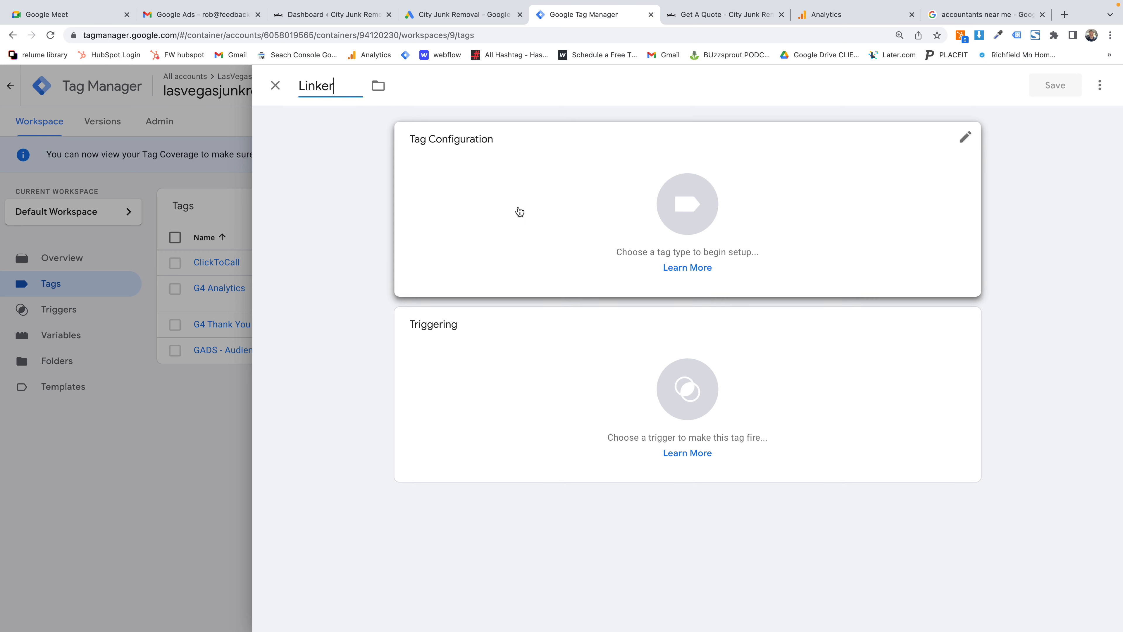
left_click(526, 208)
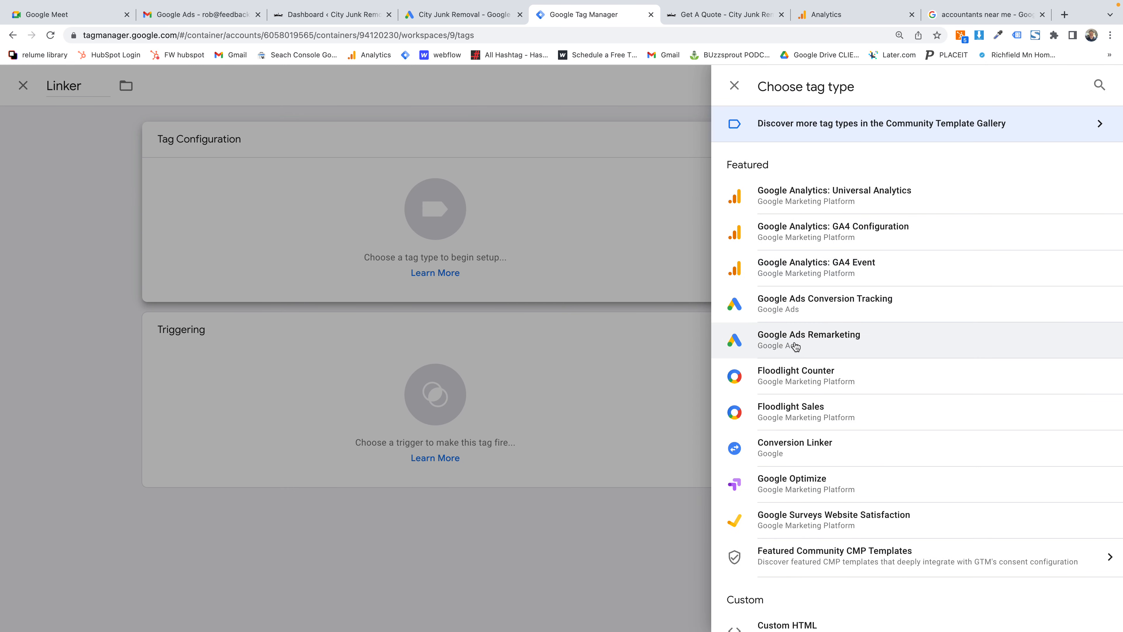
scroll(788, 453, "down", 3)
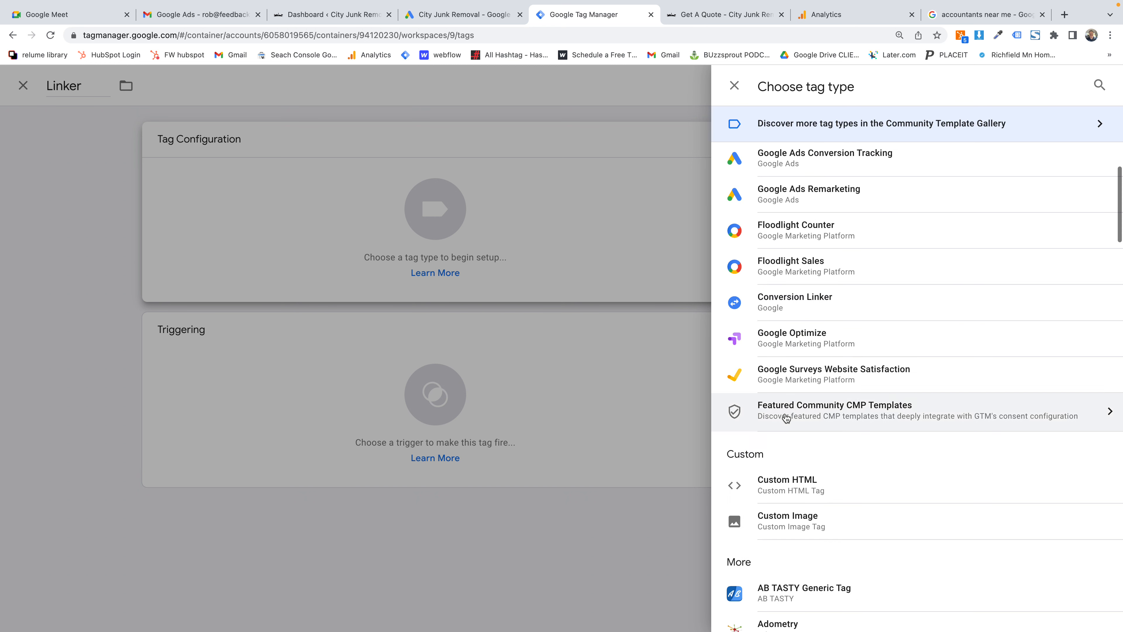
left_click(794, 308)
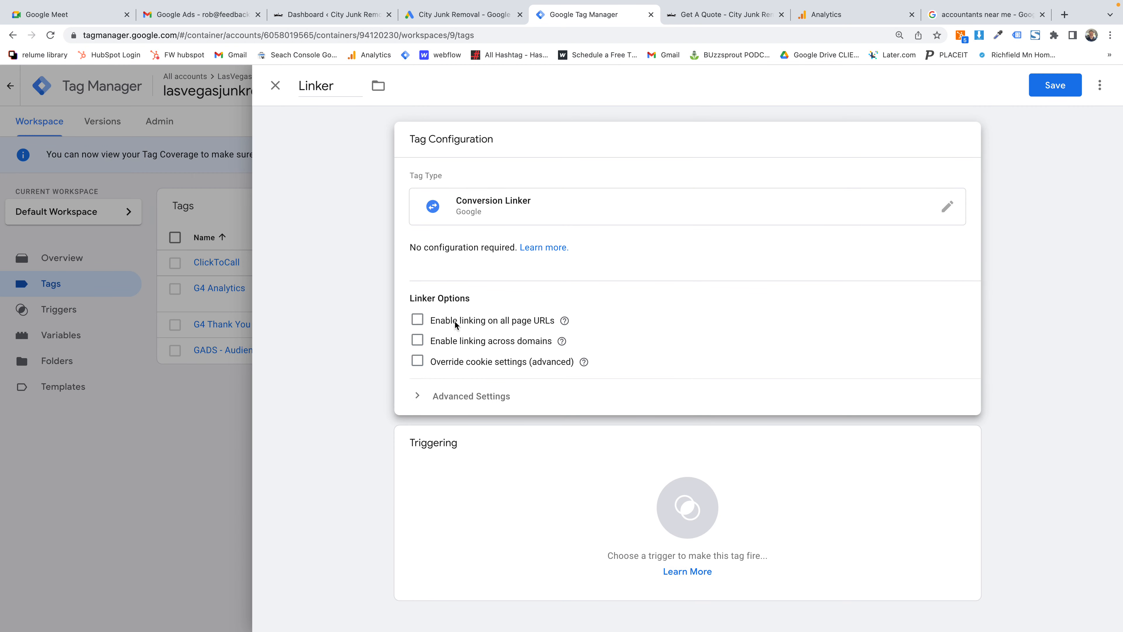
Enable linking on all page URLs for the Linker tag, add the All Pages firing trigger and save it
left_click(416, 320)
left_click(417, 341)
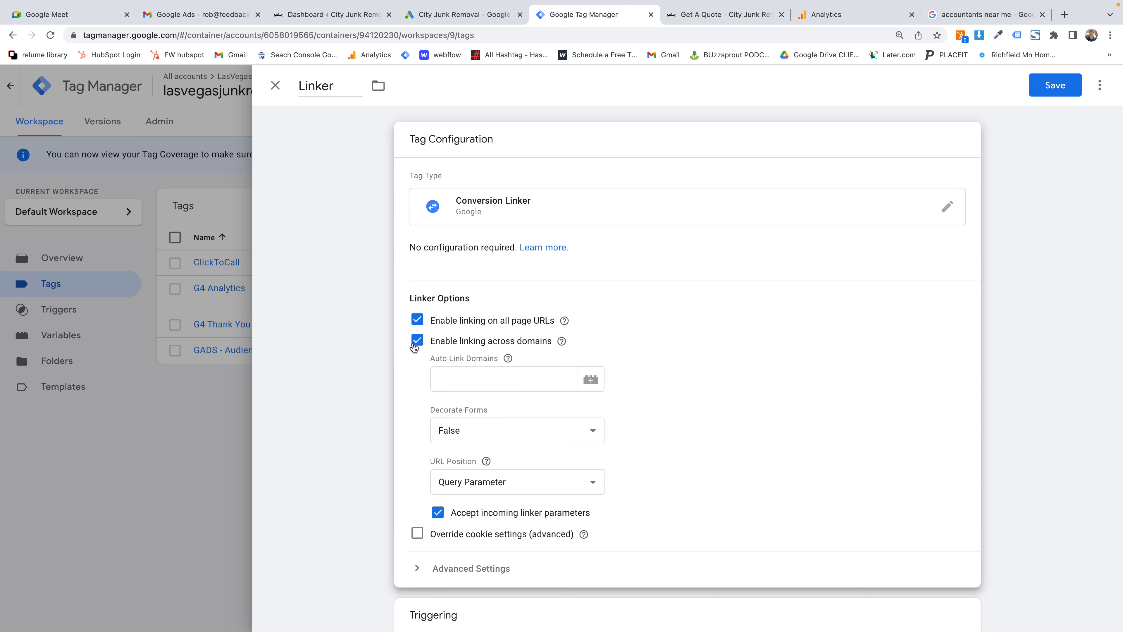
left_click(416, 341)
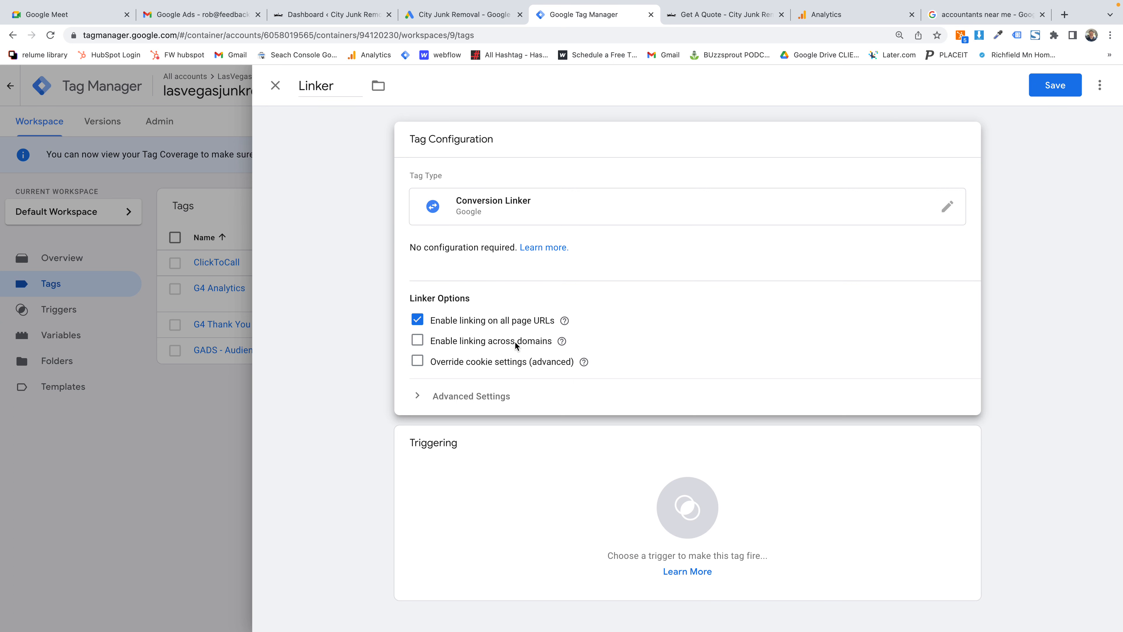
left_click(502, 472)
left_click(357, 146)
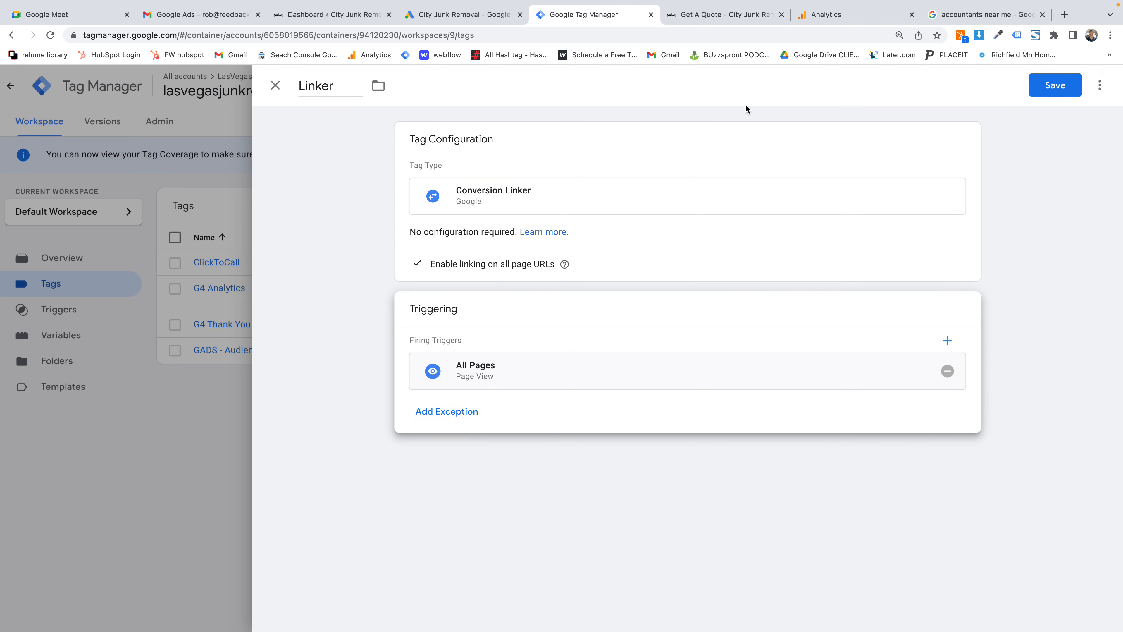
left_click(1057, 87)
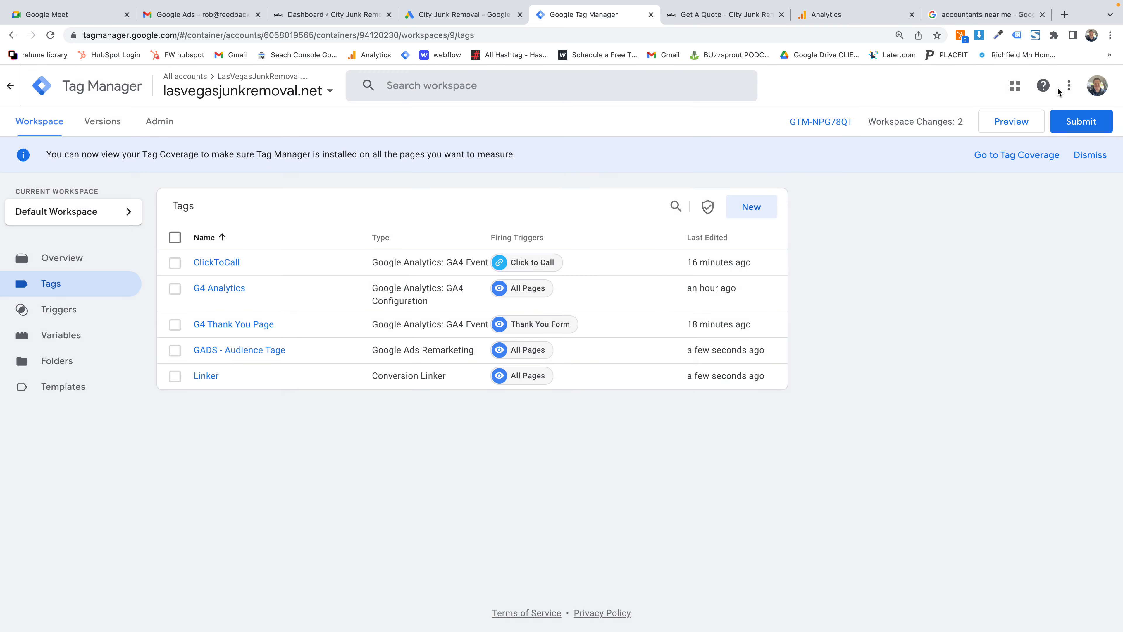
Submit the workspace changes and publish them as a version named "GADS REmarketing"
left_click(1086, 118)
left_click(419, 235)
type("GADS REmarketing")
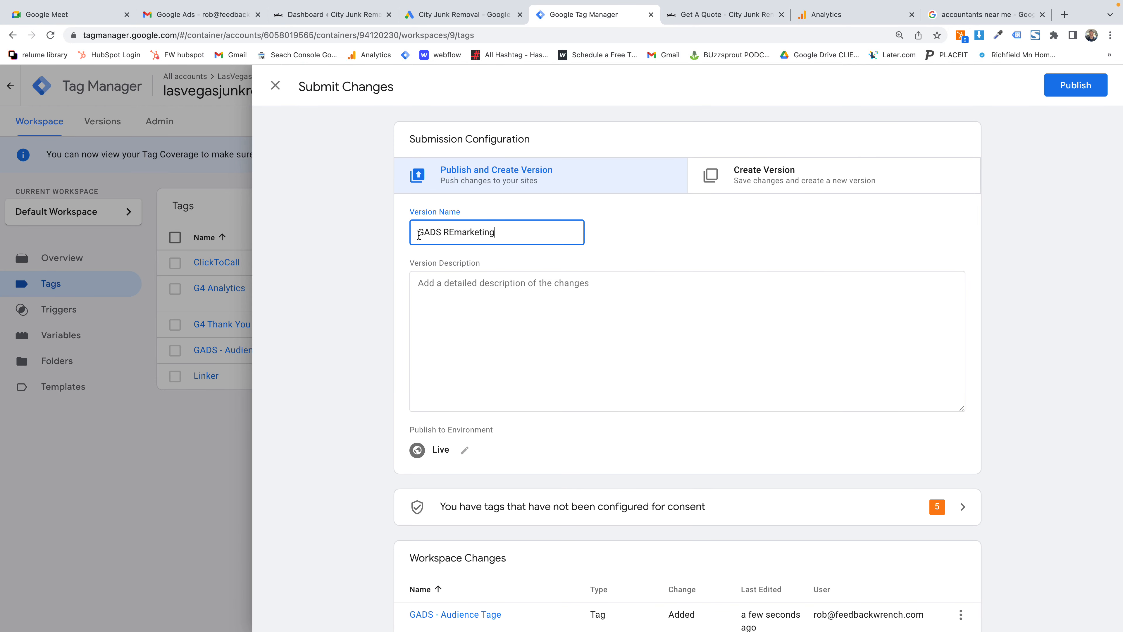
left_click(1068, 91)
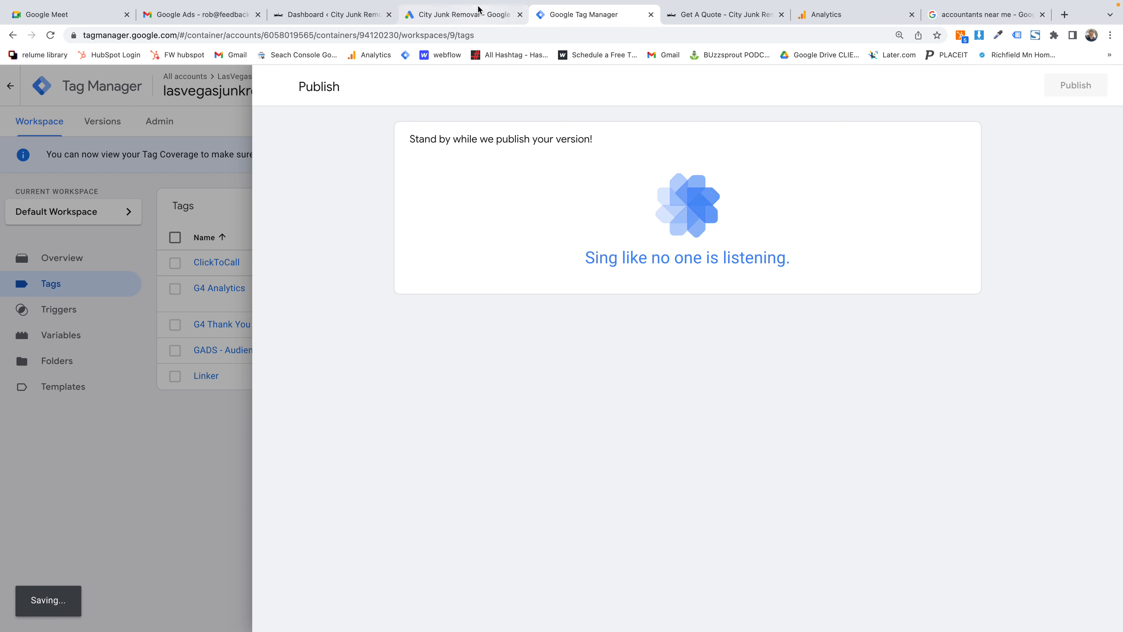
Switch to Google Ads and open the data segments list in the Audience manager
left_click(481, 16)
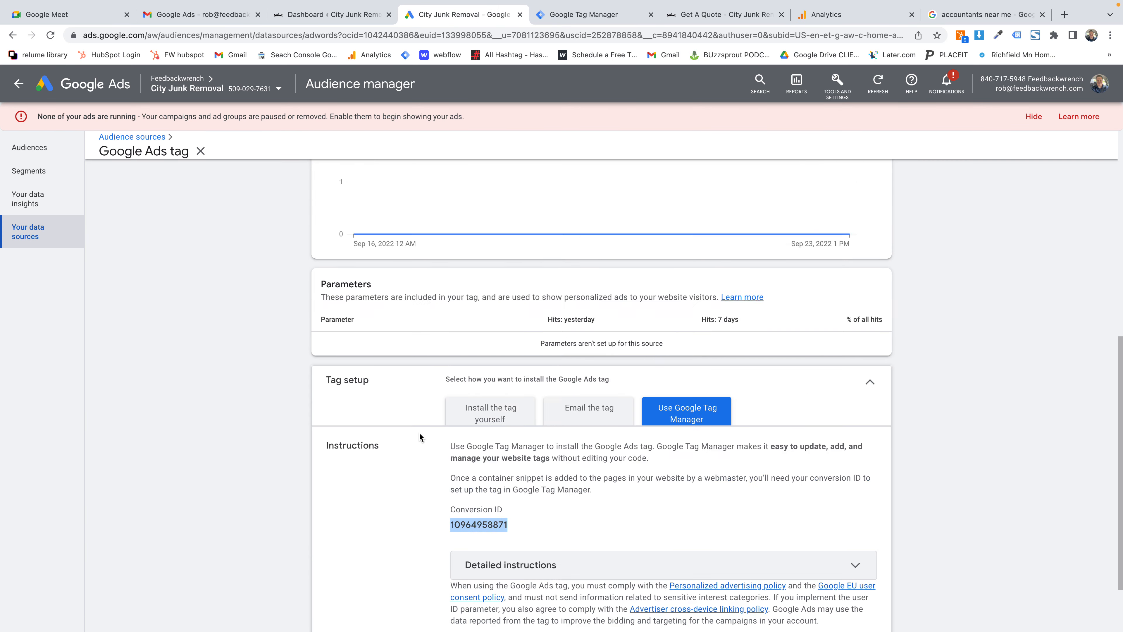
scroll(305, 225, "up", 15)
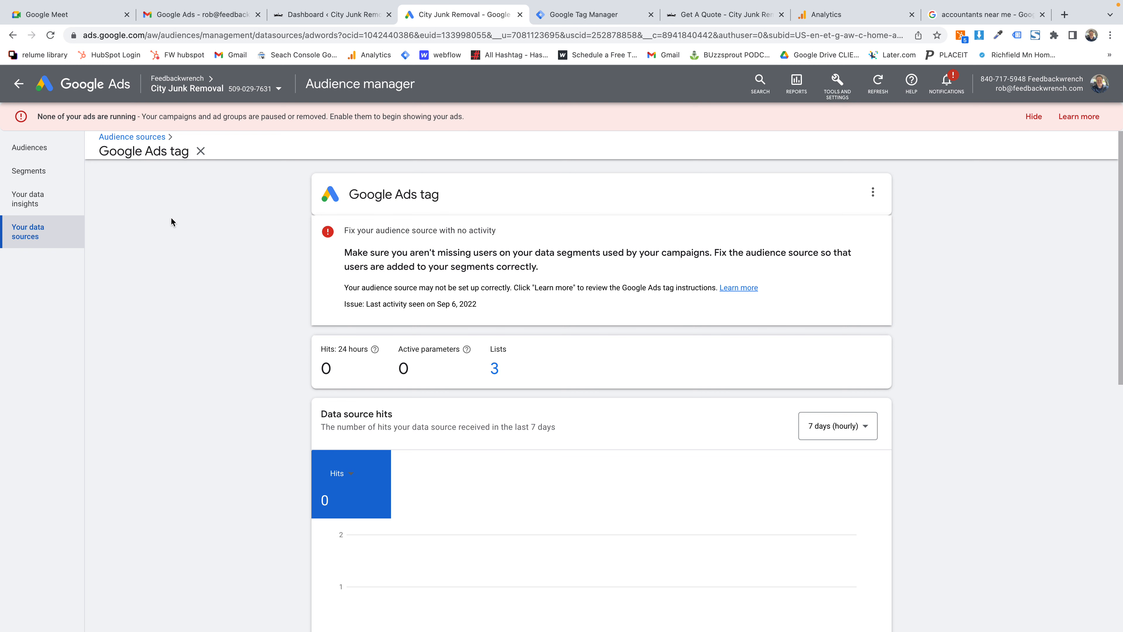
left_click(20, 200)
left_click(43, 147)
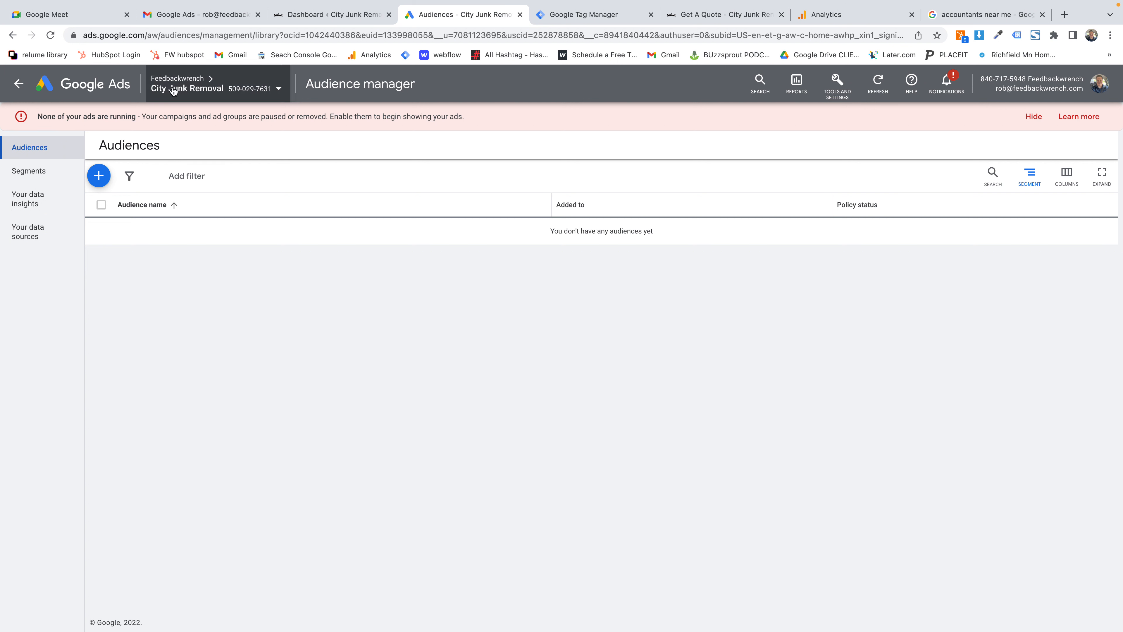
left_click(18, 177)
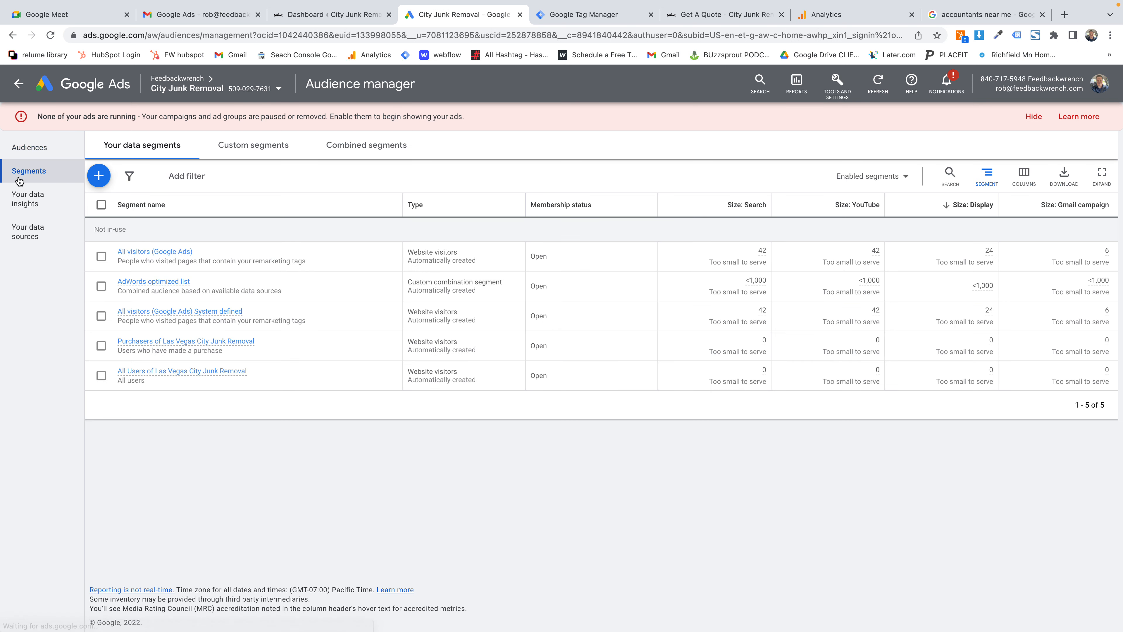
left_click(100, 175)
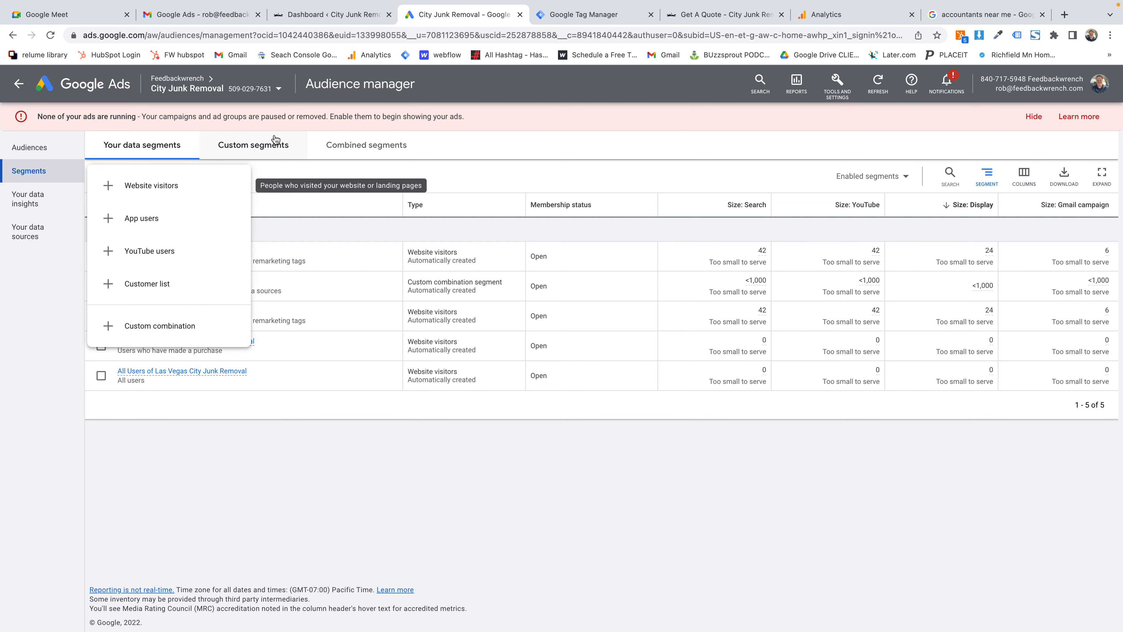
left_click(529, 120)
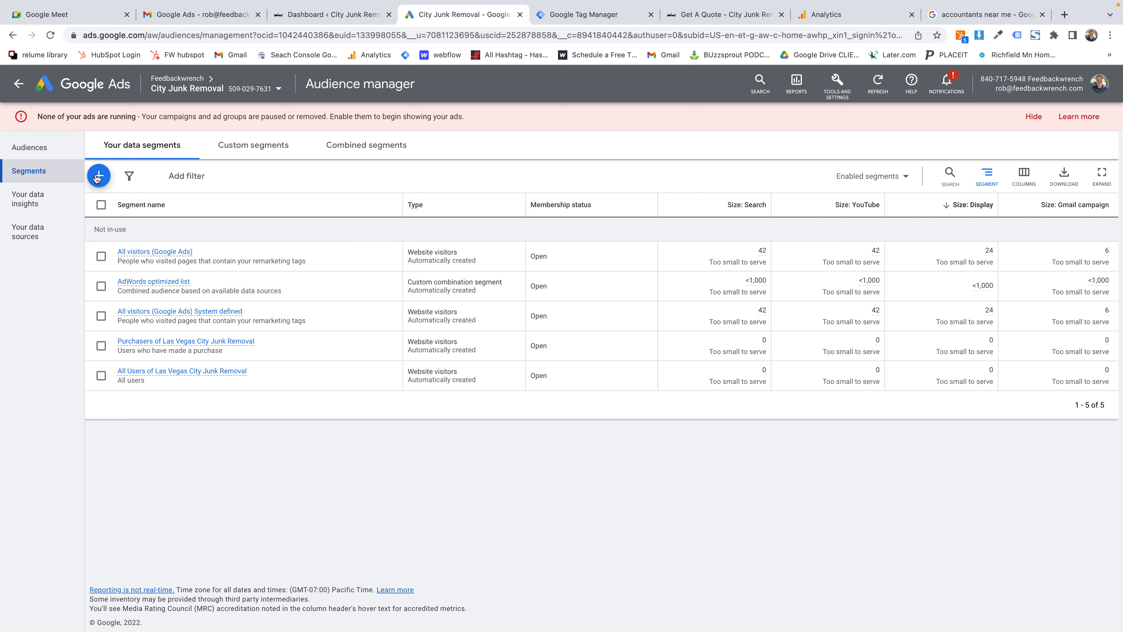
left_click(831, 87)
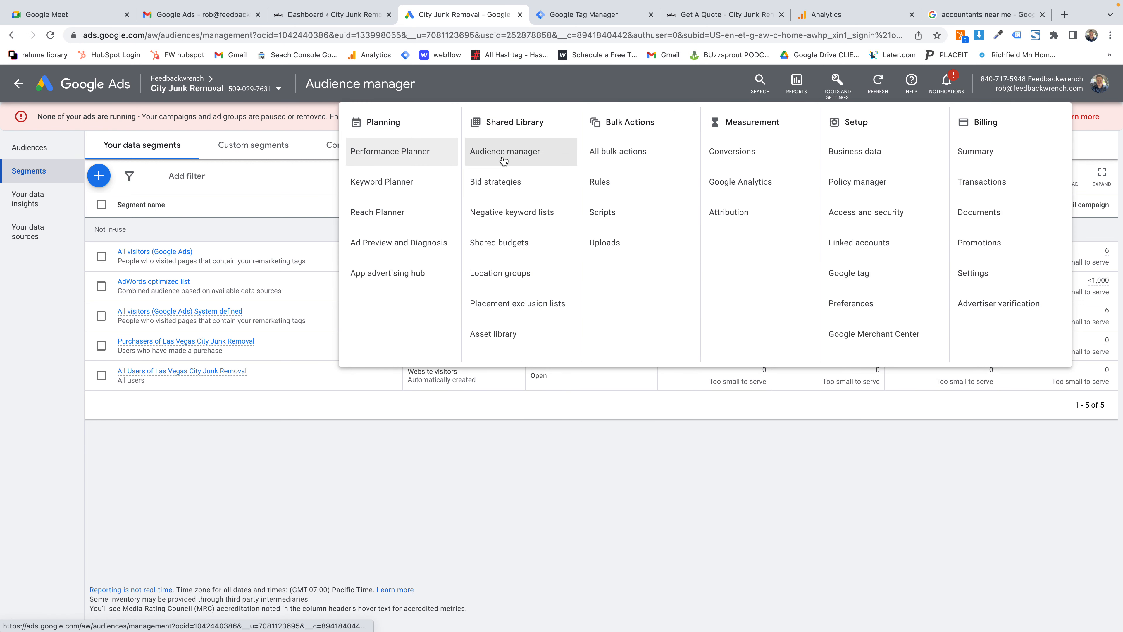
left_click(243, 116)
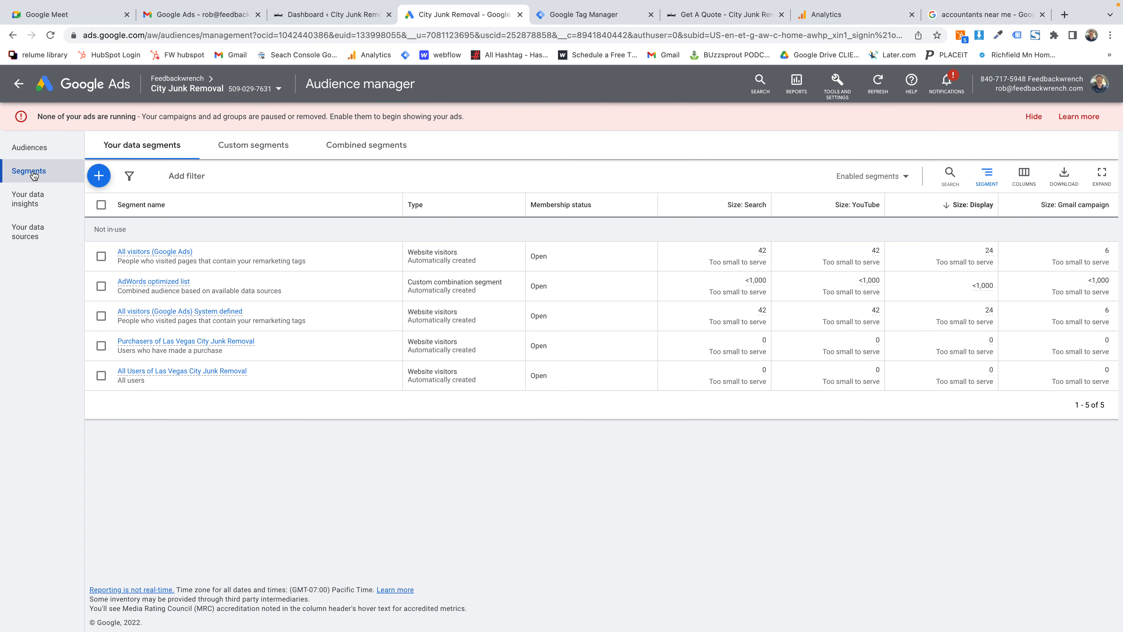
left_click(100, 176)
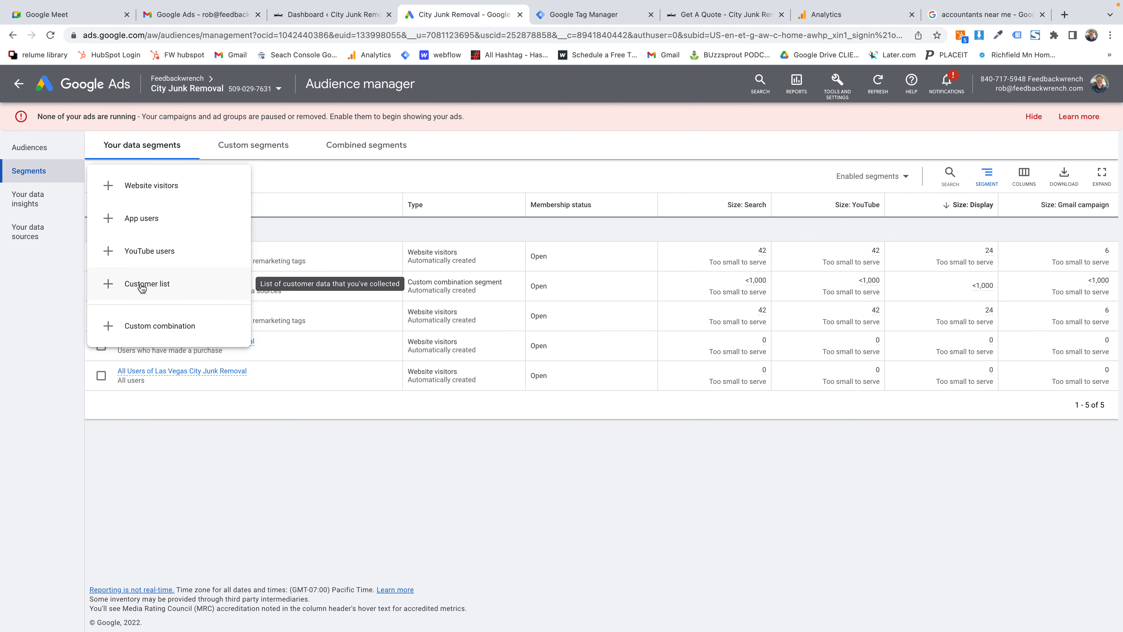
left_click(160, 190)
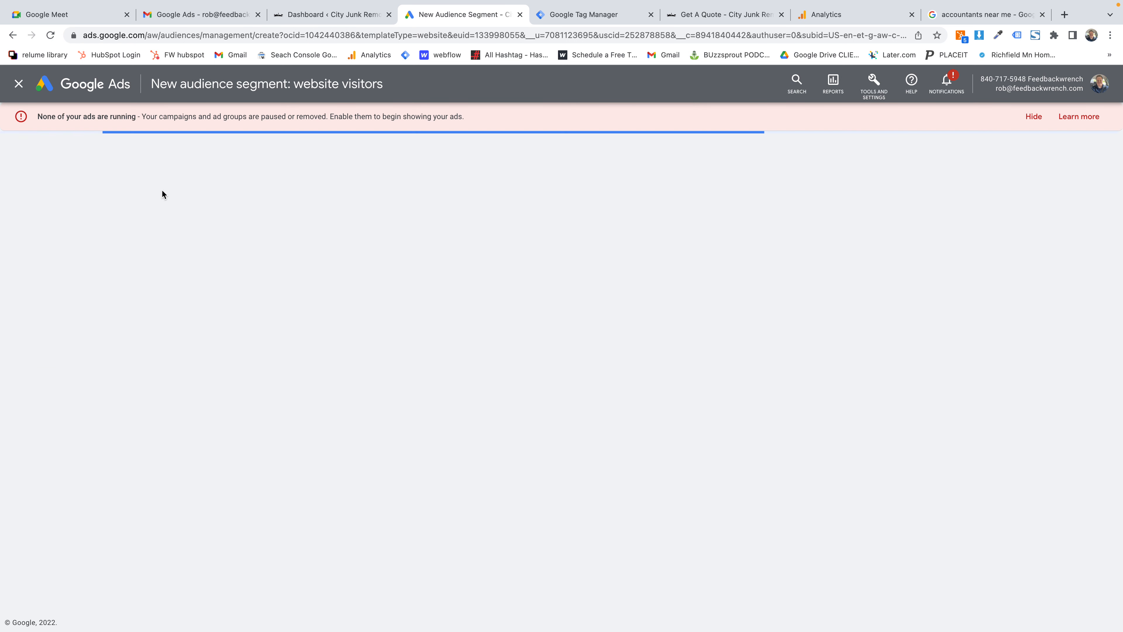
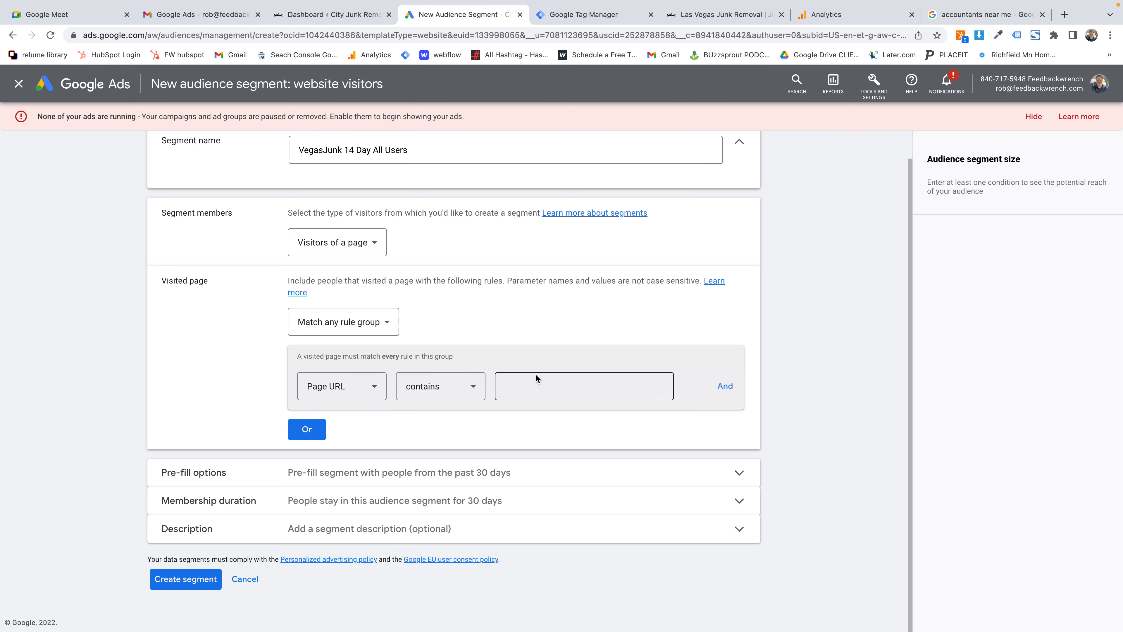
left_click(541, 388)
type("https://www.lasvegasjunkremoval.net/")
key("BackSpace")
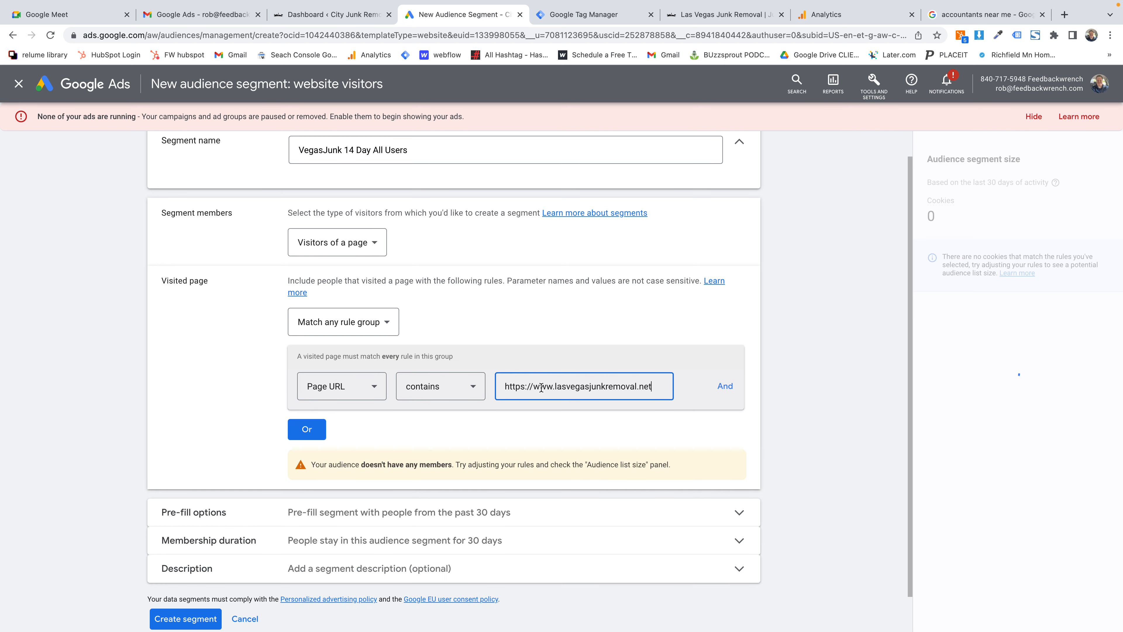
key("super+Left")
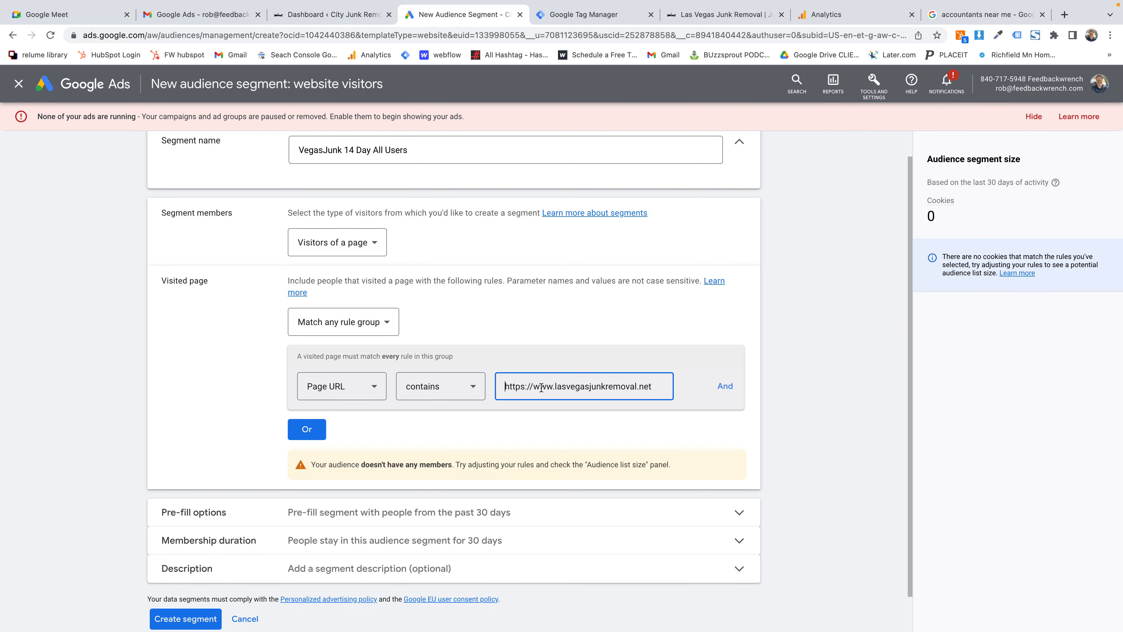
Review the segment's visited-page rule and expand its pre-fill options
scroll(503, 420, "down", 2)
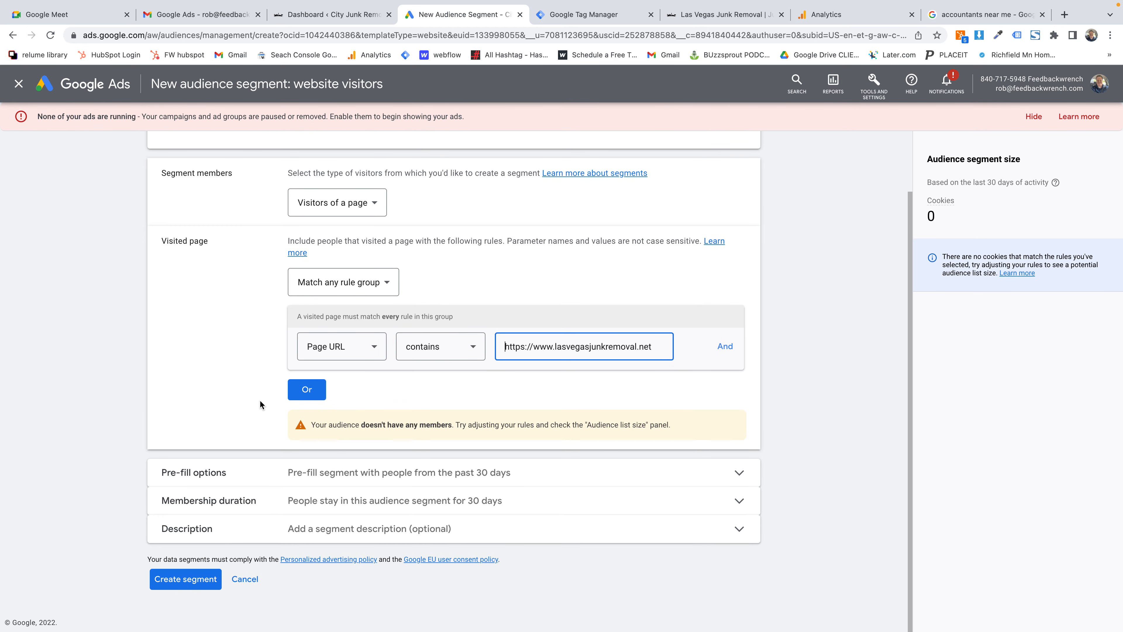
scroll(338, 243, "up", 2)
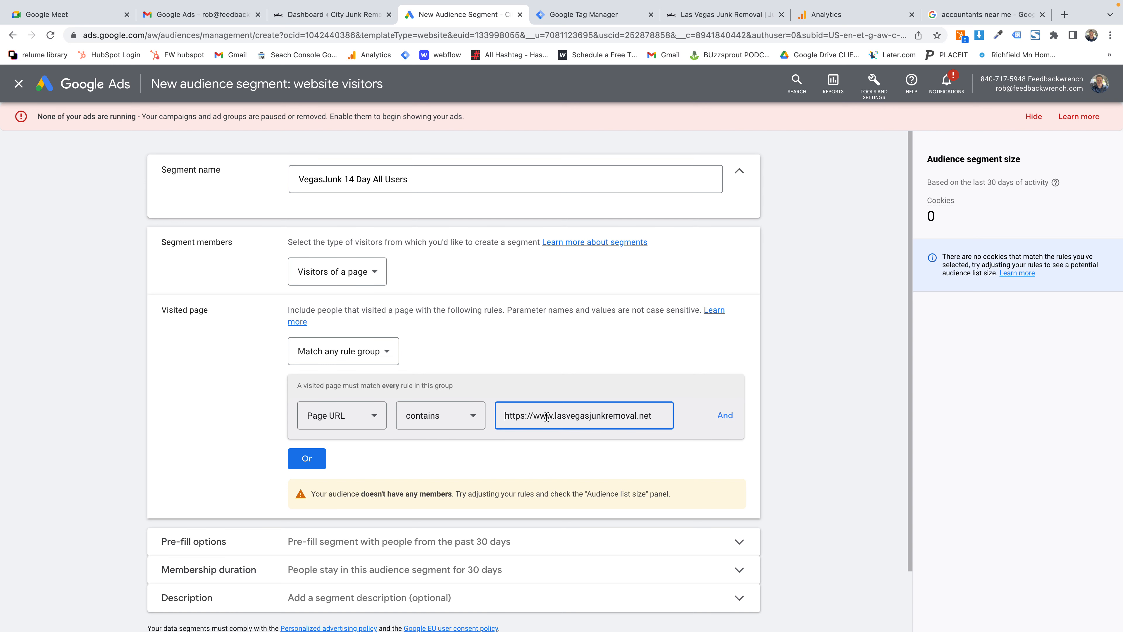
scroll(400, 460, "down", 2)
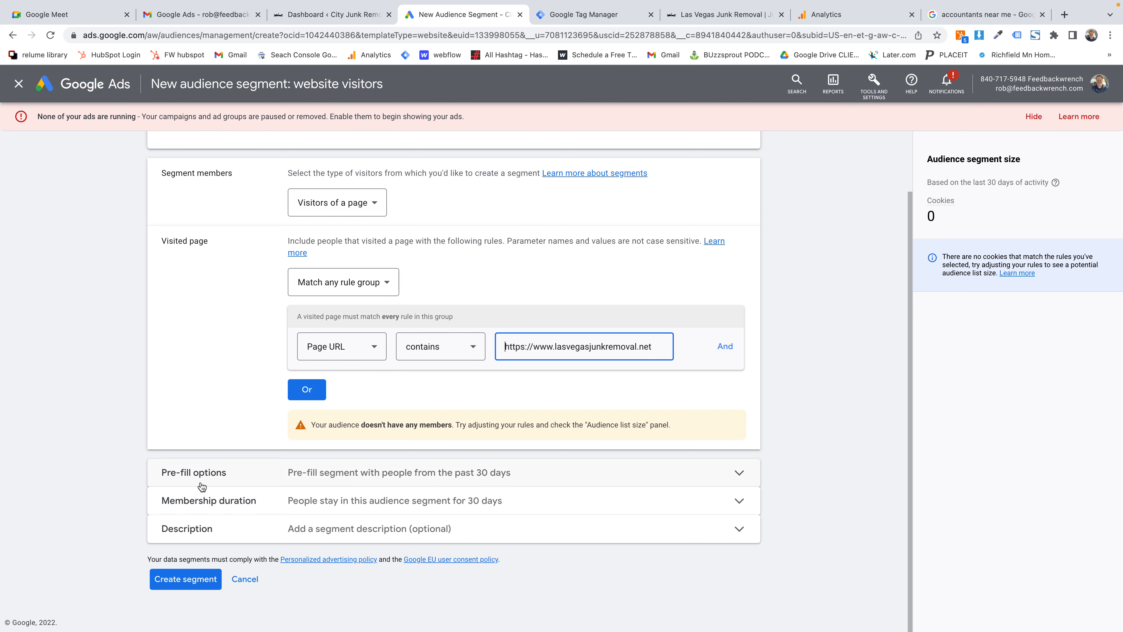
left_click(356, 472)
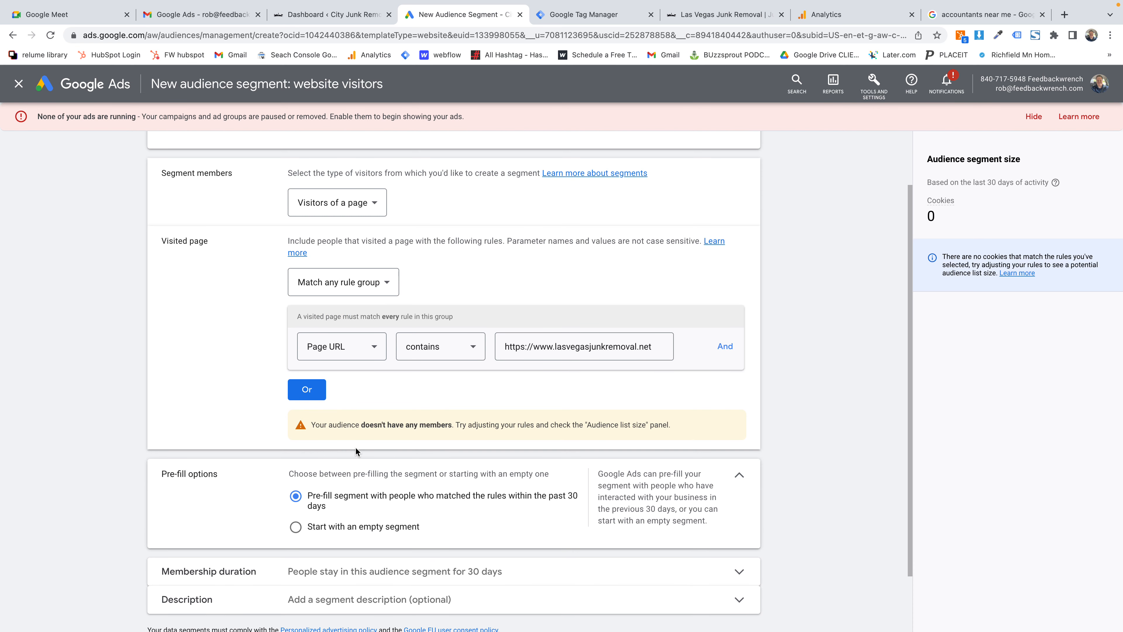
scroll(357, 452, "down", 2)
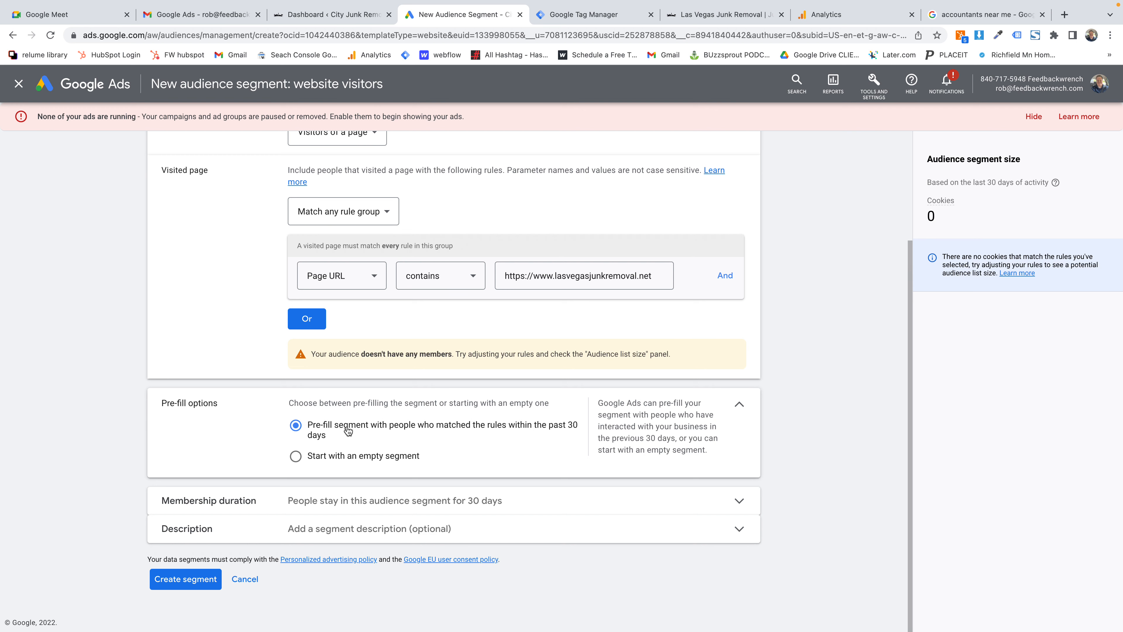
Set the segment's membership duration to 14 days and expand its optional description
left_click(228, 505)
scroll(264, 466, "down", 2)
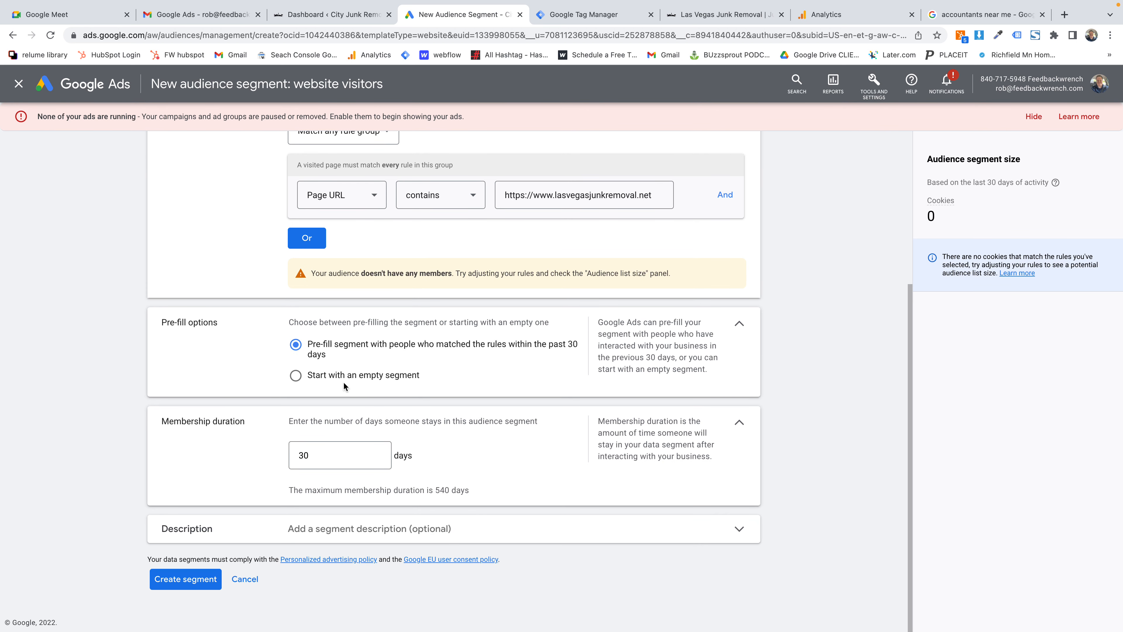
scroll(380, 326, "up", 5)
scroll(381, 327, "down", 5)
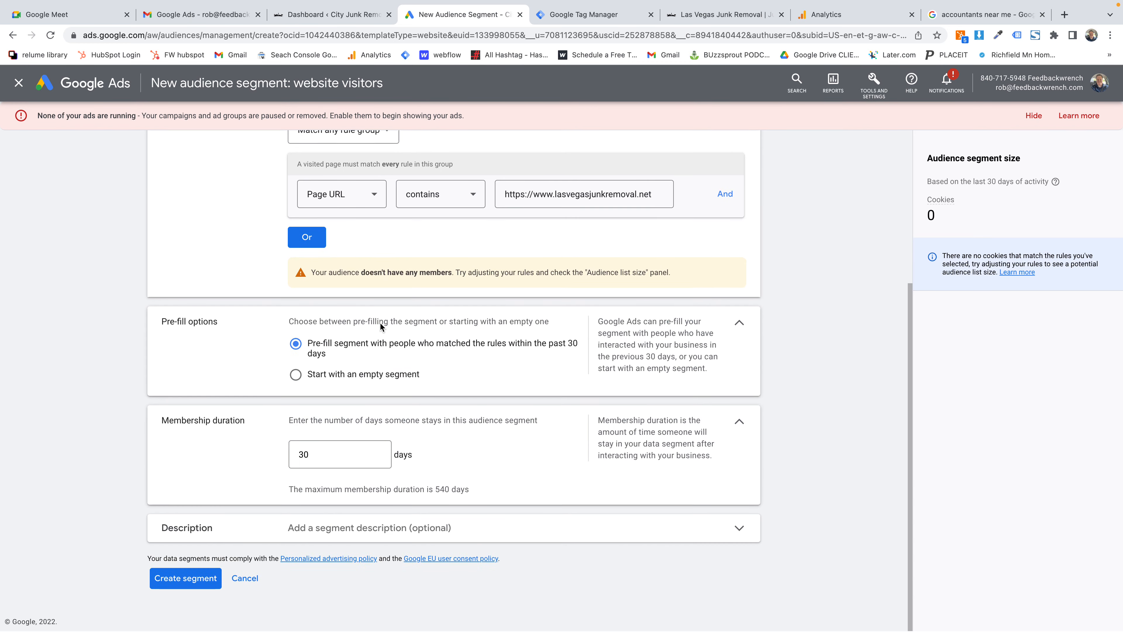
double_click(325, 453)
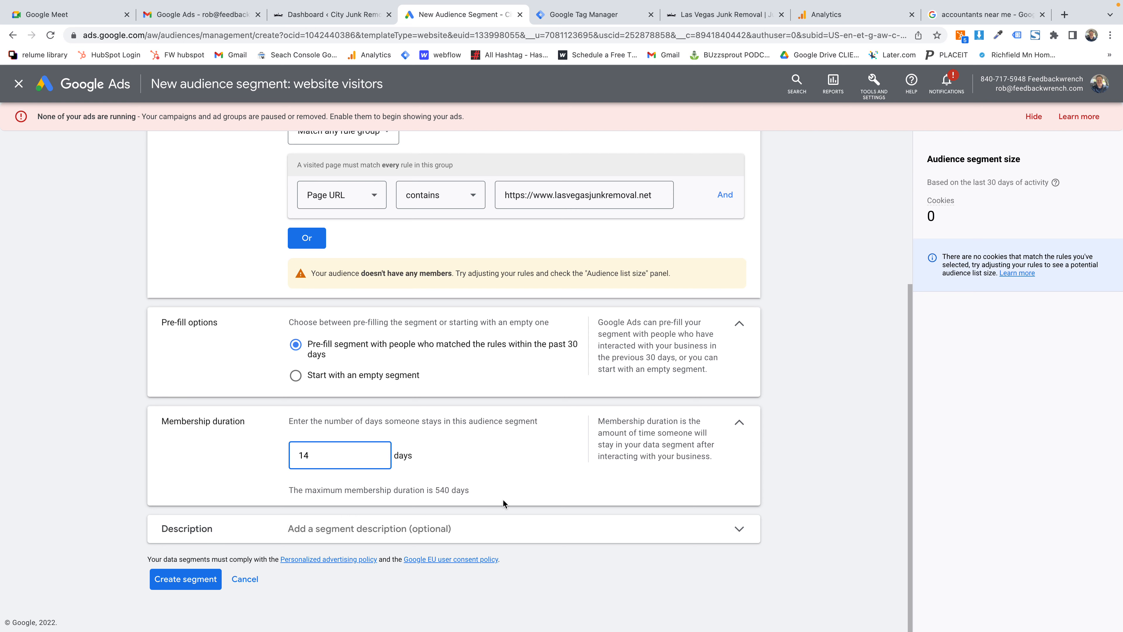
left_click(482, 527)
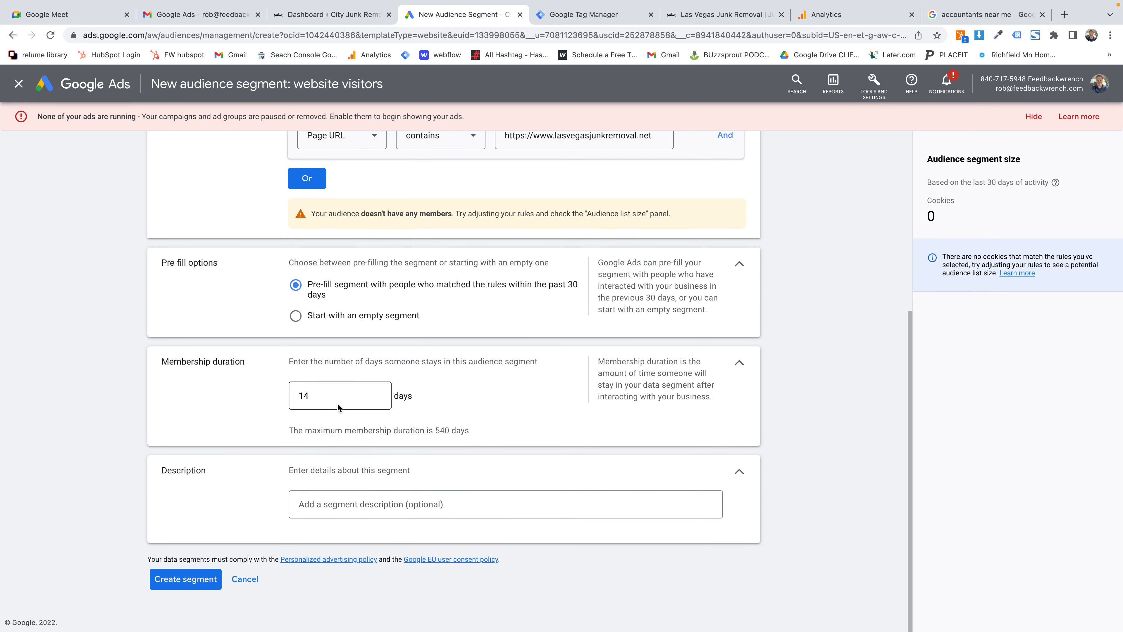
scroll(658, 412, "up", 6)
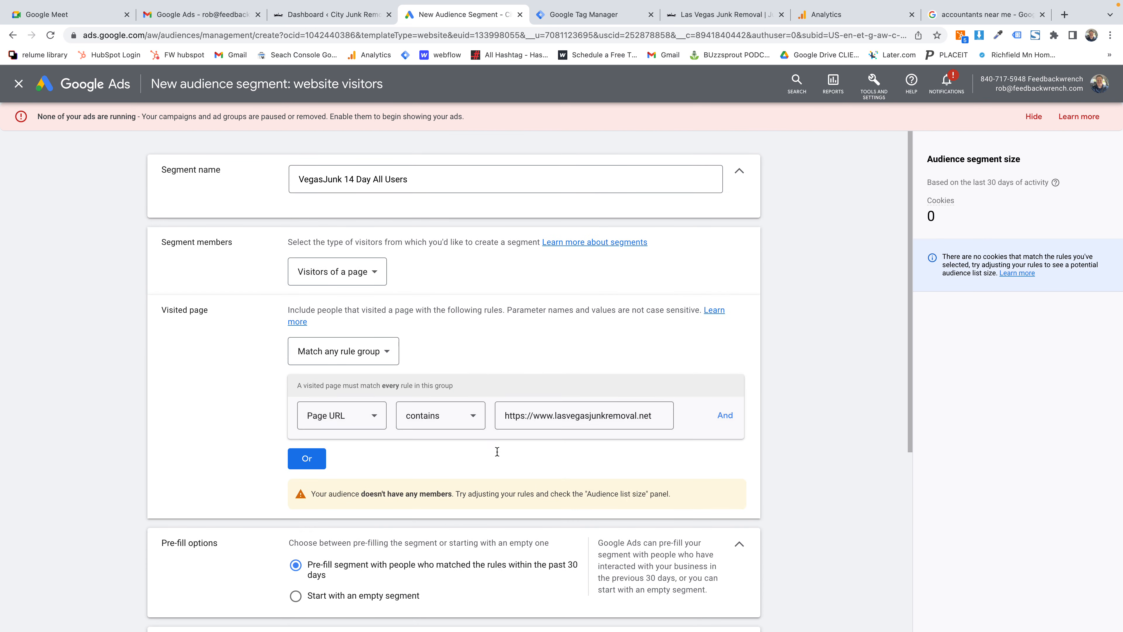
Add the segment description "14 days of all traffic users FEEDBACKWRENCH" and create the segment
scroll(560, 422, "down", 6)
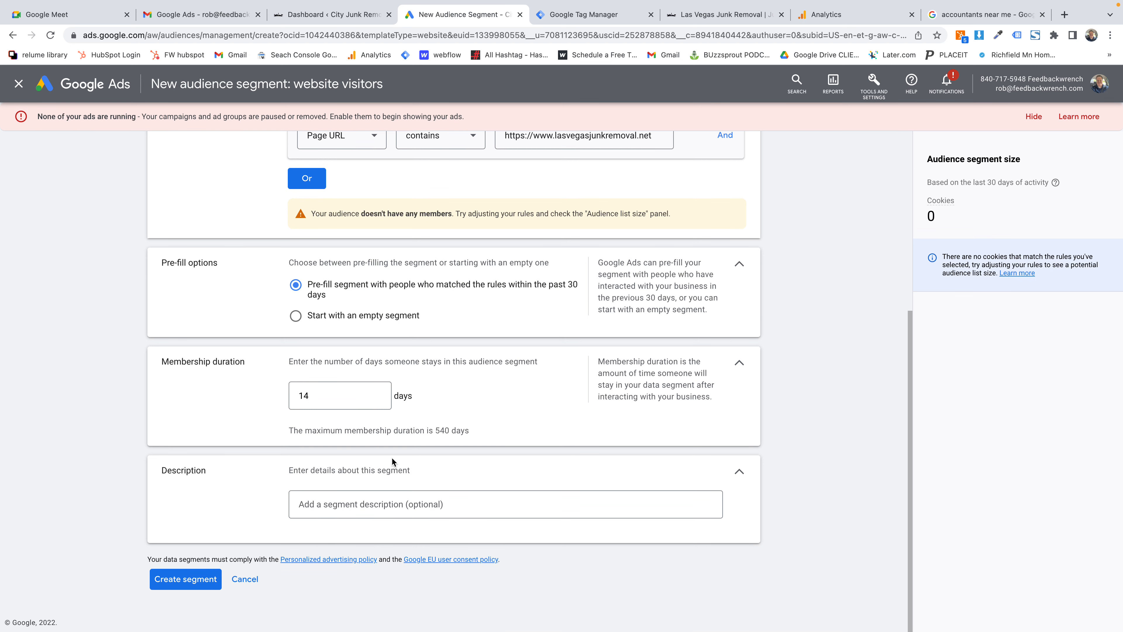
left_click(352, 503)
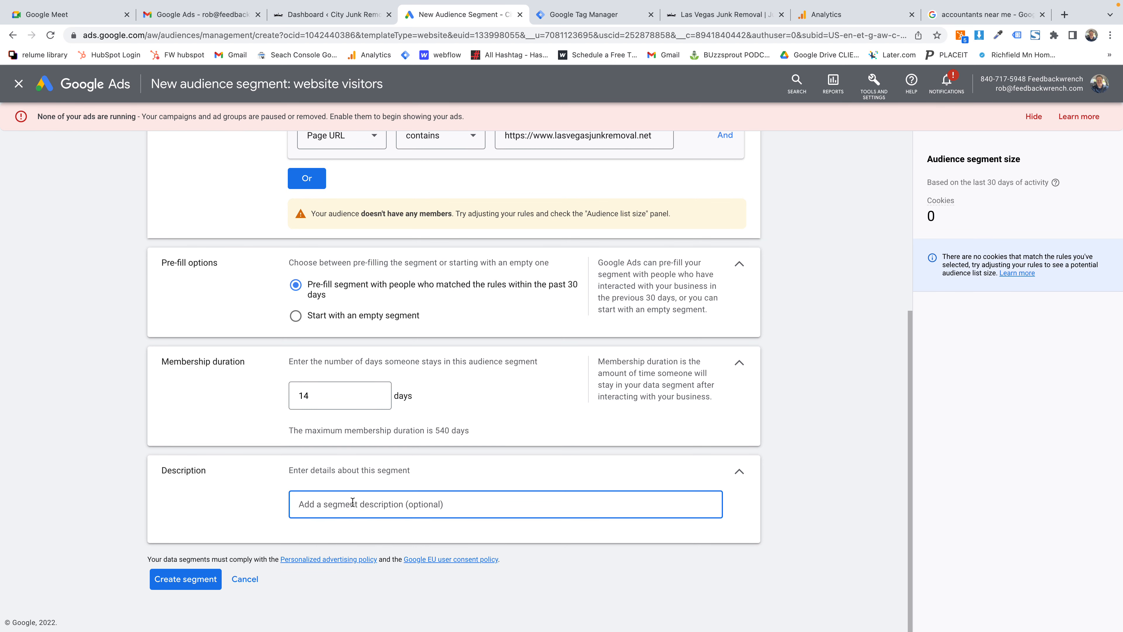
type("1")
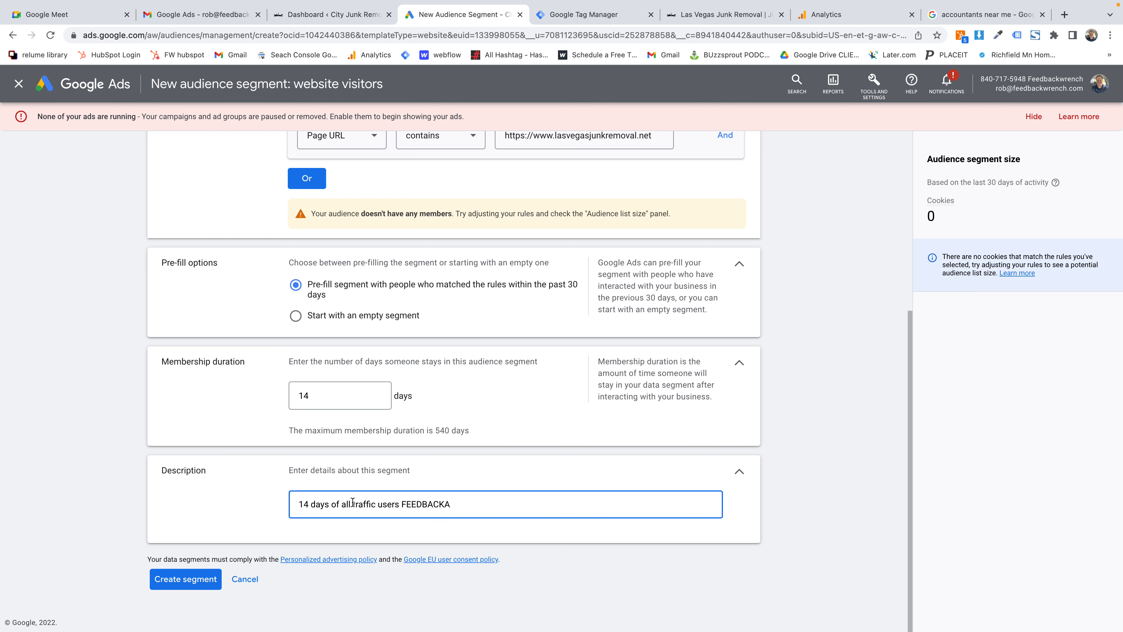
key("BackSpace")
type("WRENCH")
left_click(170, 575)
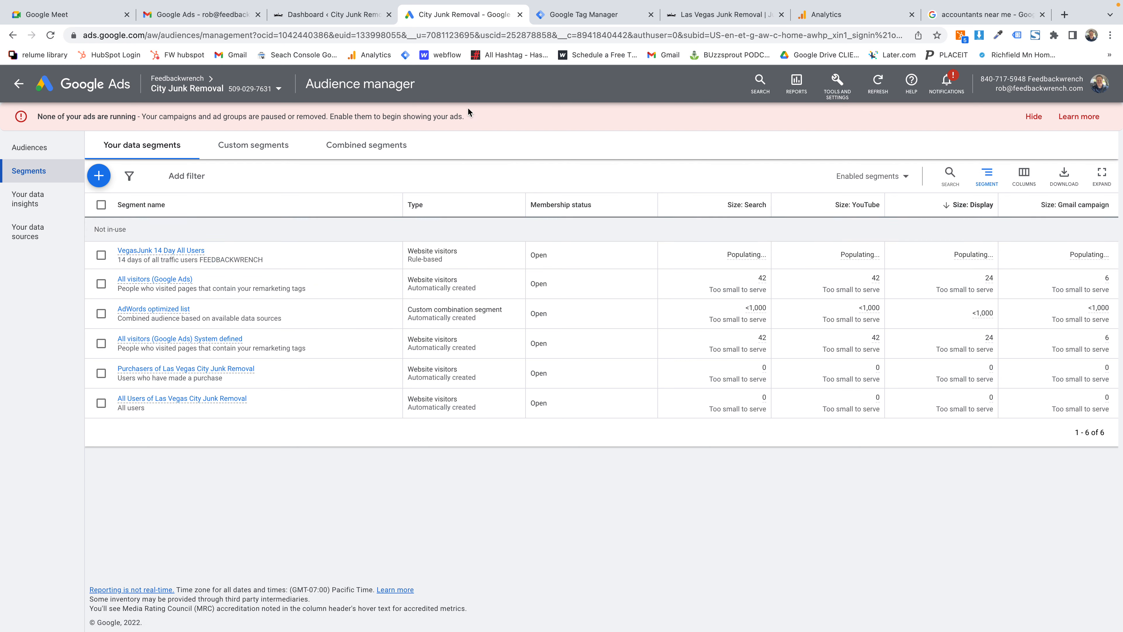
Leave the Audience manager and open the account's Conversions summary under the measurement tools
left_click(18, 83)
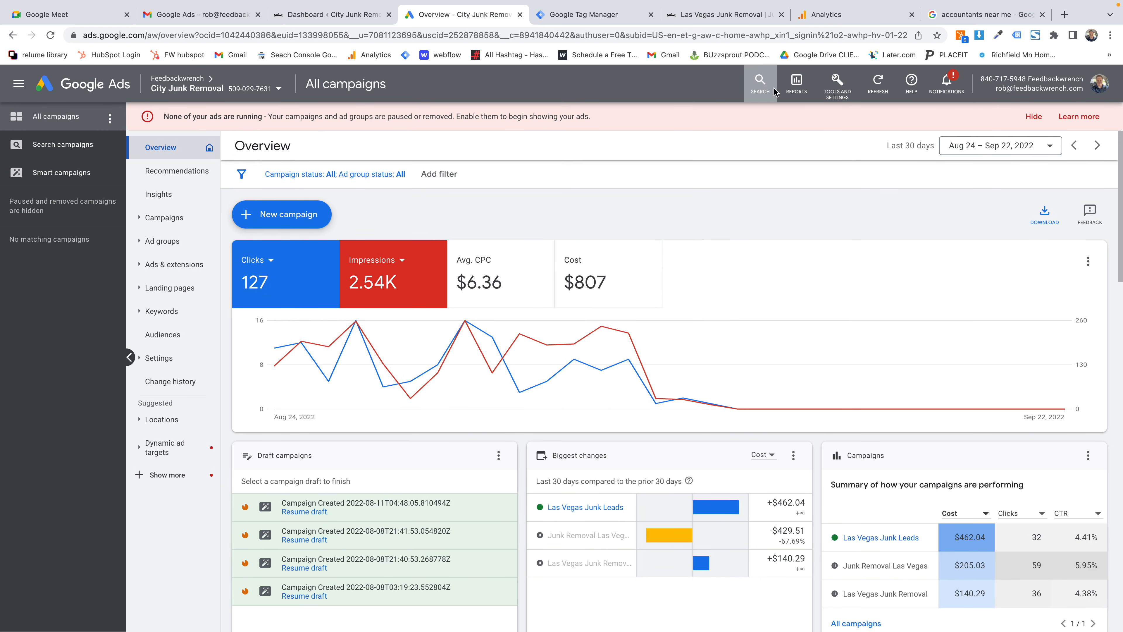
left_click(840, 94)
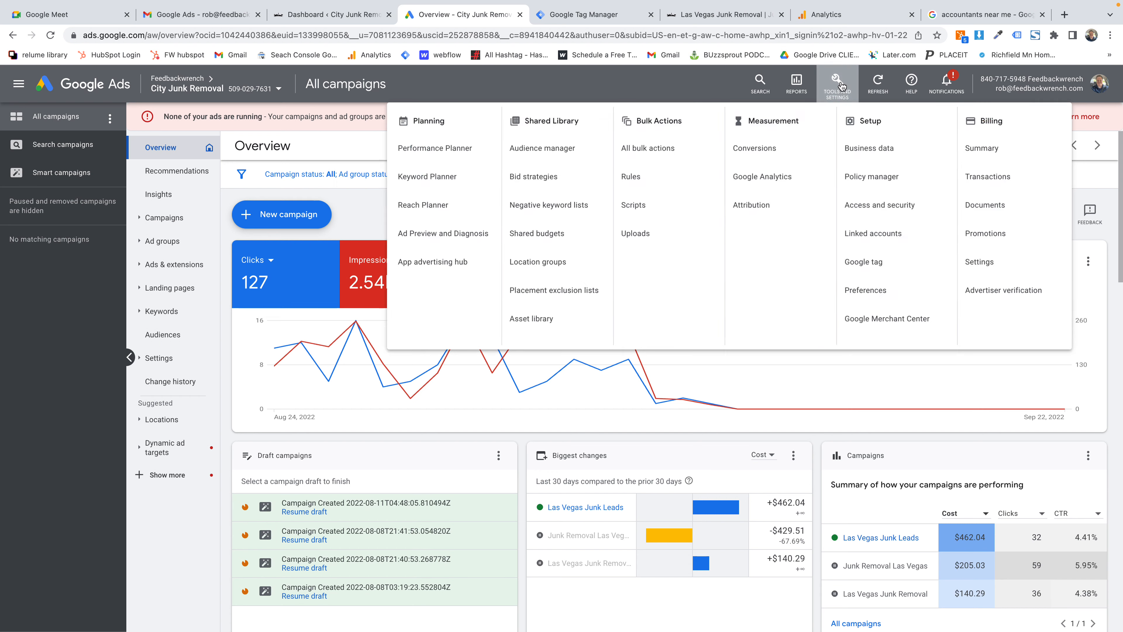
left_click(746, 151)
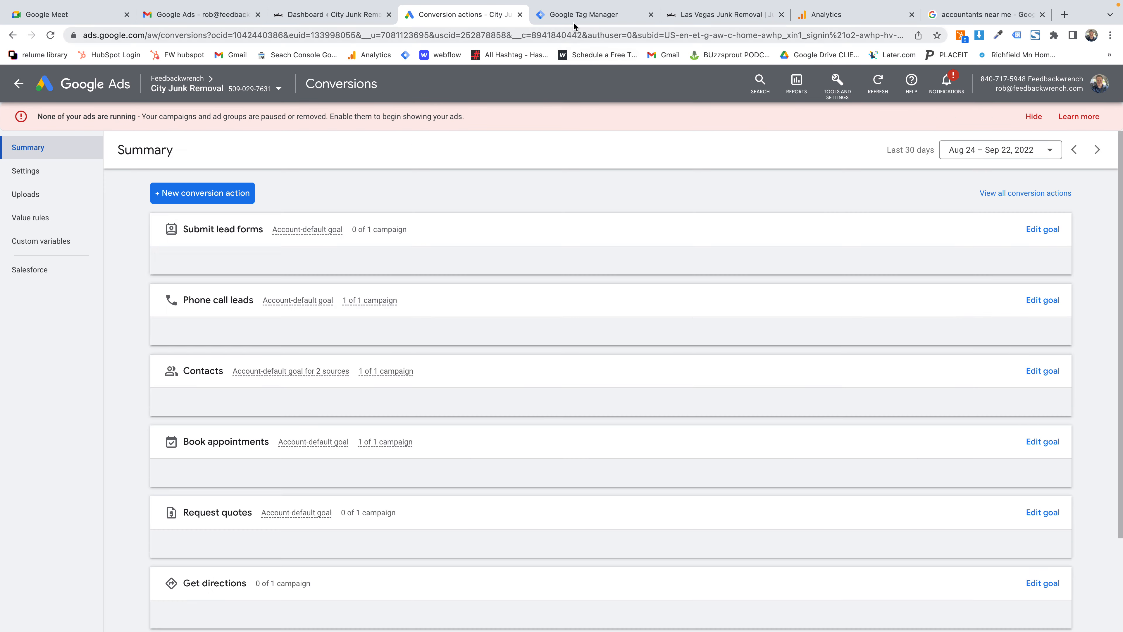
Switch to Google Tag Manager, review the lasvegasjunkremoval.net workspace's triggers and tags, and glance at the Google Analytics admin page
left_click(553, 22)
left_click(275, 86)
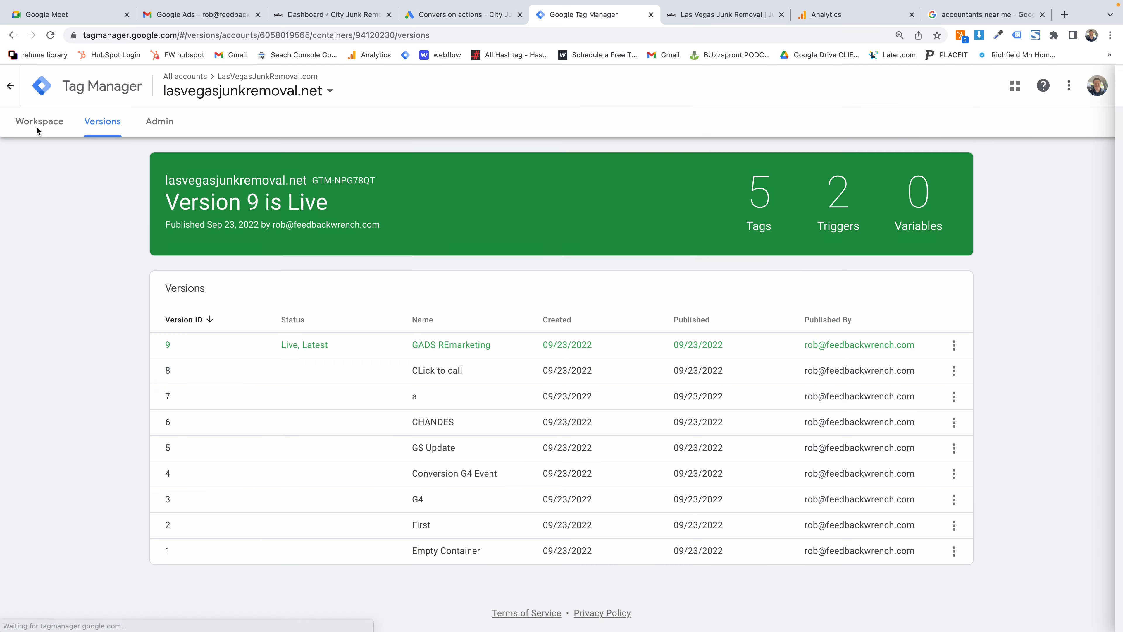
left_click(38, 124)
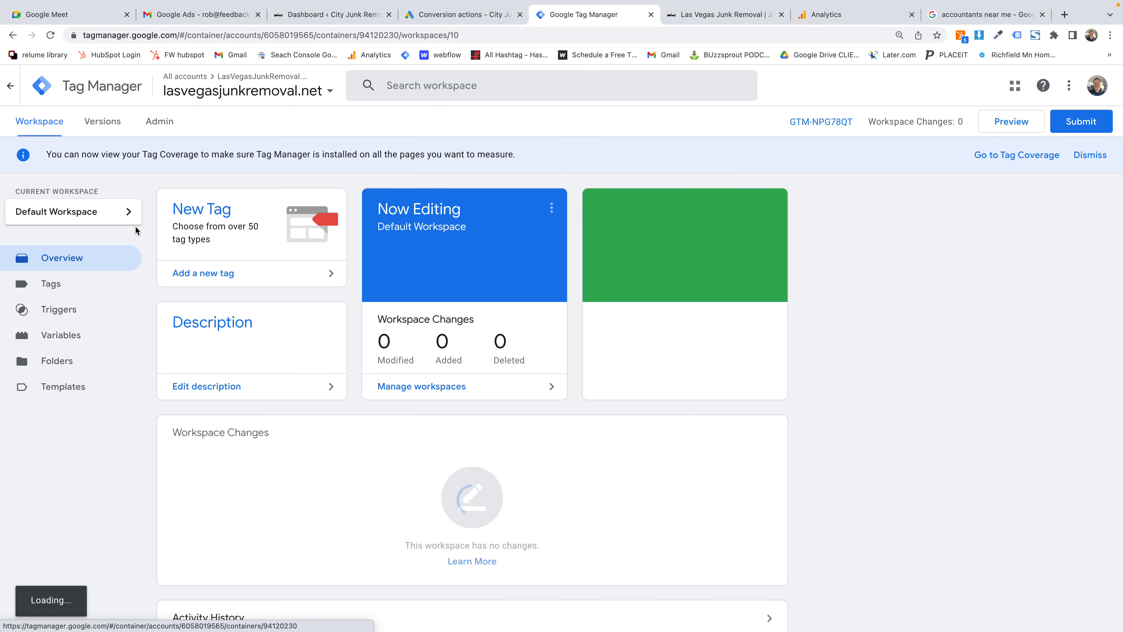
left_click(63, 310)
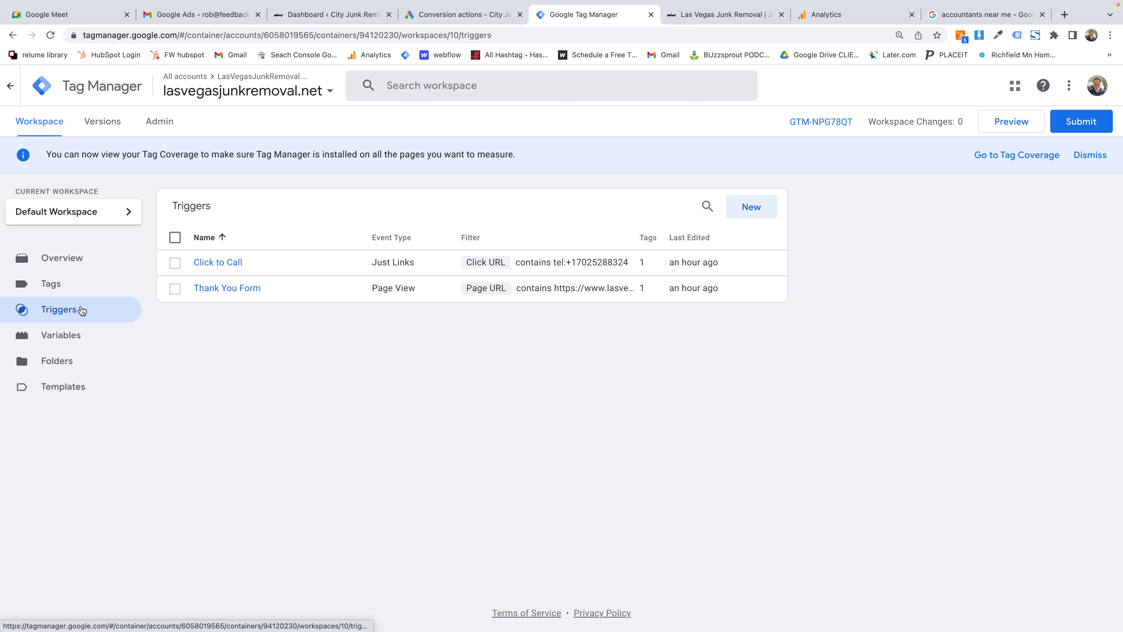
left_click(68, 293)
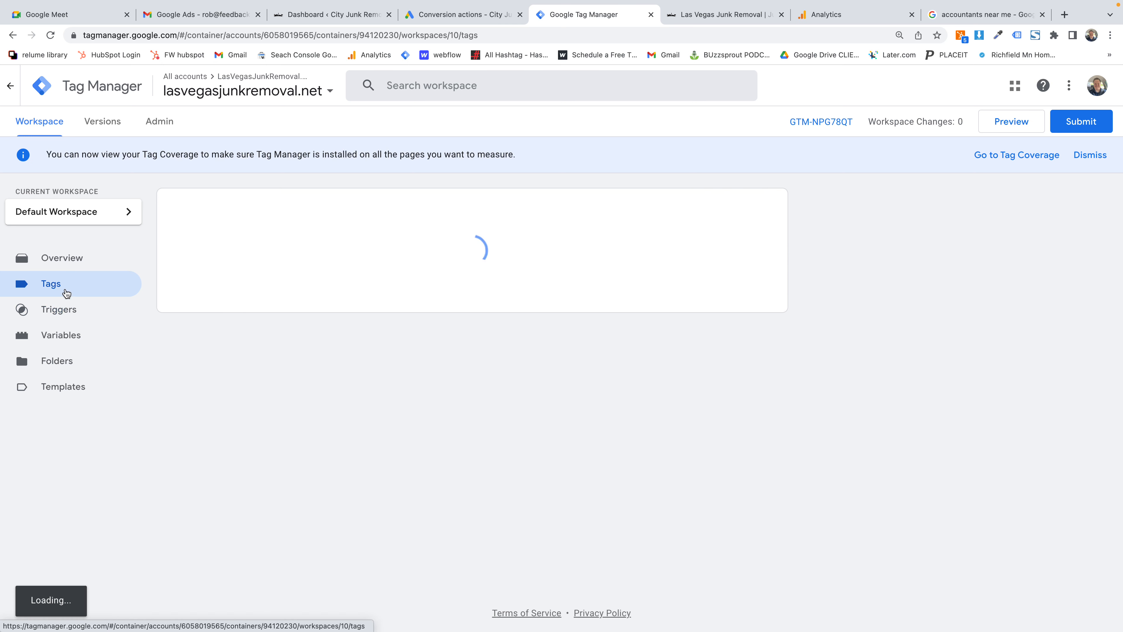
left_click(65, 316)
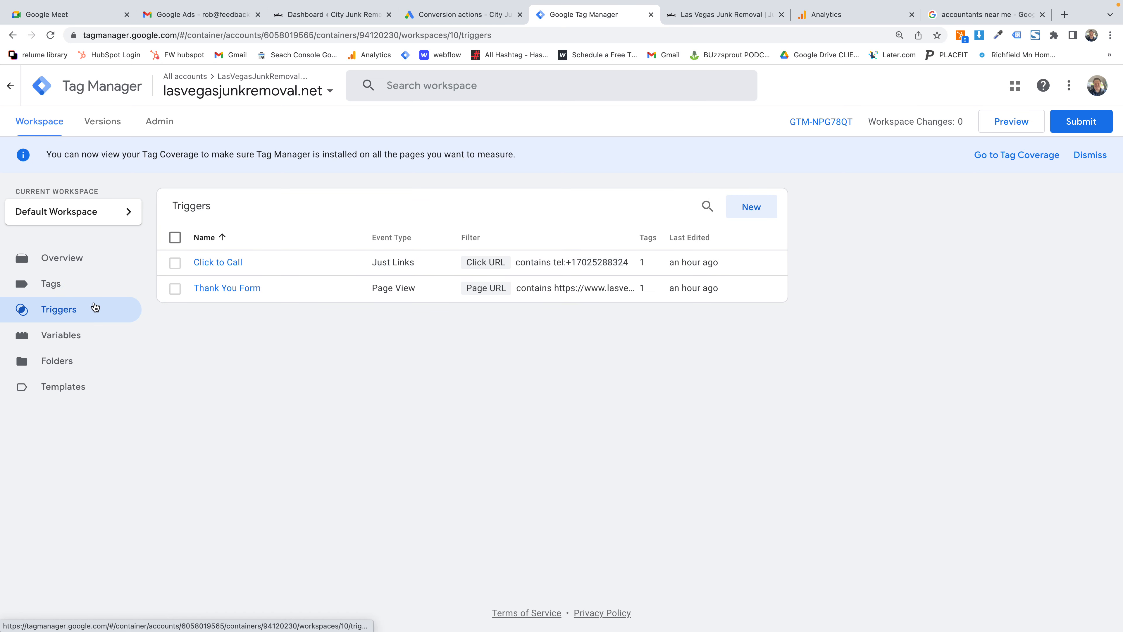
left_click(69, 288)
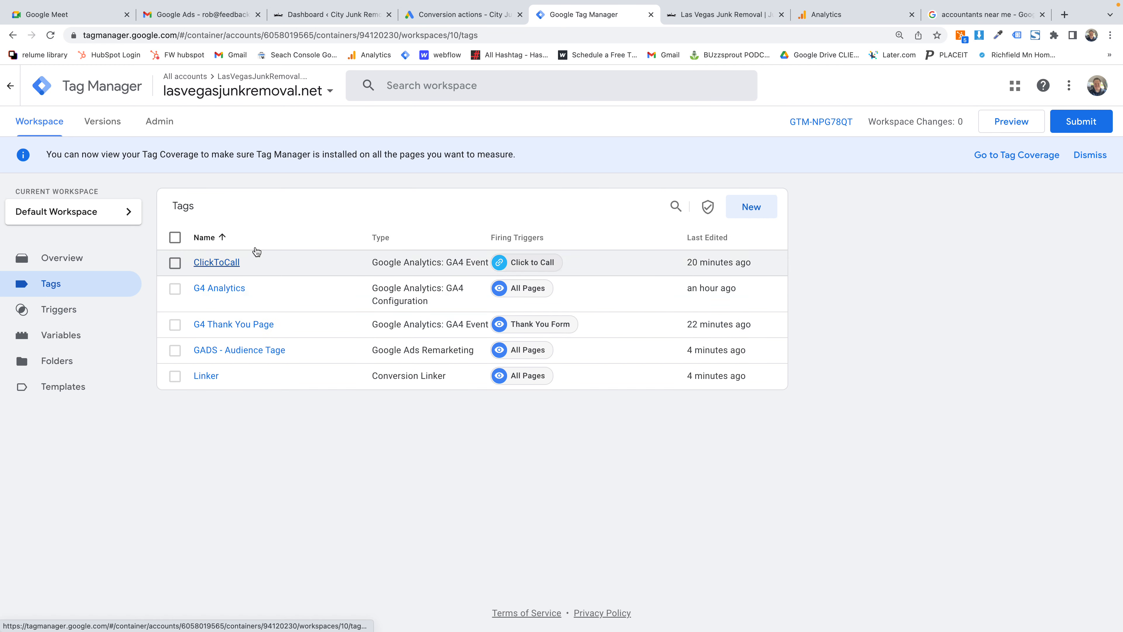
left_click(825, 16)
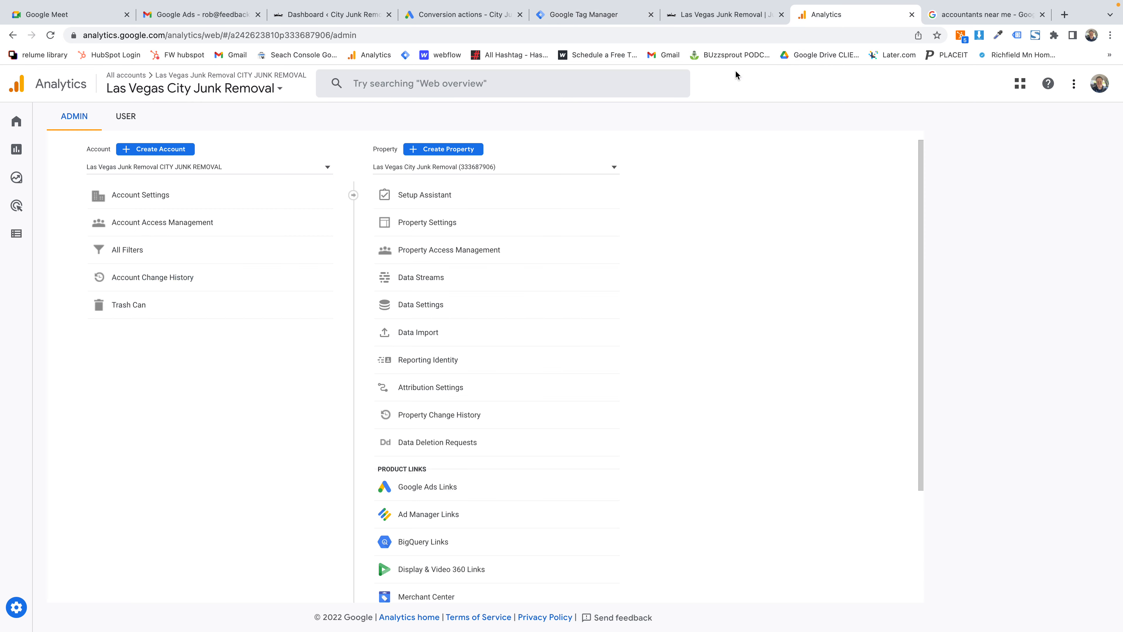
left_click(574, 17)
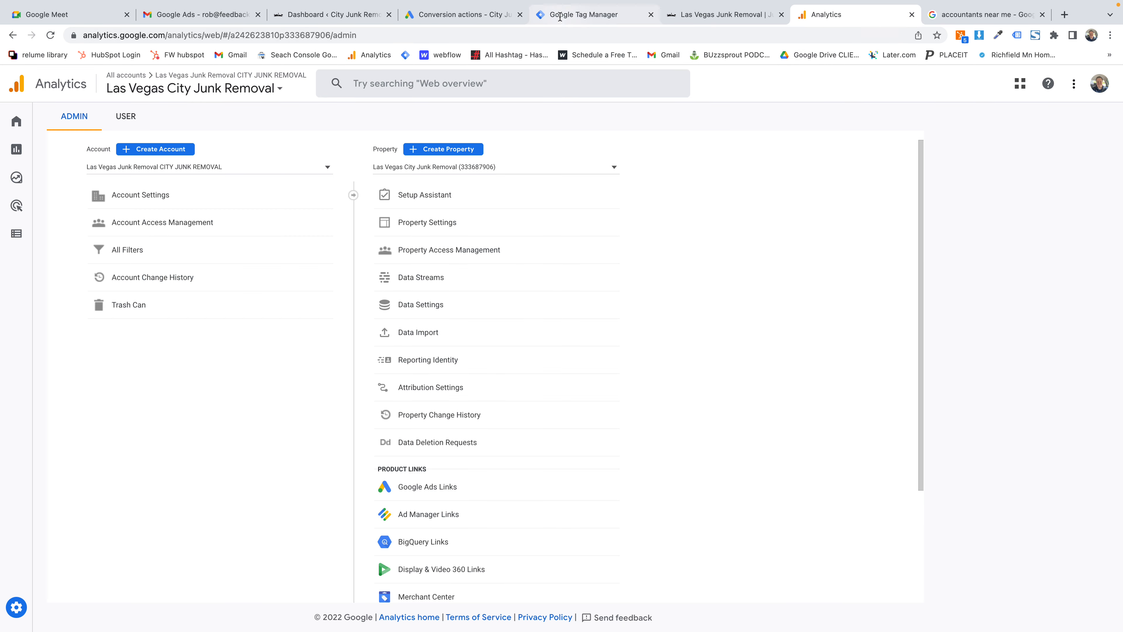
left_click(479, 17)
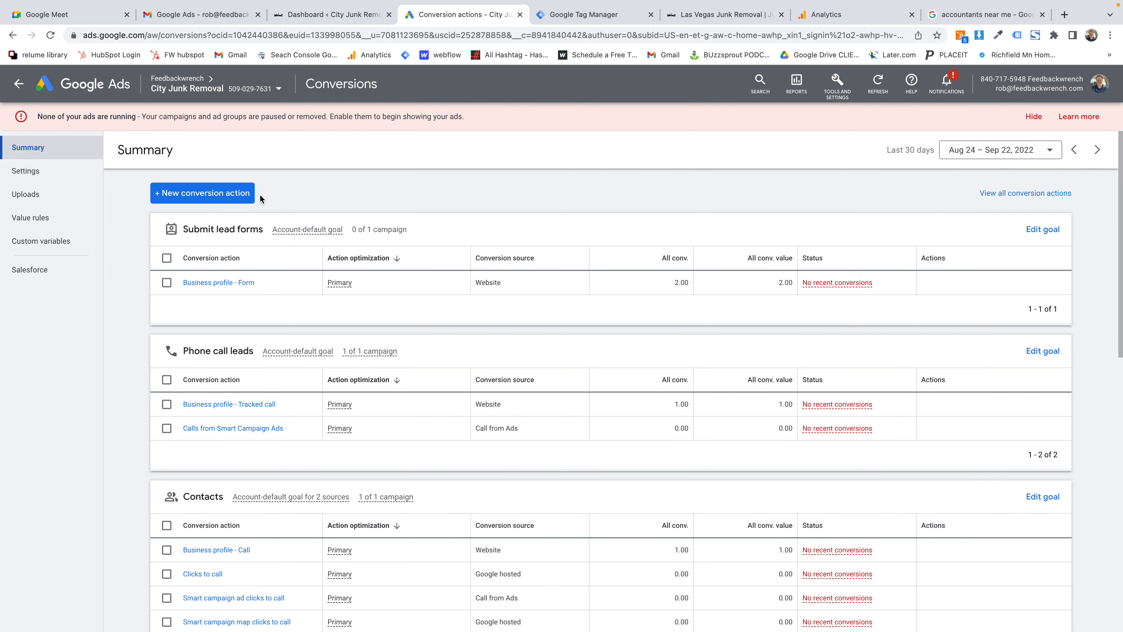
left_click(208, 195)
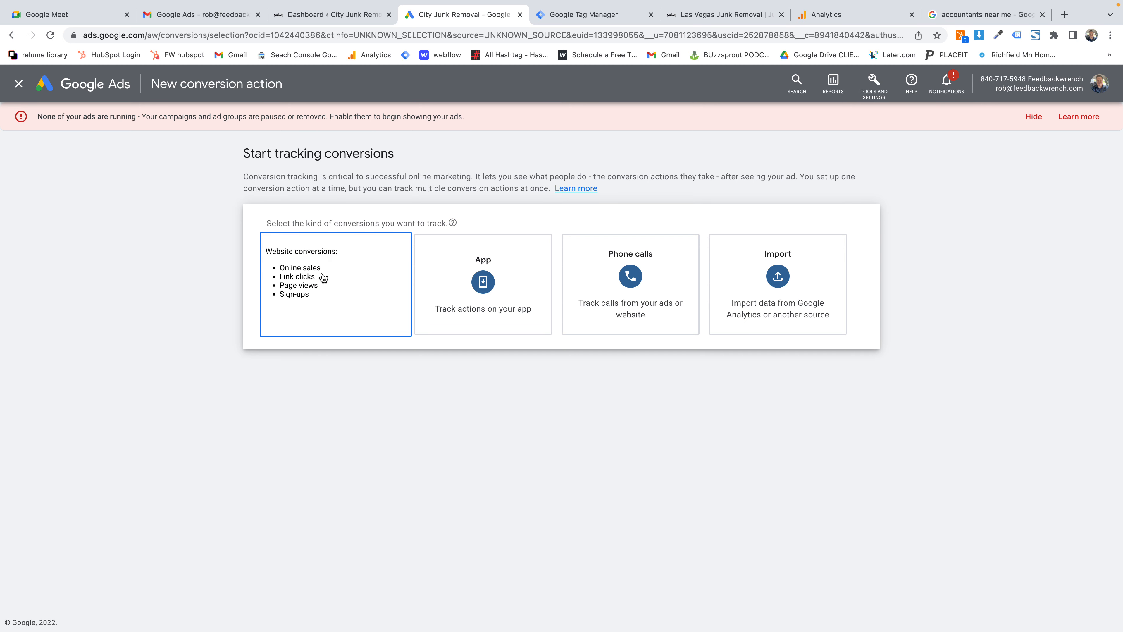
left_click(323, 277)
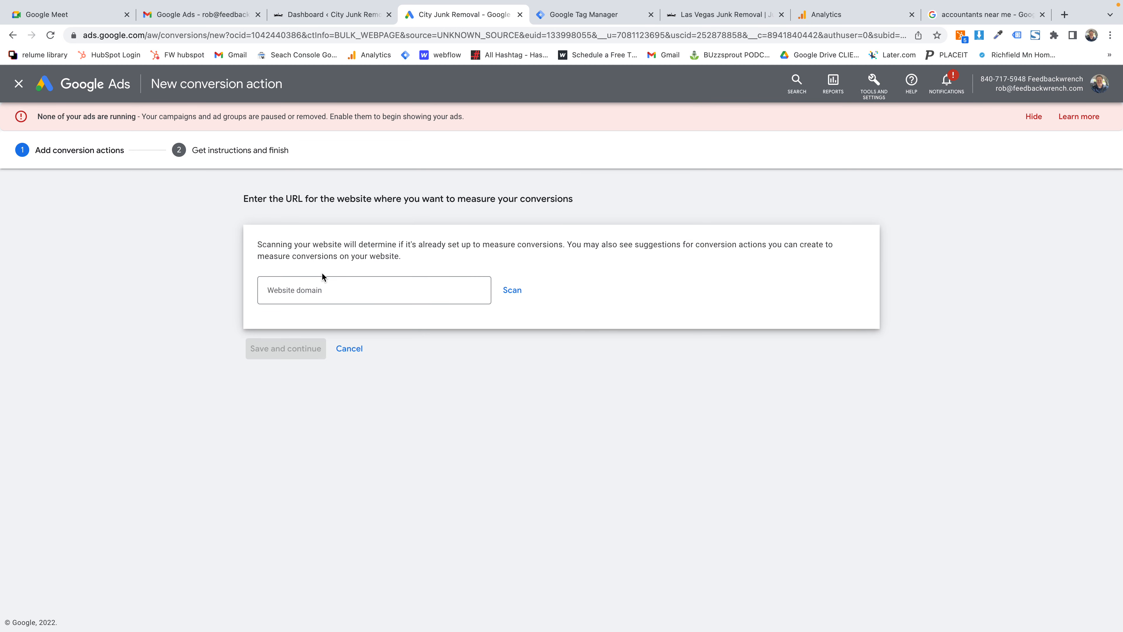
left_click(314, 300)
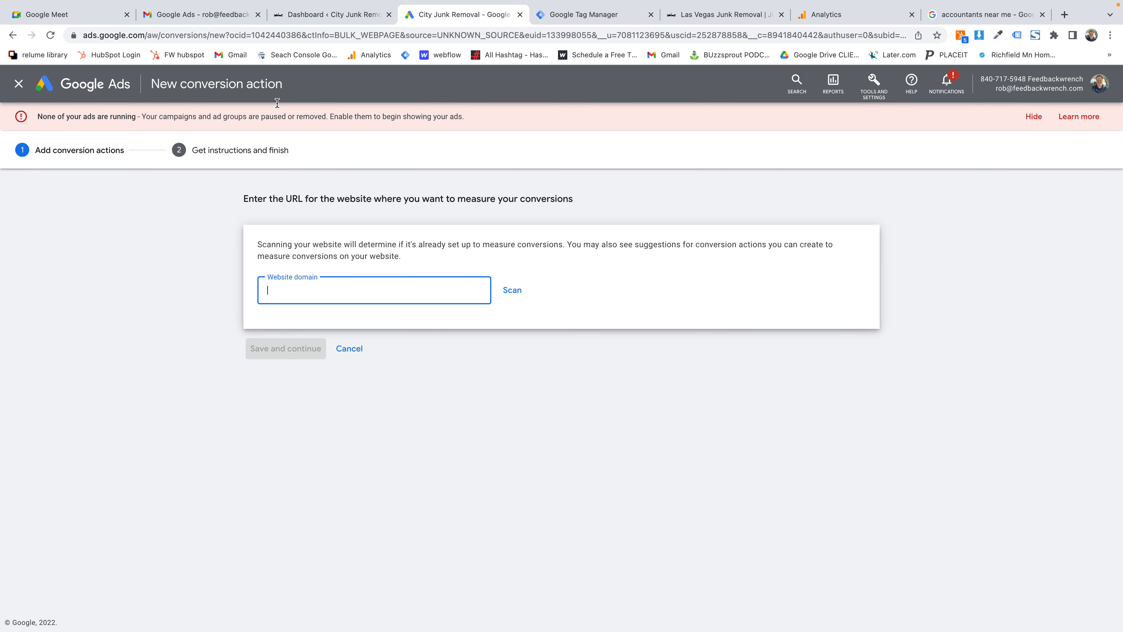
type("https://www.lasvegasjunkremoval.net/")
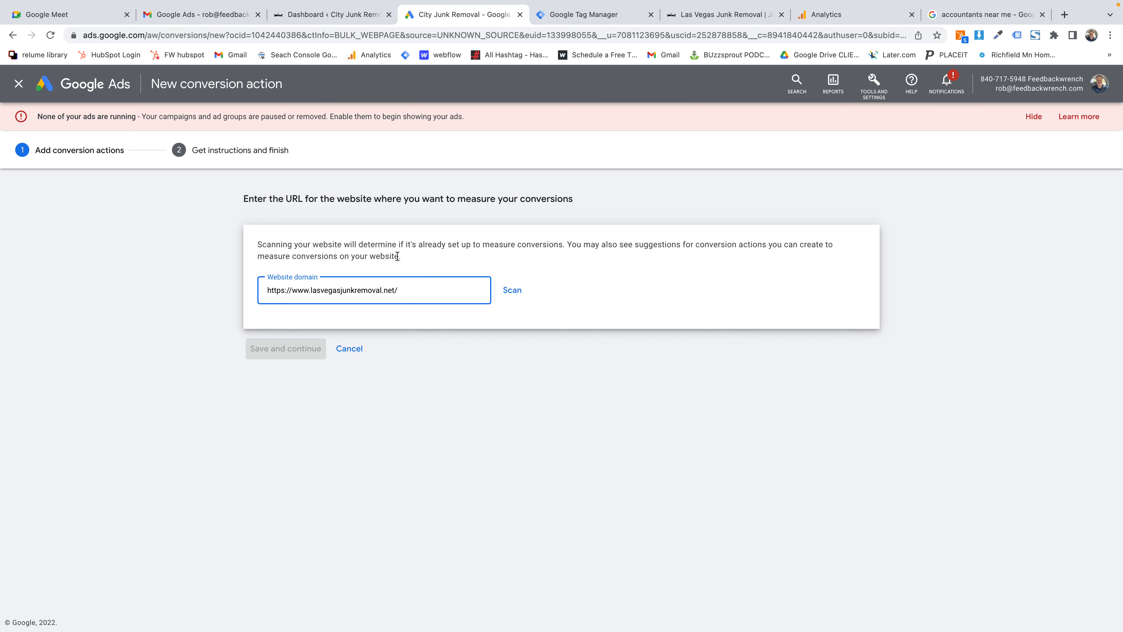
left_click(519, 290)
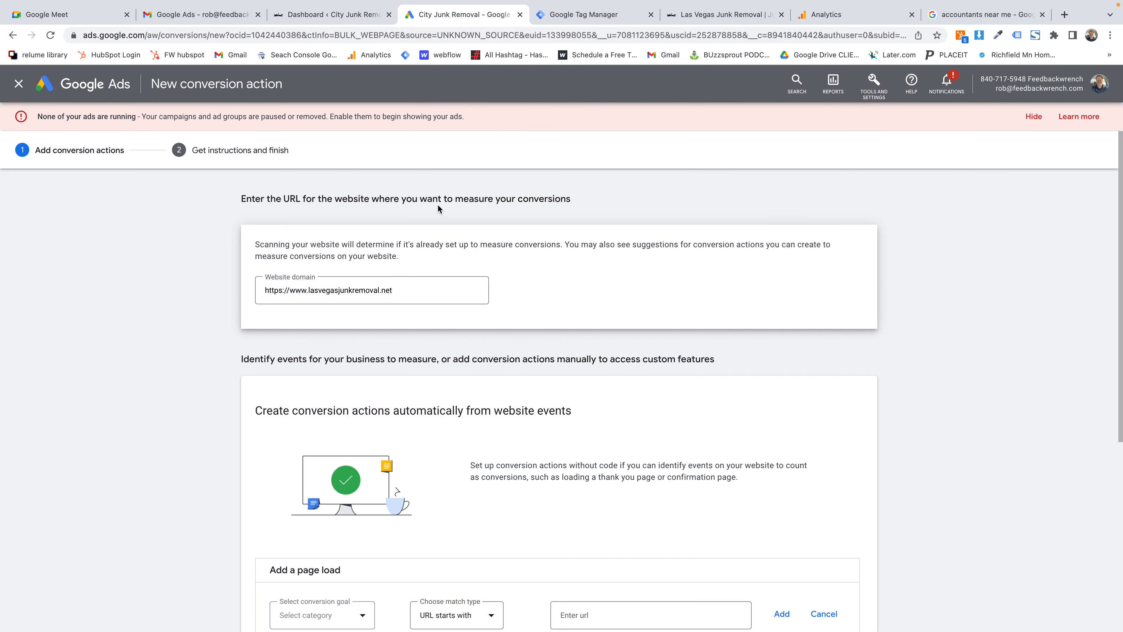
Compare the automatic page-load and manual code options, and add a conversion action manually
scroll(438, 206, "down", 7)
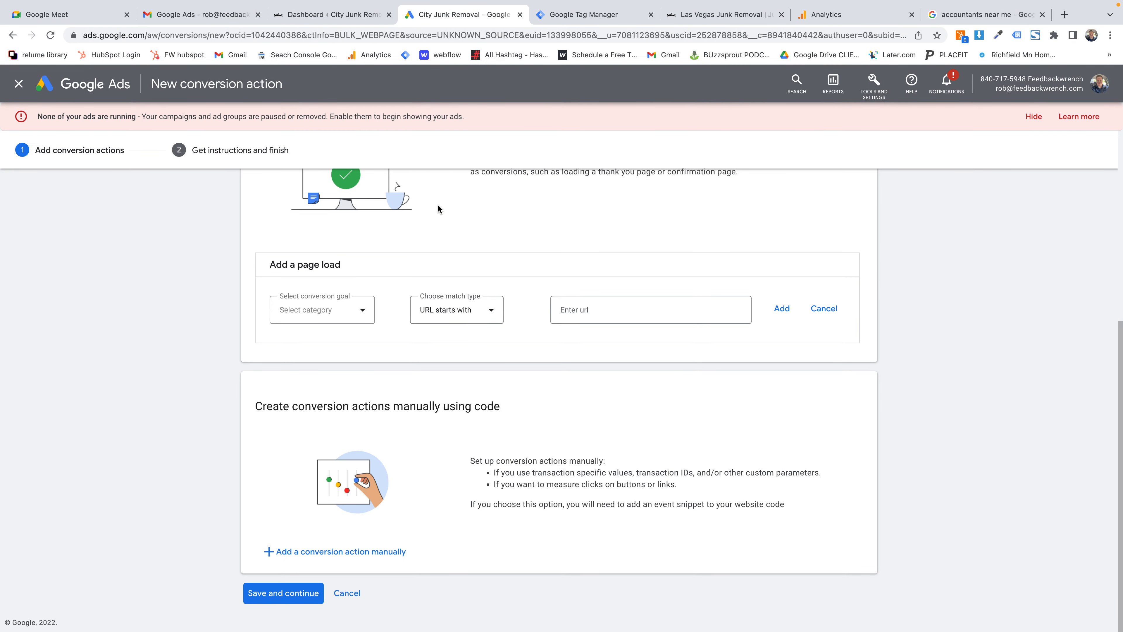
scroll(437, 205, "up", 7)
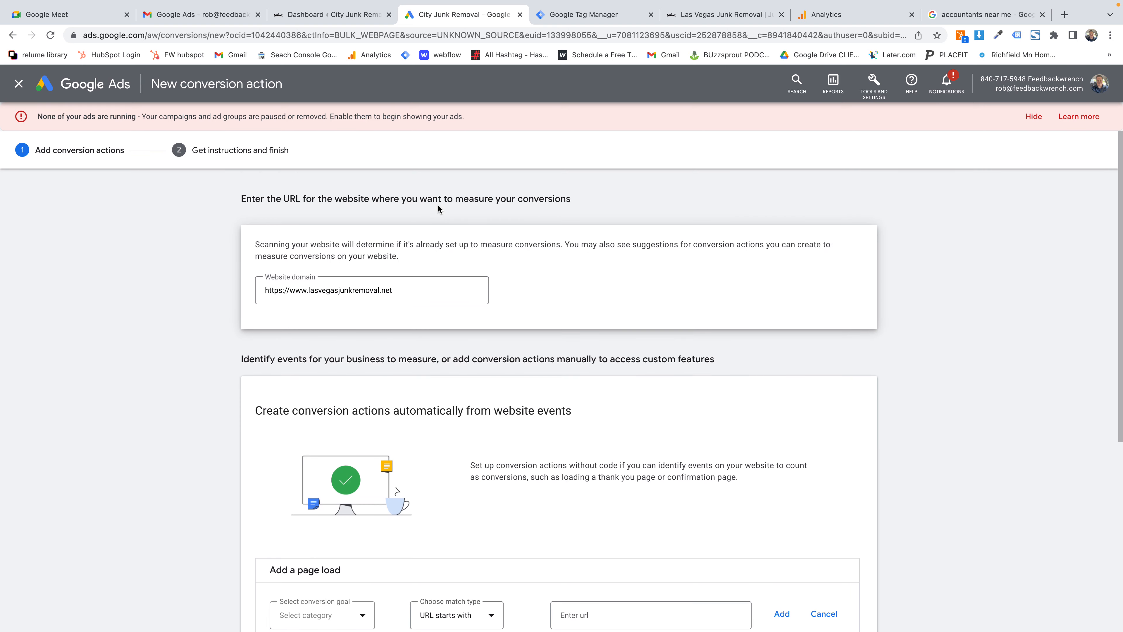
scroll(359, 297, "down", 7)
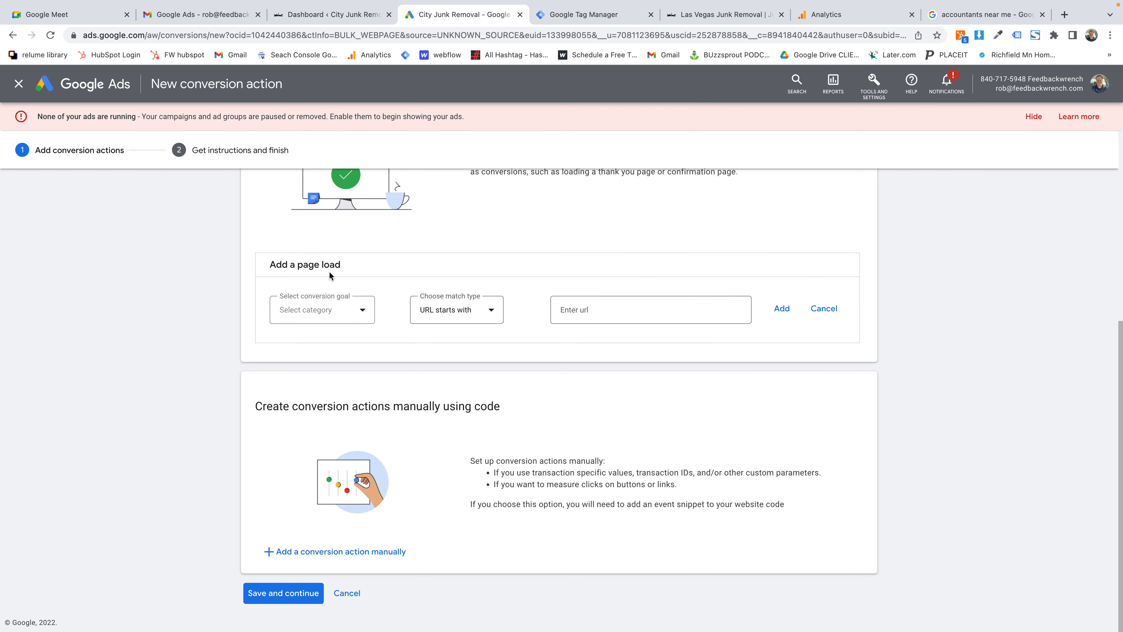
left_click_drag(274, 264, 363, 266)
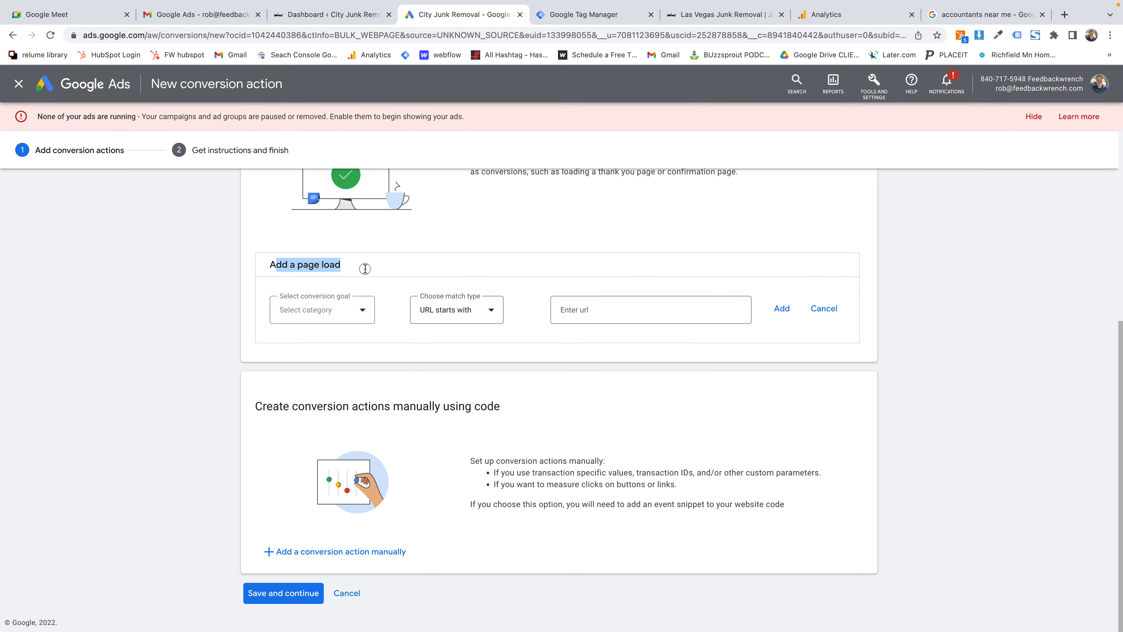
left_click(393, 276)
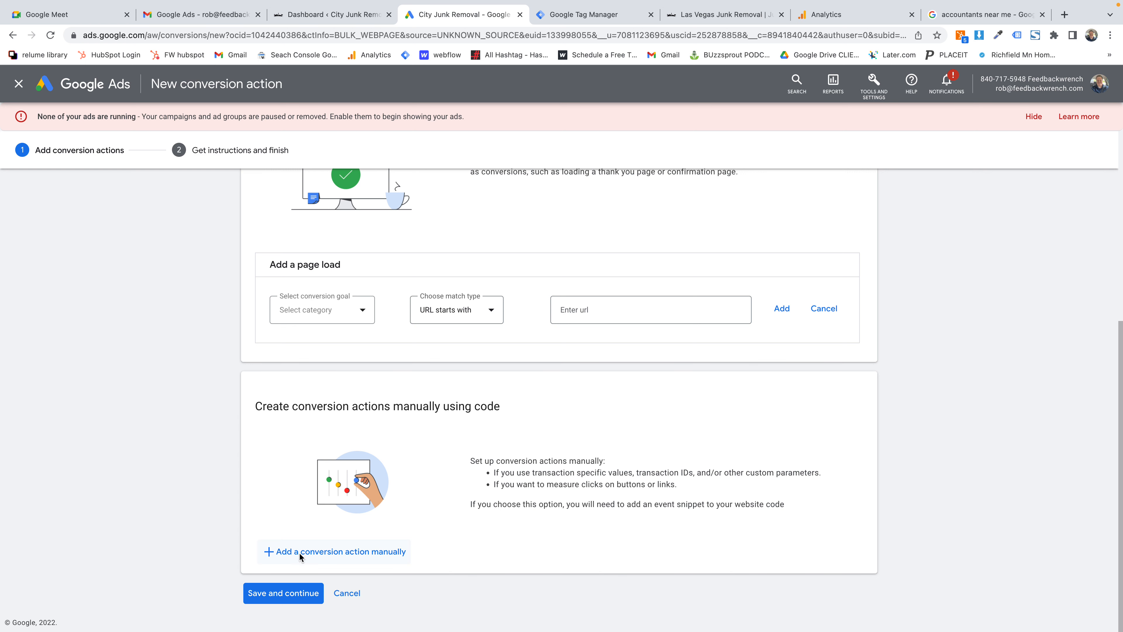
scroll(302, 552, "up", 5)
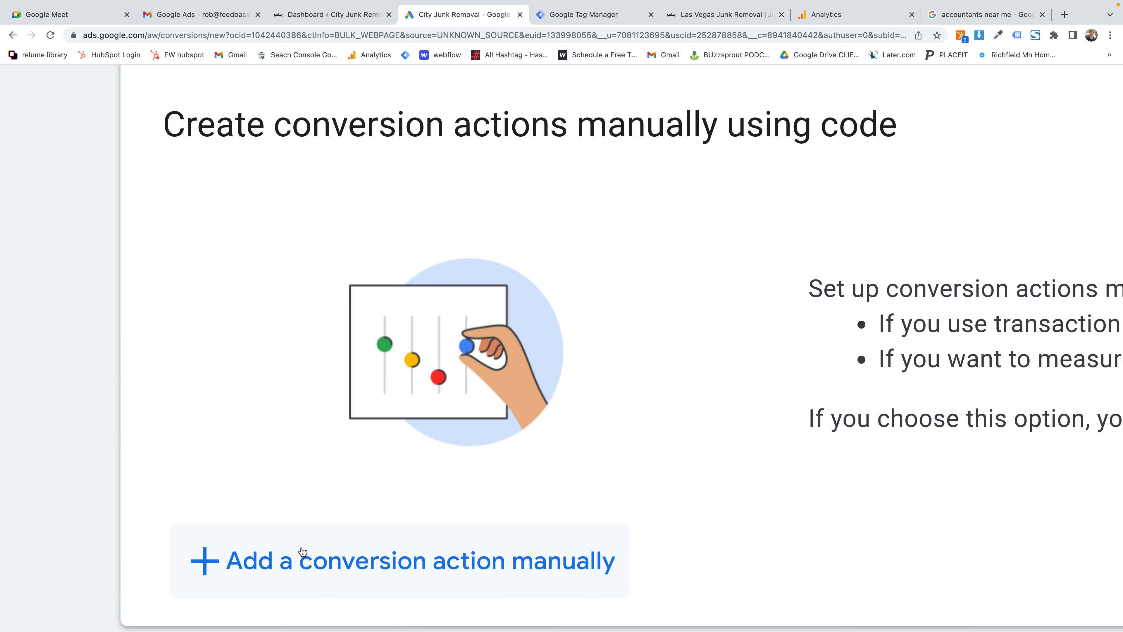
scroll(303, 553, "down", 4)
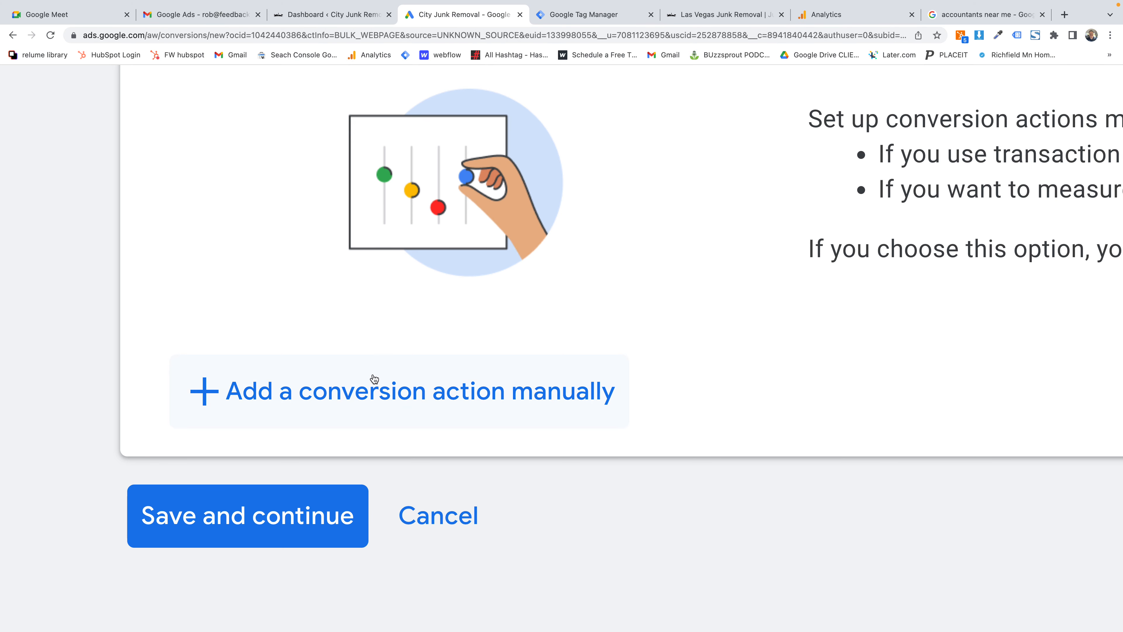
left_click(338, 398)
scroll(541, 297, "down", 5)
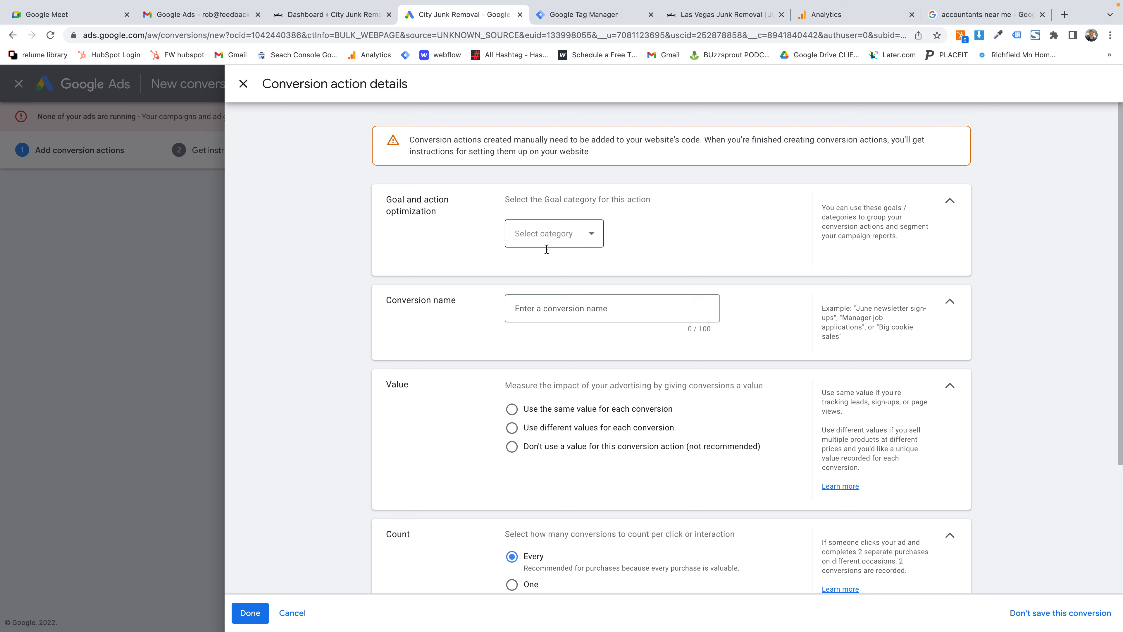
Set the conversion action's goal category to Contact and select its conversion name for editing
left_click(576, 238)
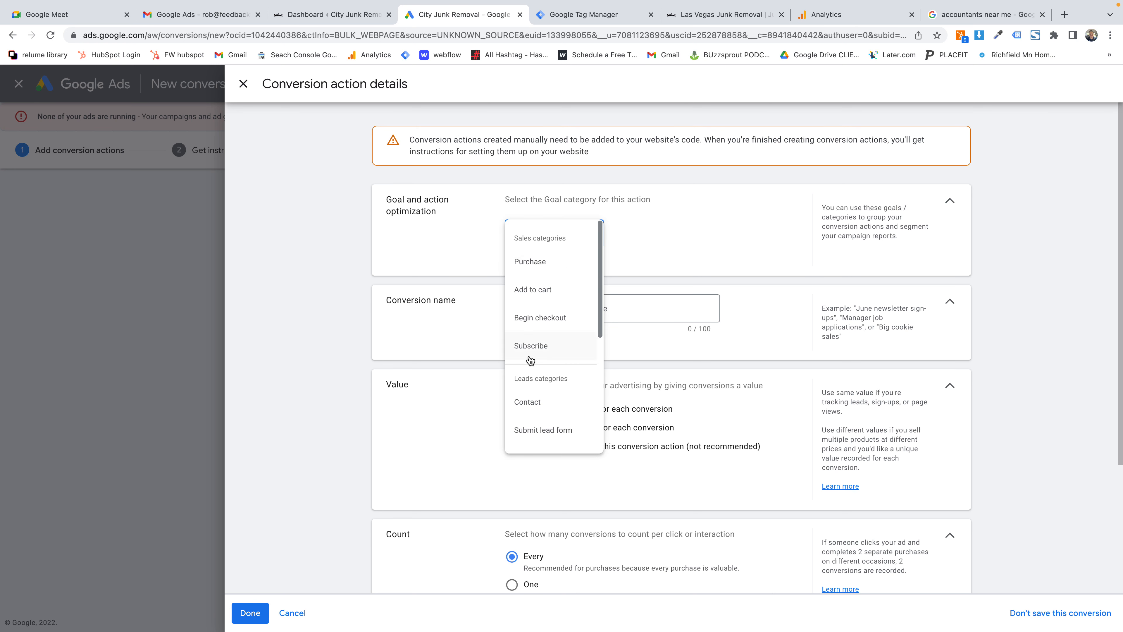
scroll(529, 394, "down", 3)
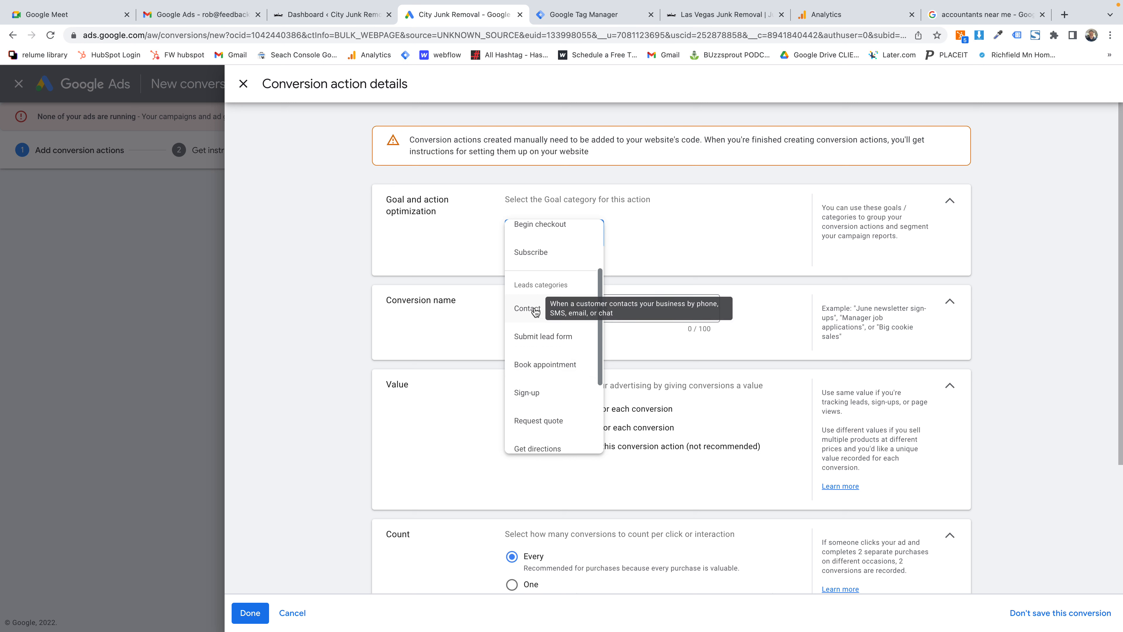
left_click(535, 312)
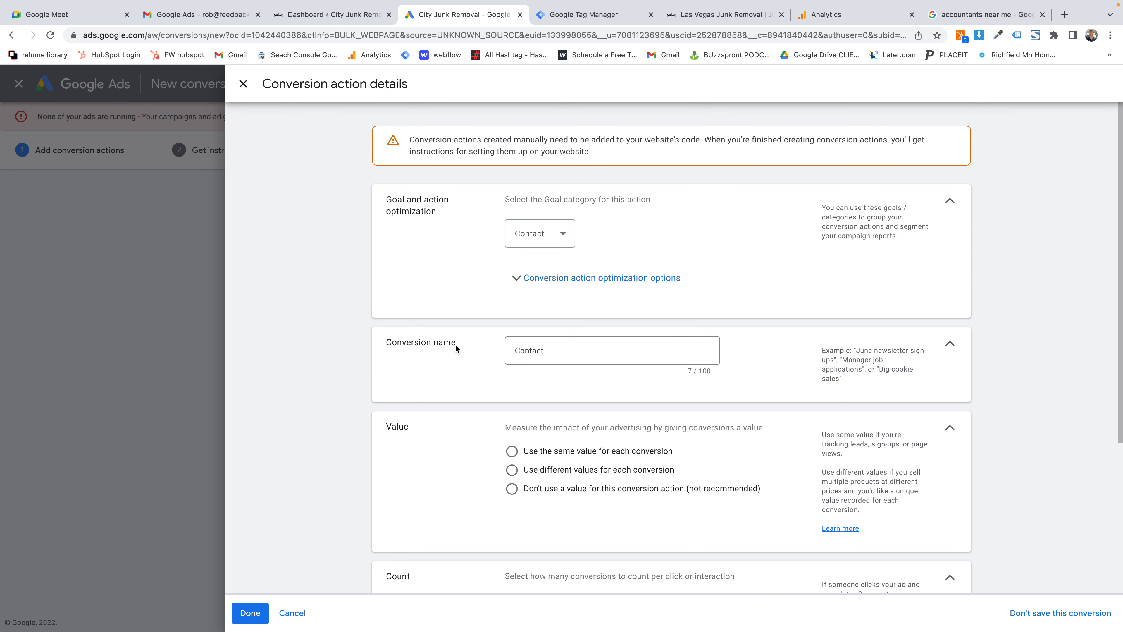
double_click(543, 348)
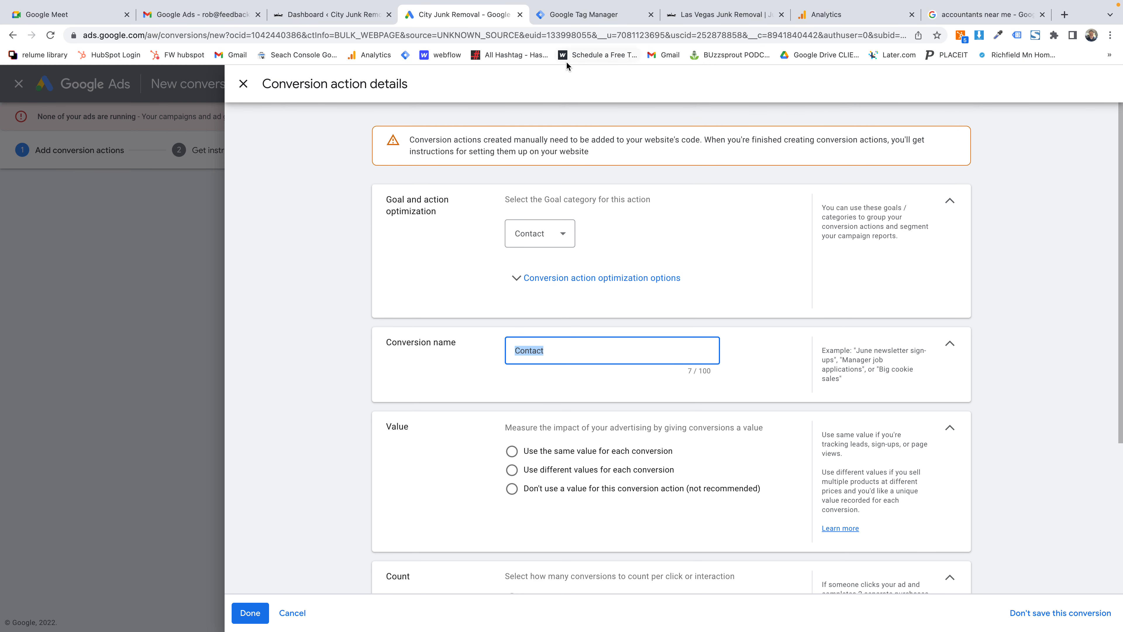
Copy the event name from the ClickToCall tag in Google Tag Manager and name the Google Ads conversion JunkClicktoCall
left_click(570, 58)
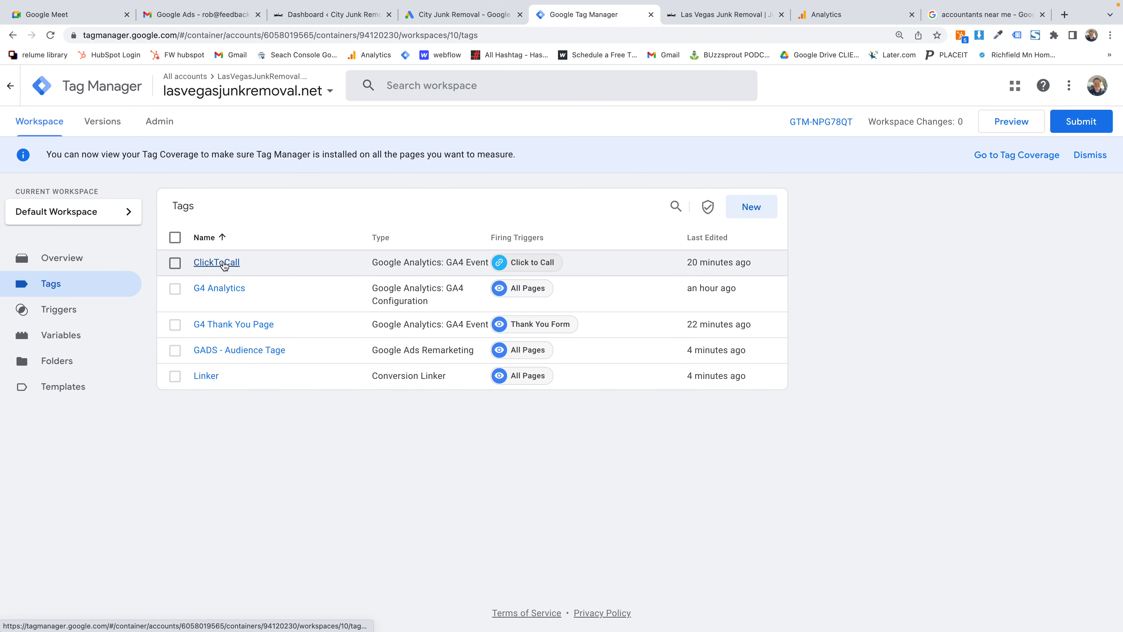
left_click(223, 263)
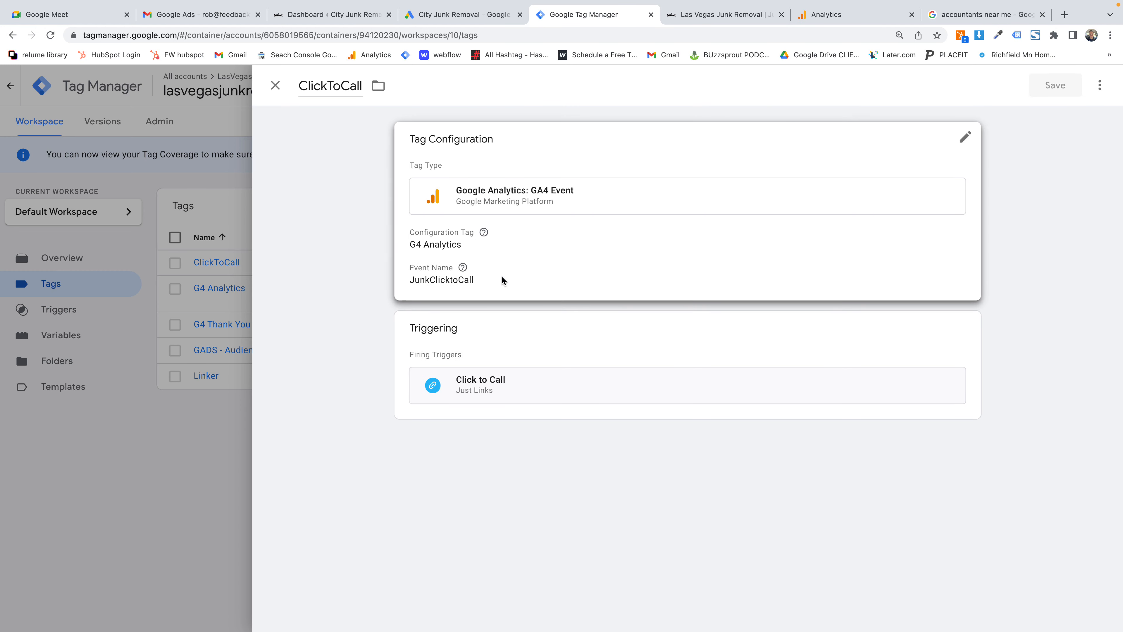
double_click(479, 319)
key("ctrl+c")
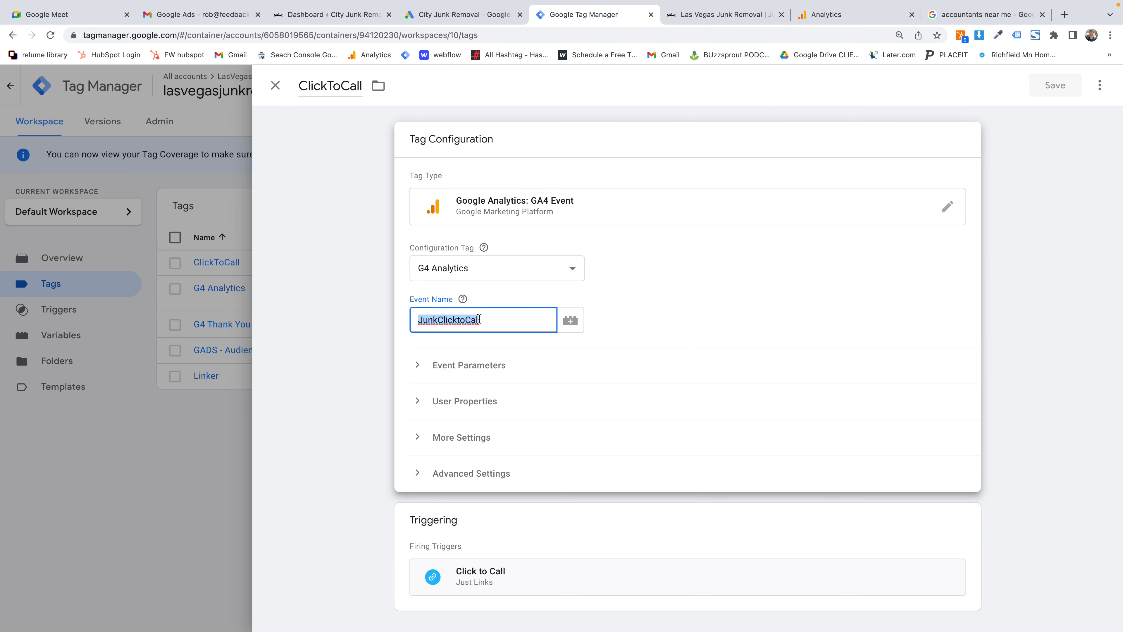
left_click(484, 15)
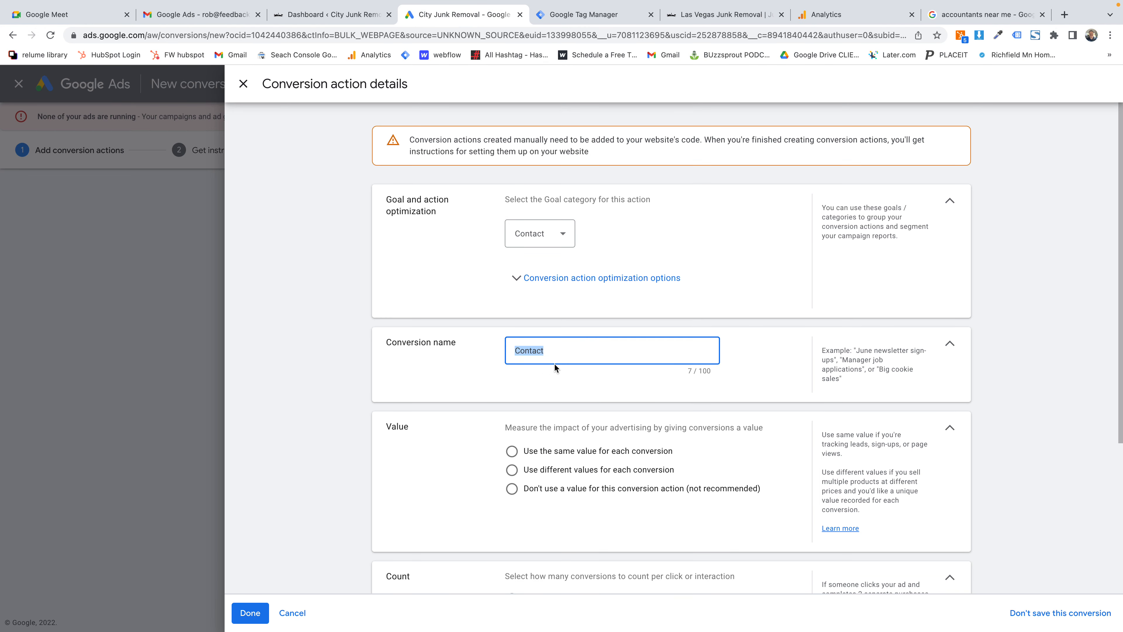
key("ctrl+v")
Use no value for the JunkClicktoCall conversion action and count only one conversion per interaction
scroll(447, 360, "down", 2)
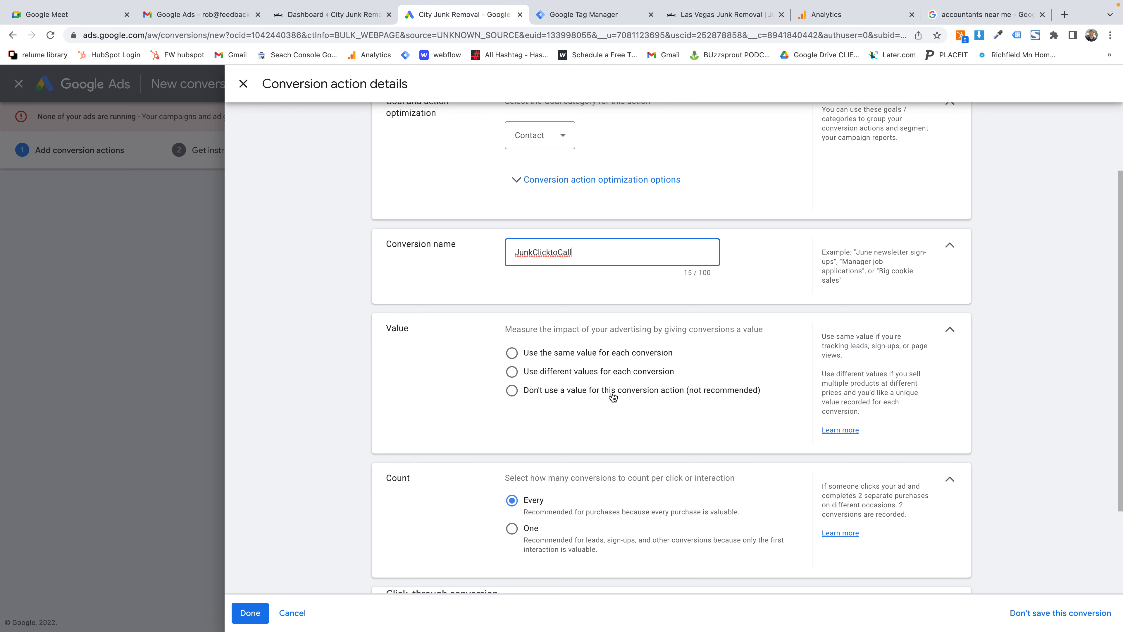
scroll(486, 309, "down", 2)
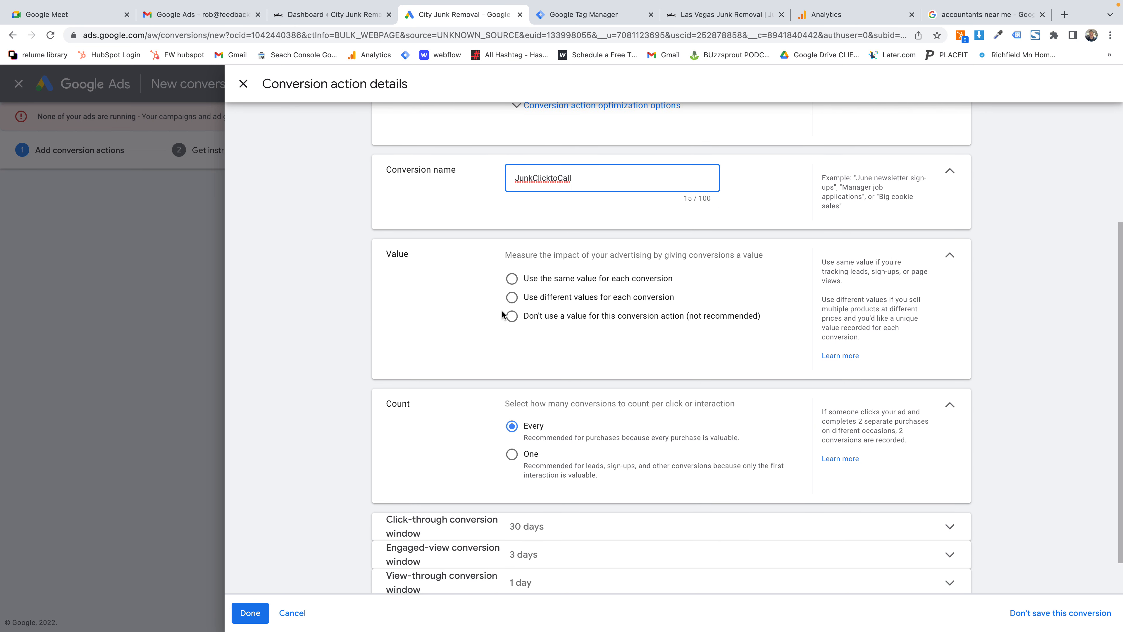
left_click(551, 320)
scroll(476, 311, "down", 1)
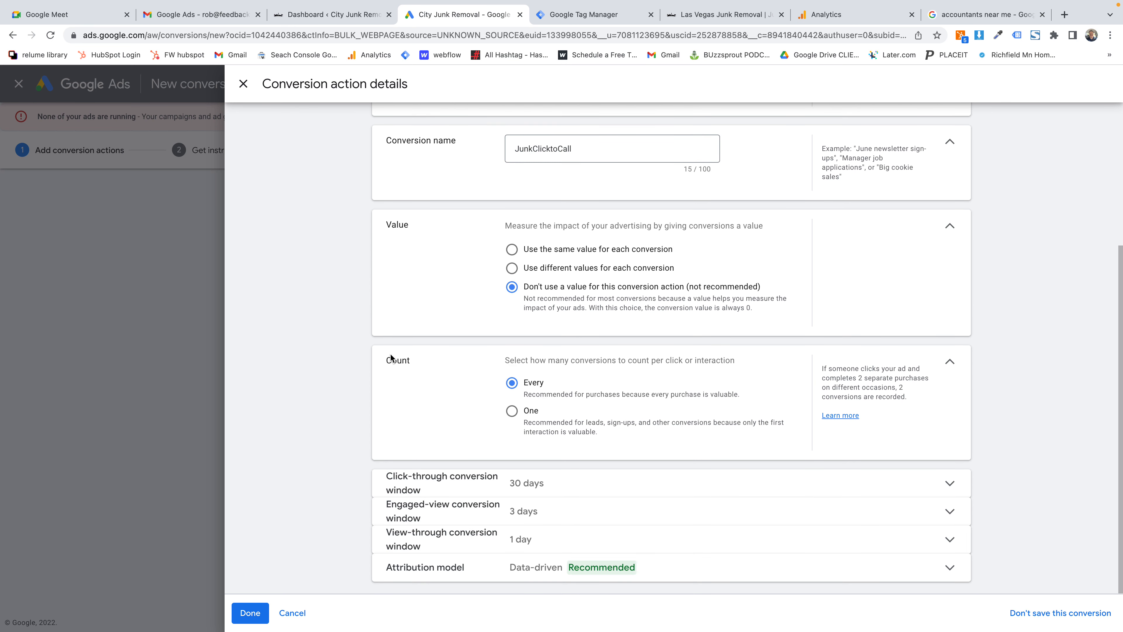
left_click(513, 412)
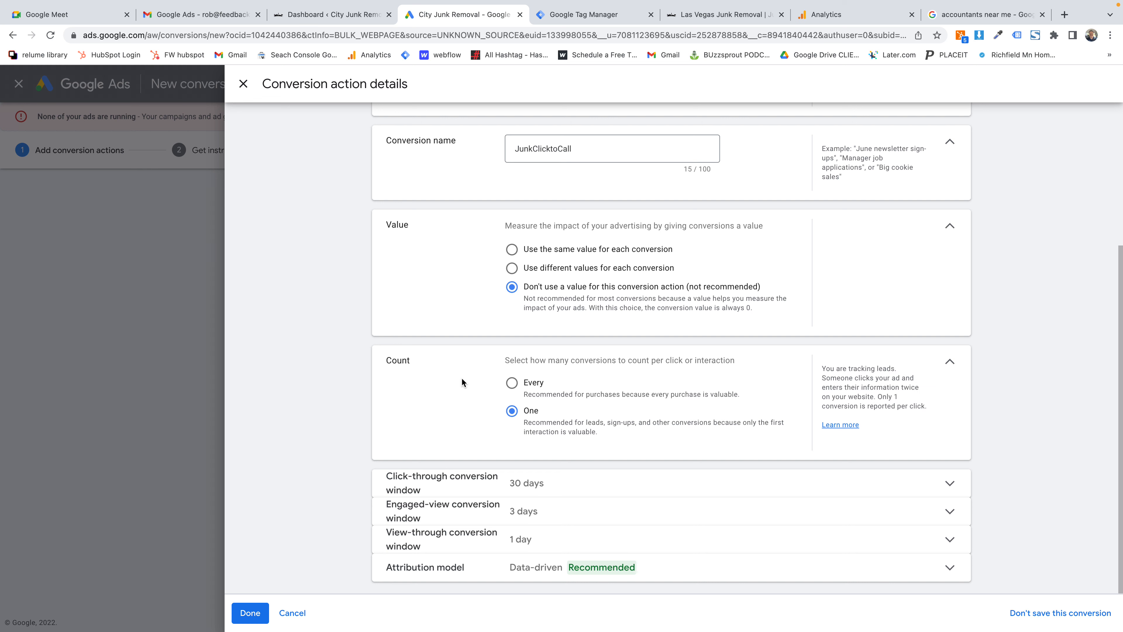
Set JunkClicktoCall's click-through conversion window to 3 weeks and finish the conversion action
left_click(435, 480)
scroll(465, 409, "down", 3)
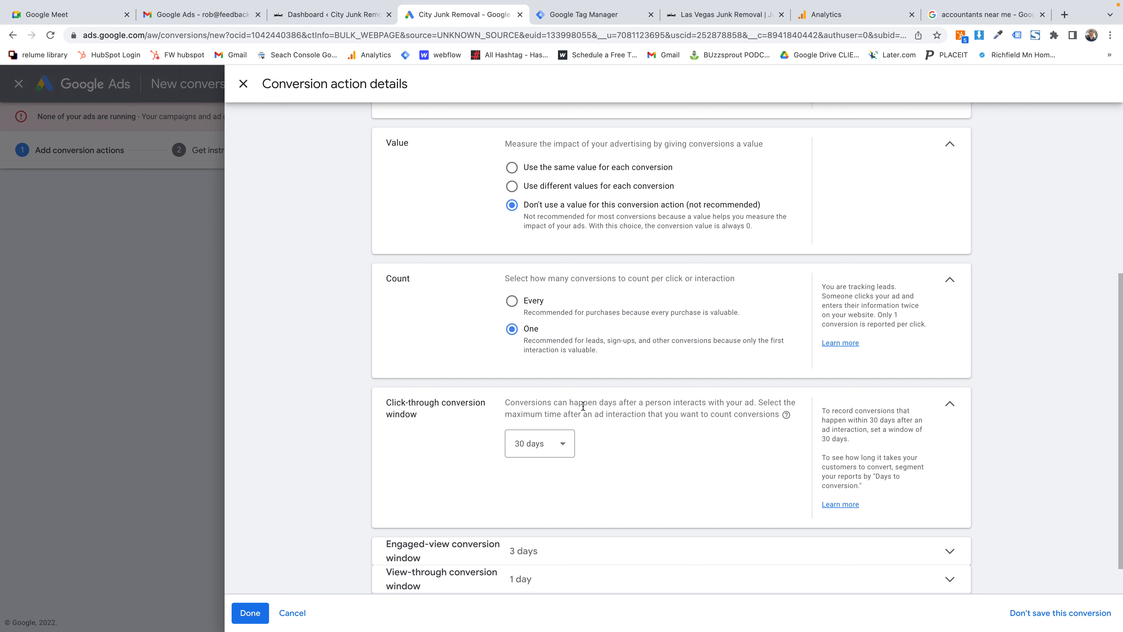
triple_click(508, 402)
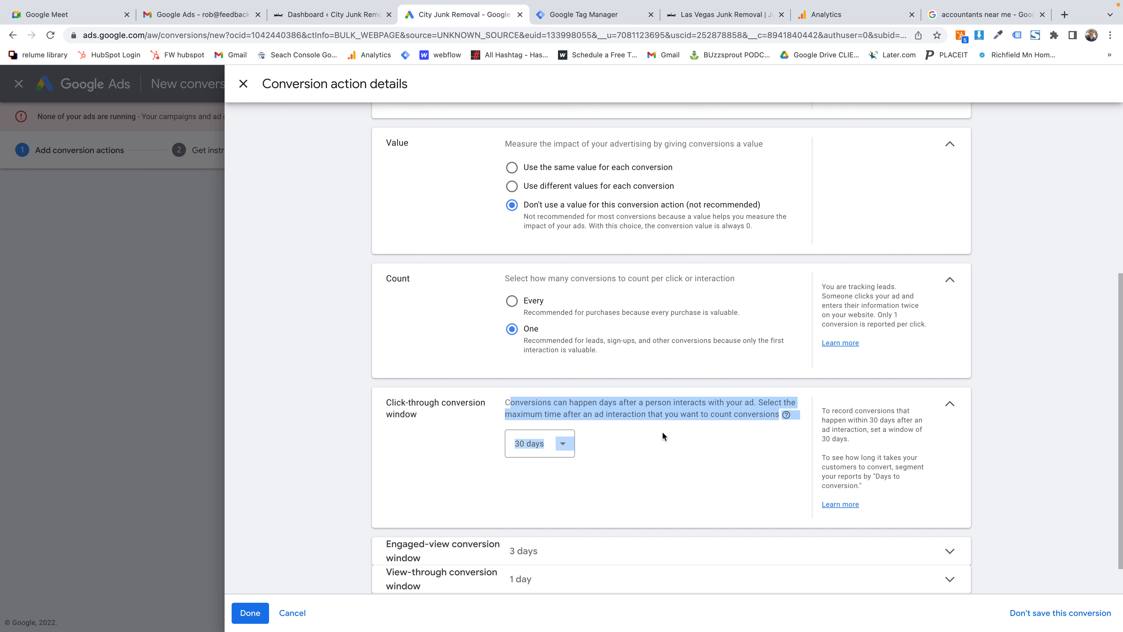
triple_click(671, 412)
left_click(548, 443)
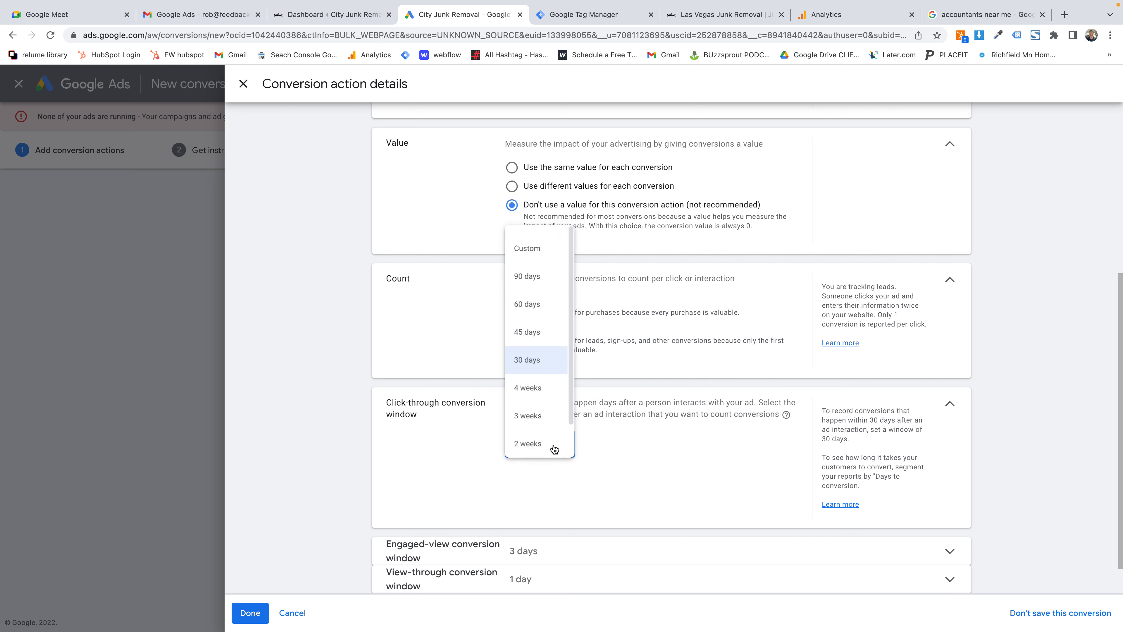
left_click(534, 420)
scroll(448, 447, "down", 1)
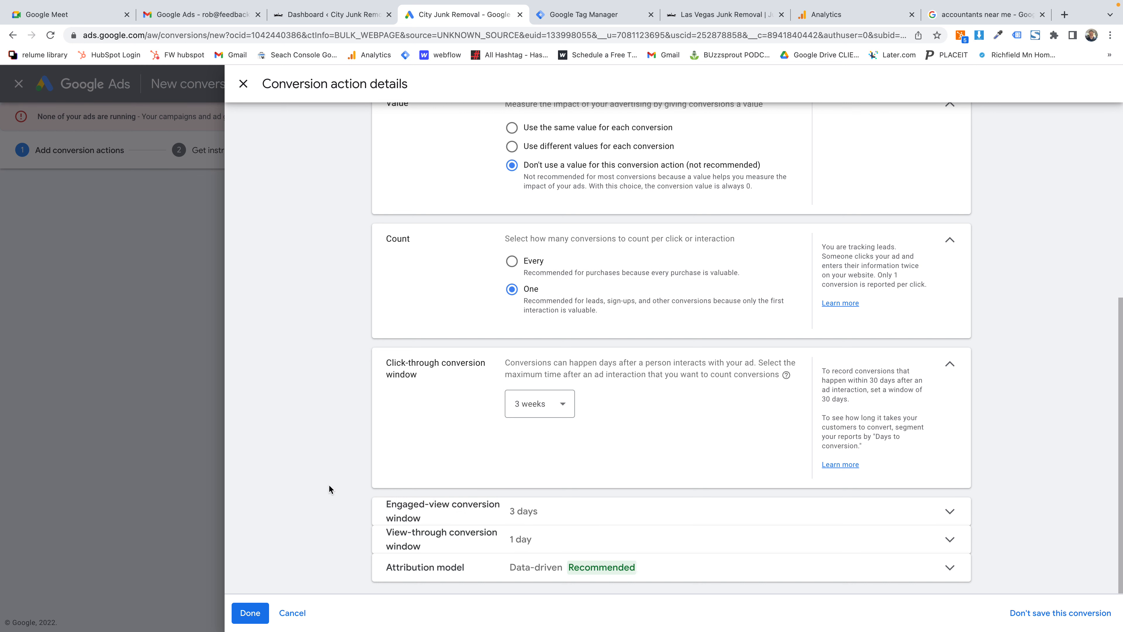
left_click(249, 613)
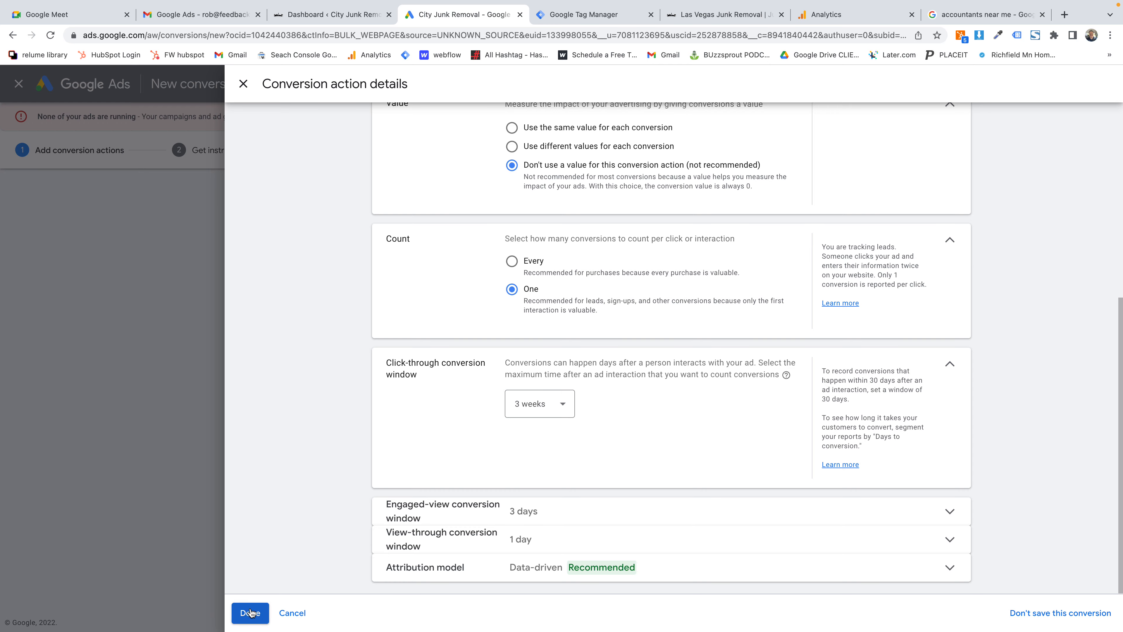
Add a second manual conversion action with the goal category Submit lead form
scroll(437, 365, "down", 3)
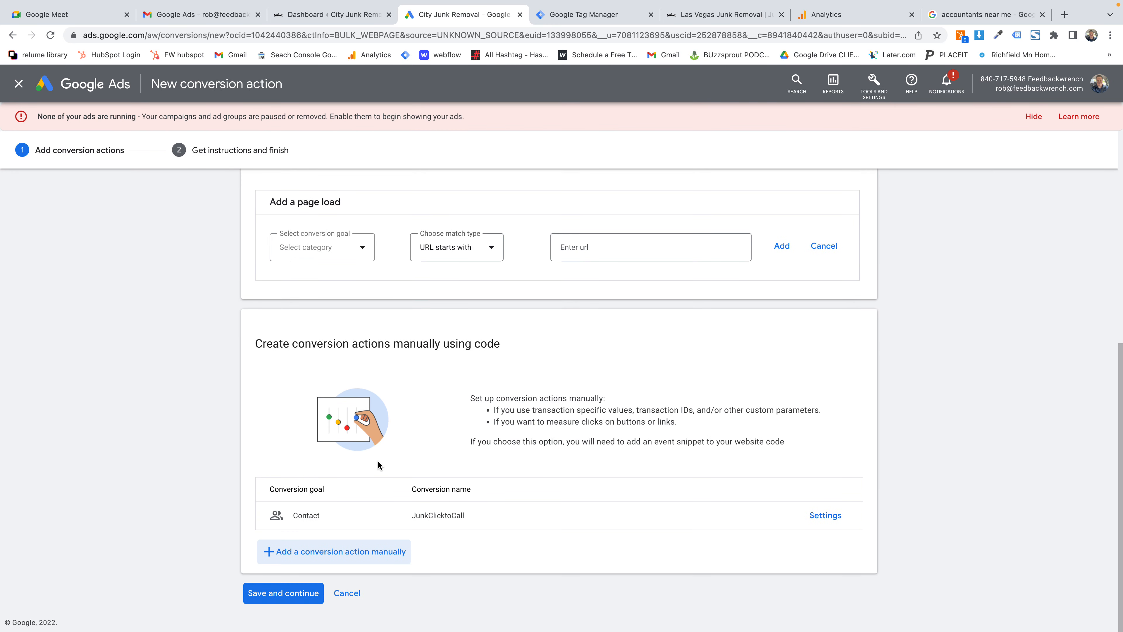
left_click(338, 553)
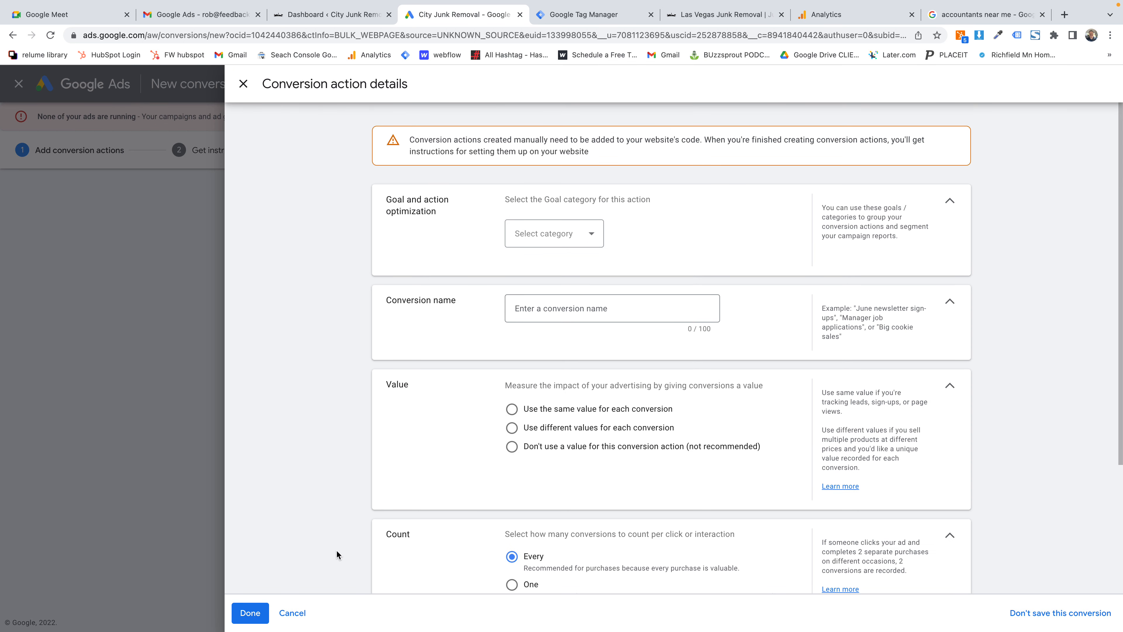
left_click(574, 233)
scroll(529, 322, "down", 1)
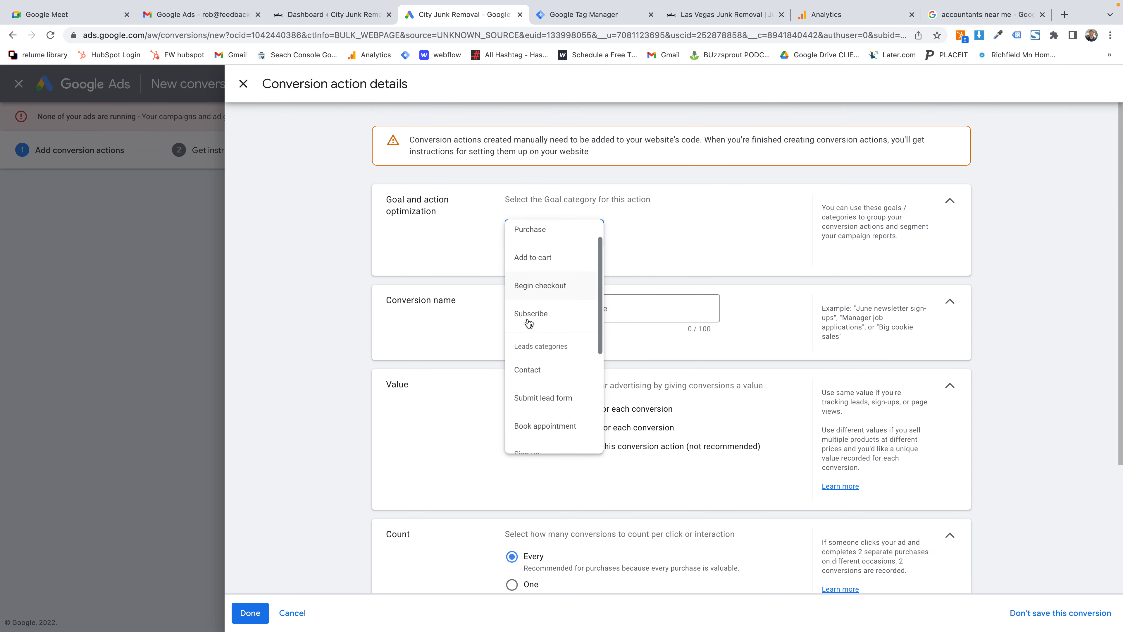
left_click(540, 396)
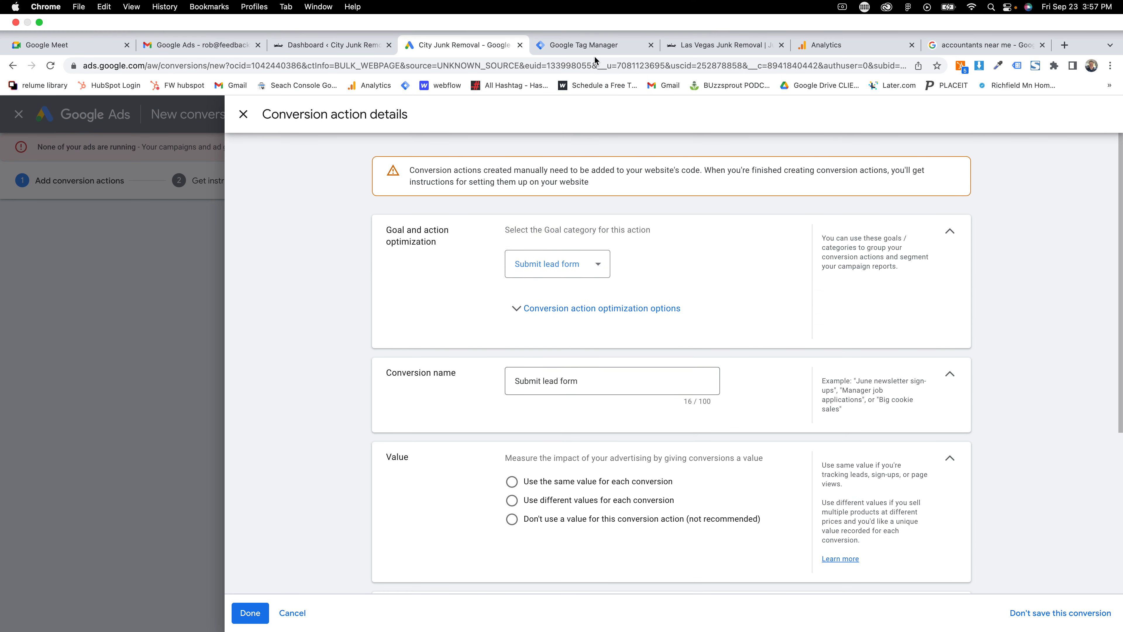
Switch to Google Tag Manager, copy the event name JunkThankYou from the G4 Thank You Page tag and close the tag
left_click(588, 14)
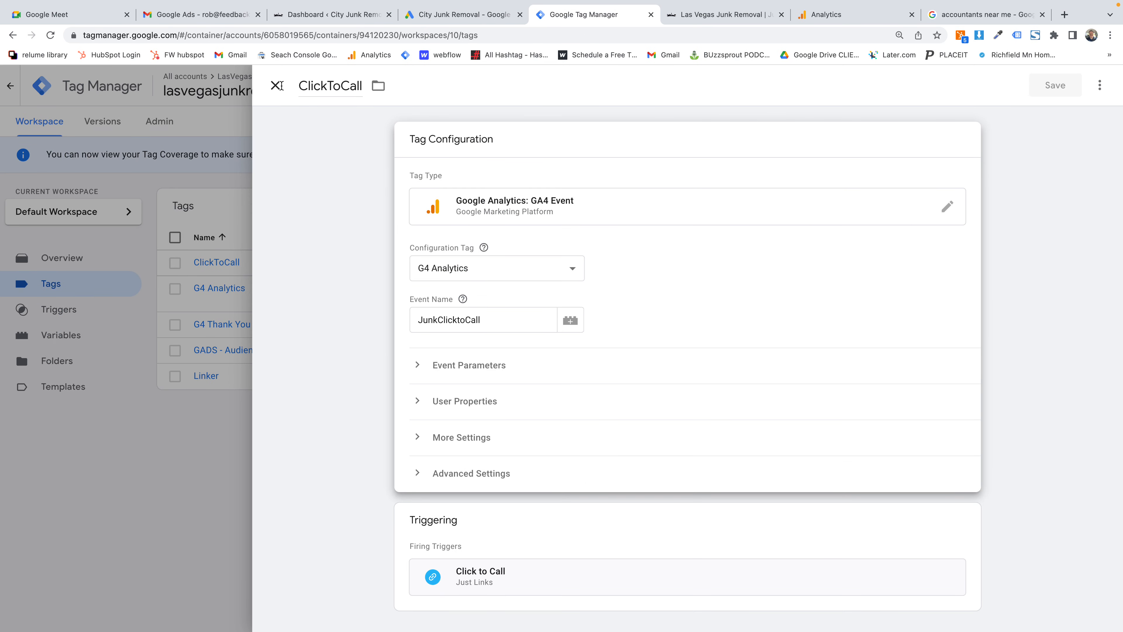
left_click(276, 86)
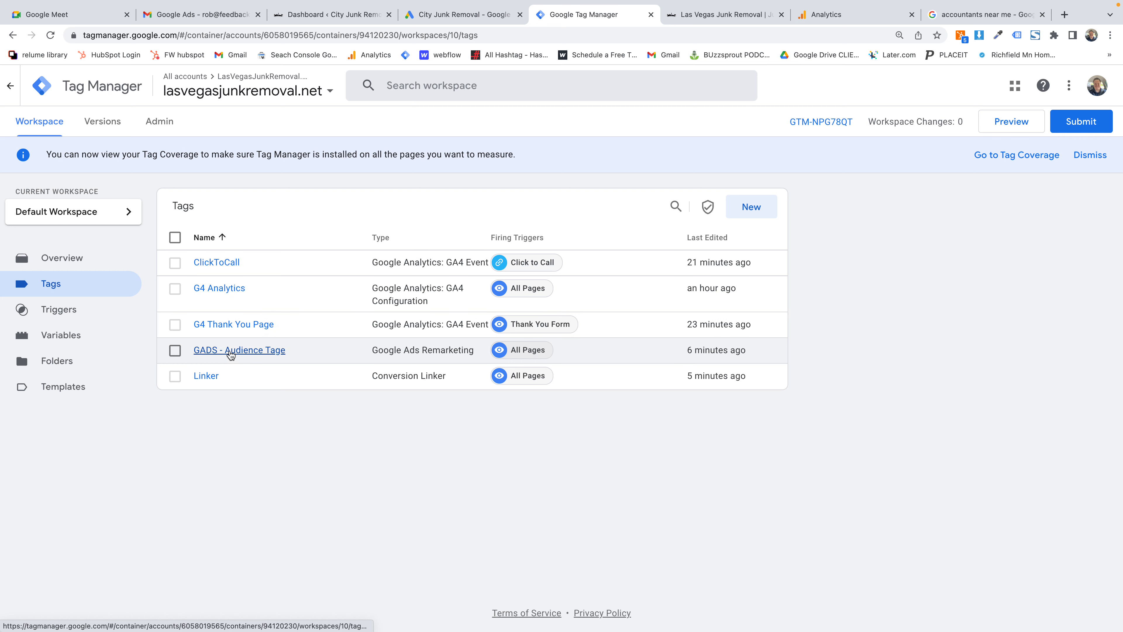
left_click(235, 326)
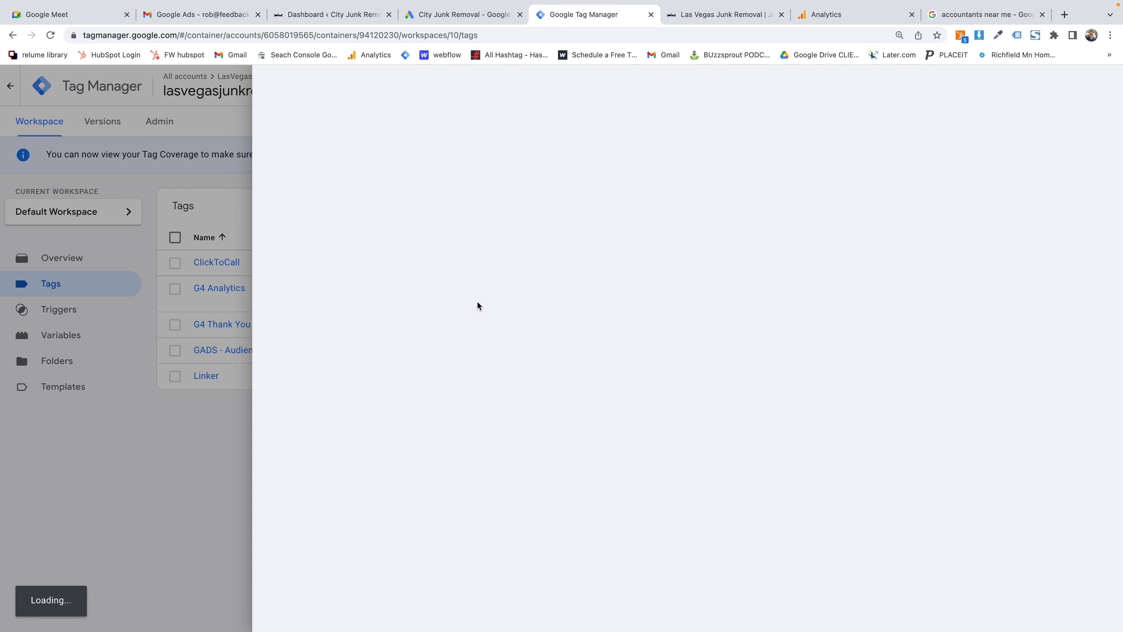
left_click(516, 274)
left_click(470, 319)
double_click(470, 318)
key("ctrl+c")
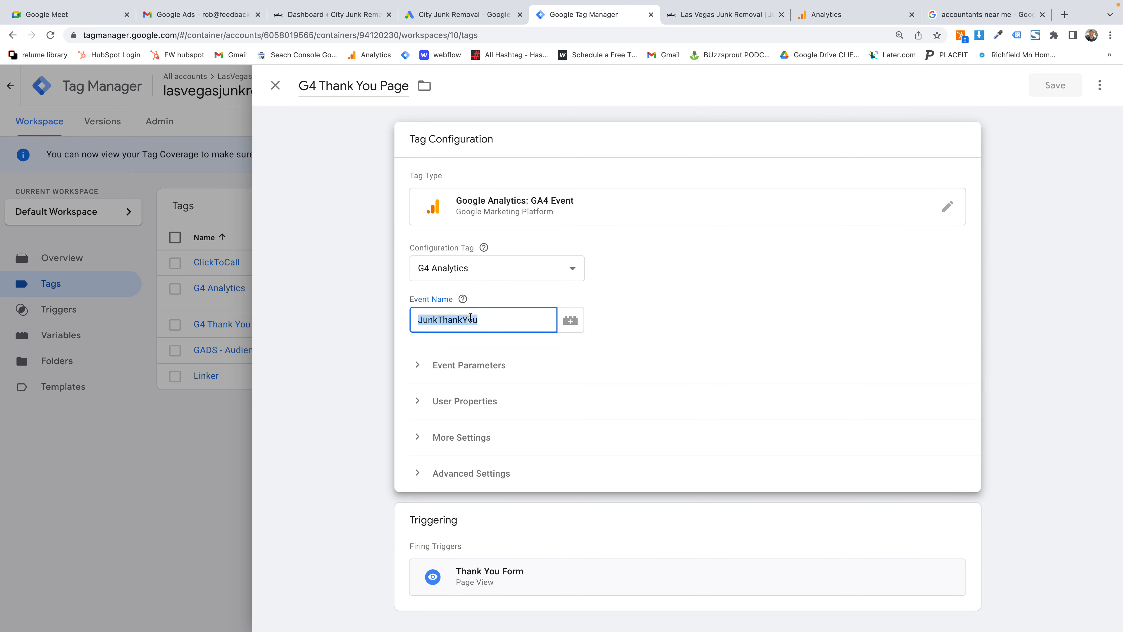
left_click(275, 86)
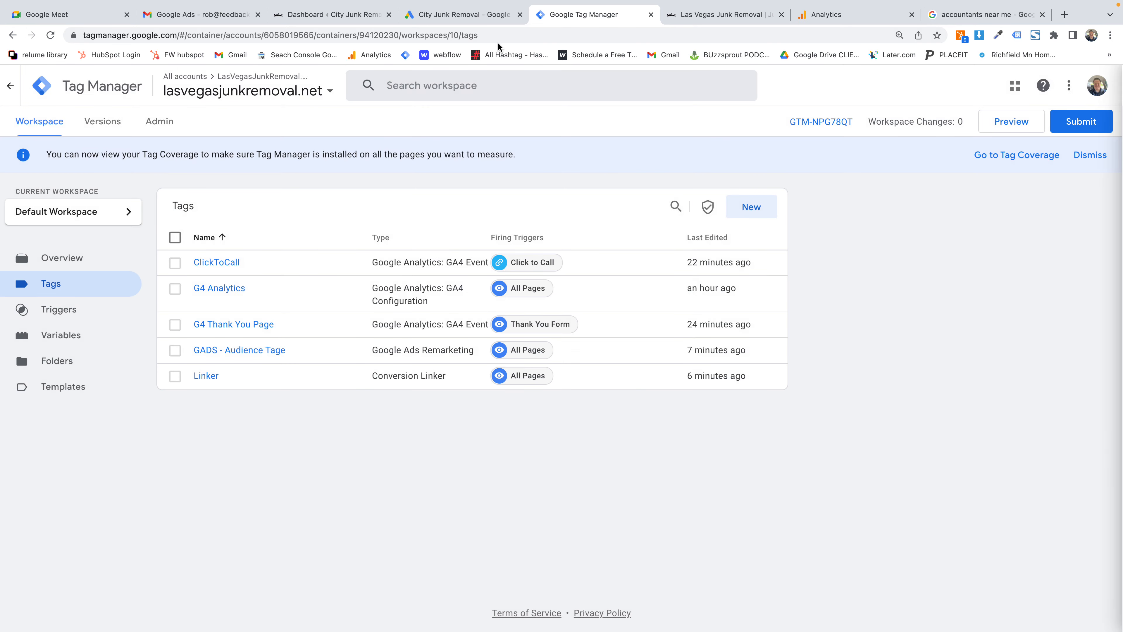
Switch back to Google Ads and replace the lead form conversion's name with JunkThankYou
left_click(464, 14)
left_click(568, 352)
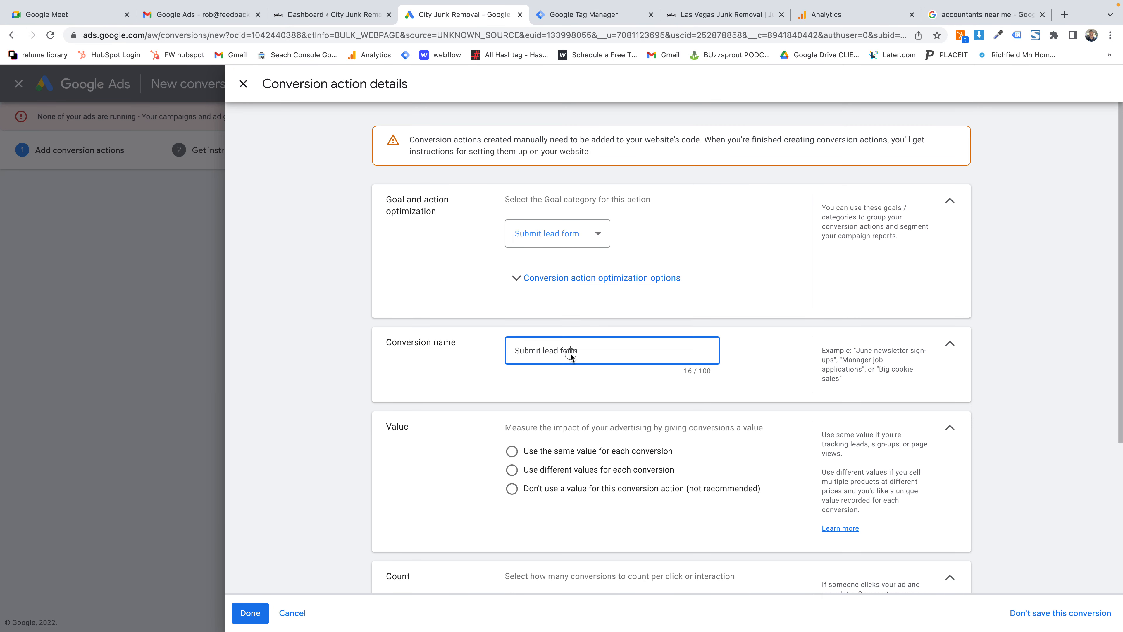
triple_click(568, 352)
key("ctrl+v")
Use no value for the JunkThankYou conversion action and set its count to One
scroll(460, 335, "down", 2)
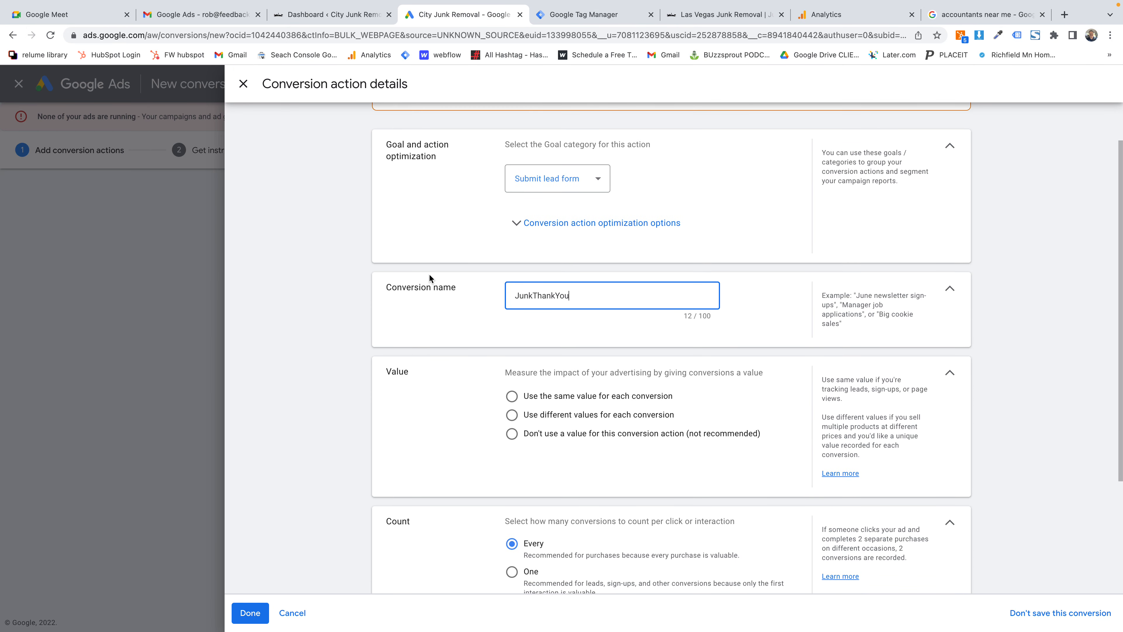
left_click_drag(392, 287, 426, 287)
left_click(546, 438)
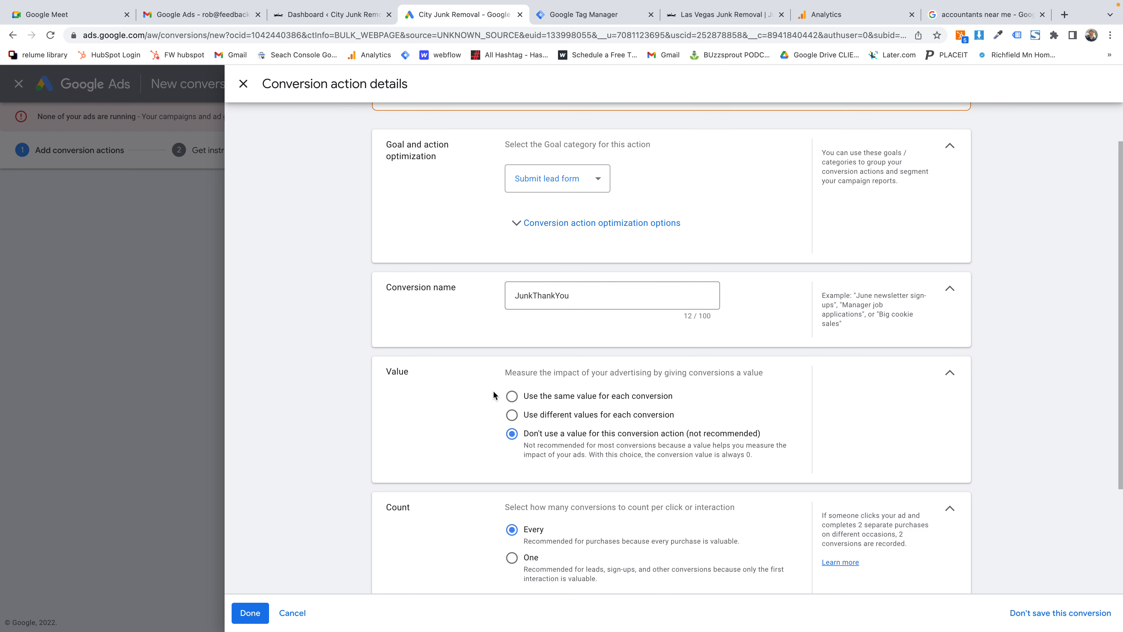
scroll(495, 397, "down", 3)
left_click(522, 411)
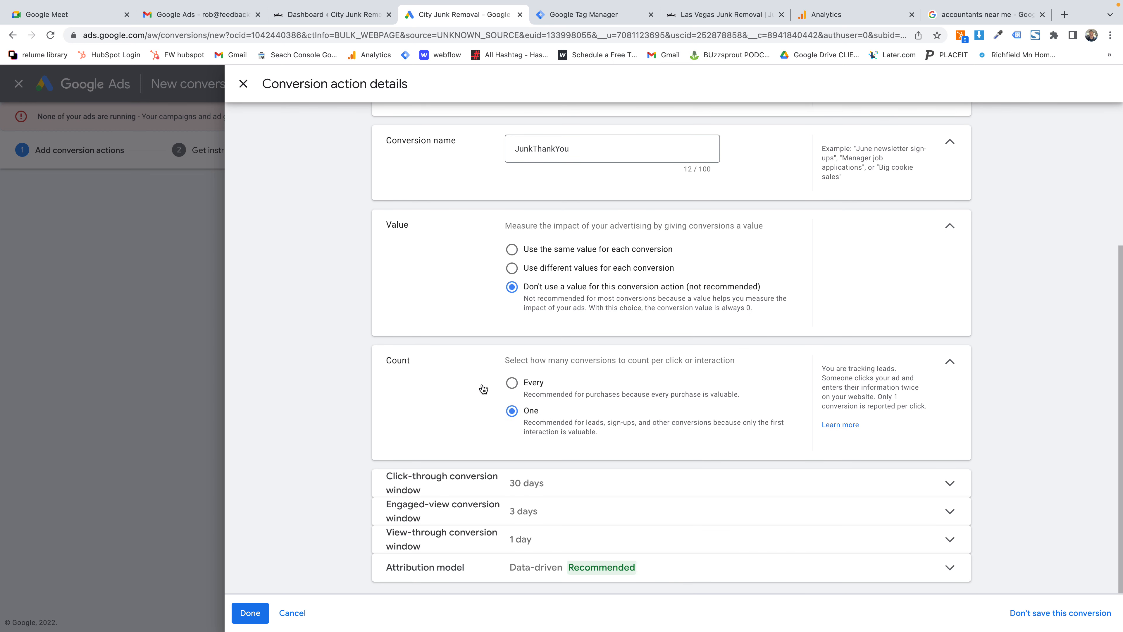
Set JunkThankYou's click-through conversion window to 3 weeks and finish the conversion action
left_click(475, 473)
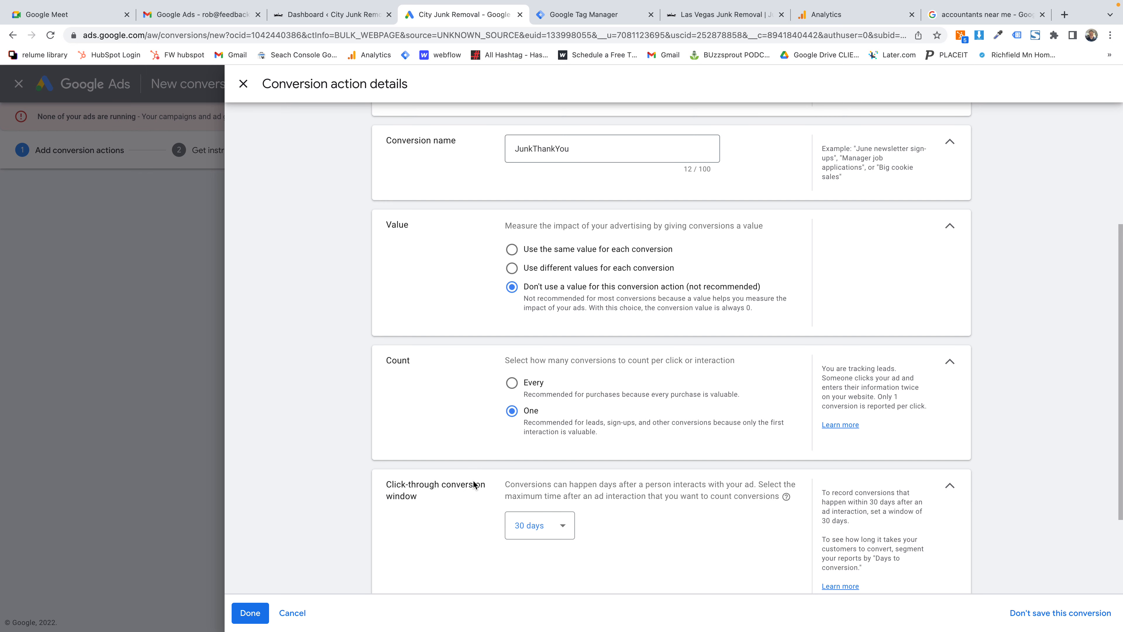
scroll(473, 485, "down", 3)
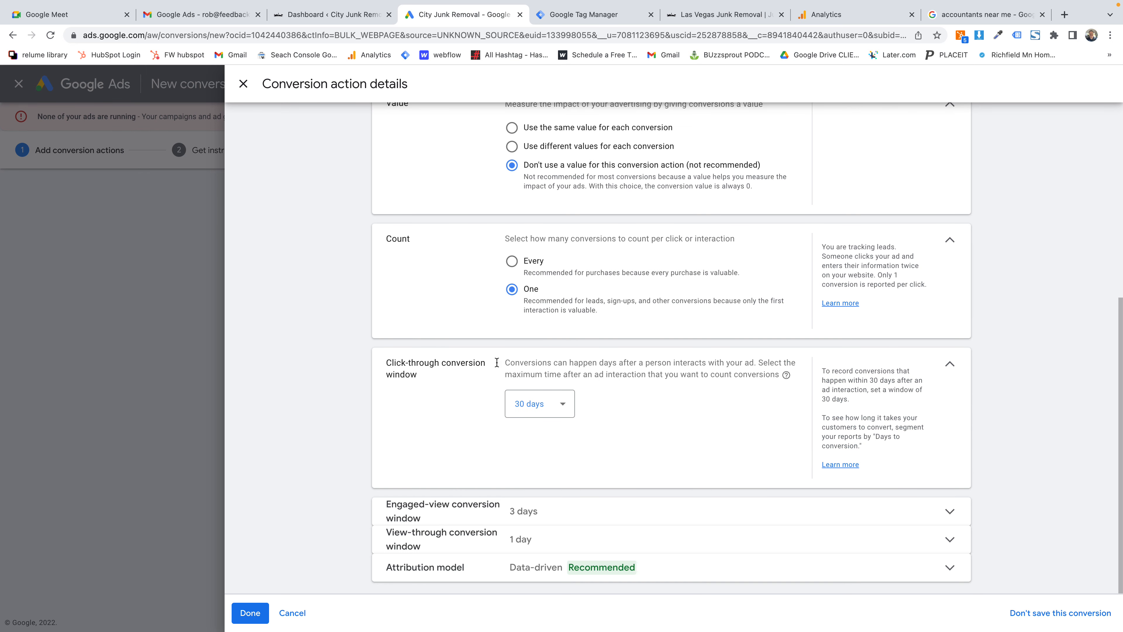
left_click(532, 403)
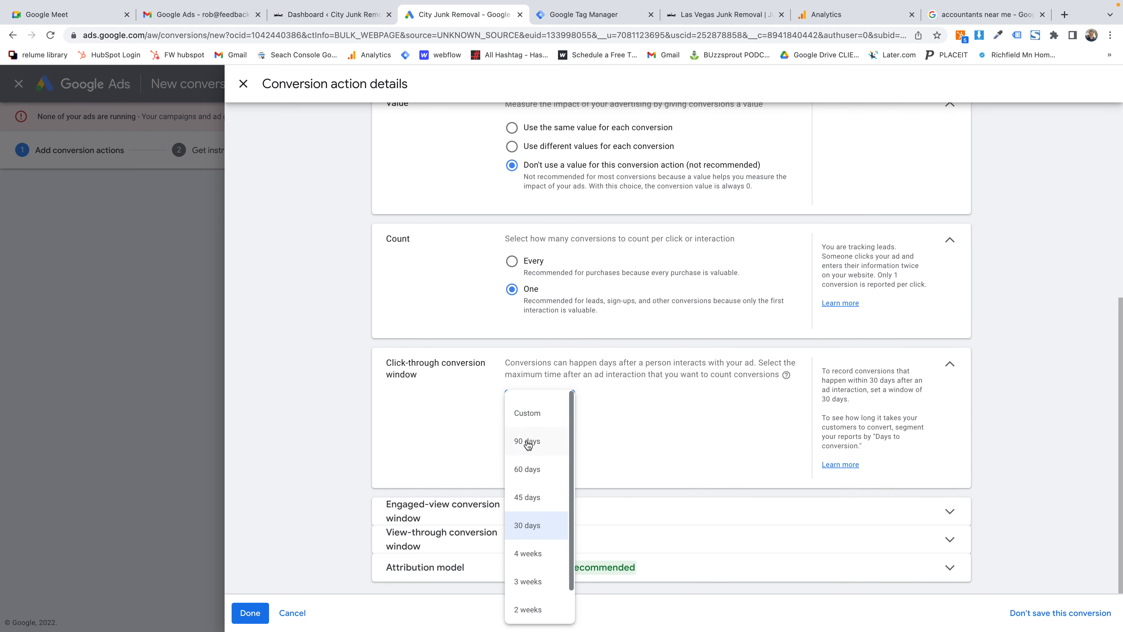
left_click(527, 583)
left_click(944, 367)
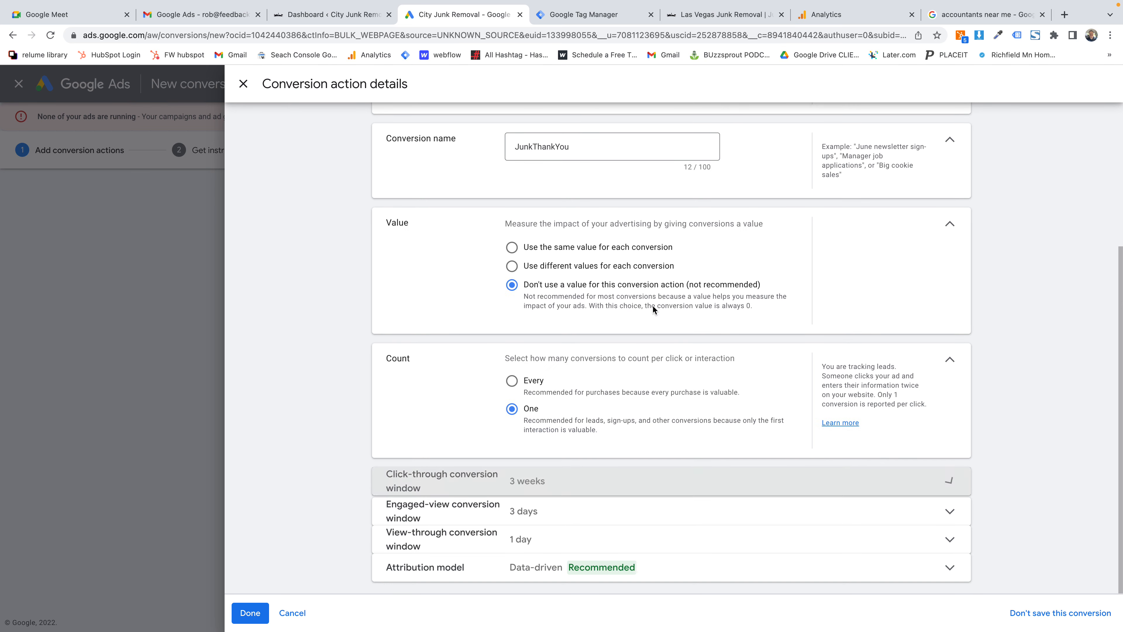
left_click(250, 612)
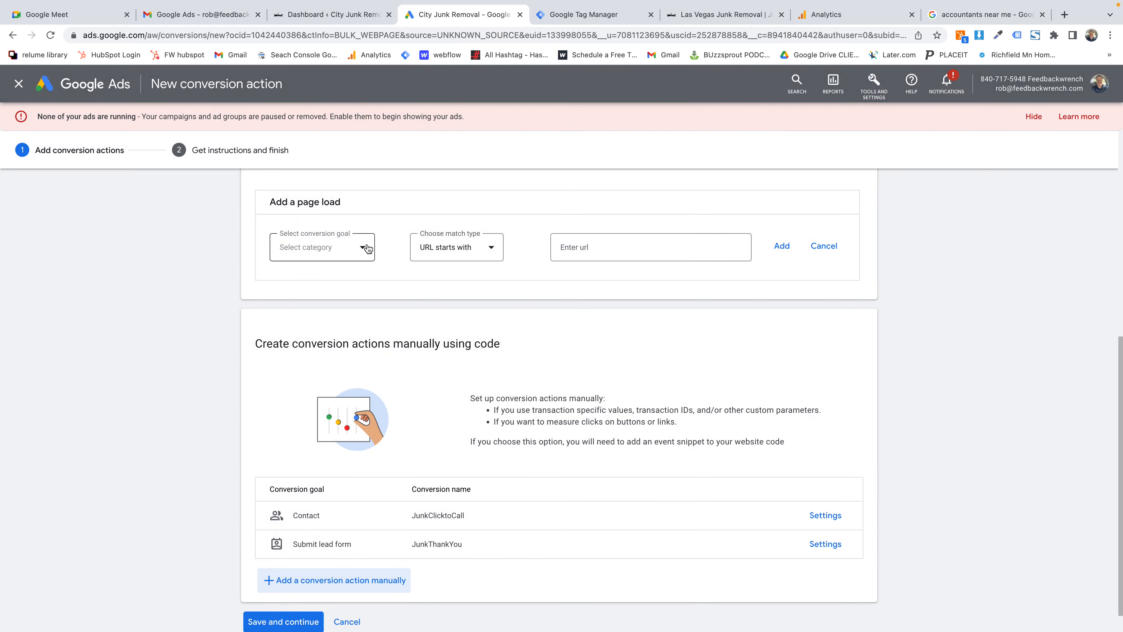
Save both manual conversion actions and bring up their Google Tag Manager installation instructions
scroll(389, 319, "up", 5)
scroll(389, 318, "down", 8)
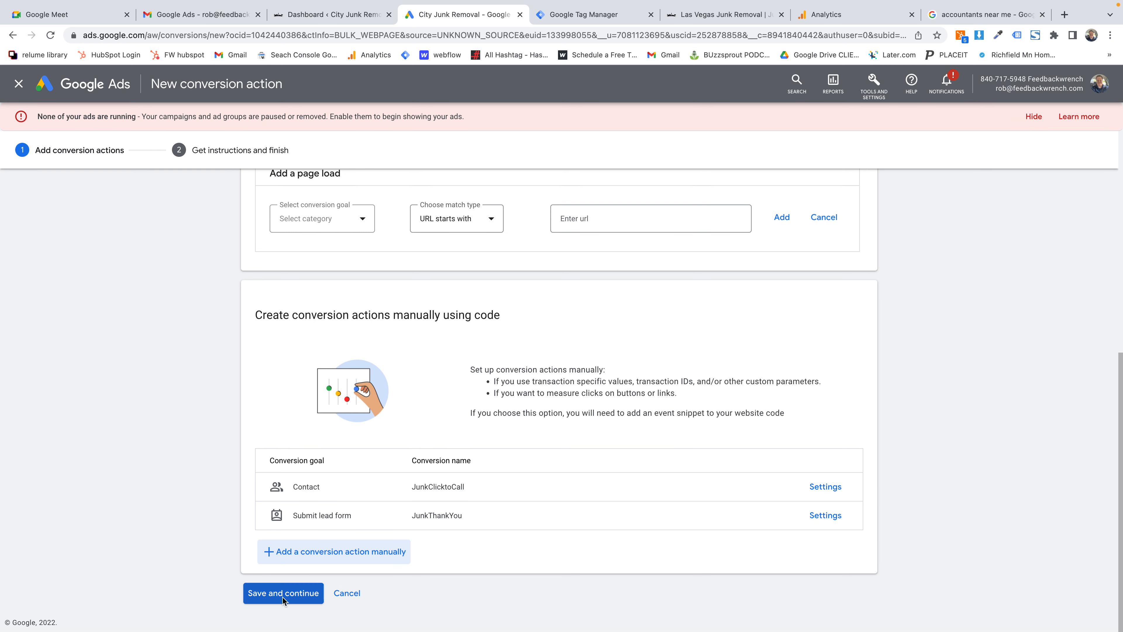
left_click(280, 593)
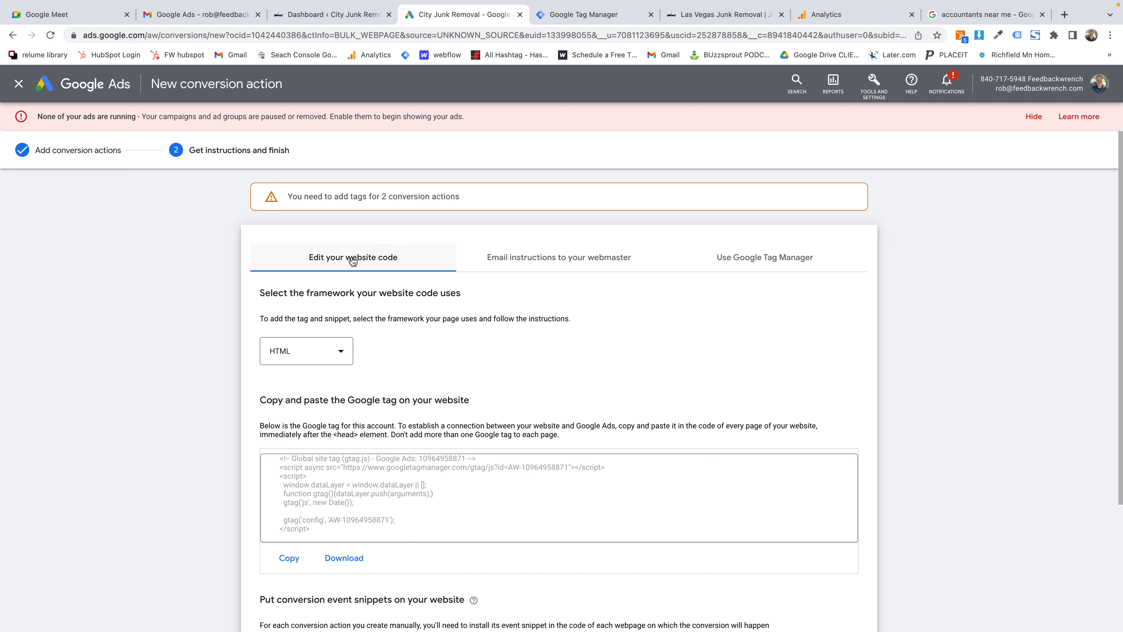
left_click(513, 263)
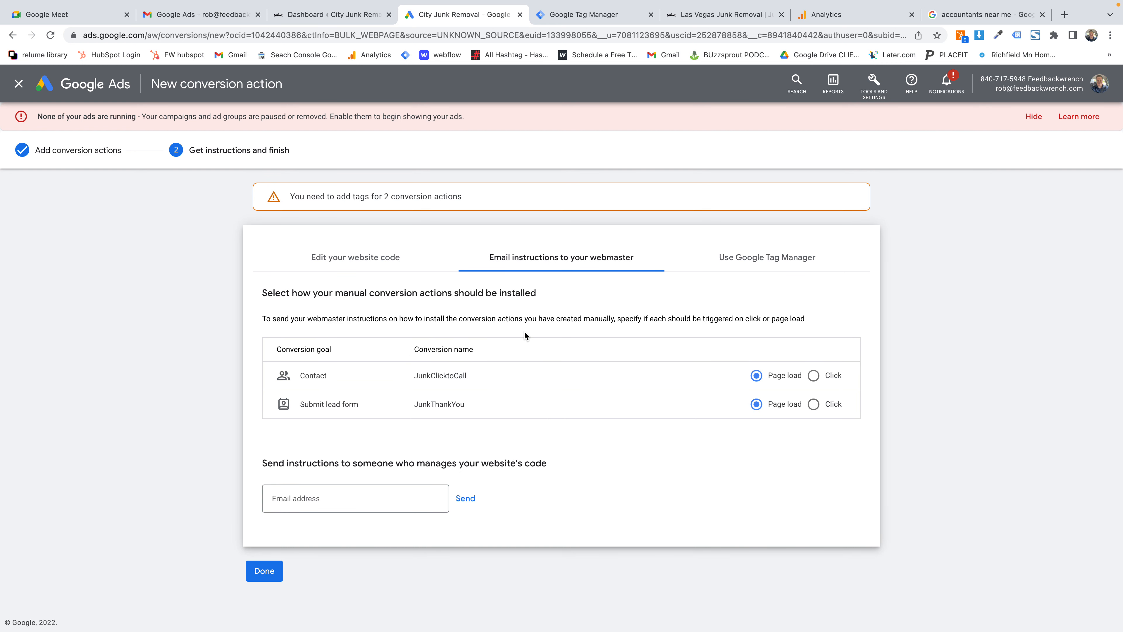
left_click(751, 262)
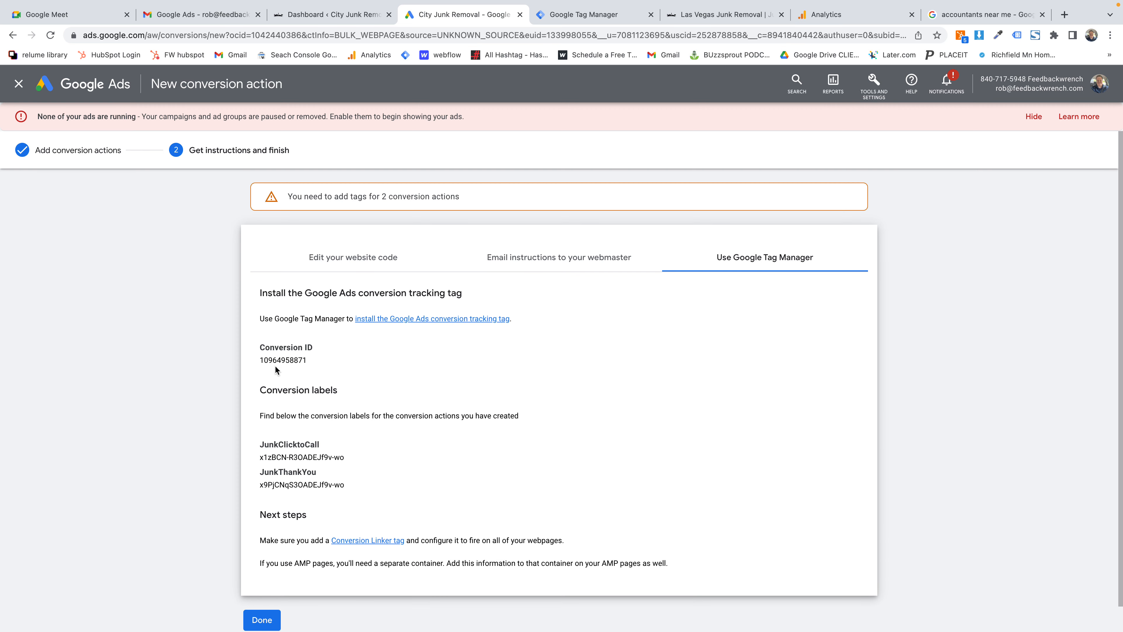
Switch to Tag Manager and create a Google Ads Conversion Tracking tag named GADS Click to Call
left_click(578, 15)
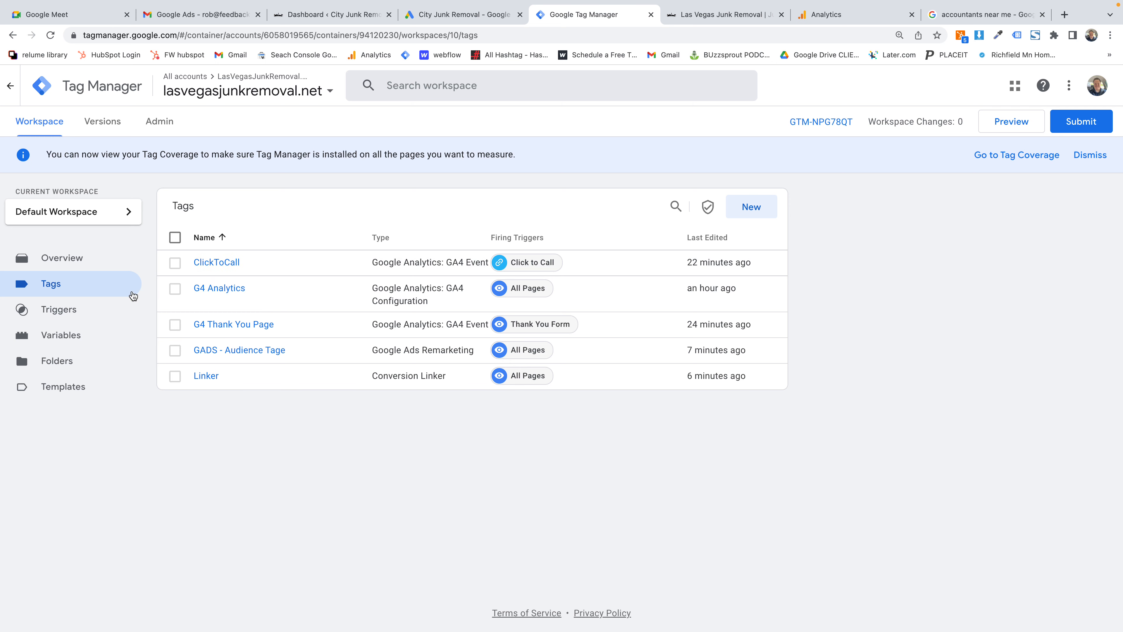
left_click(752, 207)
left_click(339, 89)
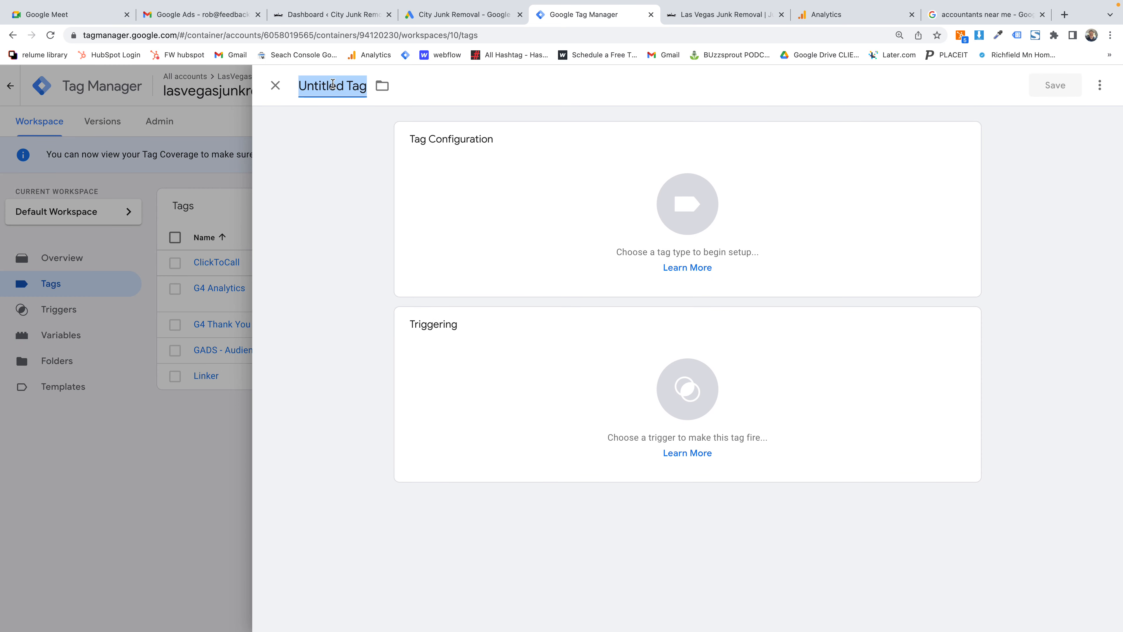
type("GAD")
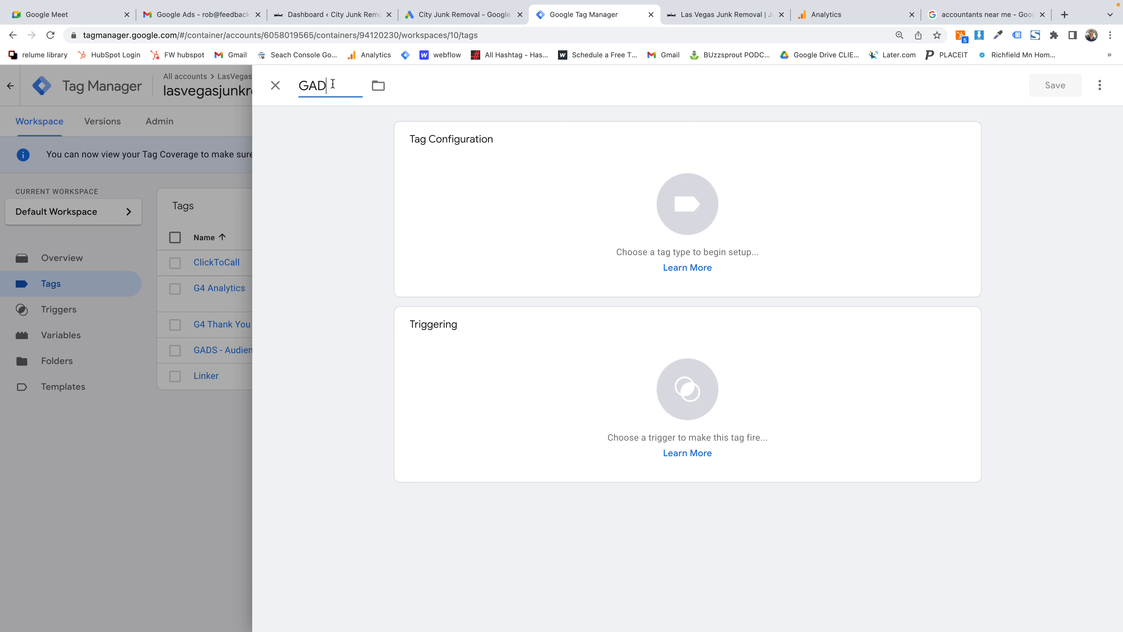
type("S Click to Call")
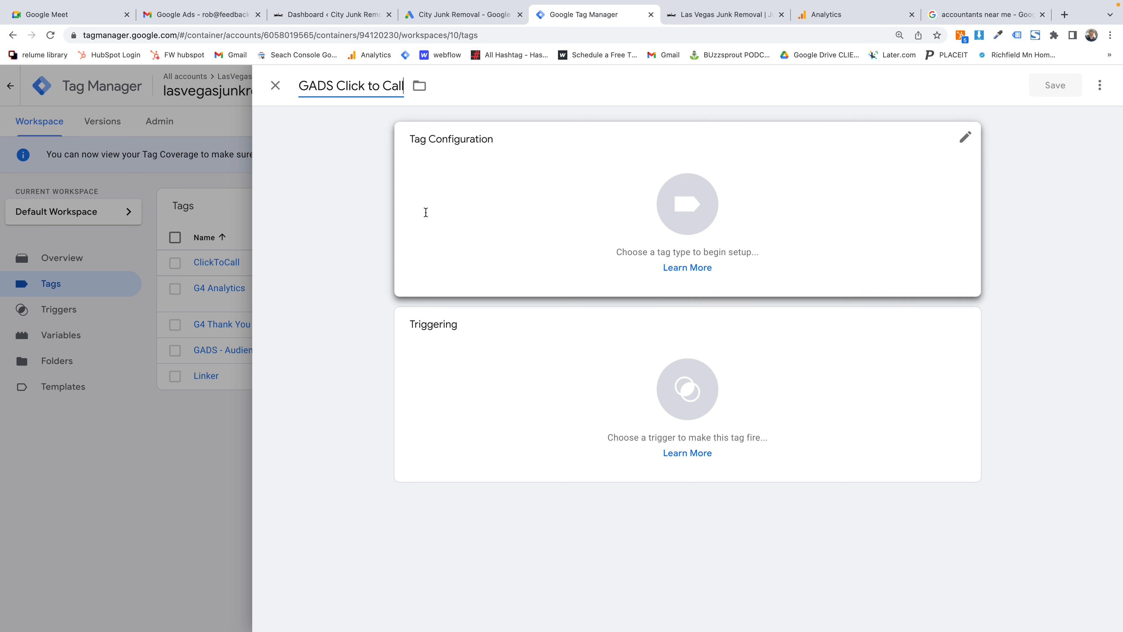
left_click(475, 203)
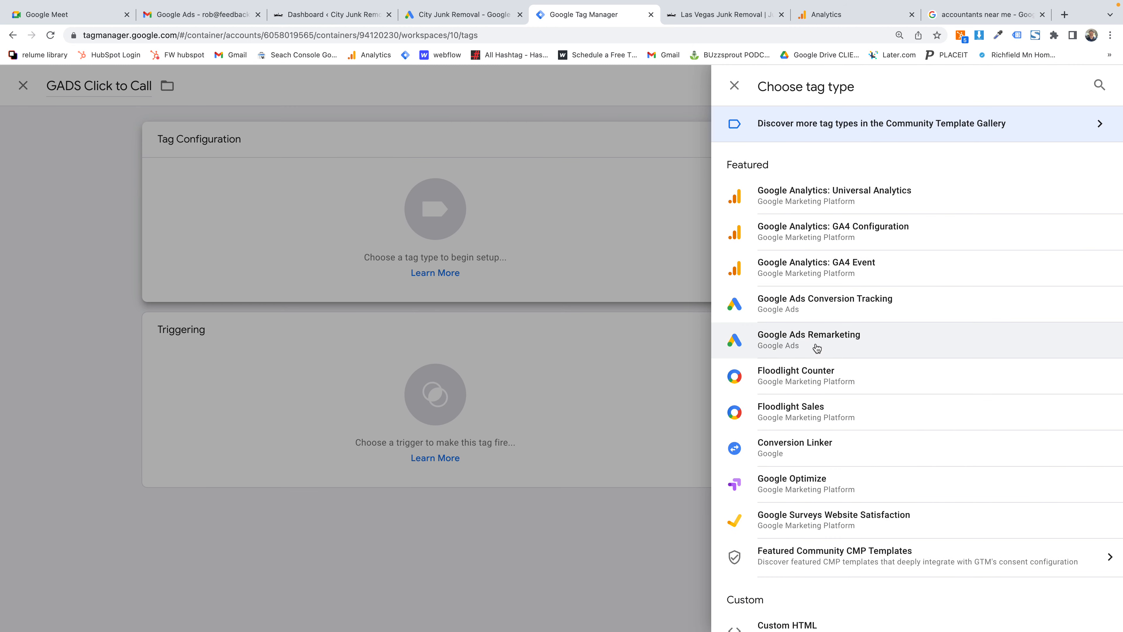
left_click(858, 305)
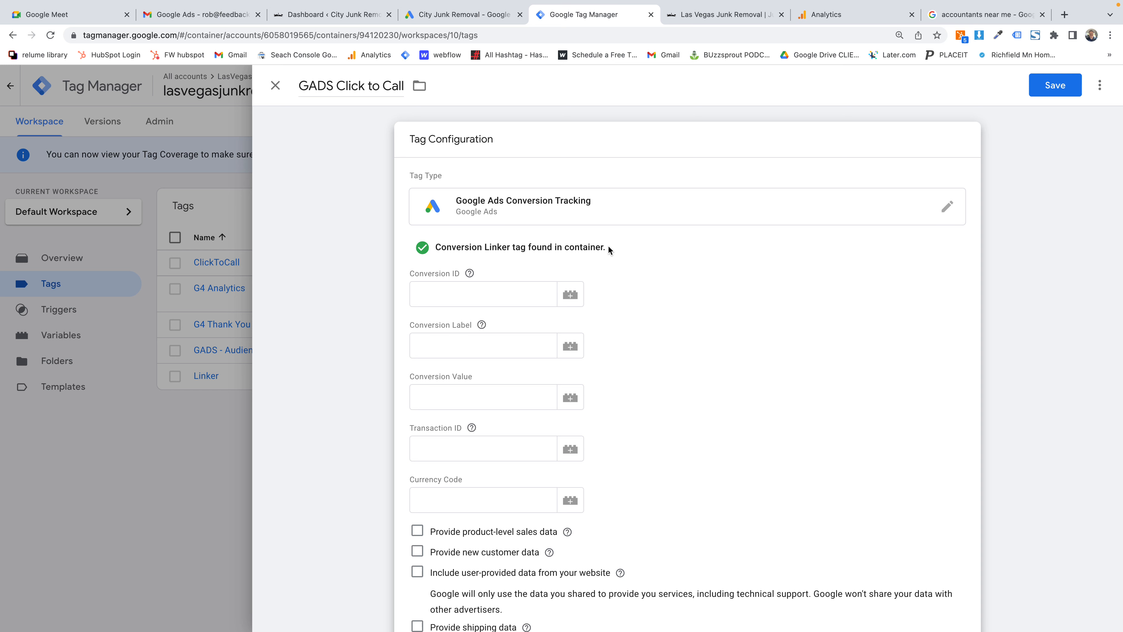
Copy the Conversion ID from the Google Ads instructions into the GADS Click to Call tag's Conversion ID in Tag Manager
left_click(451, 45)
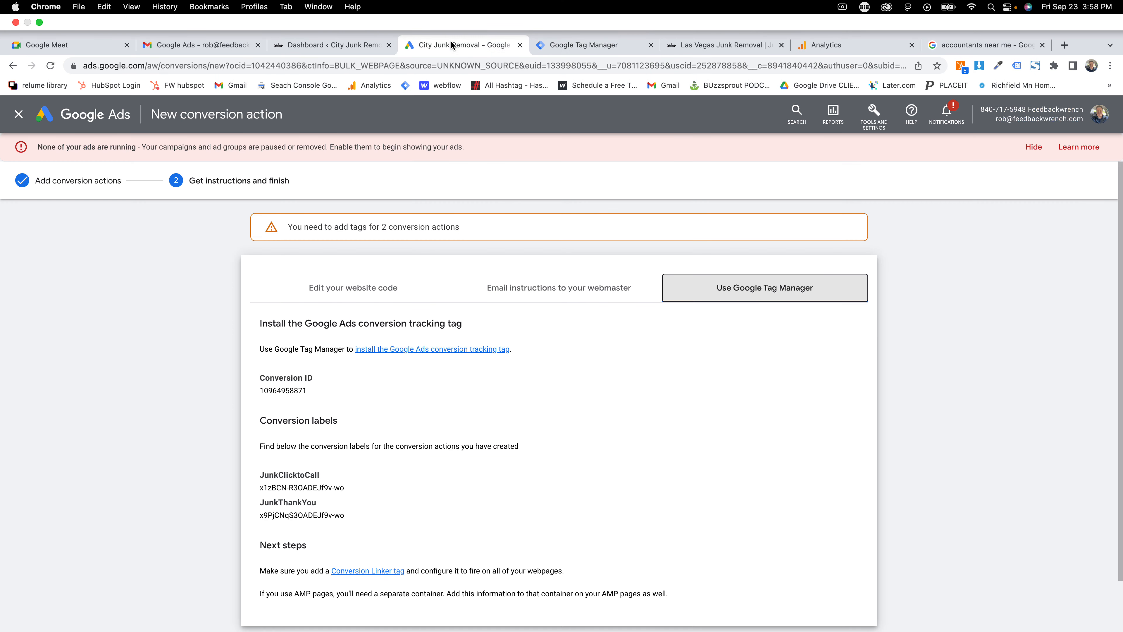
double_click(285, 390)
key("ctrl+c")
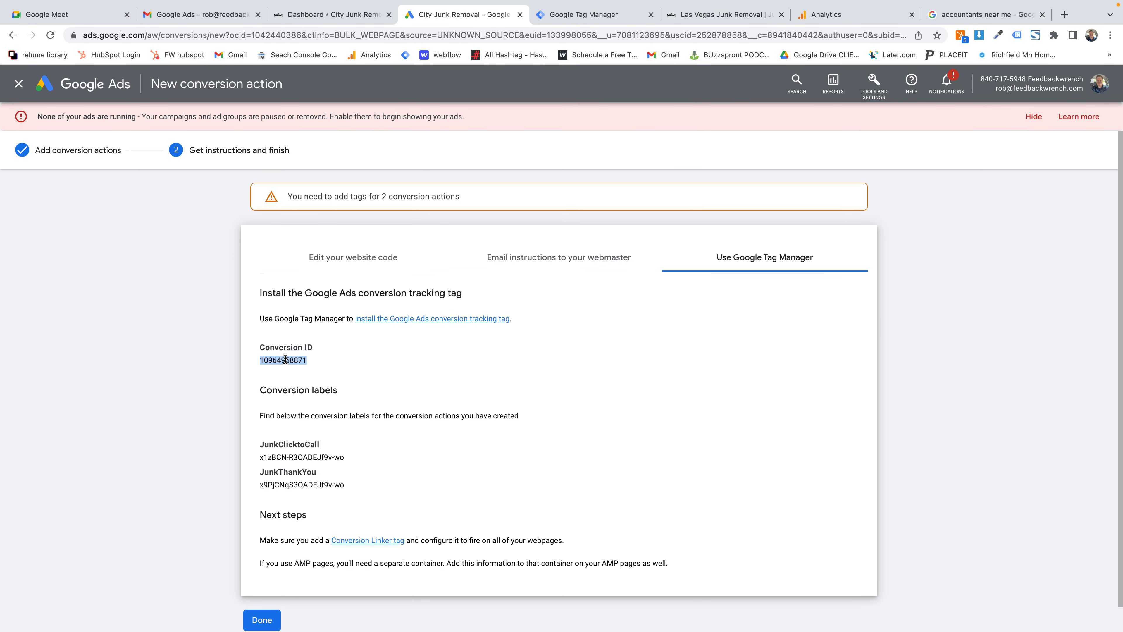
left_click(593, 14)
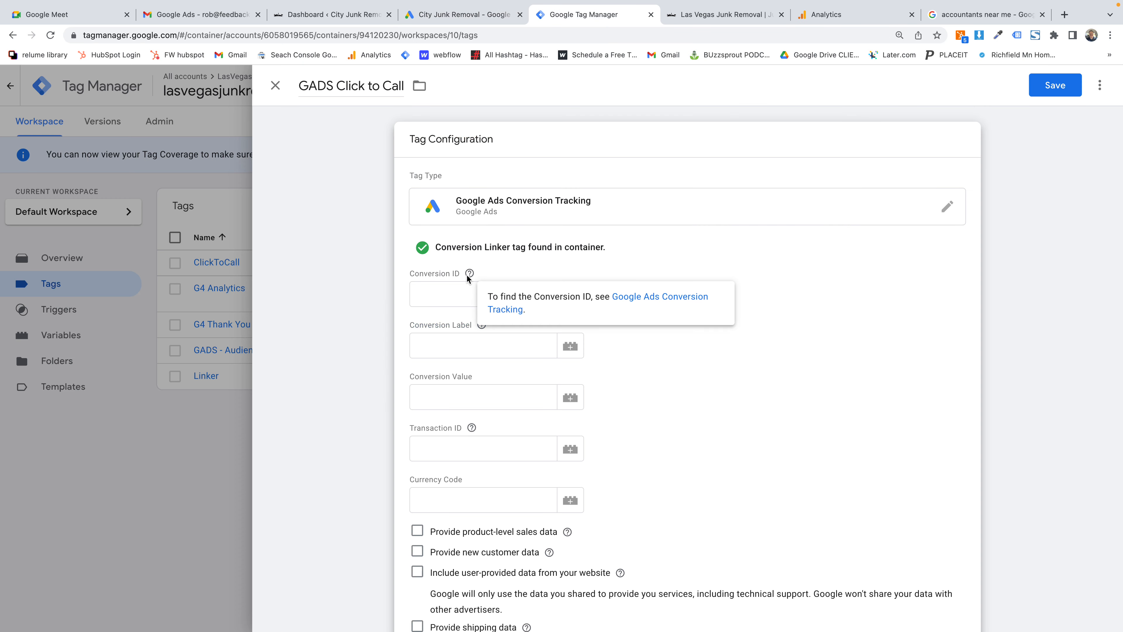
left_click(461, 297)
key("ctrl+v")
Copy the JunkClicktoCall conversion label from Google Ads into the GADS Click to Call tag's Conversion Label in Tag Manager
left_click(480, 14)
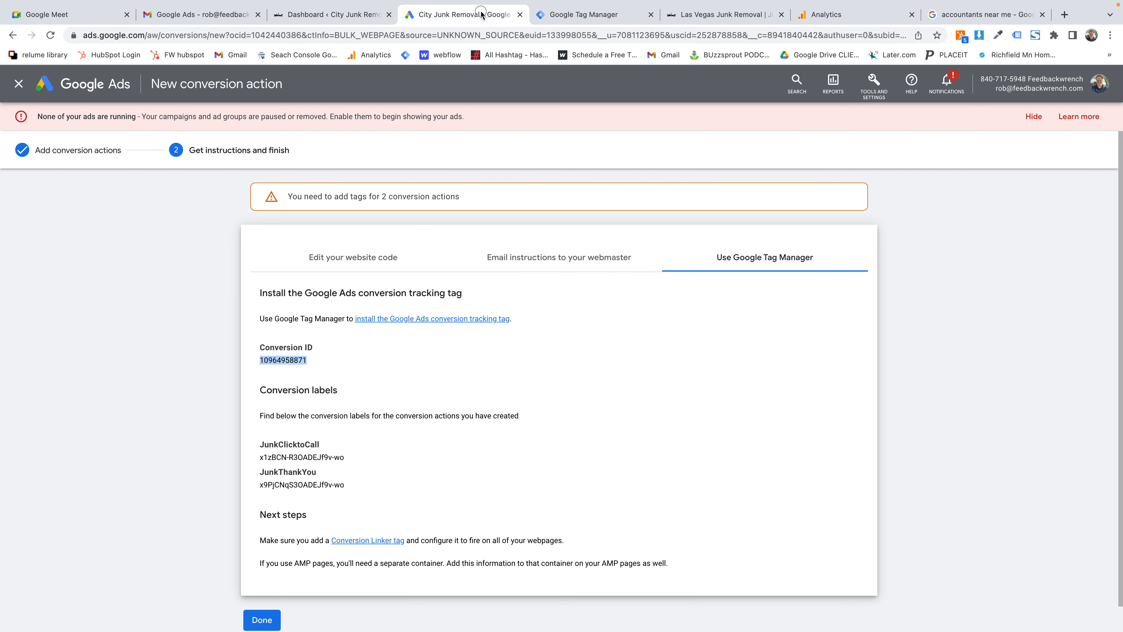
scroll(279, 443, "down", 1)
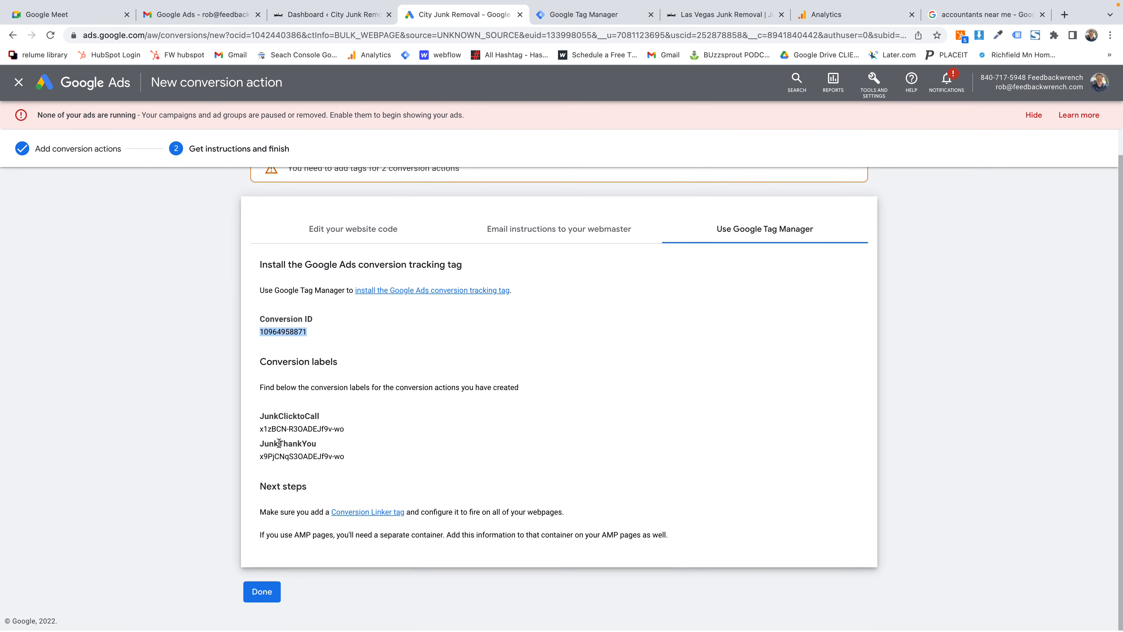
scroll(279, 441, "up", 5)
triple_click(291, 406)
key("ctrl+c")
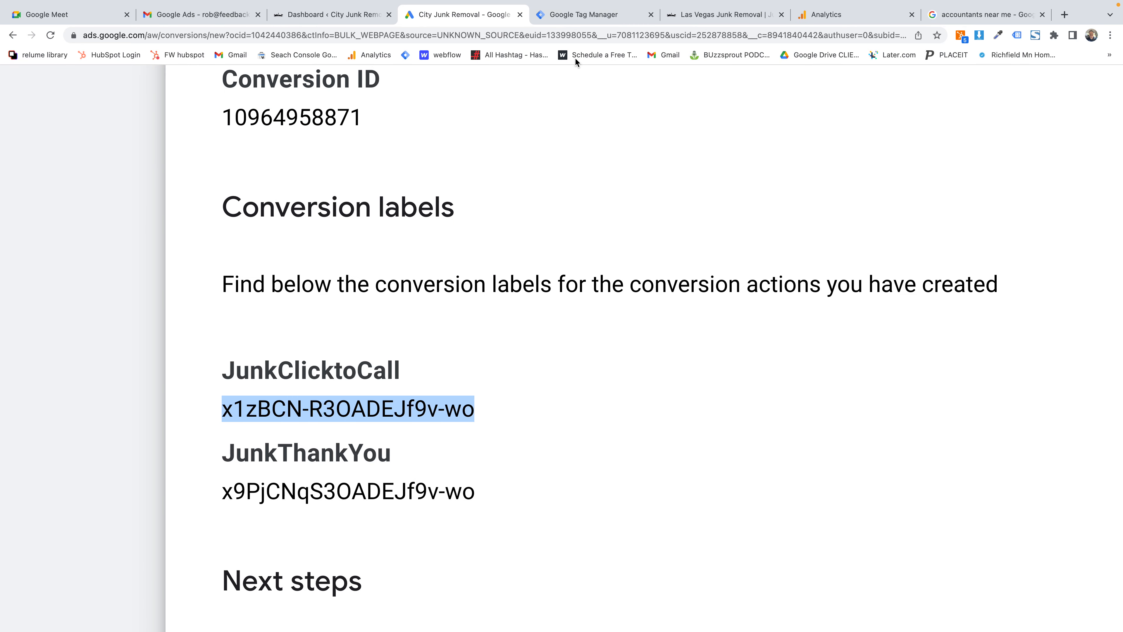
left_click(588, 16)
left_click(442, 345)
key("ctrl+v")
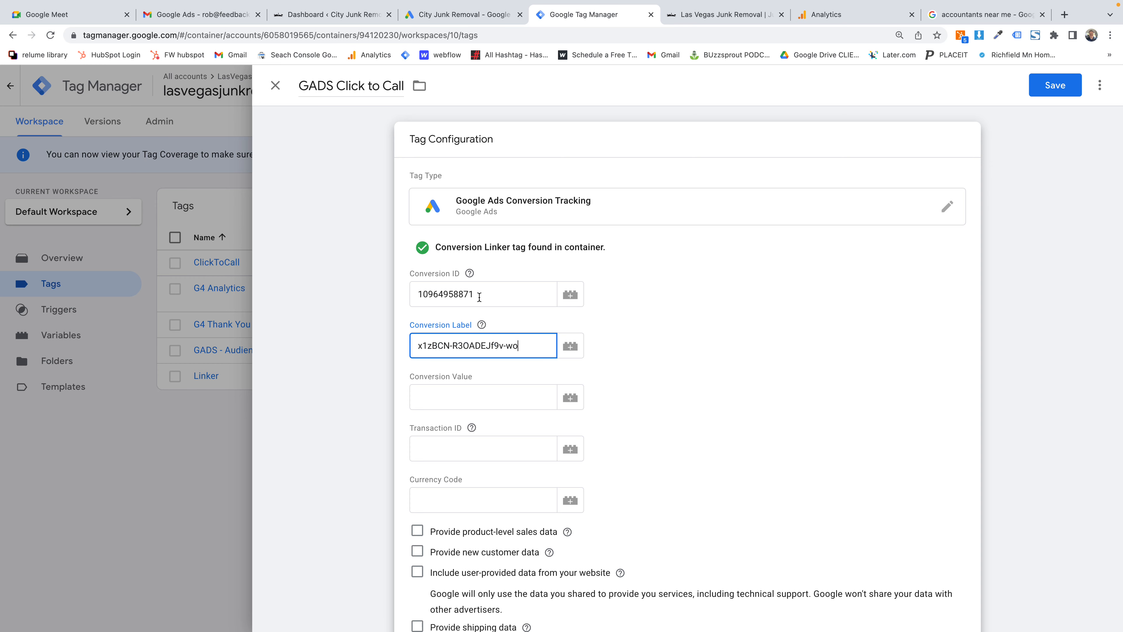
Set the GADS Click to Call tag to fire on the Click to Call trigger and save it
scroll(479, 296, "down", 6)
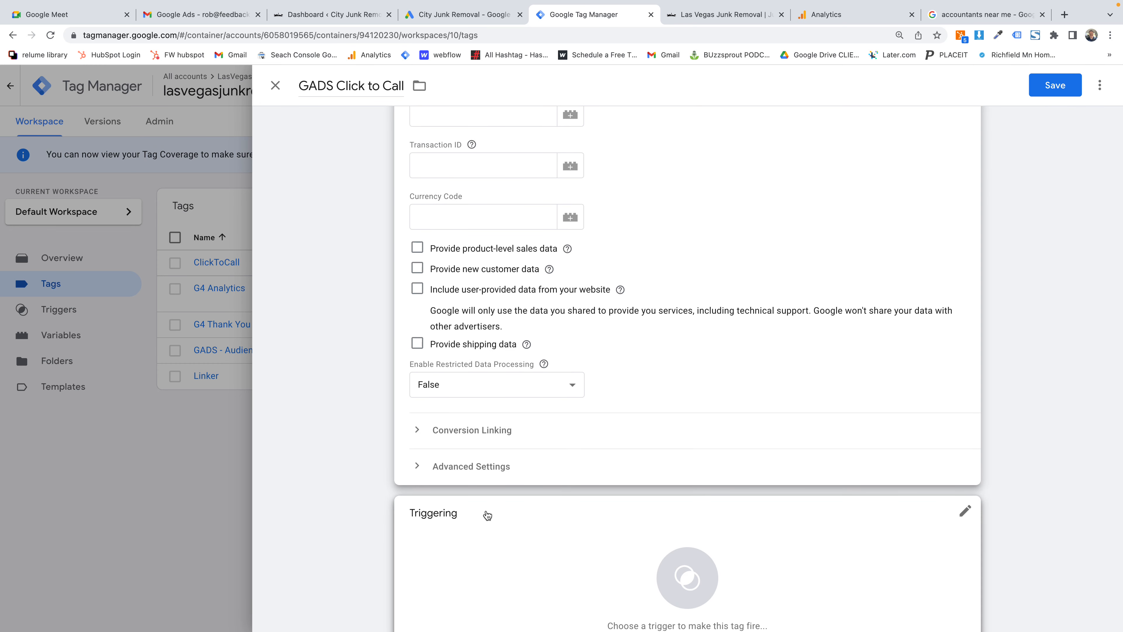
left_click(338, 450)
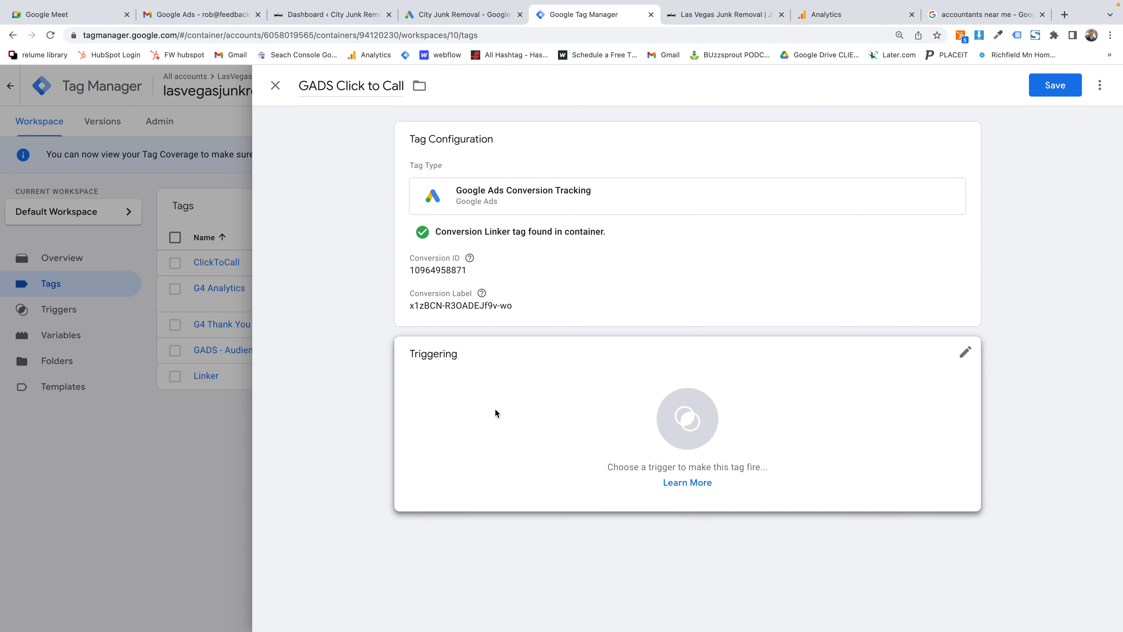
left_click(488, 401)
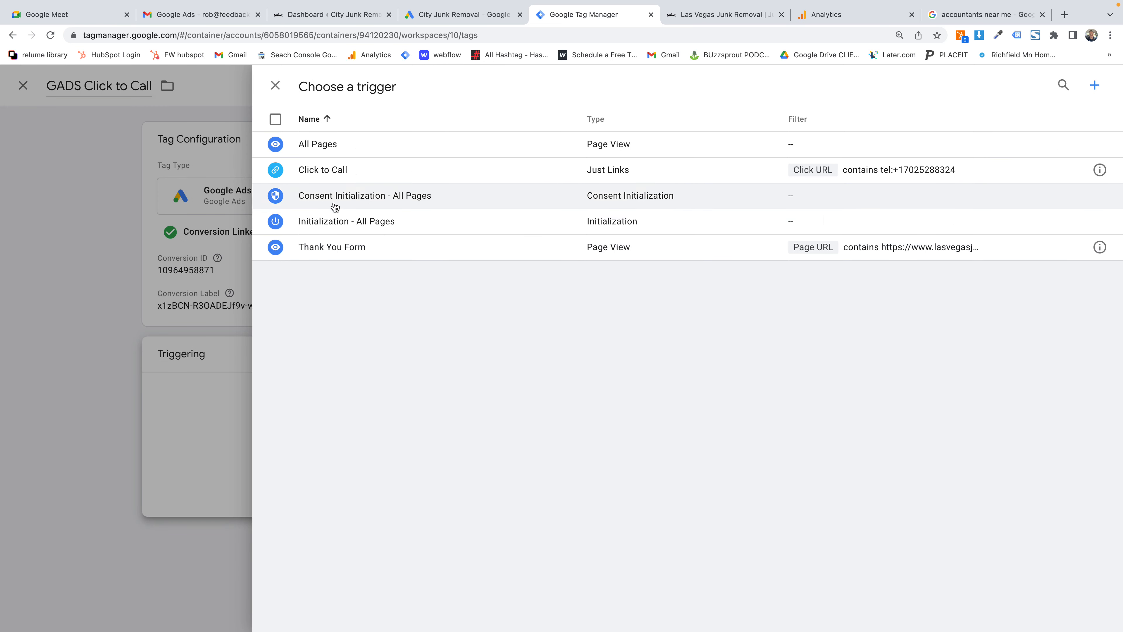
left_click(338, 172)
left_click(1056, 85)
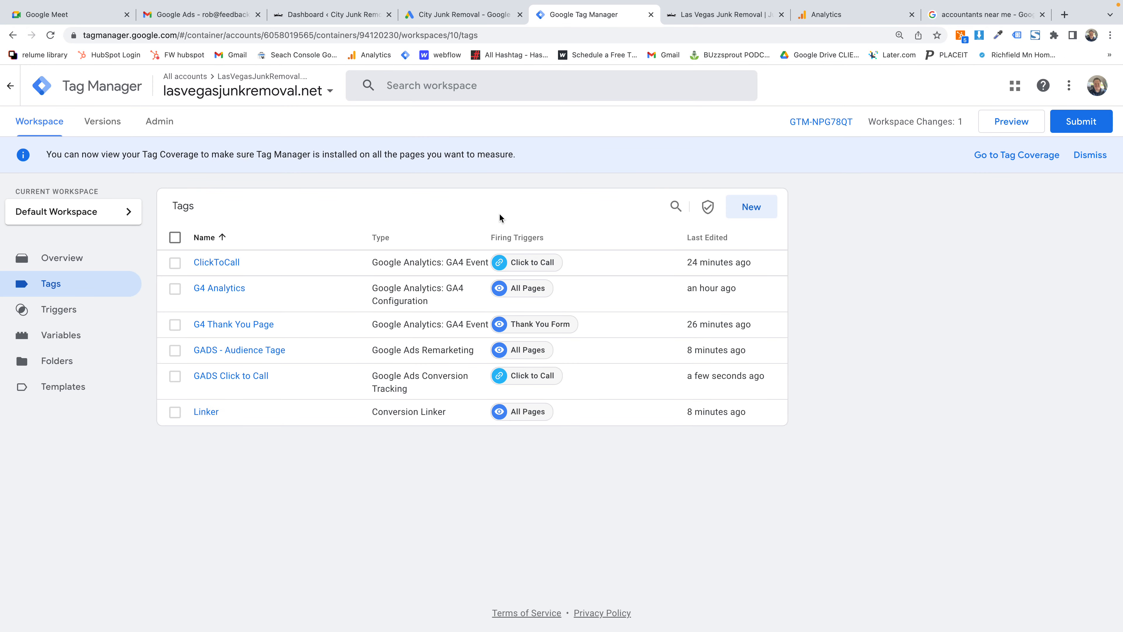
Switch back to Google Ads and copy the Conversion ID from the tag instructions
left_click(465, 14)
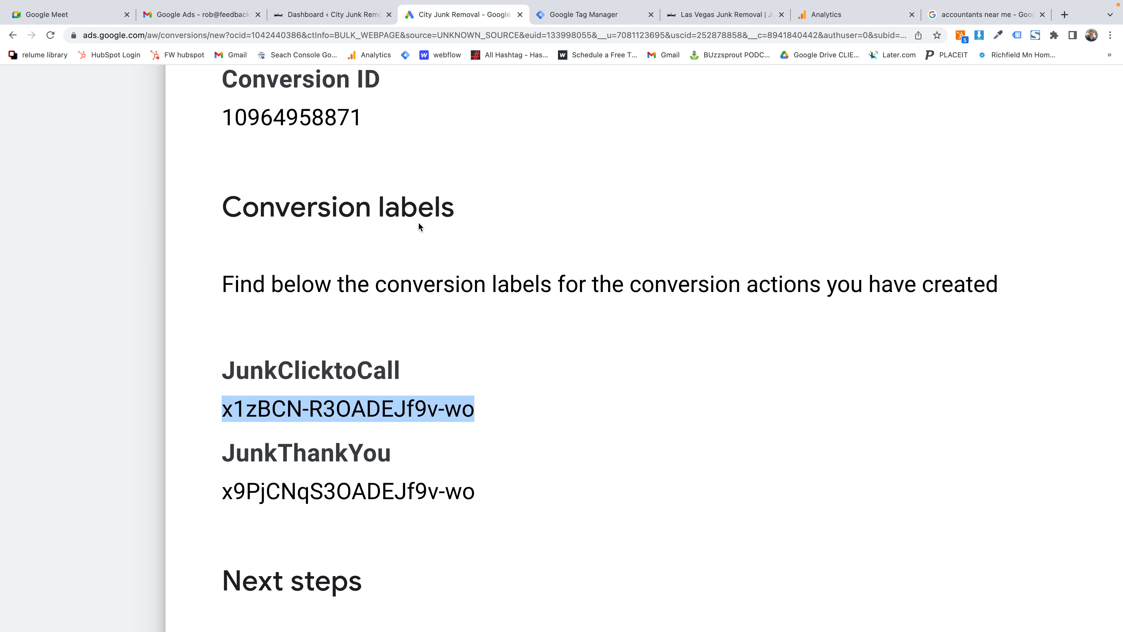
double_click(306, 493)
double_click(301, 117)
key("super+c")
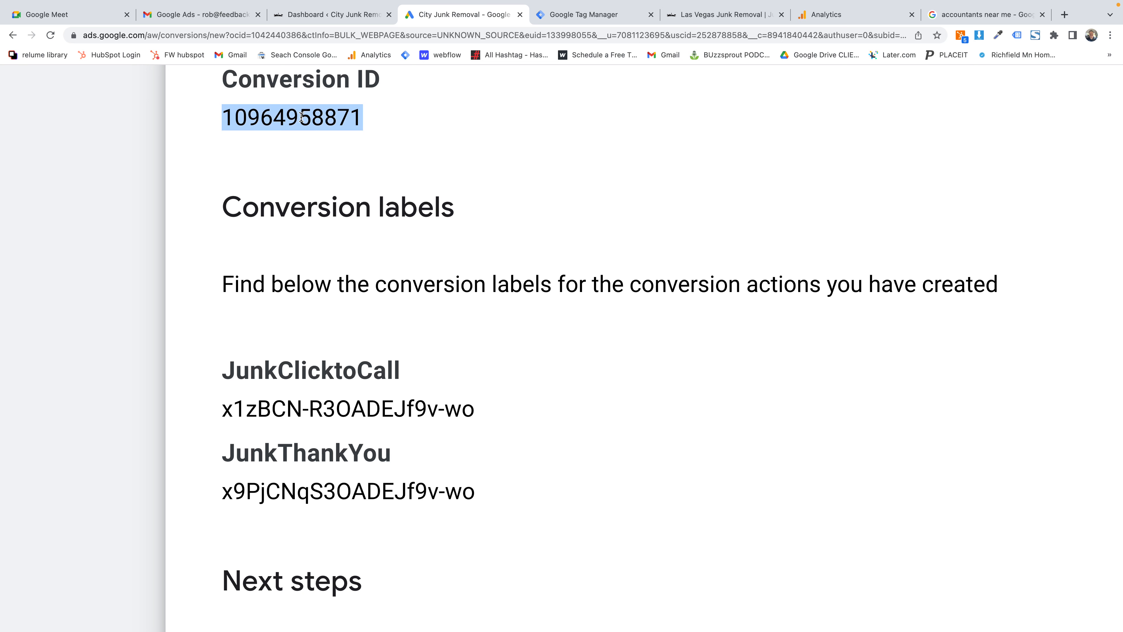
Switch to Tag Manager and create a Google Ads Conversion Tracking tag named GADS Thank YOu Form
left_click(612, 15)
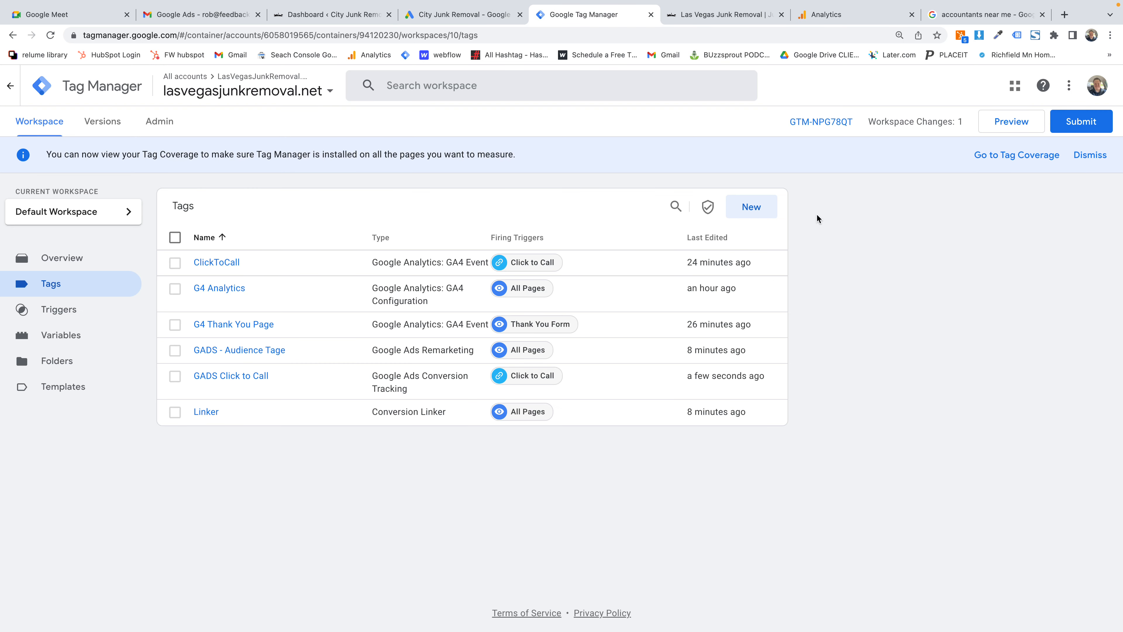
left_click(768, 211)
left_click(334, 80)
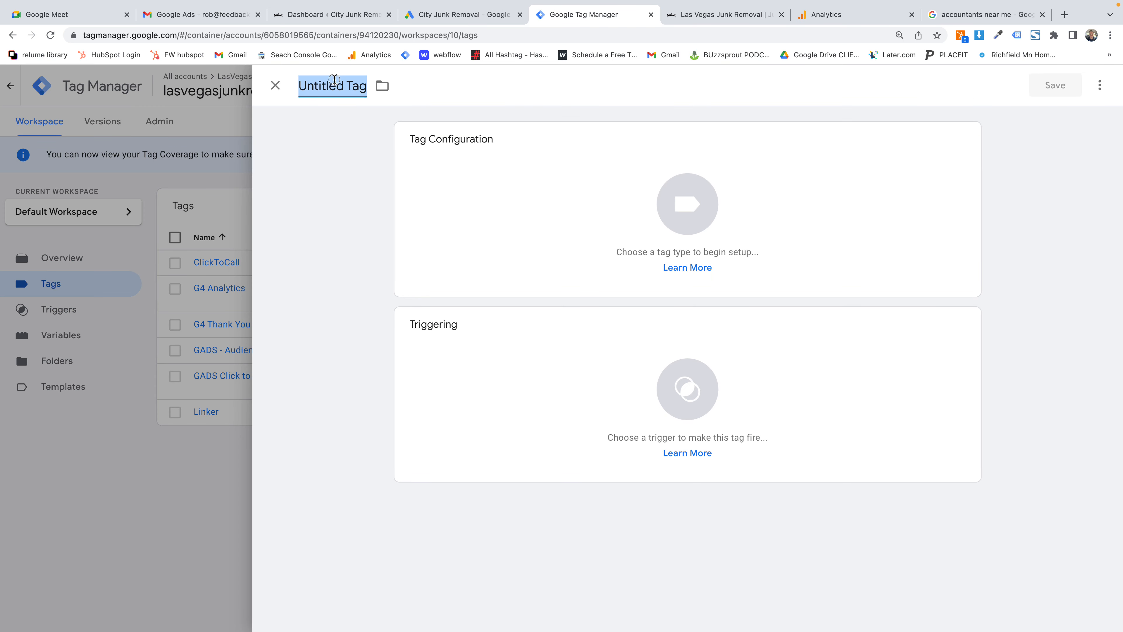
type("GADS T")
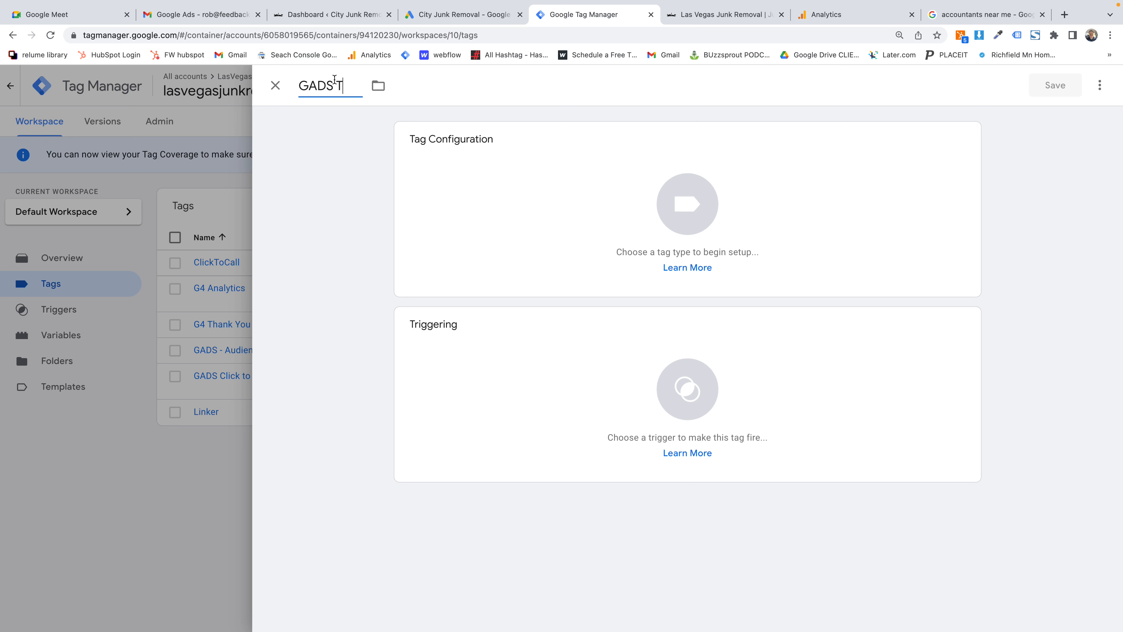
type("hank YOu Form")
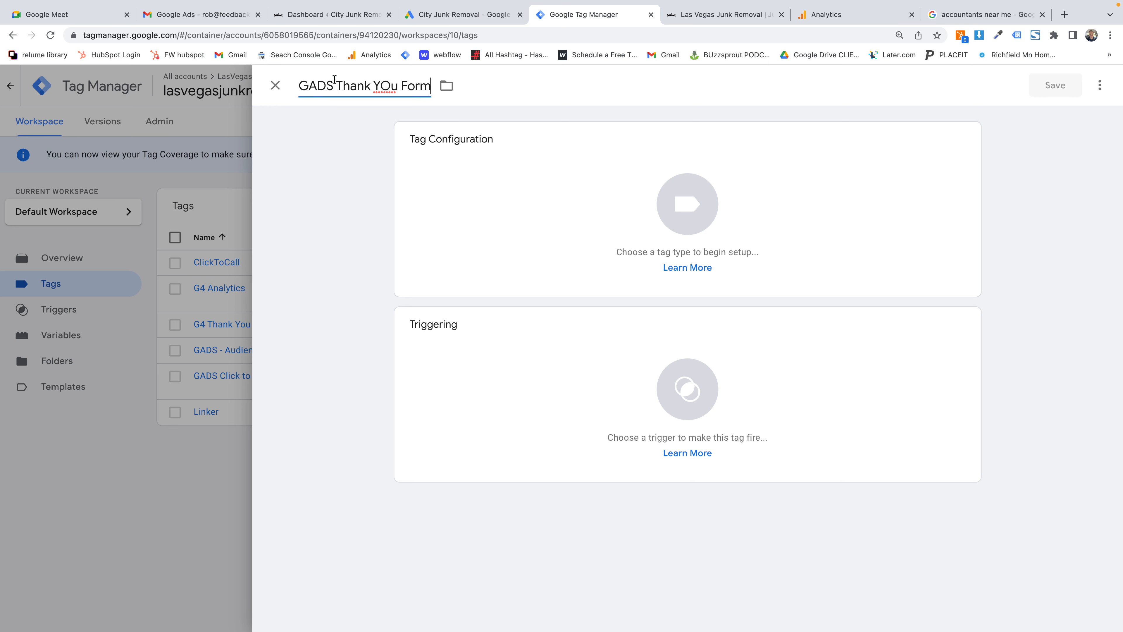
left_click(505, 238)
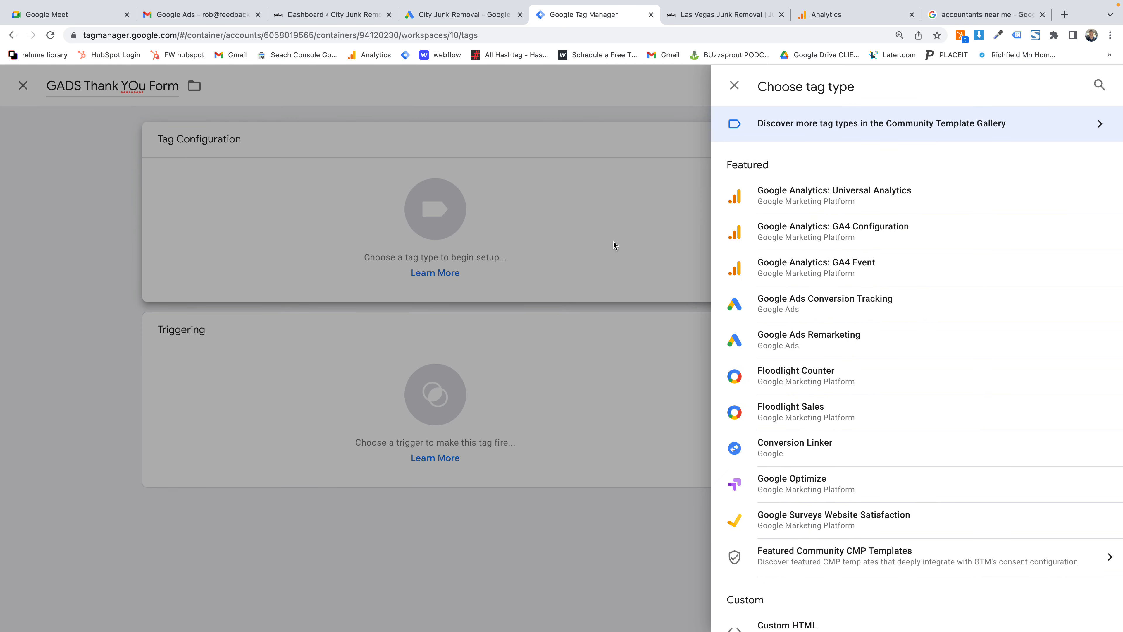
left_click(825, 300)
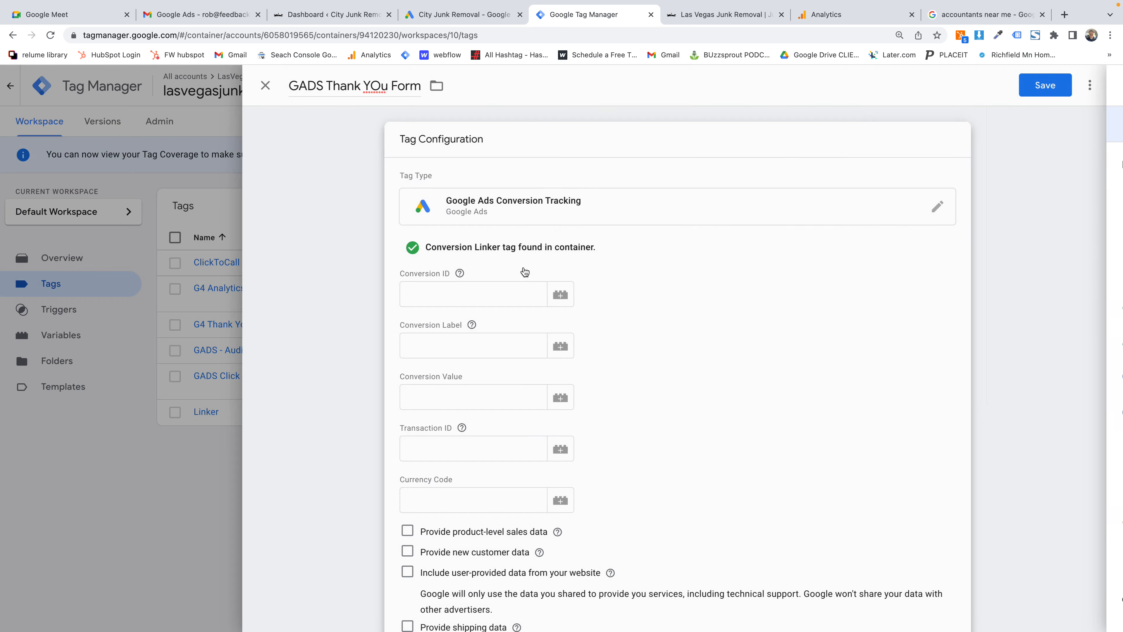
Fill in the GADS Thank YOu Form tag with the copied Conversion ID and the JunkThankYou conversion label from Google Ads
left_click(483, 292)
key("super+v")
left_click(476, 15)
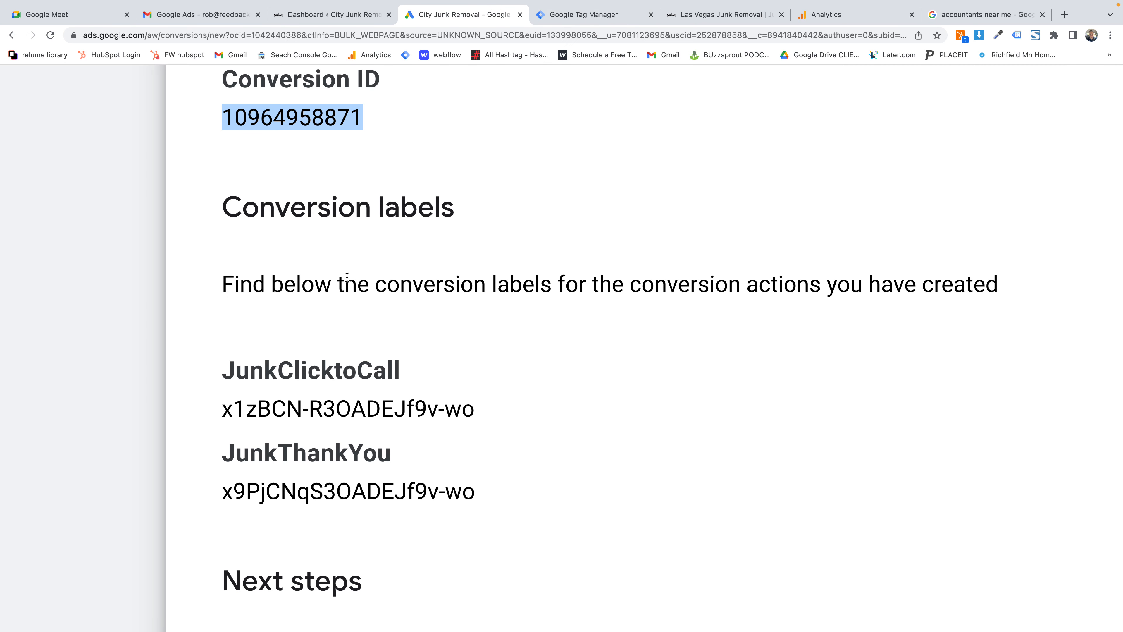
double_click(318, 485)
triple_click(318, 485)
key("super+c")
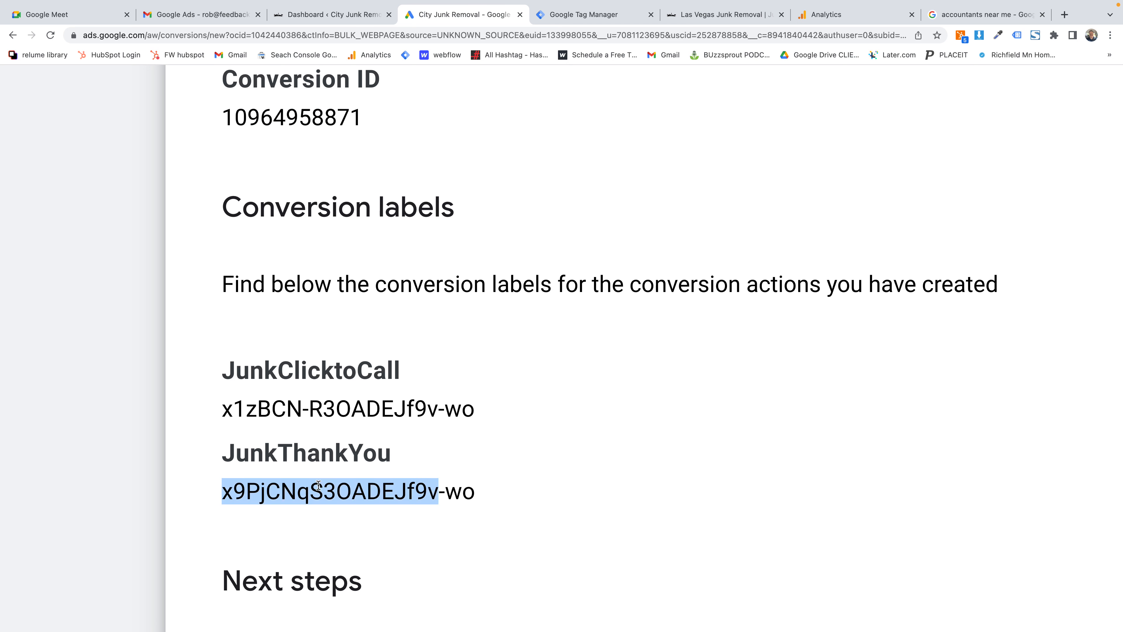
left_click(585, 16)
left_click(491, 345)
key("super+v")
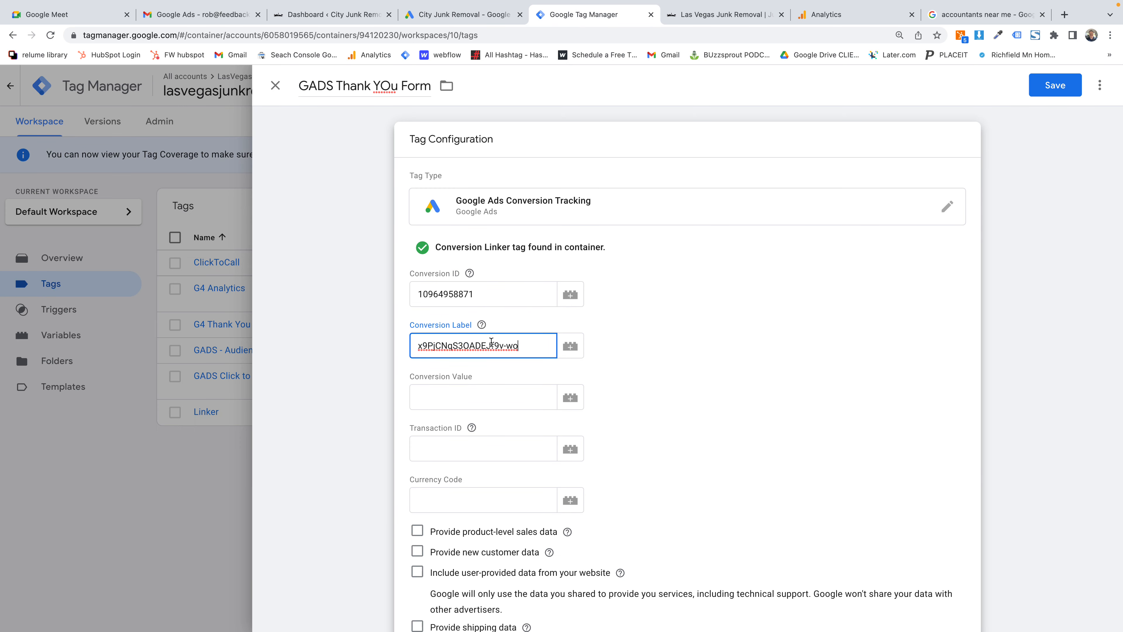
Set the GADS Thank YOu Form tag to fire on the Thank You Form trigger and save it
scroll(492, 345, "down", 8)
left_click(476, 513)
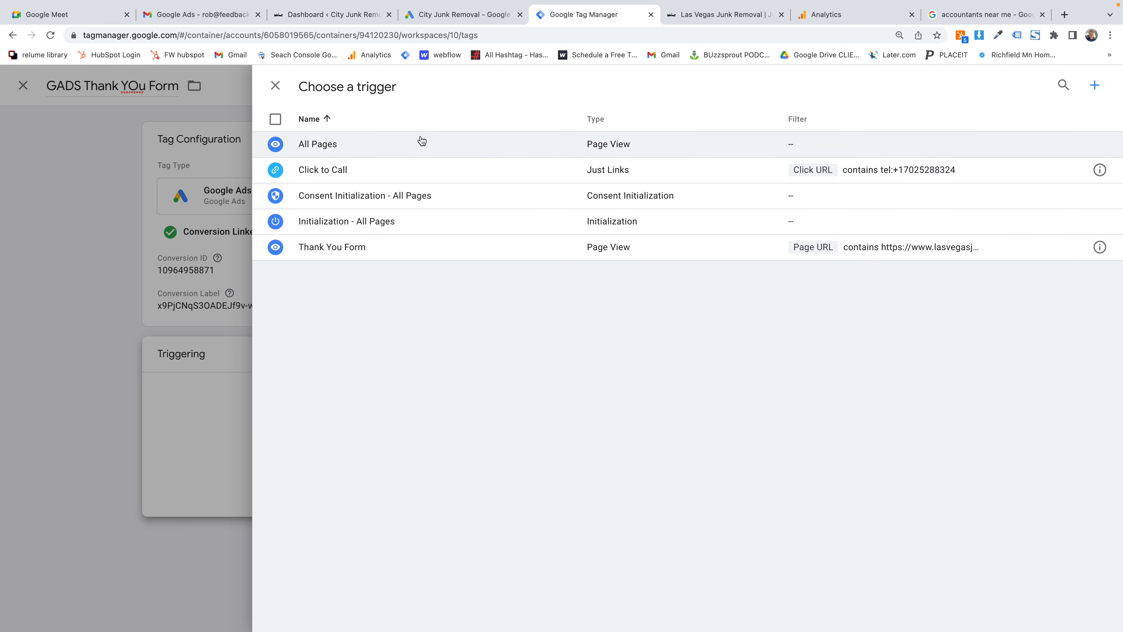
left_click(332, 246)
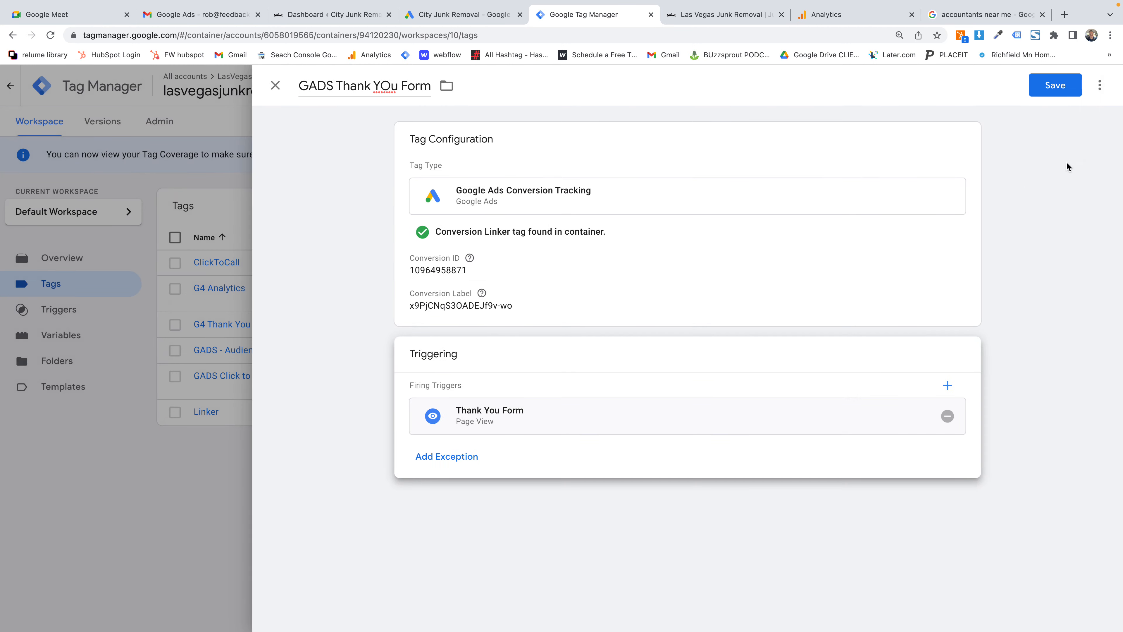
left_click(1055, 85)
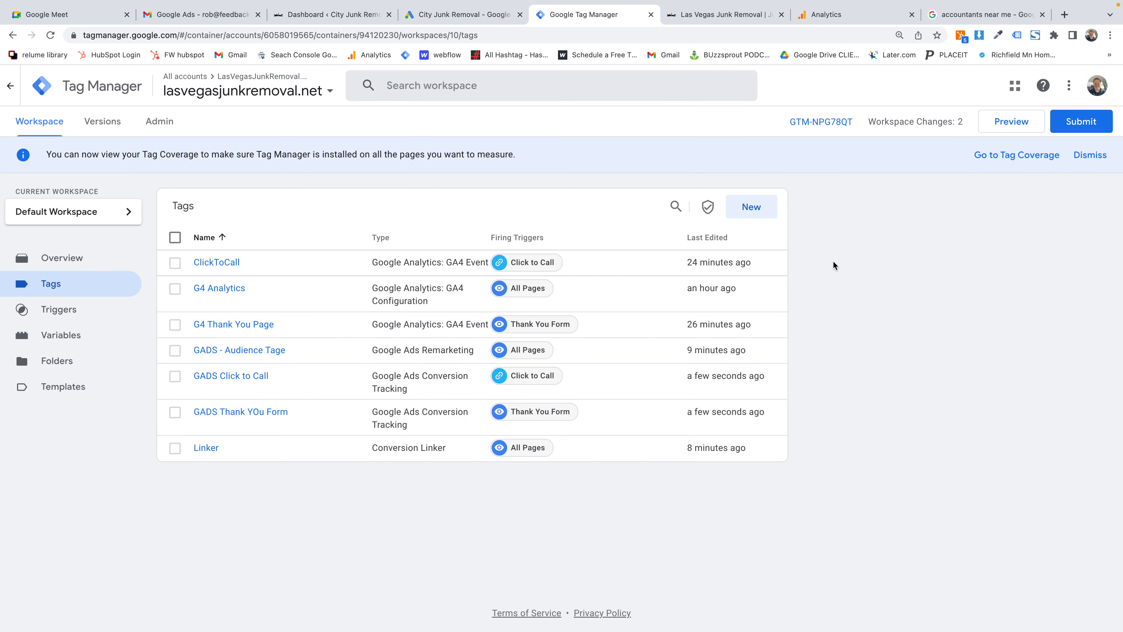
Publish the workspace changes as a version named GADS, then close its summary and return to the workspace
left_click(1070, 126)
left_click(497, 232)
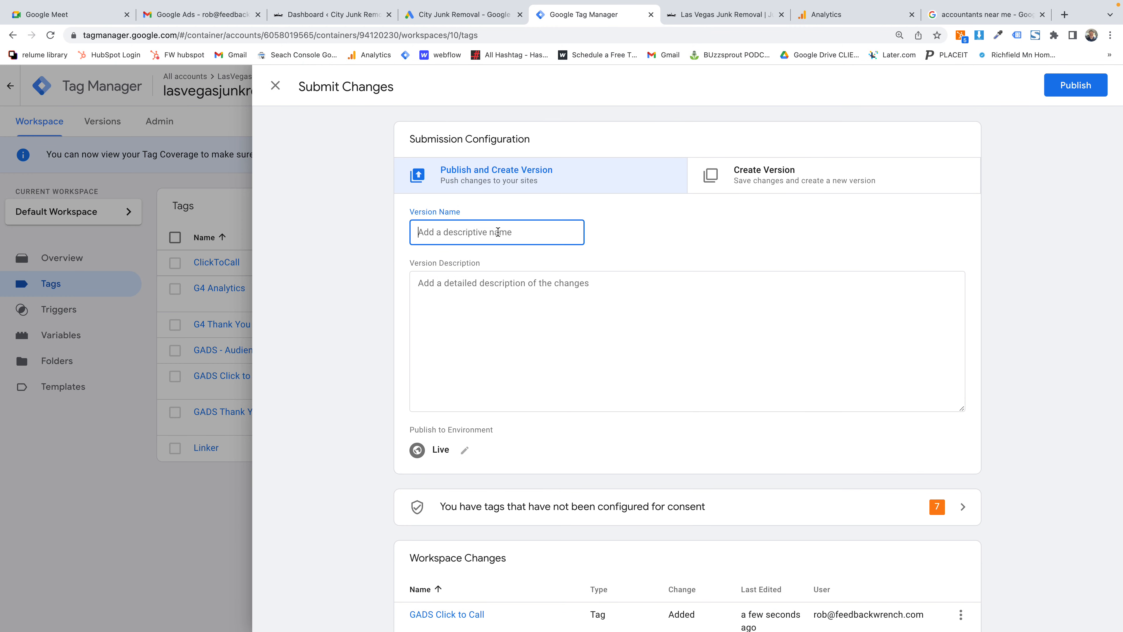
type("GADS")
left_click(1098, 84)
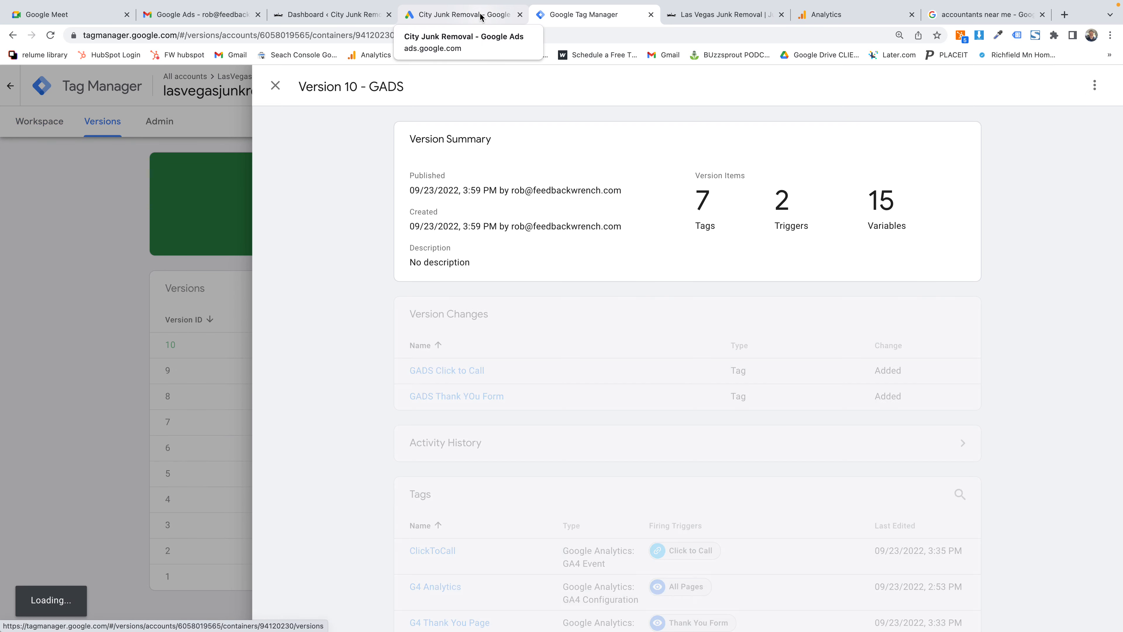
left_click(275, 85)
left_click(66, 120)
Switch to Google Ads and finish the new conversion action setup, returning to the conversions summary
left_click(462, 14)
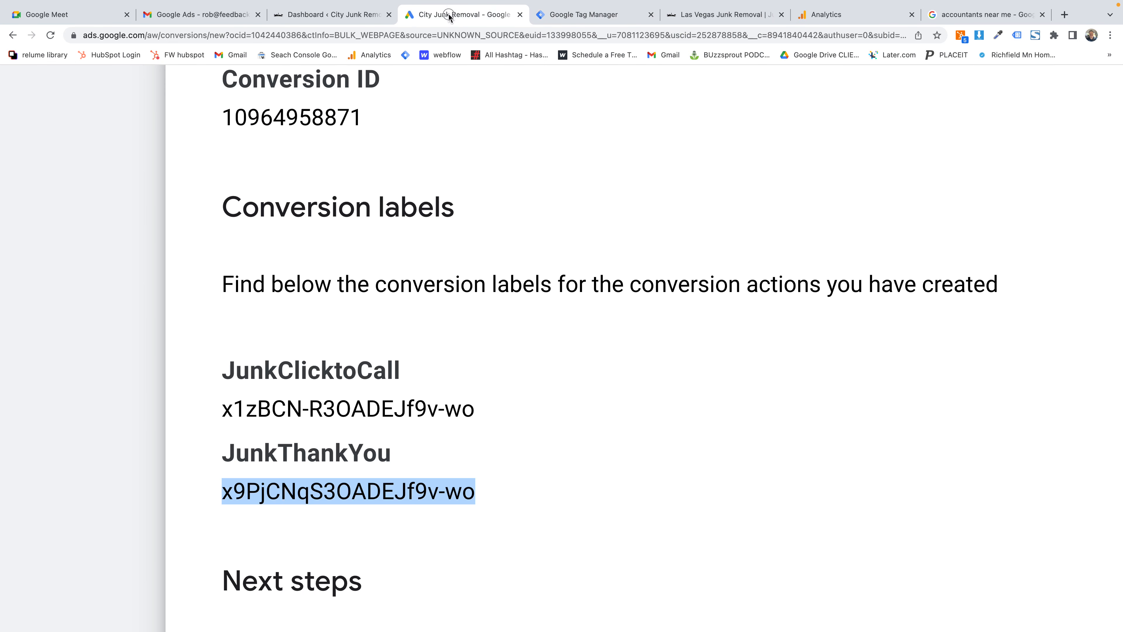
scroll(469, 245, "up", 5)
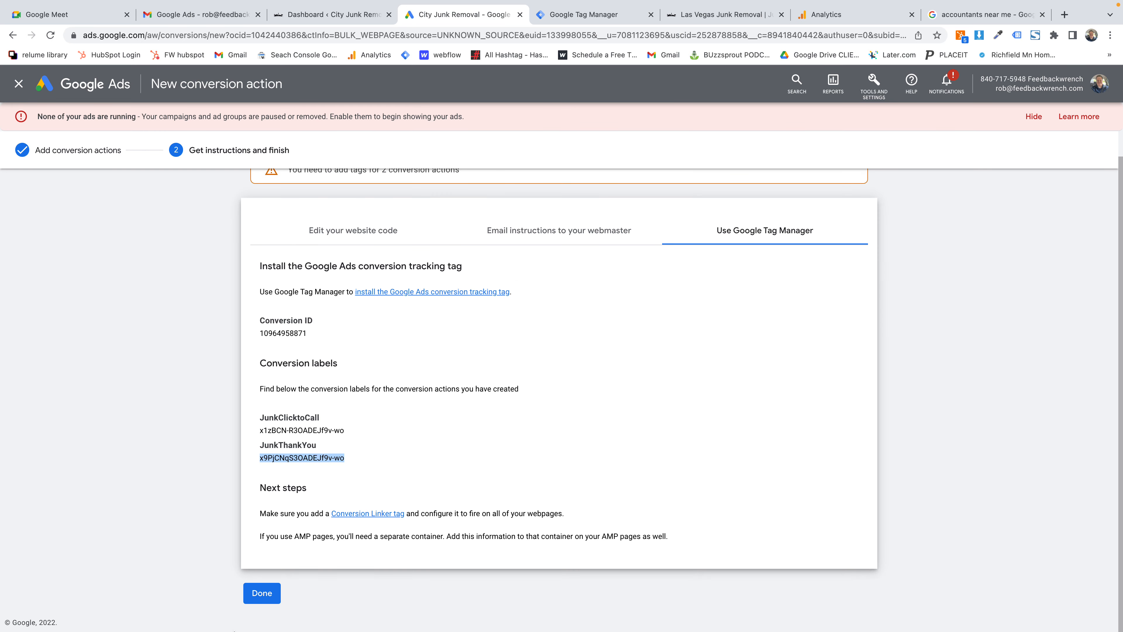
left_click(263, 595)
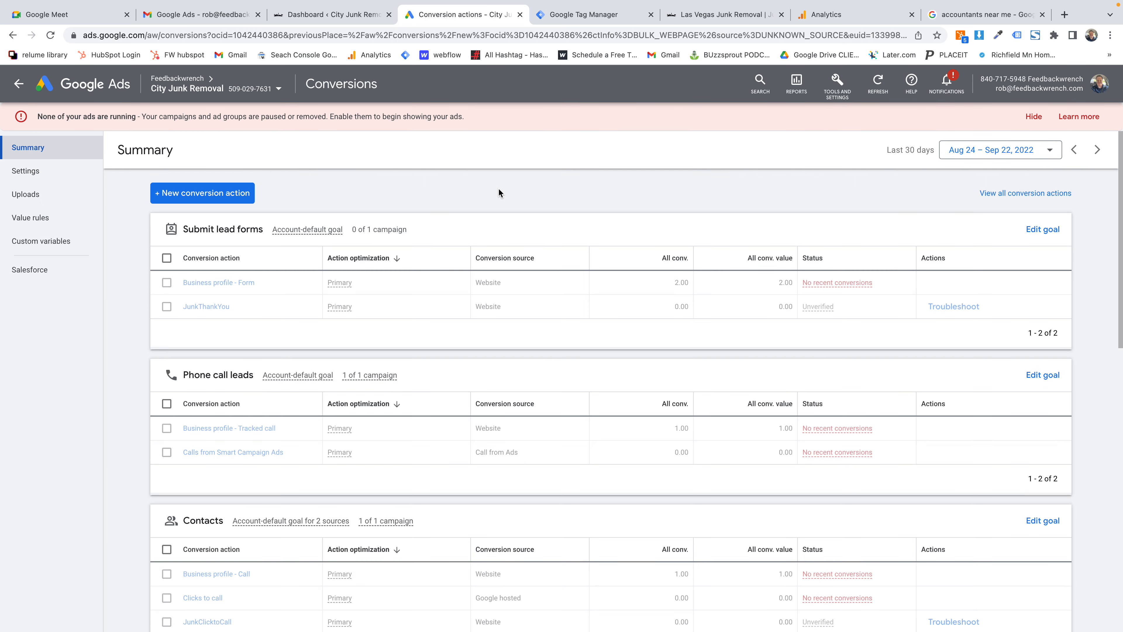
left_click(530, 181)
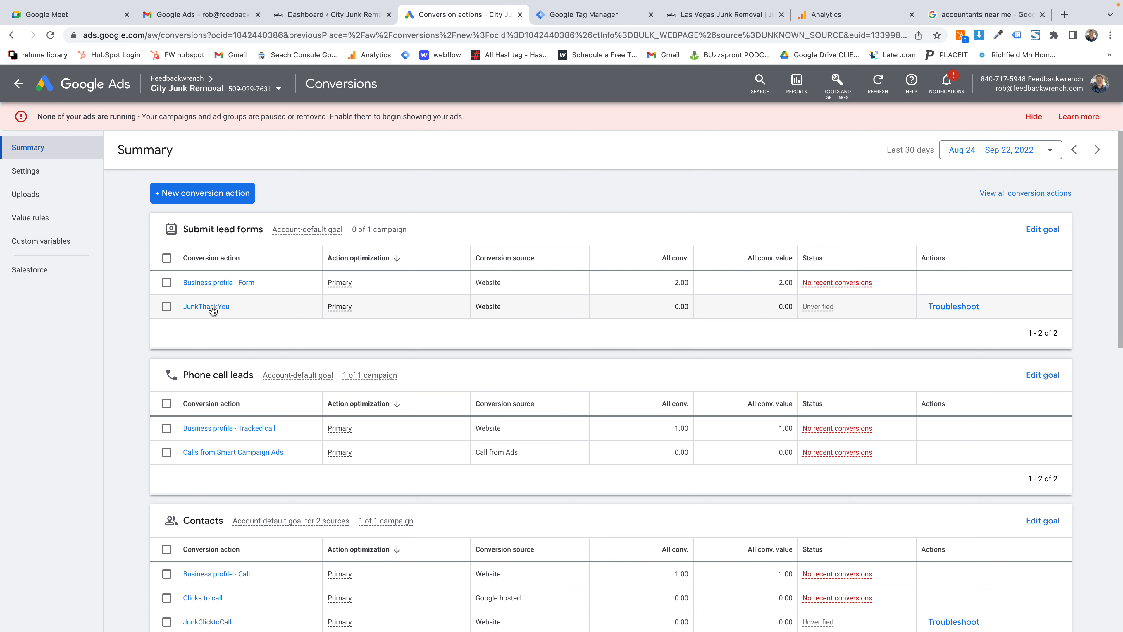
Examine the Submit lead forms goal's account-default and conversion action optimization options, then close it without saving
left_click(1051, 229)
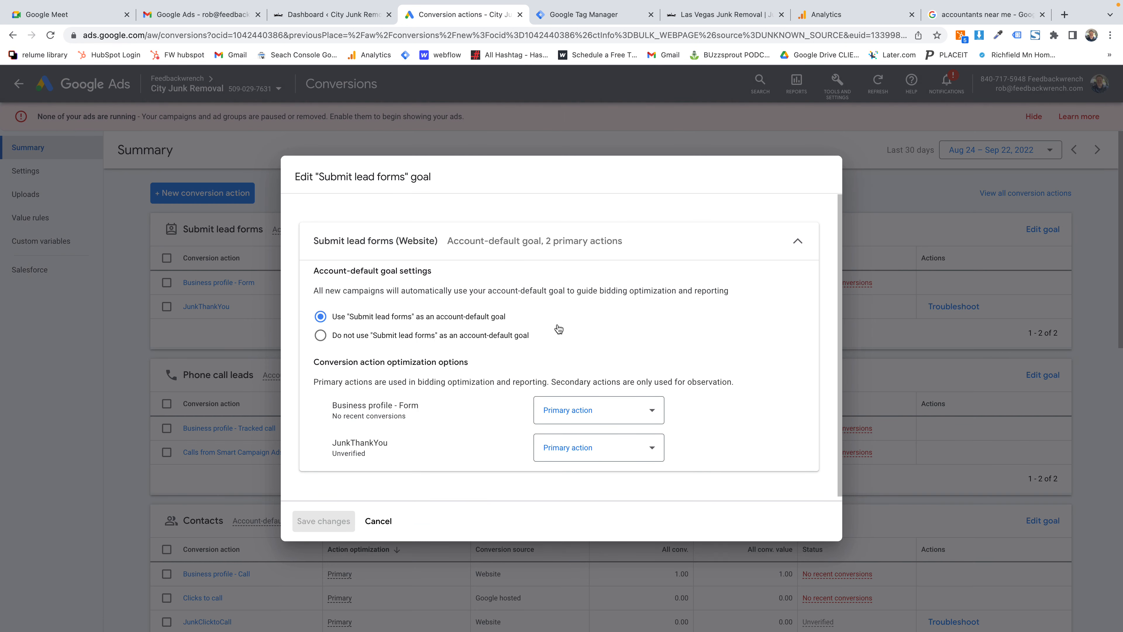
scroll(569, 338, "down", 1)
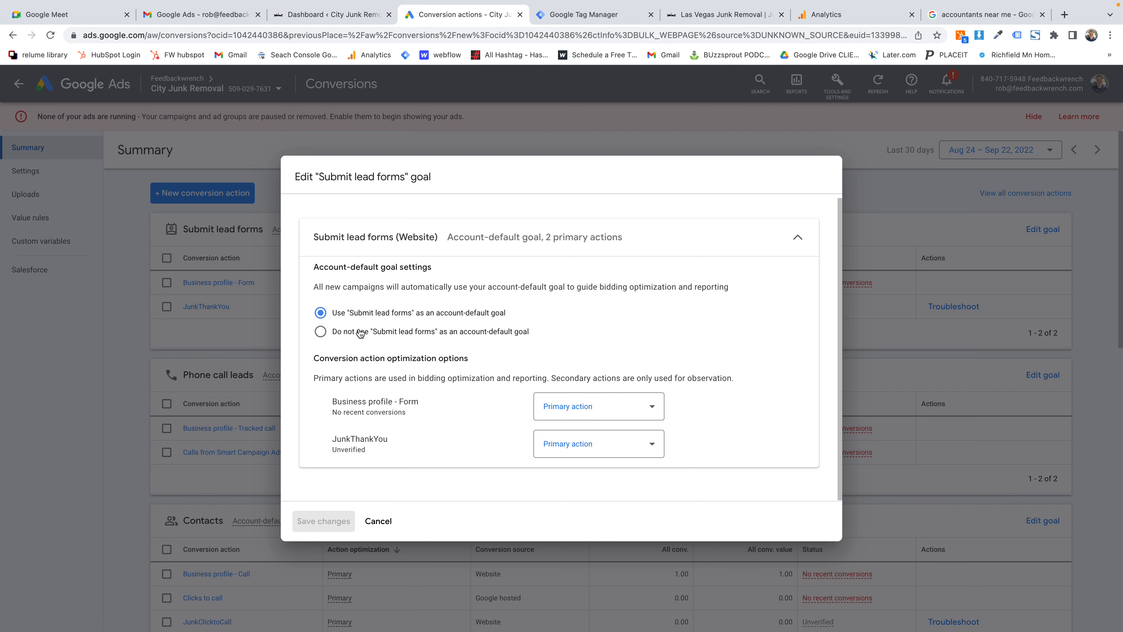
left_click(570, 405)
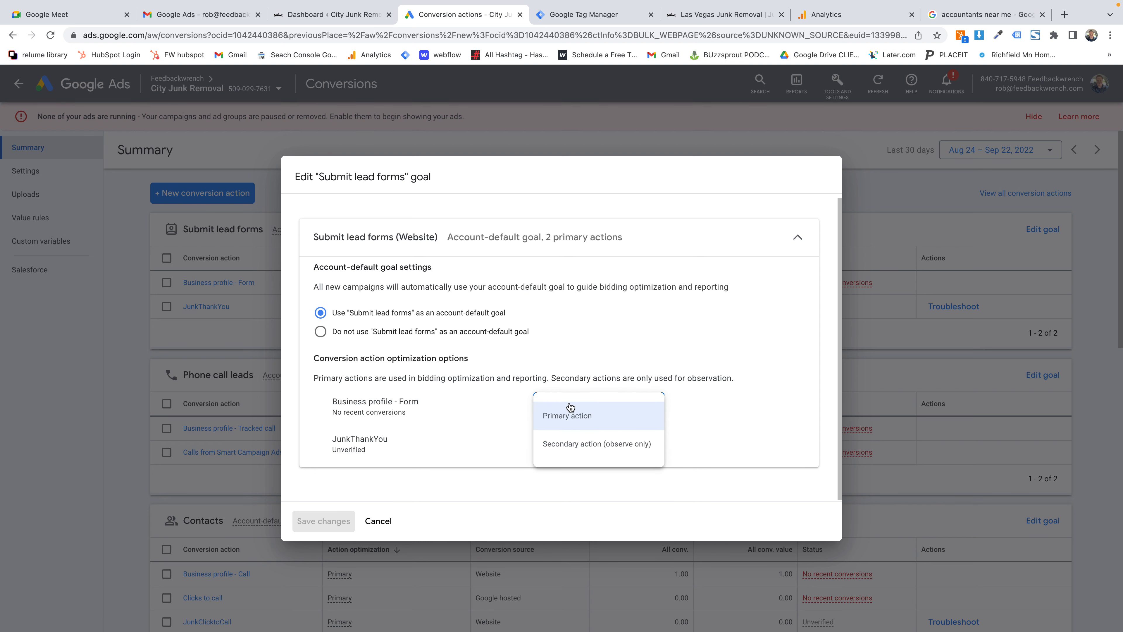
left_click(442, 385)
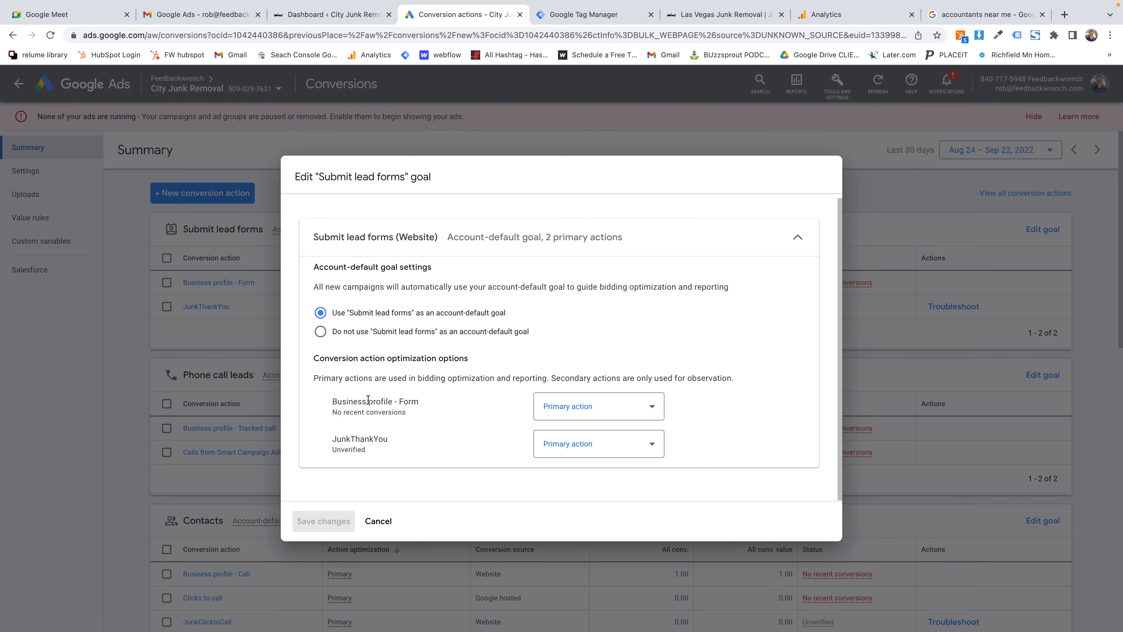
left_click(453, 336)
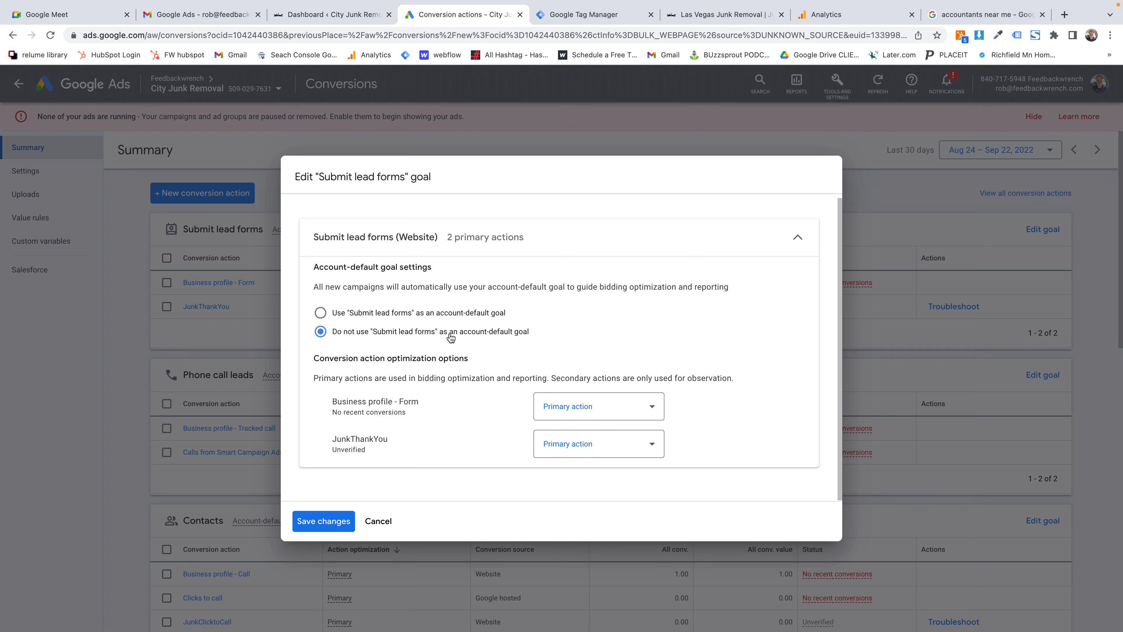
left_click(387, 311)
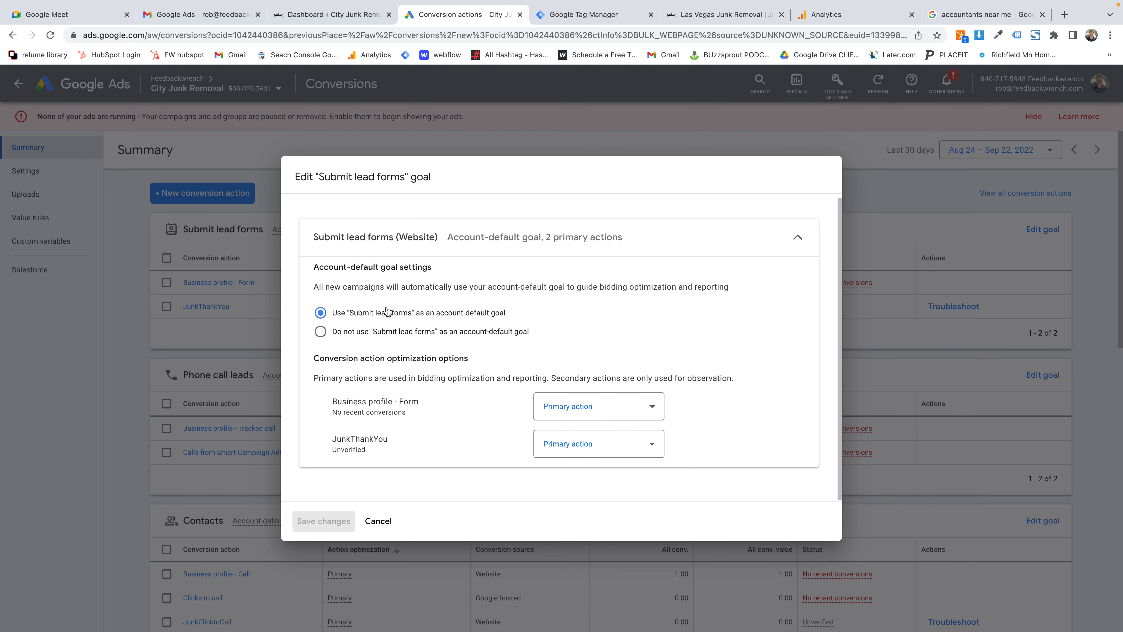
left_click(579, 413)
left_click(399, 378)
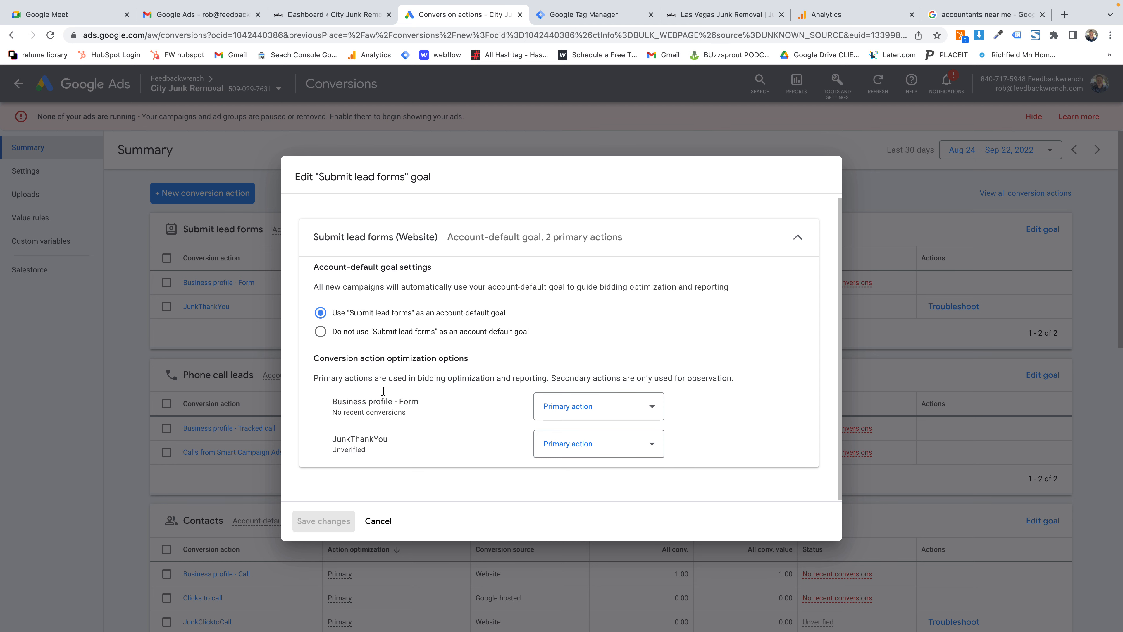
triple_click(371, 403)
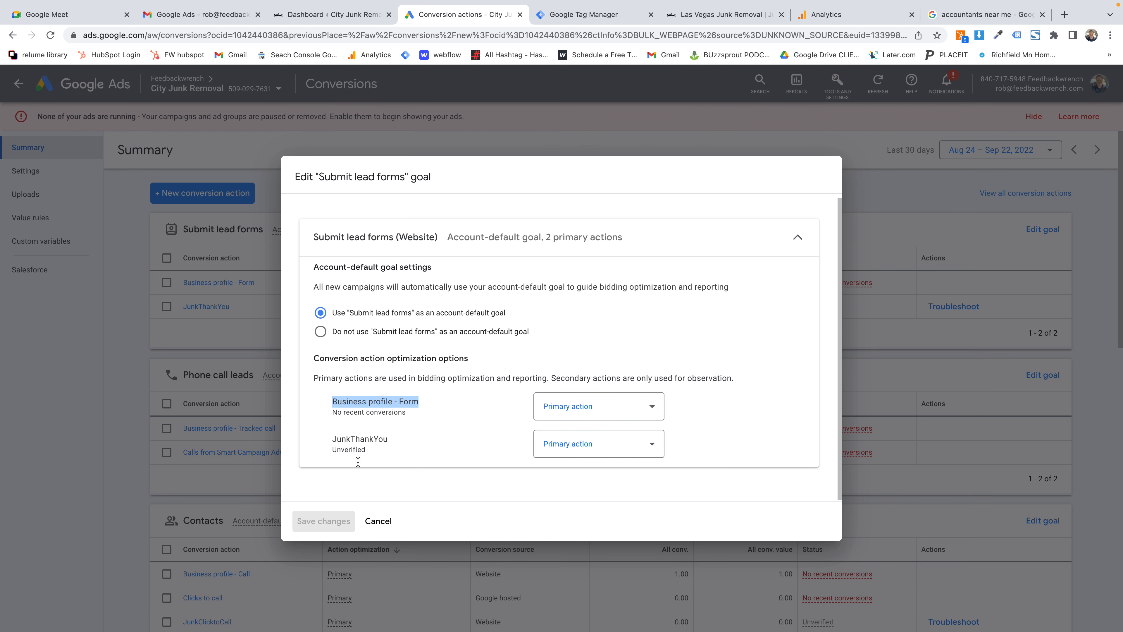
scroll(467, 431, "down", 1)
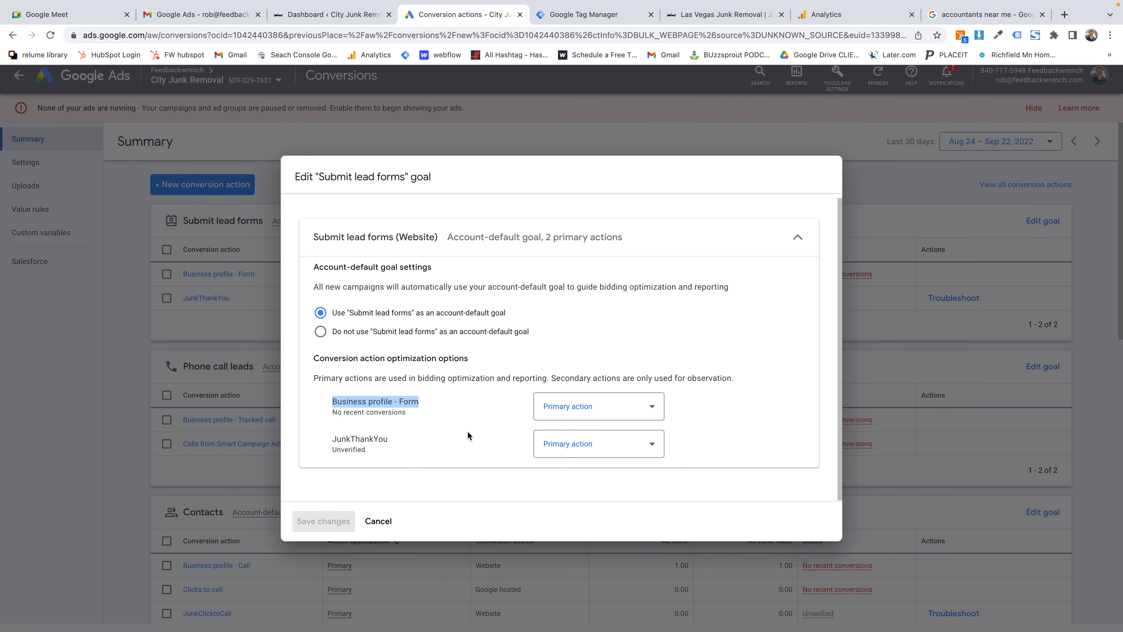
left_click(378, 520)
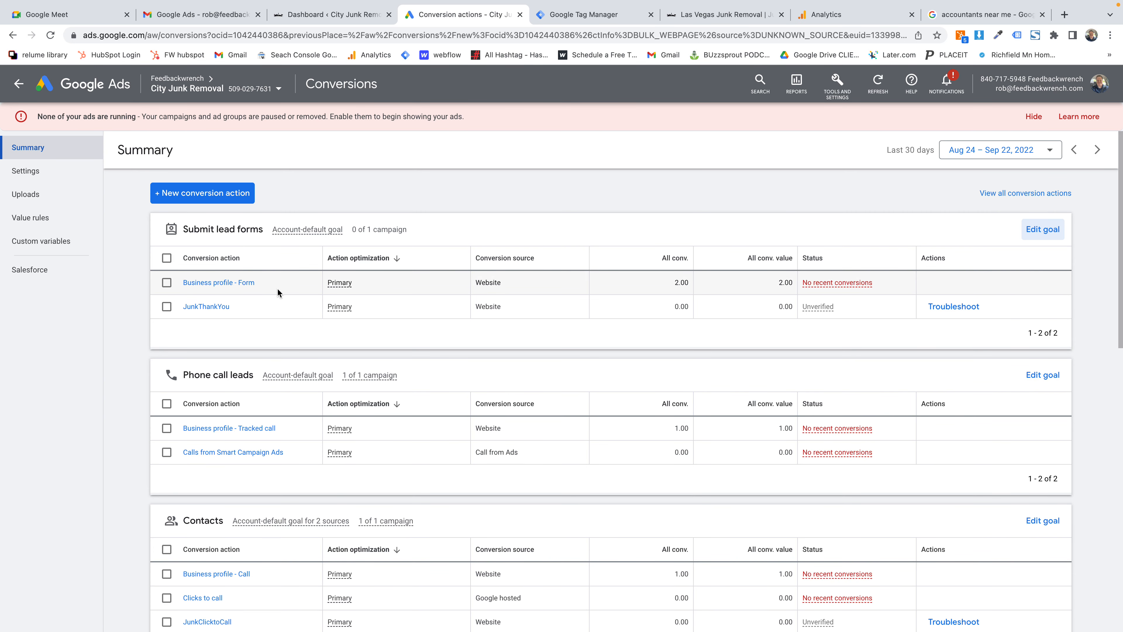
Examine the Contacts goal's Website, Google hosted and Call from Ads settings, then close it without saving
left_click_drag(268, 286, 190, 275)
left_click(269, 280)
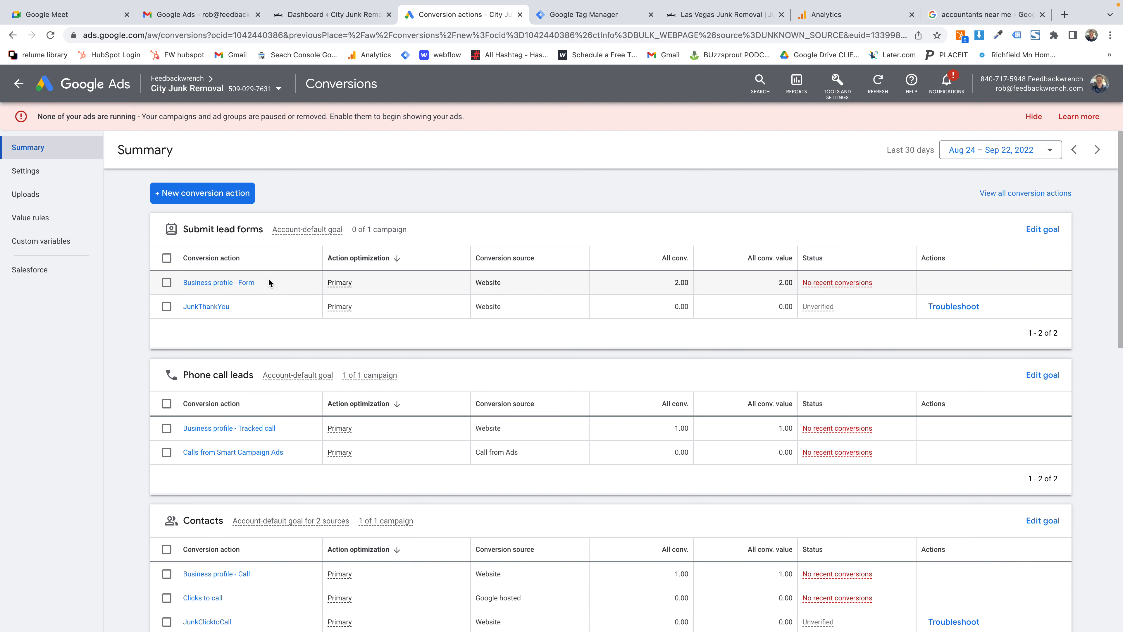
scroll(285, 282, "down", 5)
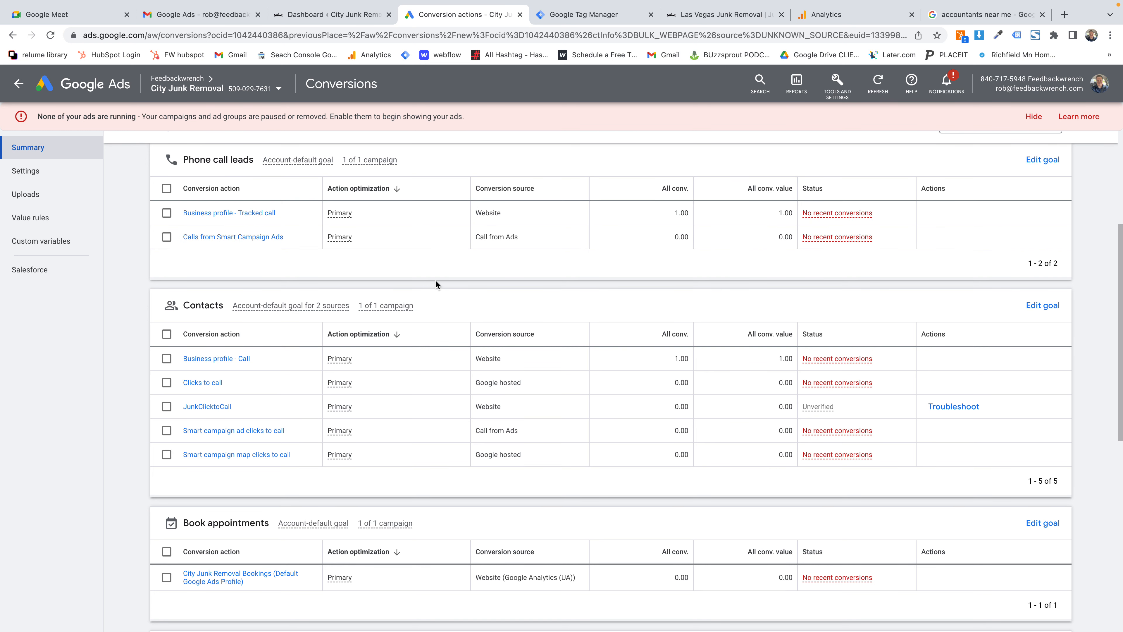
scroll(436, 281, "down", 1)
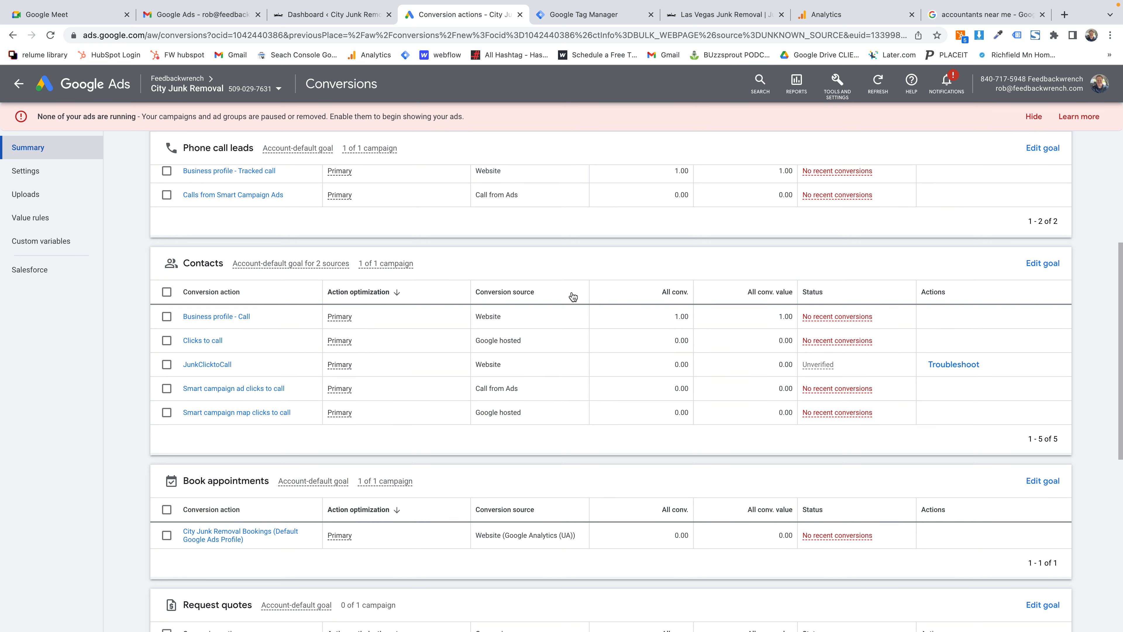
left_click(1040, 264)
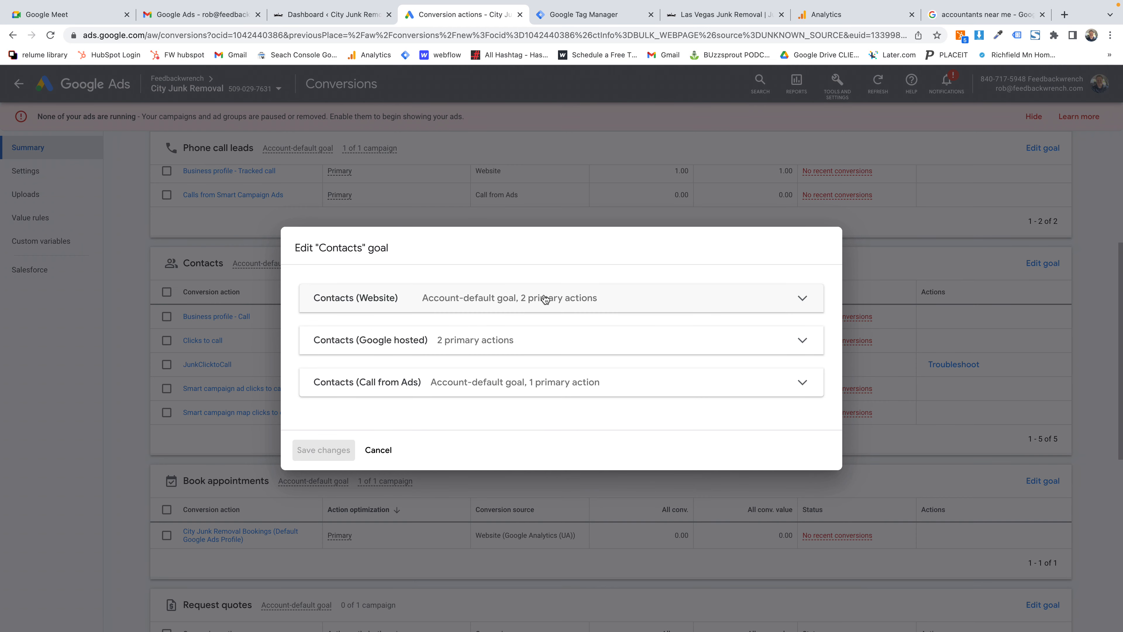
left_click(530, 341)
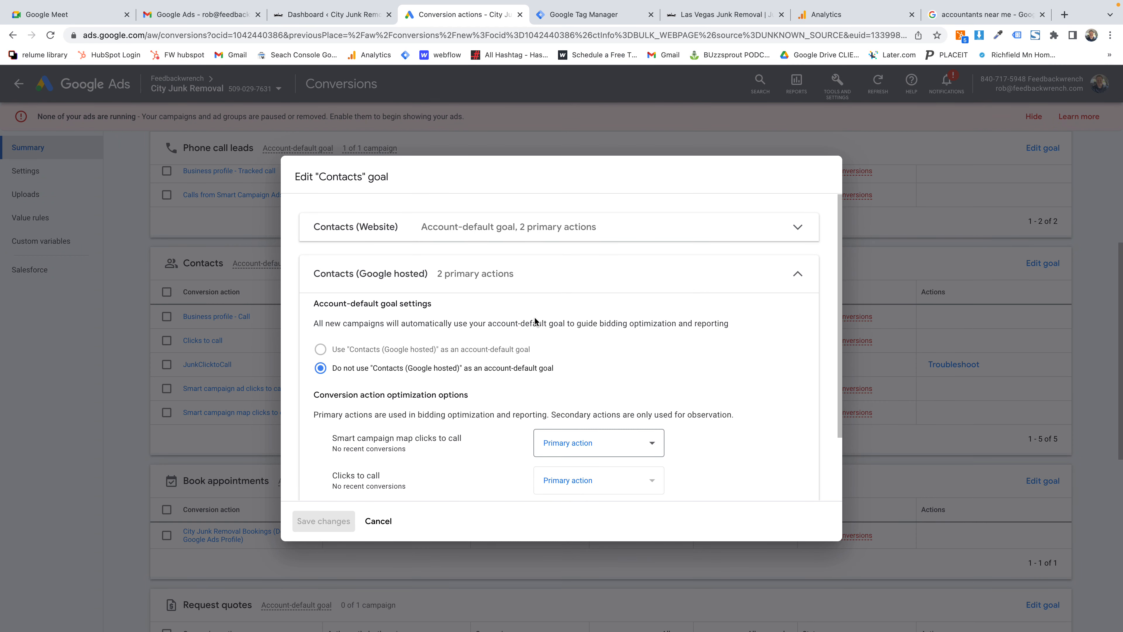
scroll(533, 321, "down", 2)
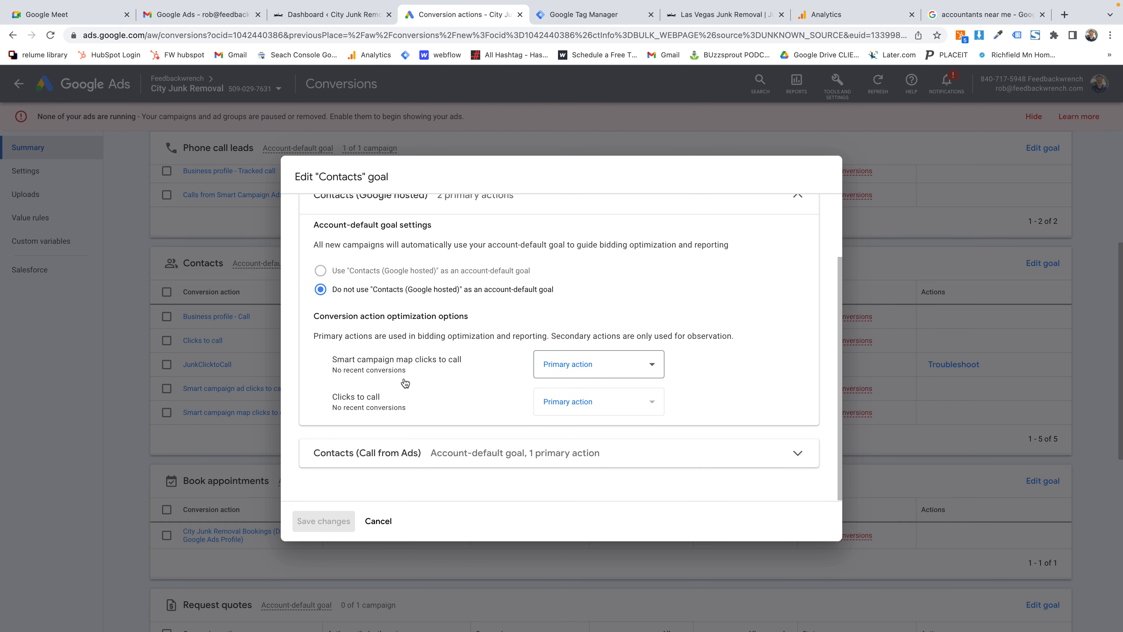
left_click(395, 453)
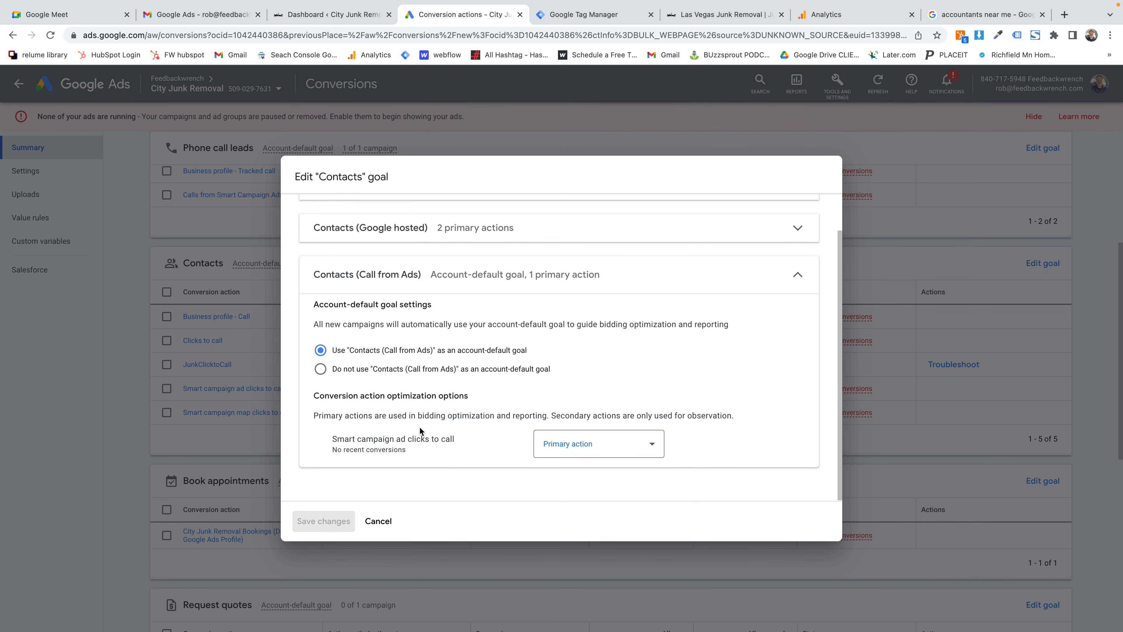
scroll(431, 440, "up", 1)
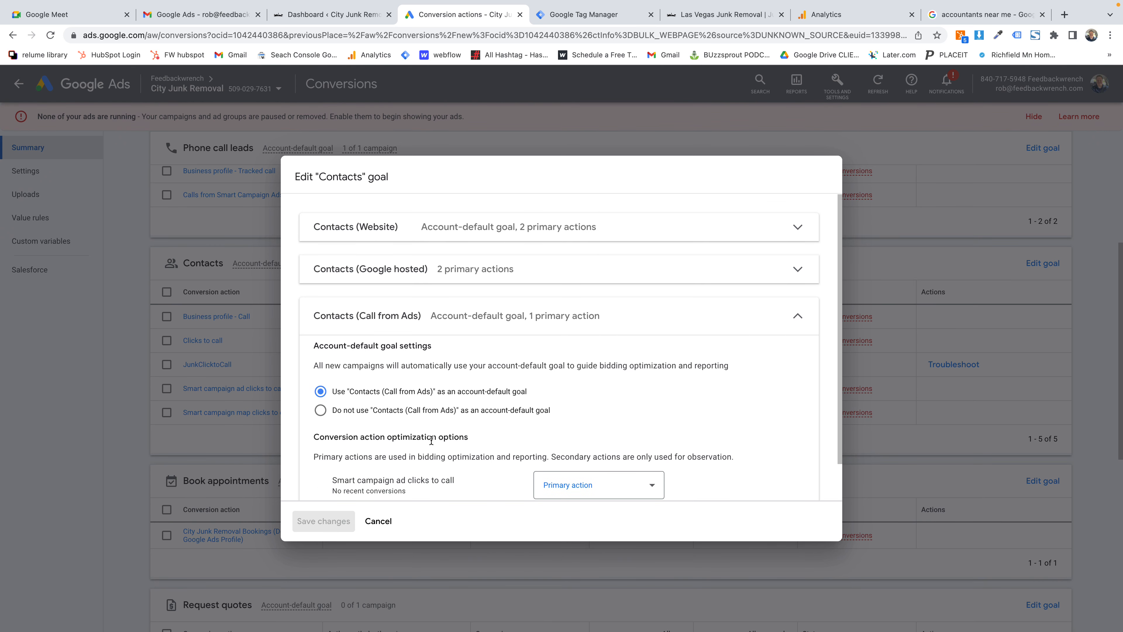
left_click(457, 227)
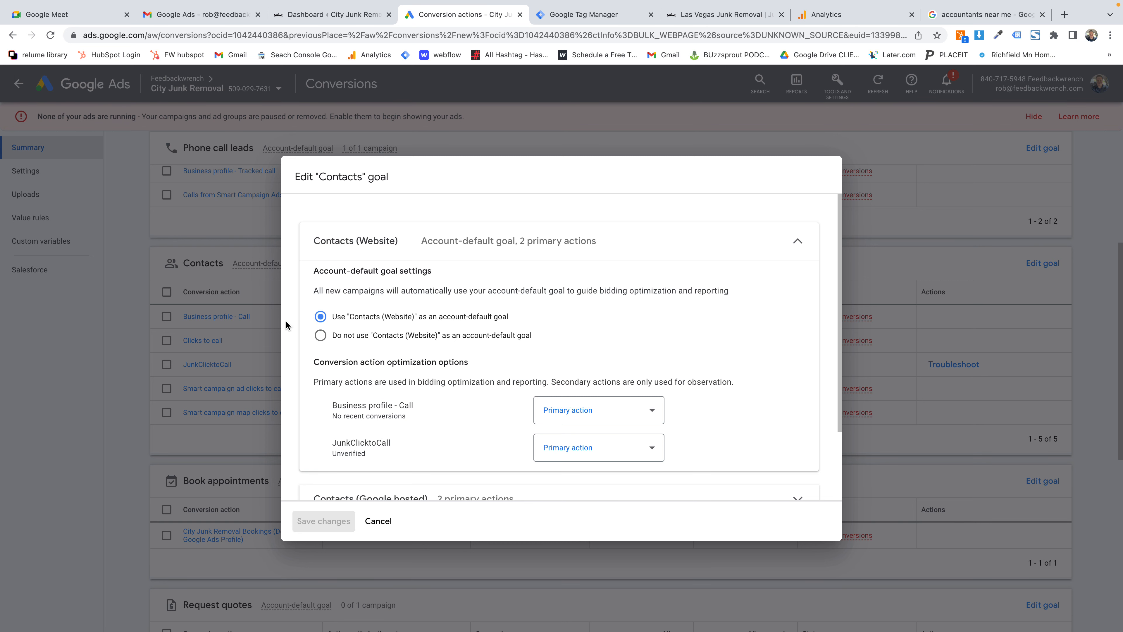
scroll(502, 321, "down", 3)
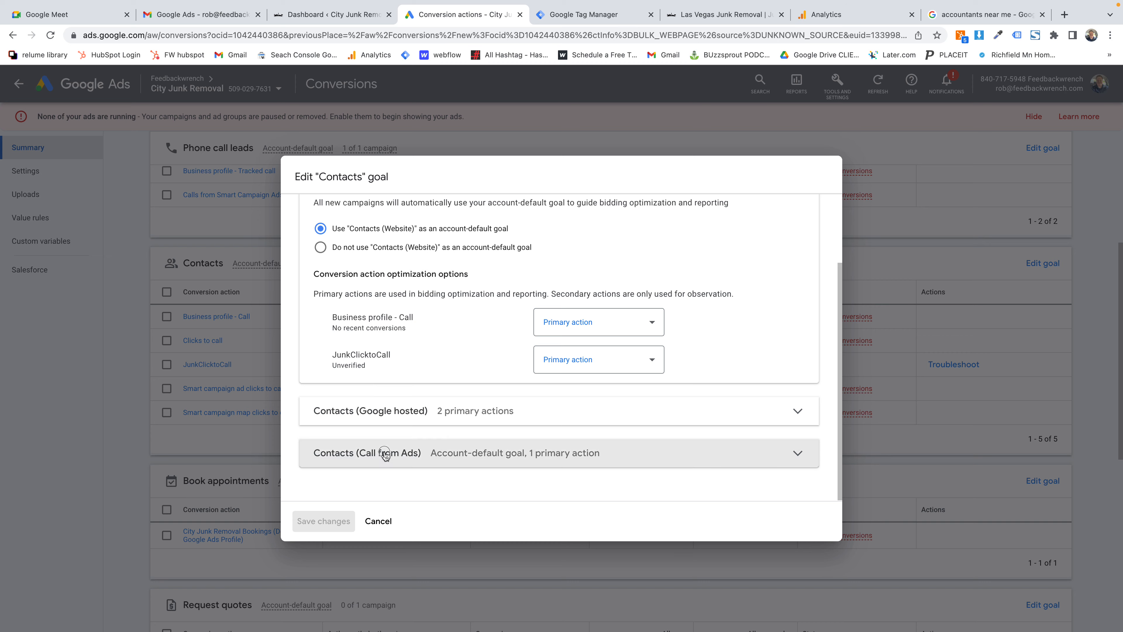
left_click(389, 452)
left_click(367, 515)
Set the Request quotes goal to not be used as an account-default goal and save the change
scroll(383, 454, "down", 10)
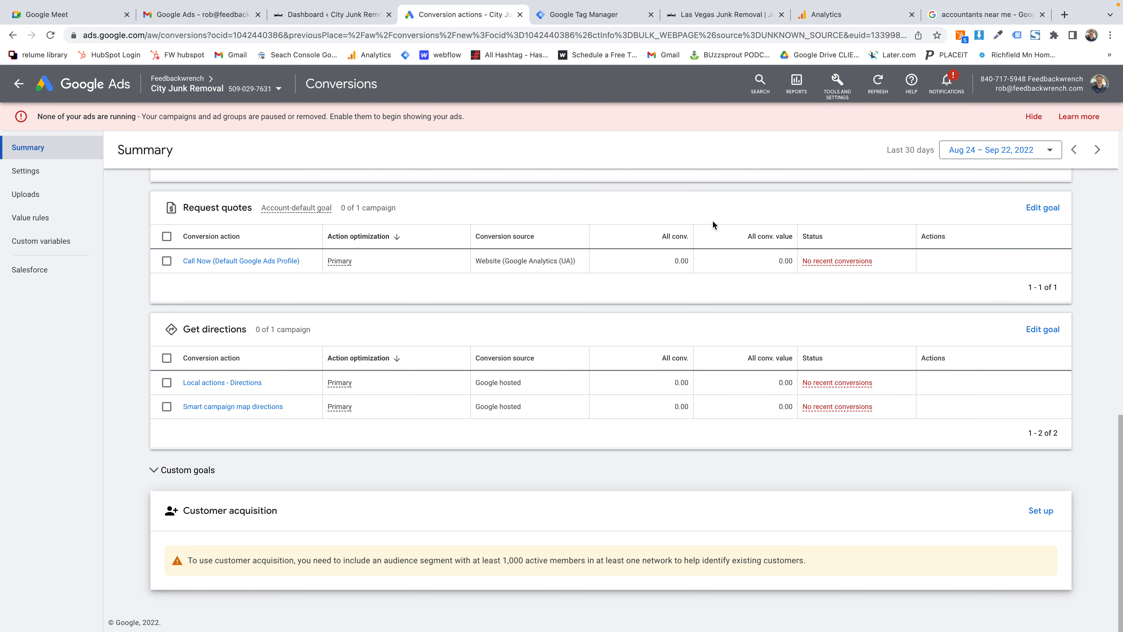
left_click(1042, 208)
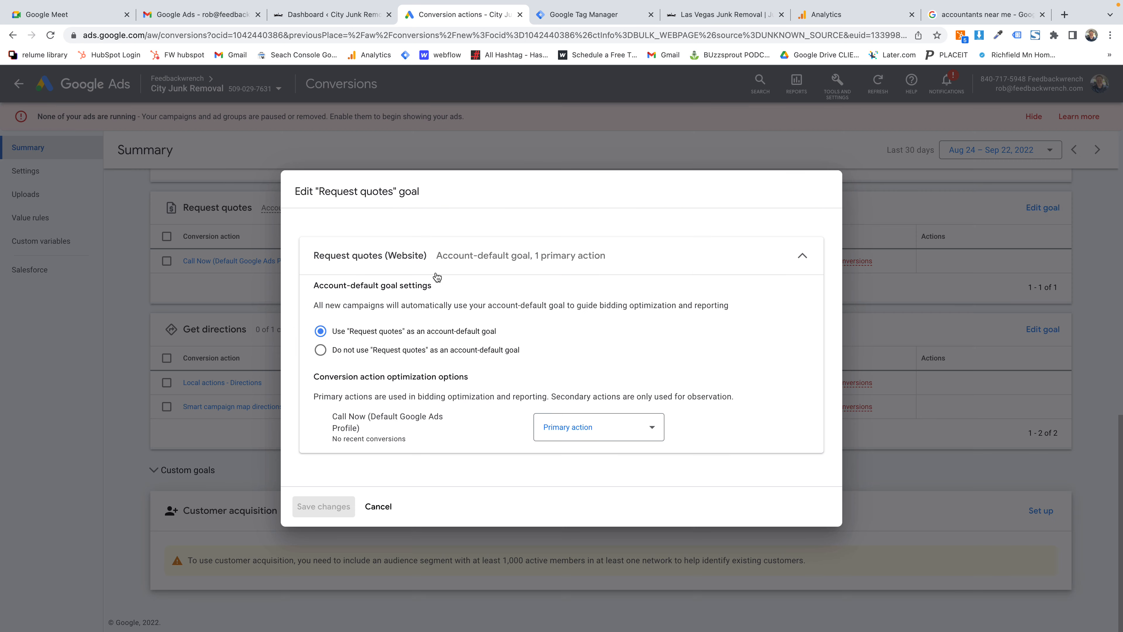
left_click(368, 352)
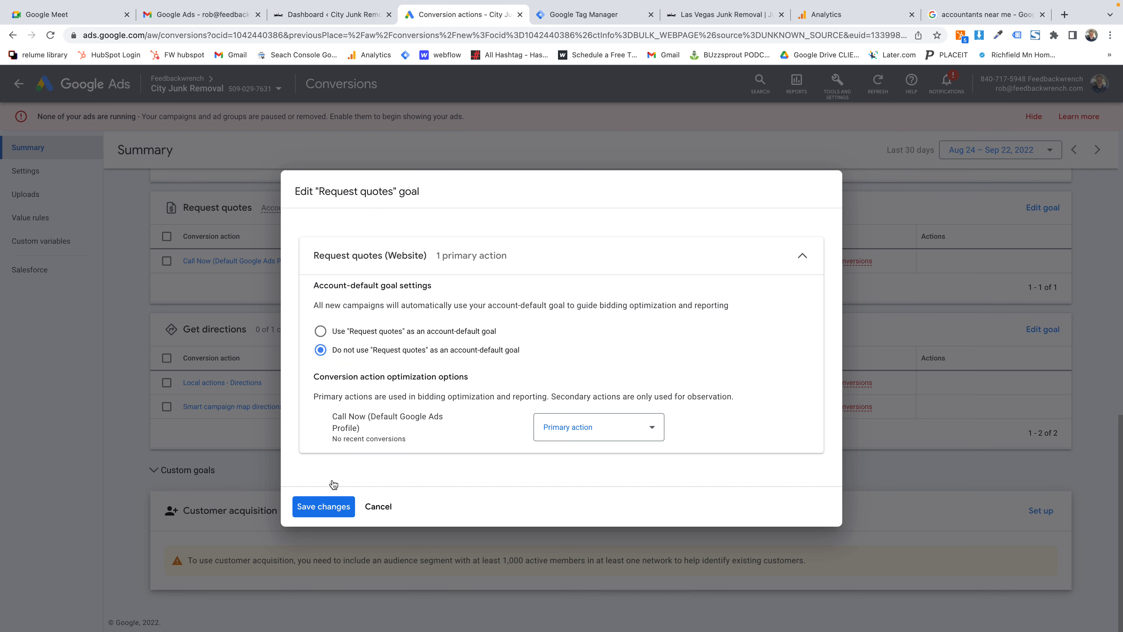
left_click(323, 506)
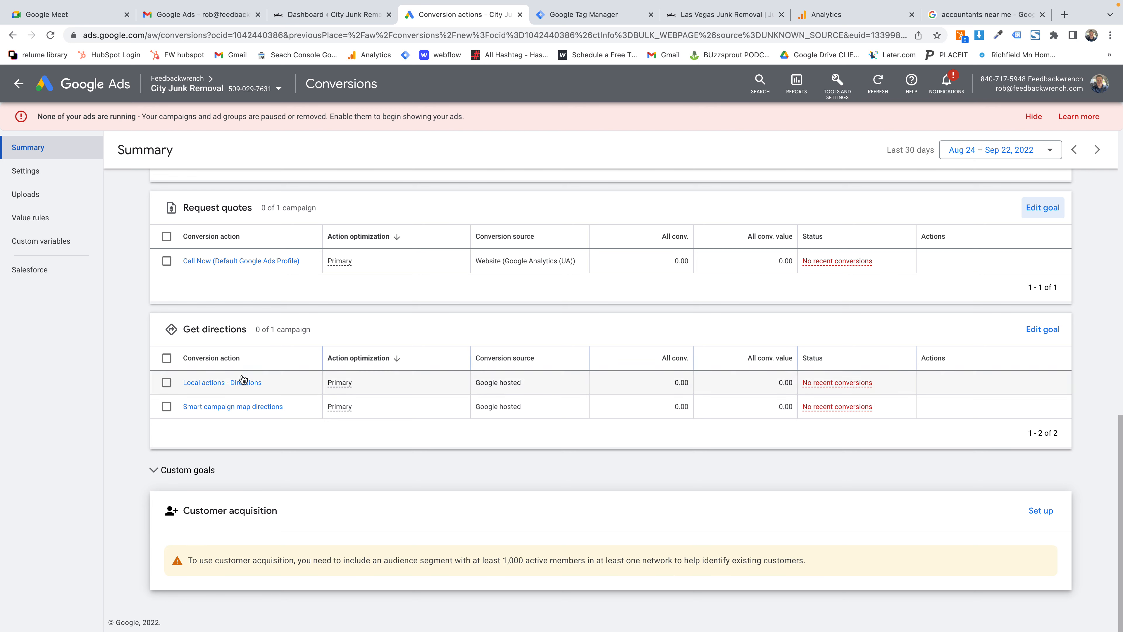
Look over the remaining conversion goals and return to the Google Ads account overview
scroll(387, 411, "down", 1)
scroll(502, 477, "up", 10)
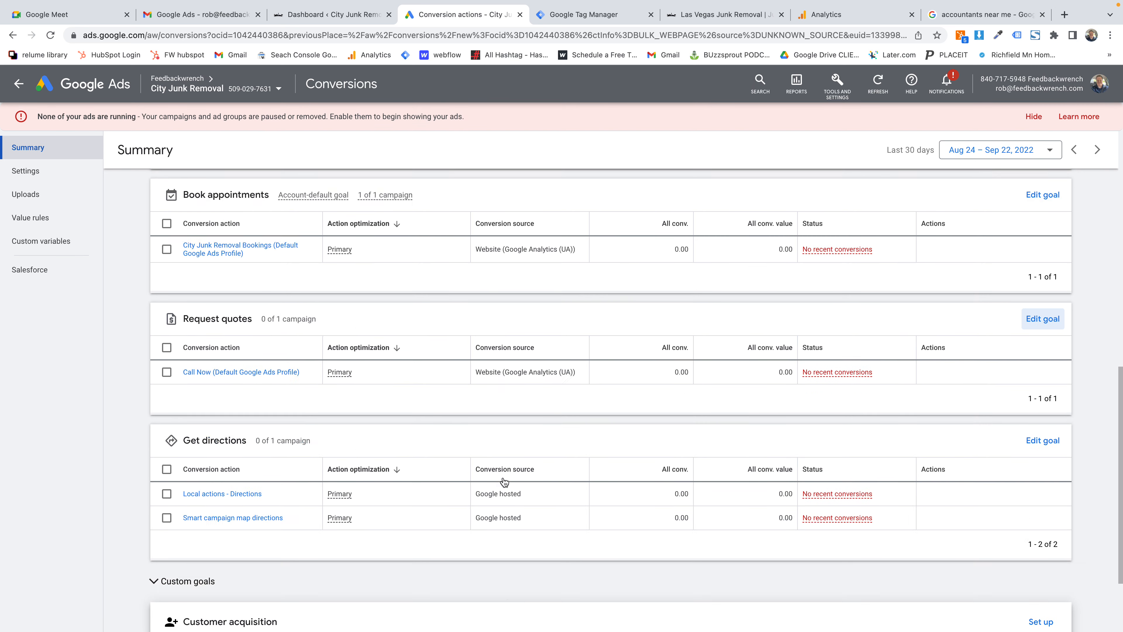
scroll(507, 460, "down", 10)
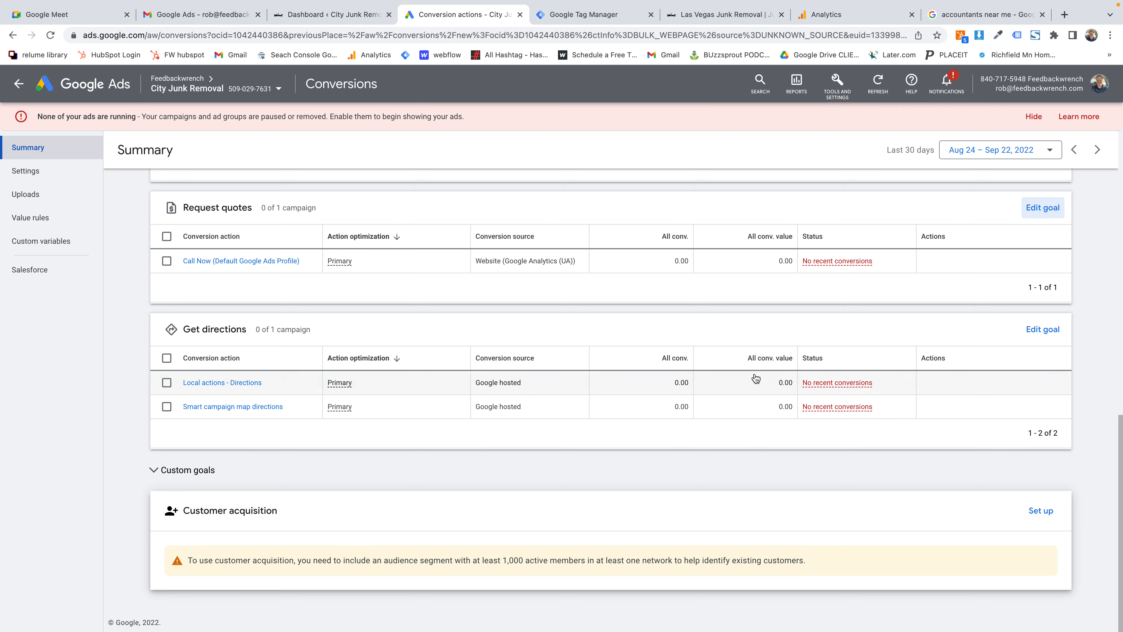
scroll(725, 235, "up", 10)
left_click(592, 14)
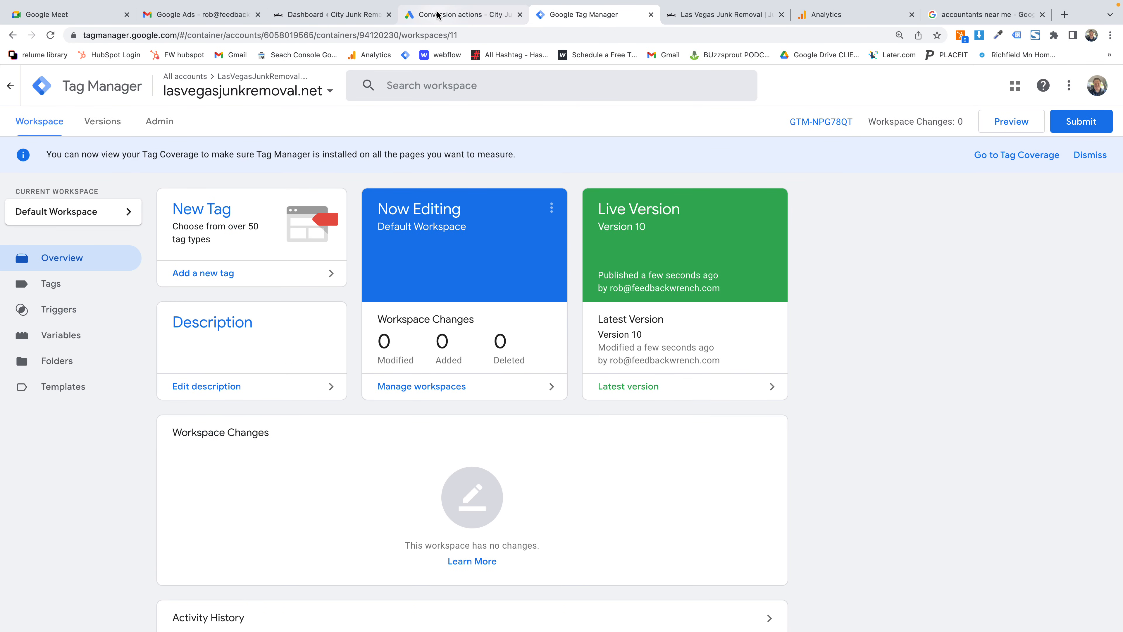
left_click(437, 15)
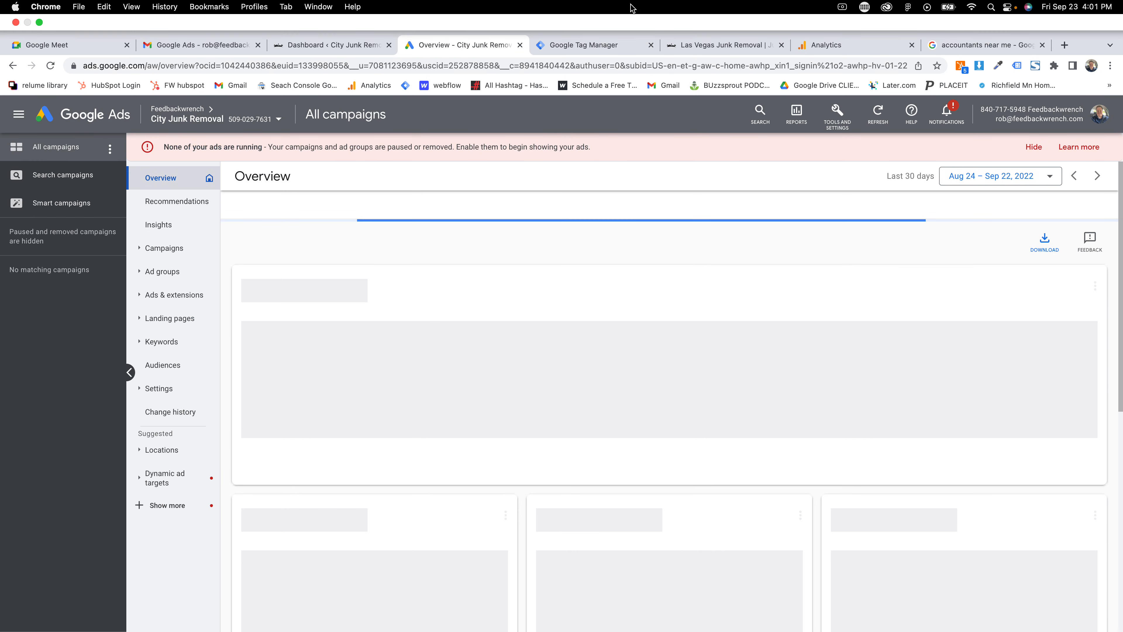
left_click(588, 14)
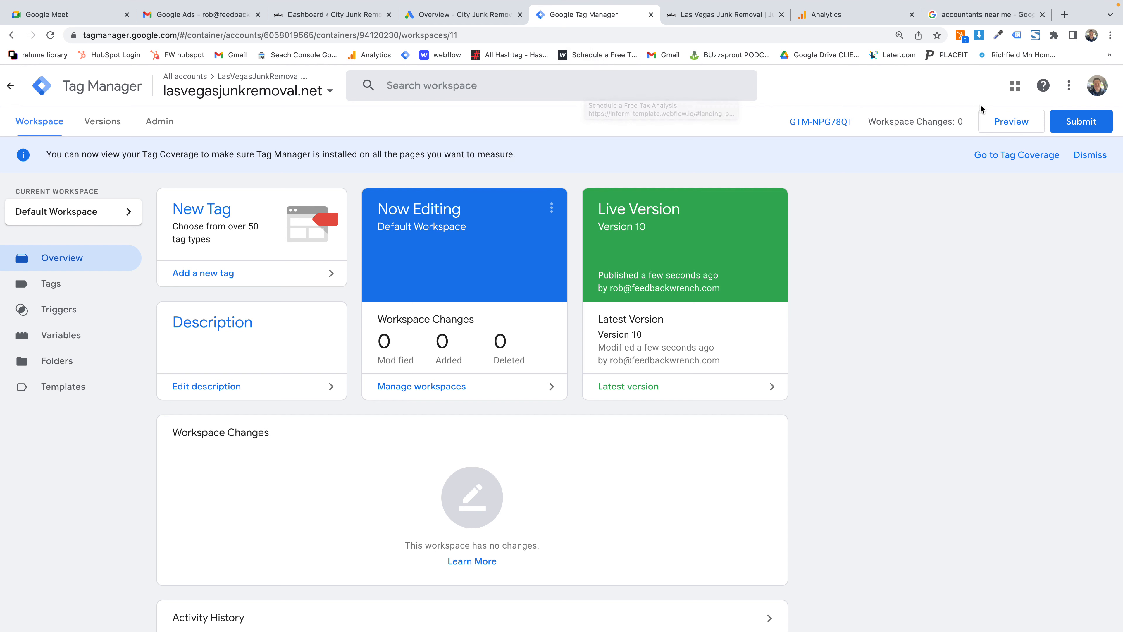
left_click(992, 120)
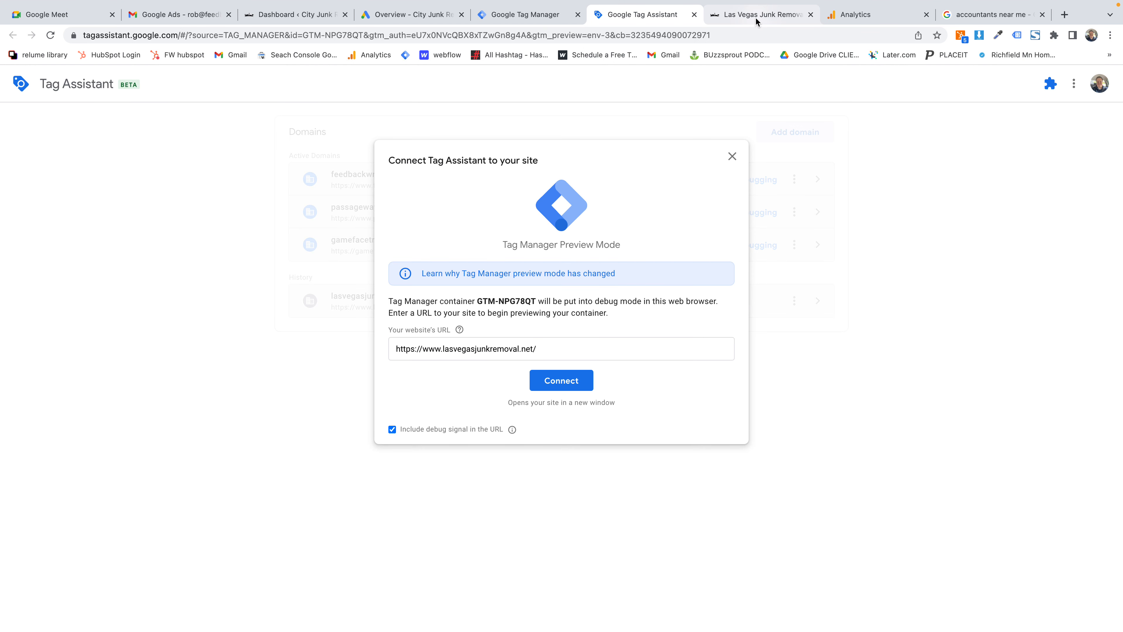
left_click(570, 386)
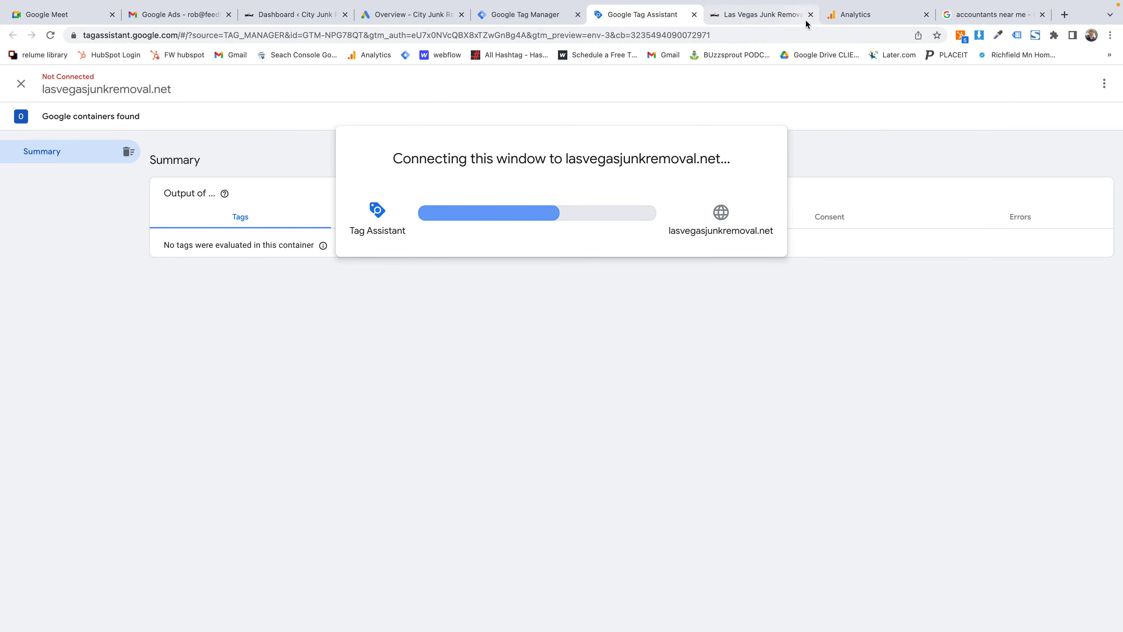
Confirm the Tag Assistant connection to the website and examine which tags fired on the Las Vegas Junk Removal home page
left_click(796, 18)
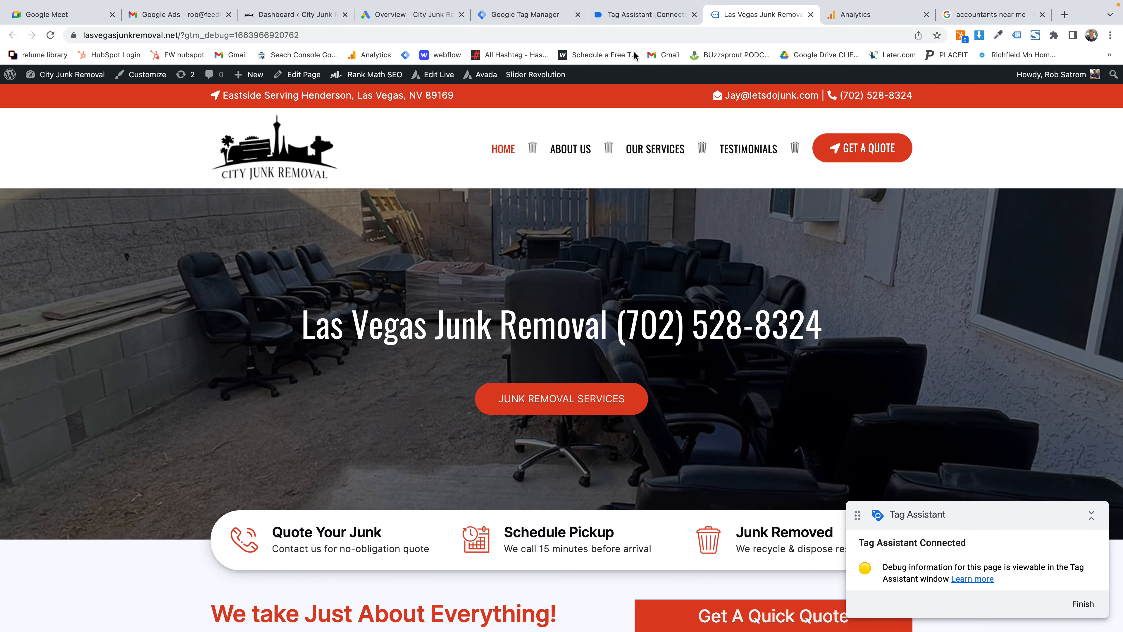
left_click(635, 16)
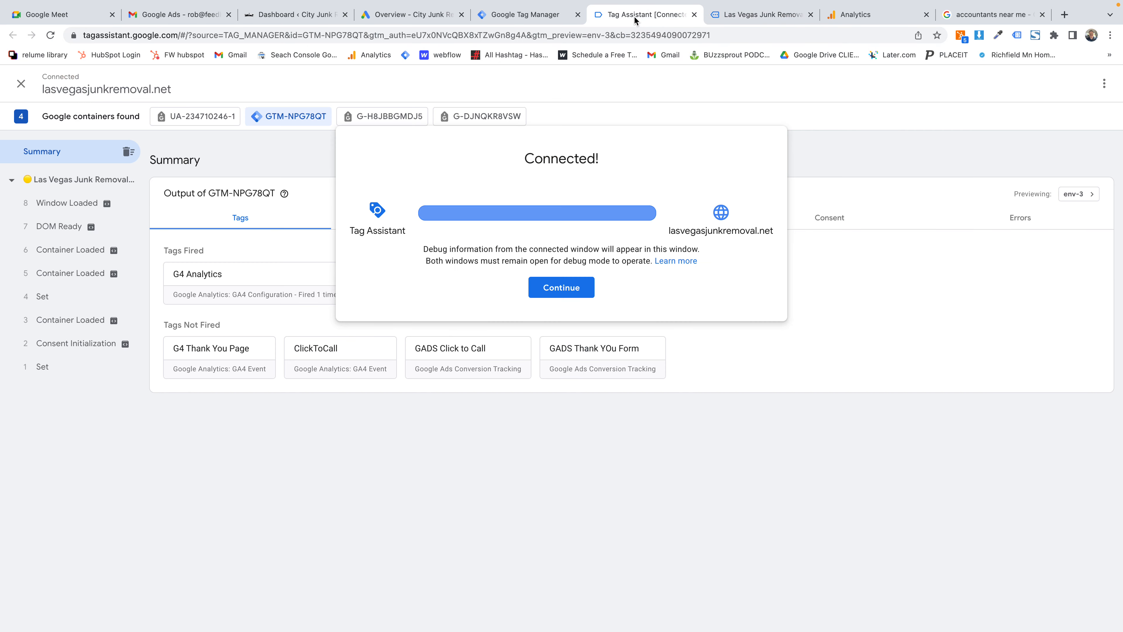
left_click(571, 286)
left_click(47, 182)
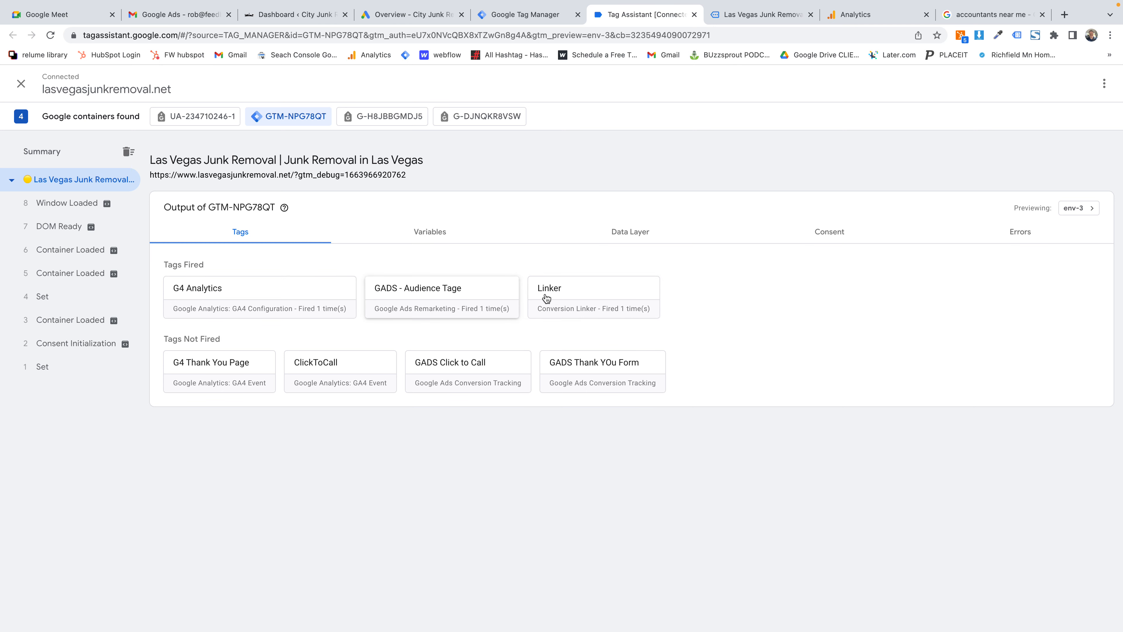
Trigger the phone number link in the website header and inspect the tags fired by the first Link Click event in Tag Assistant
left_click(757, 15)
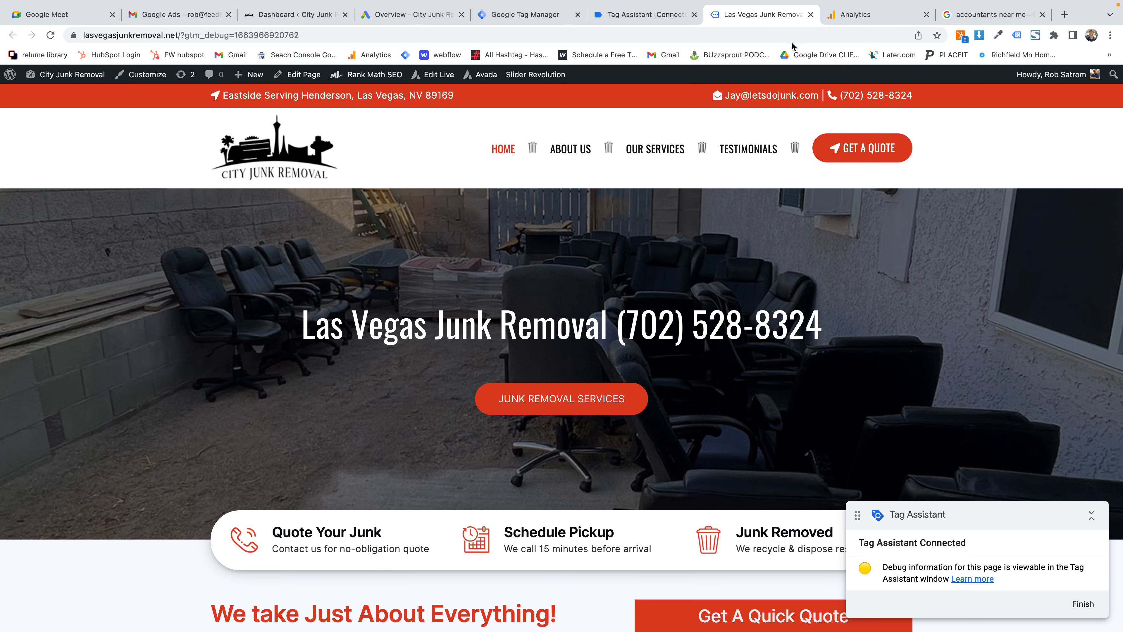
left_click(875, 95)
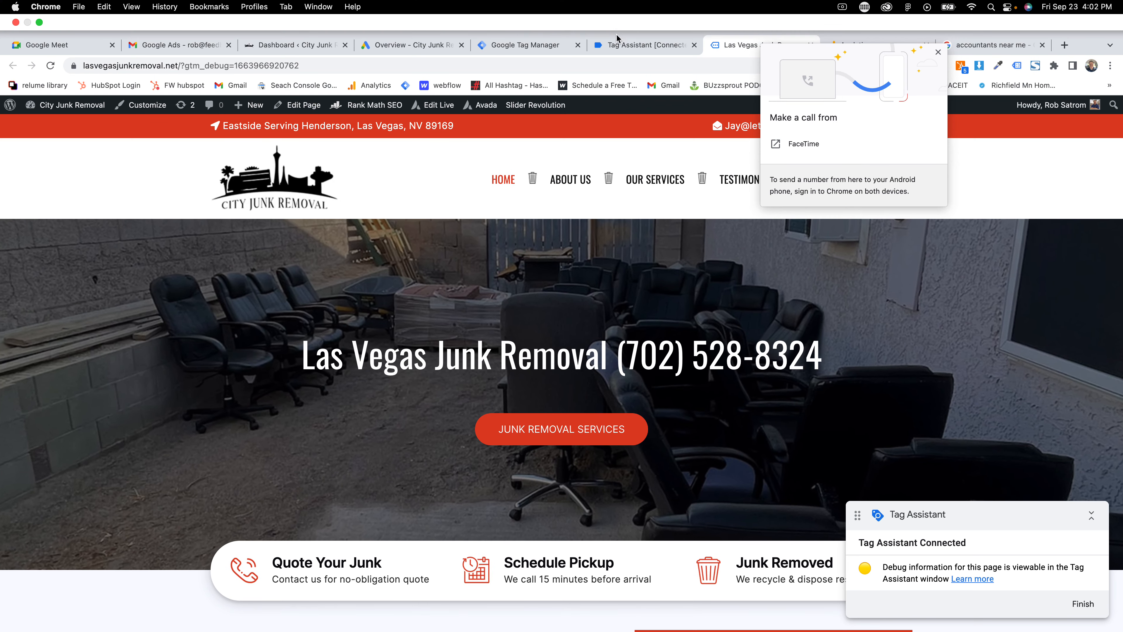
left_click(603, 10)
left_click(70, 268)
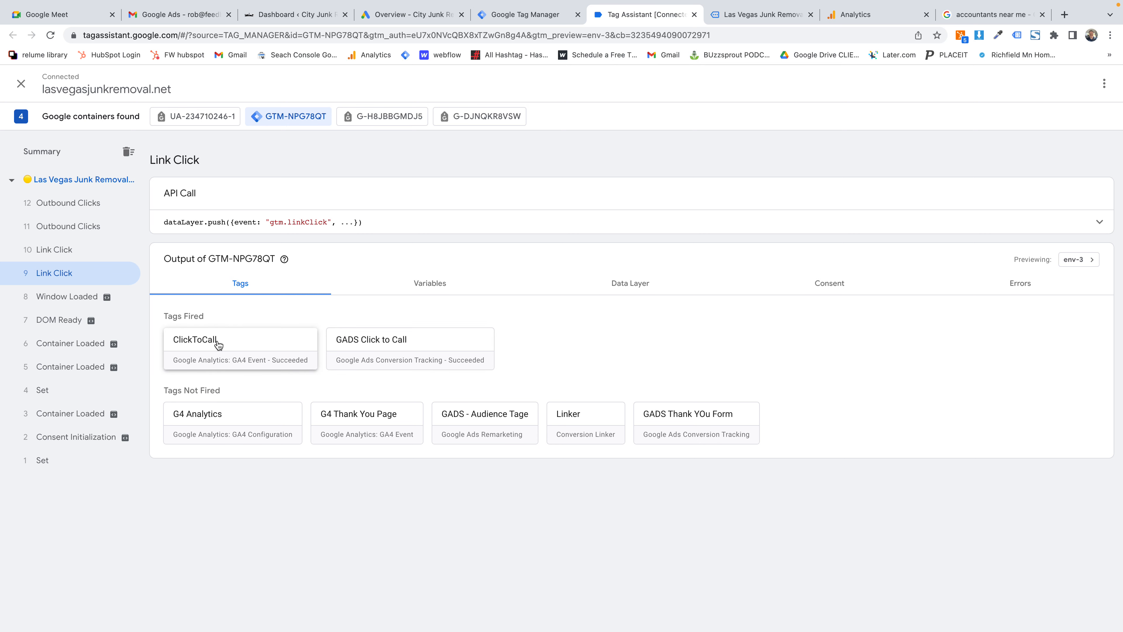
Switch to Google Ads, open the conversions summary and review all conversion actions with the date range set to Today
left_click(428, 16)
left_click(841, 101)
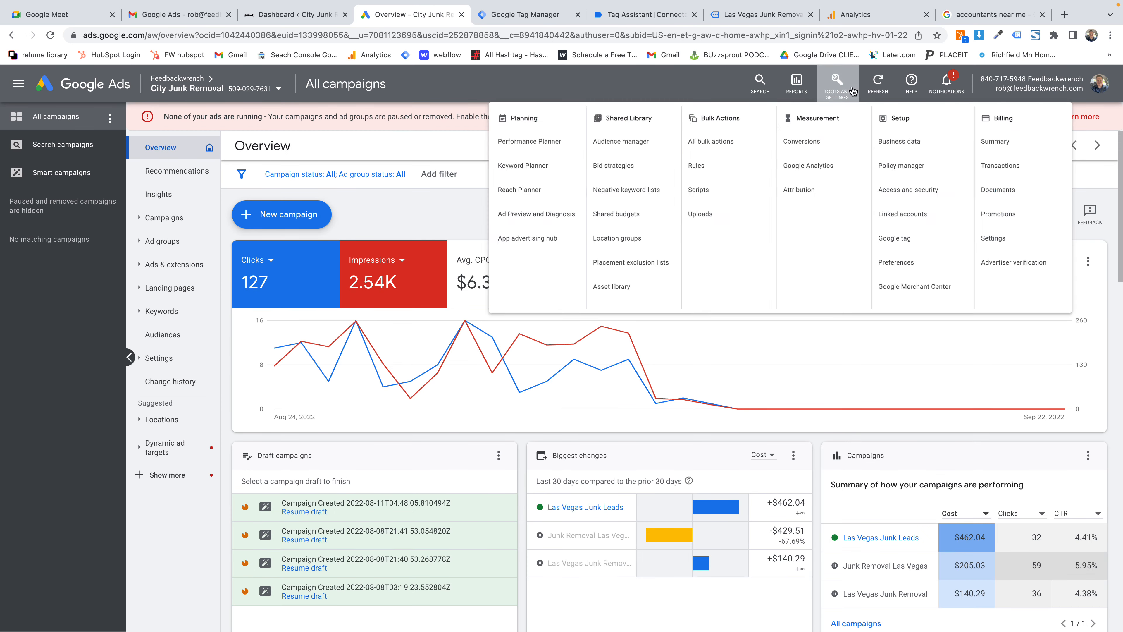
left_click(752, 146)
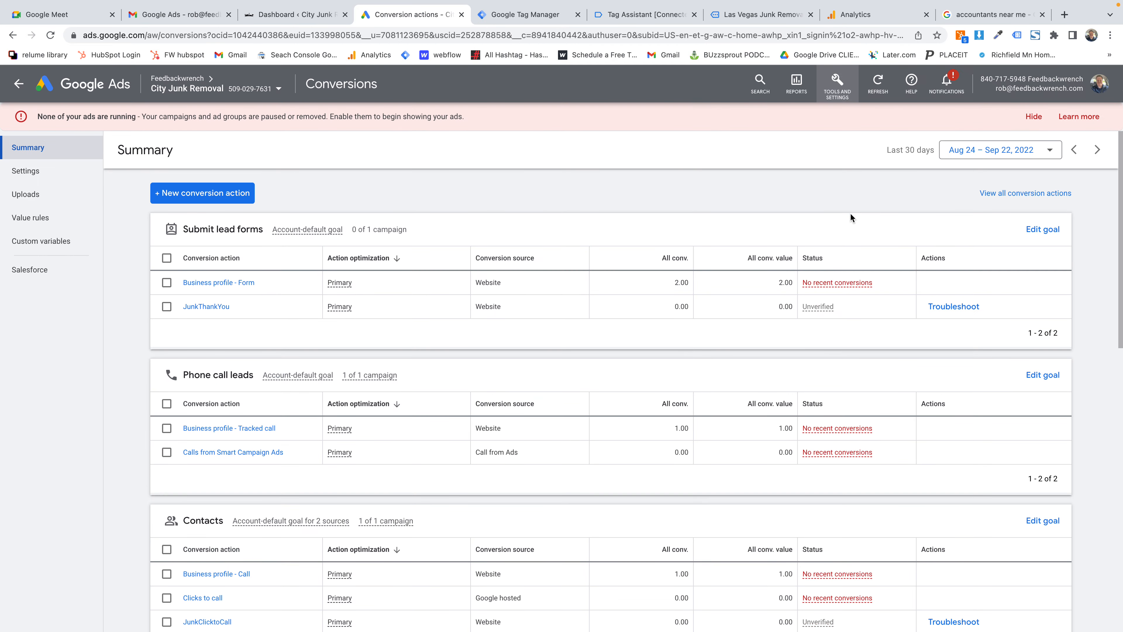
left_click(1012, 150)
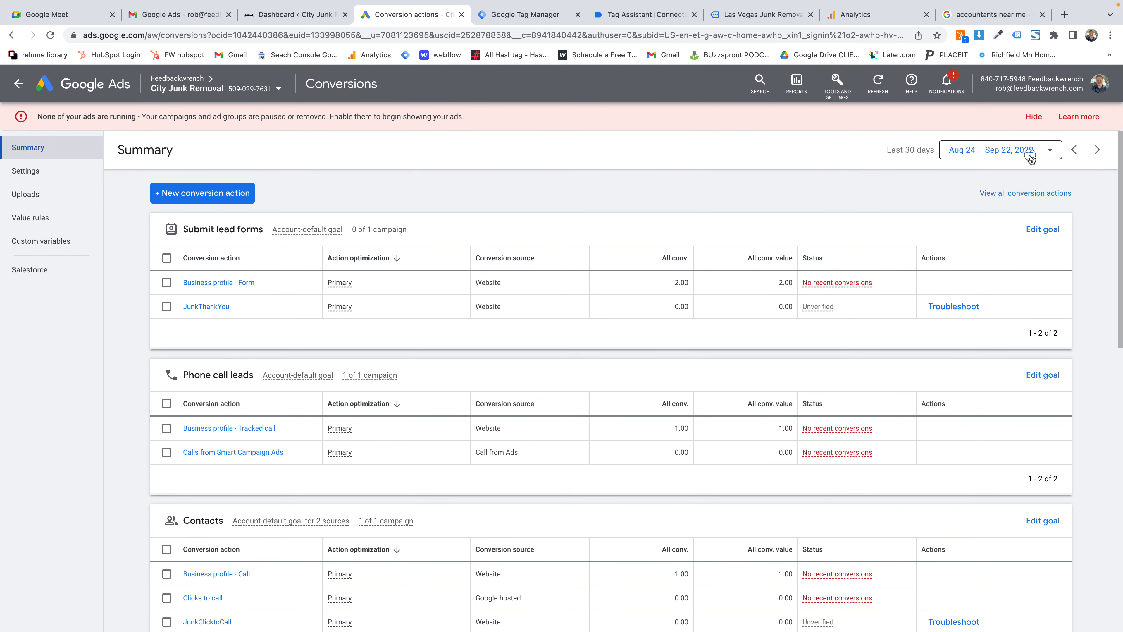
left_click(882, 196)
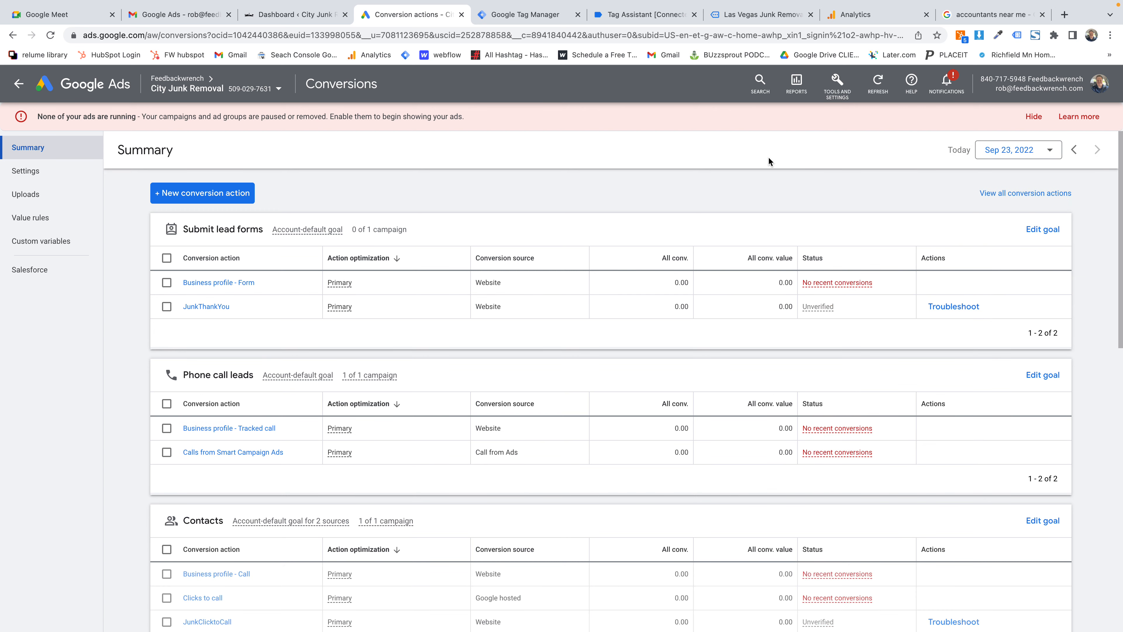
scroll(764, 186, "down", 5)
scroll(762, 192, "down", 11)
scroll(762, 192, "up", 10)
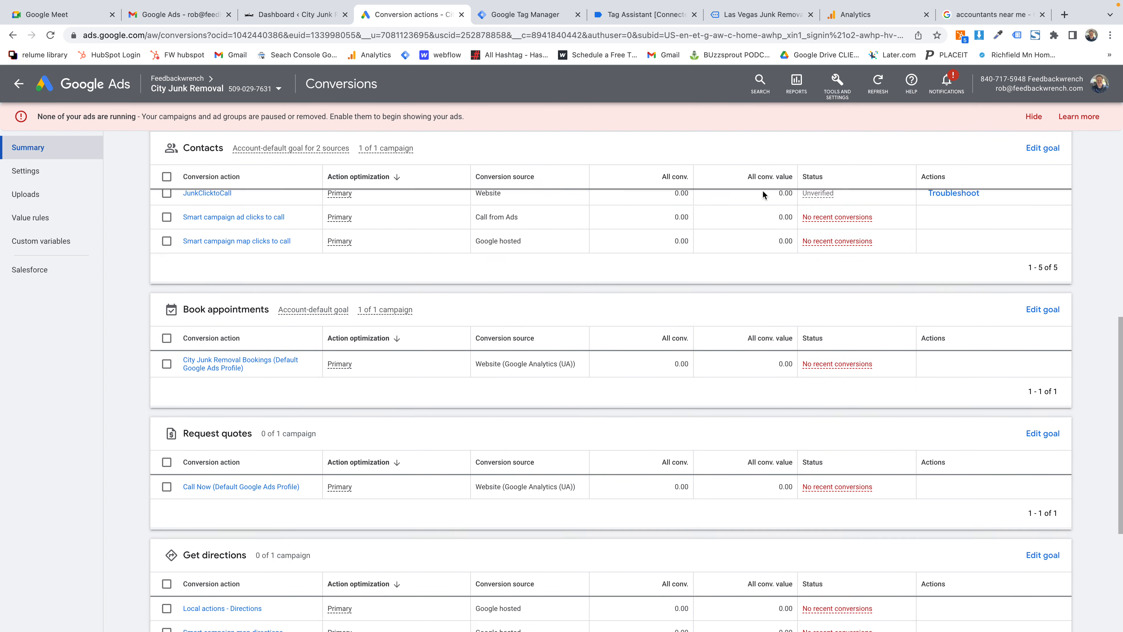
scroll(762, 195, "up", 5)
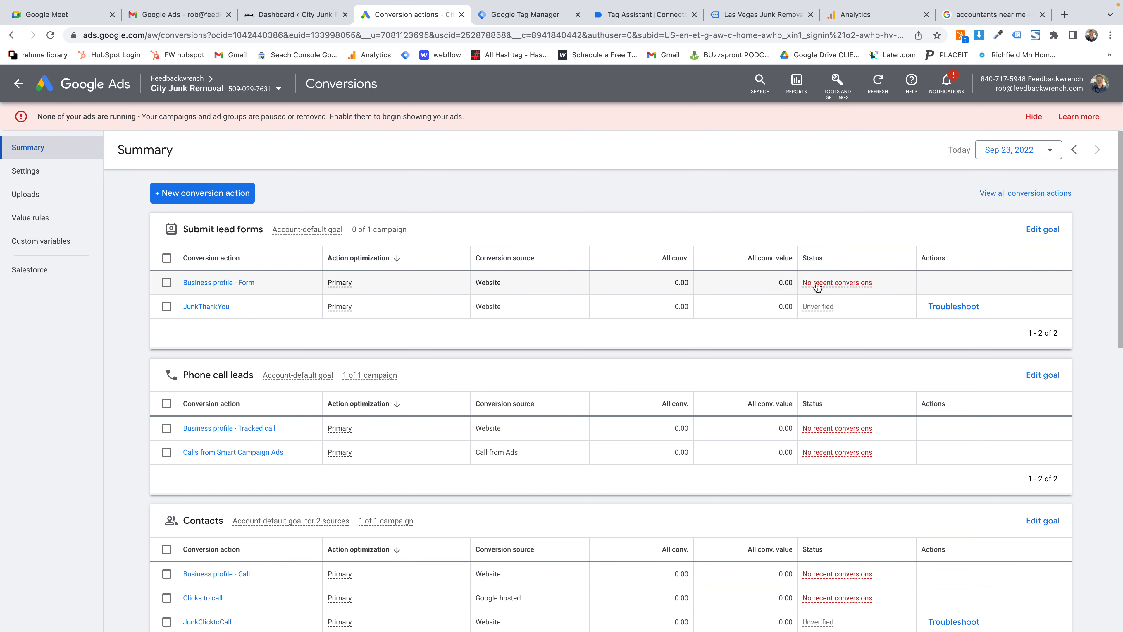
Set the conversions summary's date range to Last 30 days and look over the conversion actions
left_click(1008, 150)
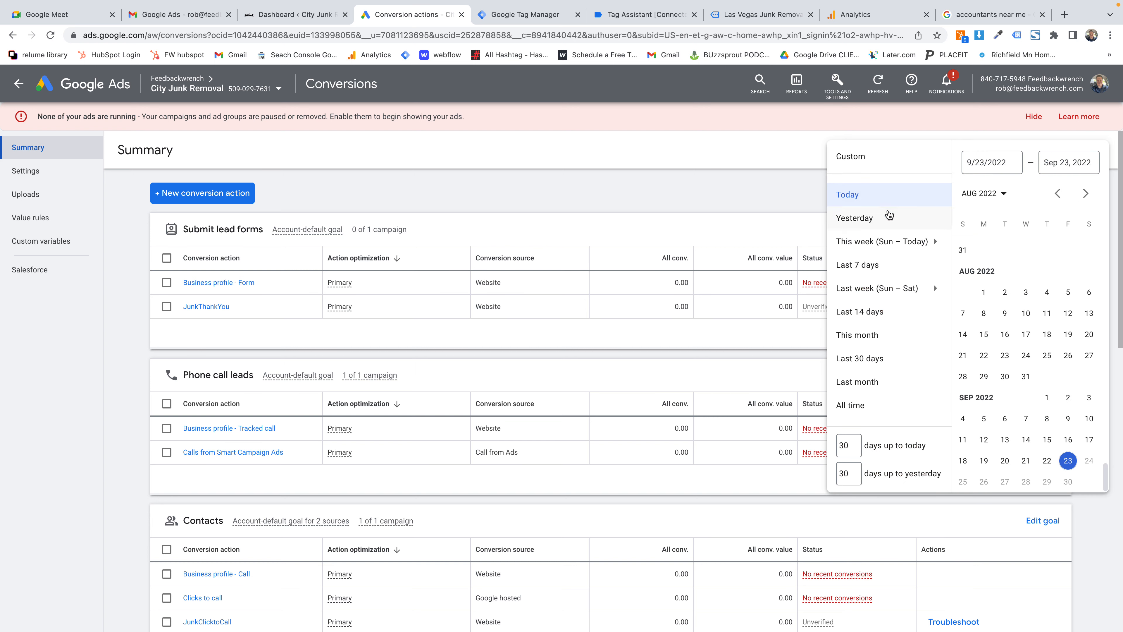
left_click(869, 358)
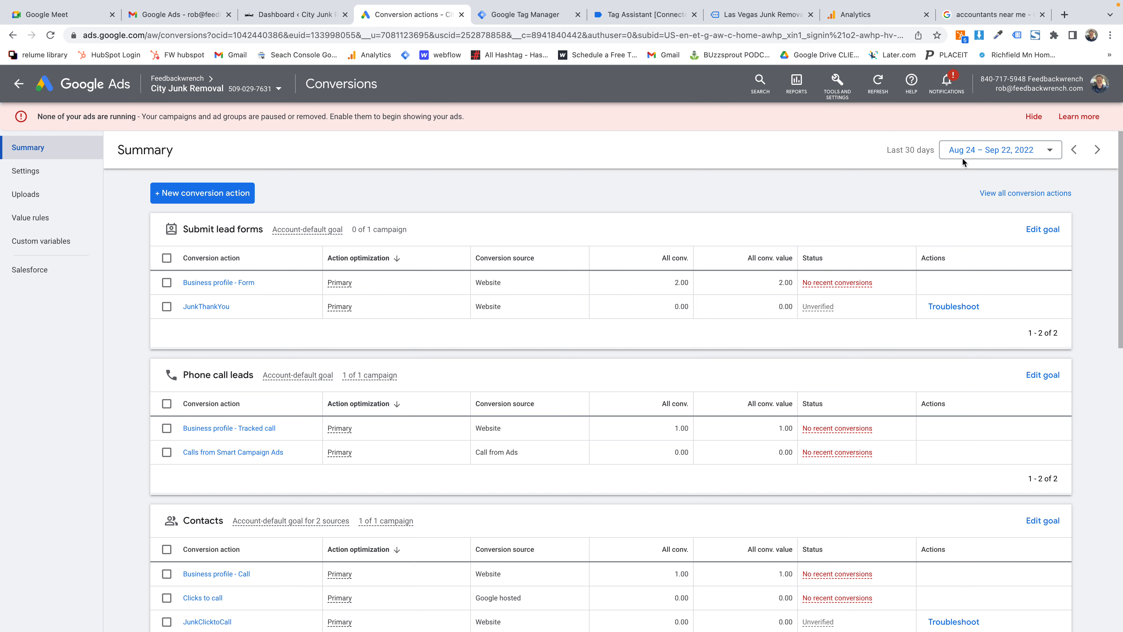
scroll(611, 252, "down", 10)
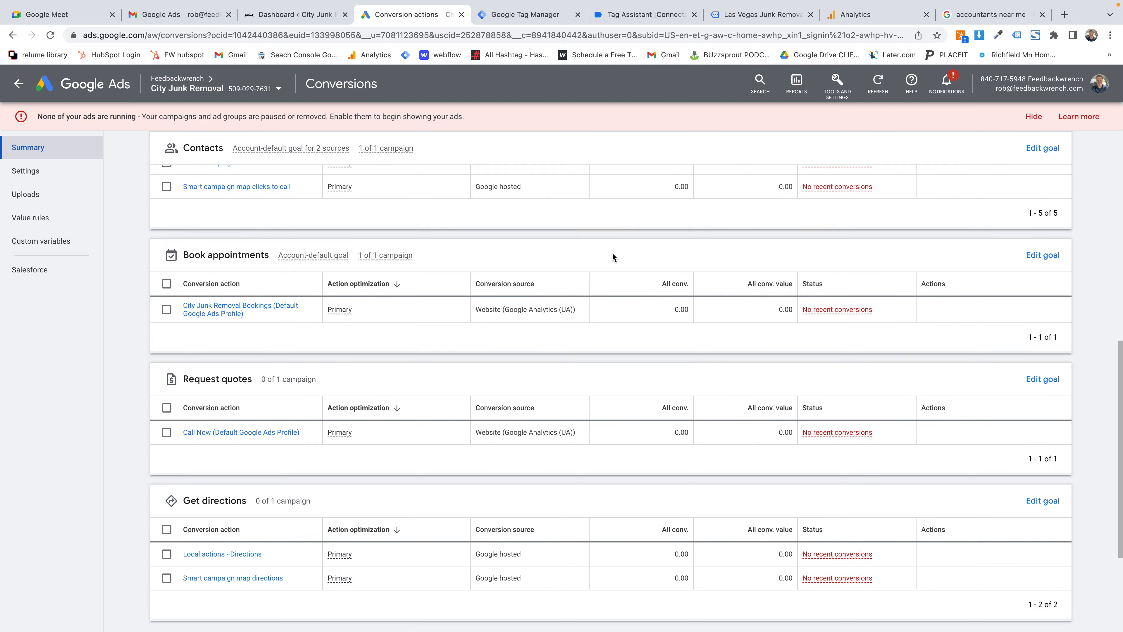
scroll(611, 252, "up", 10)
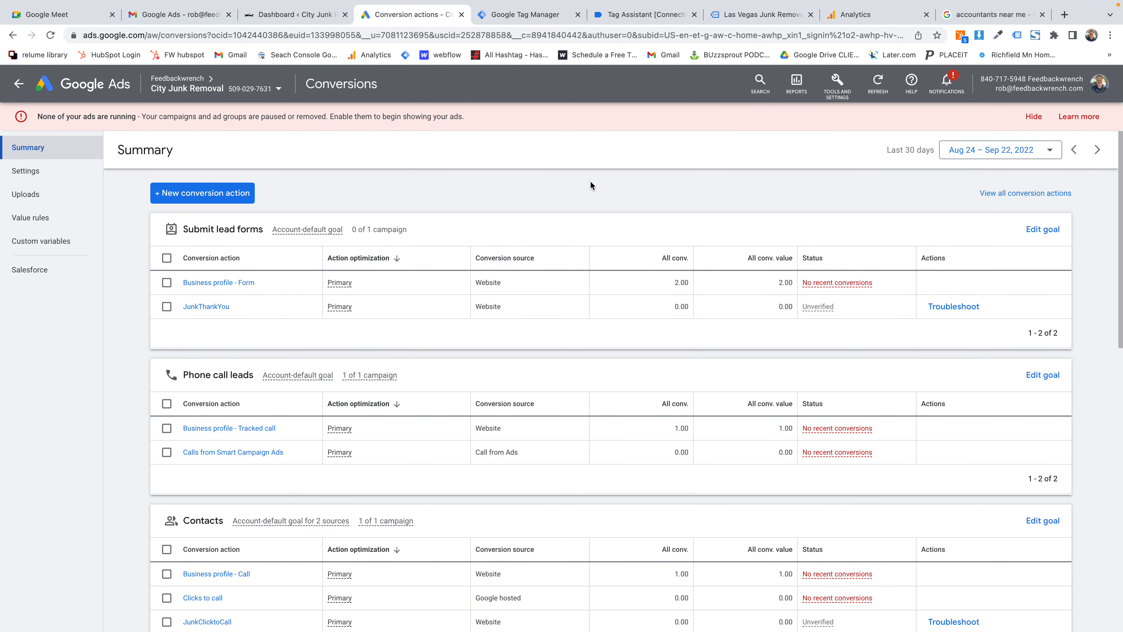
Submit a test request through the website's Get A Quote form and check the tags fired on the Thank You page in Tag Assistant
left_click(535, 20)
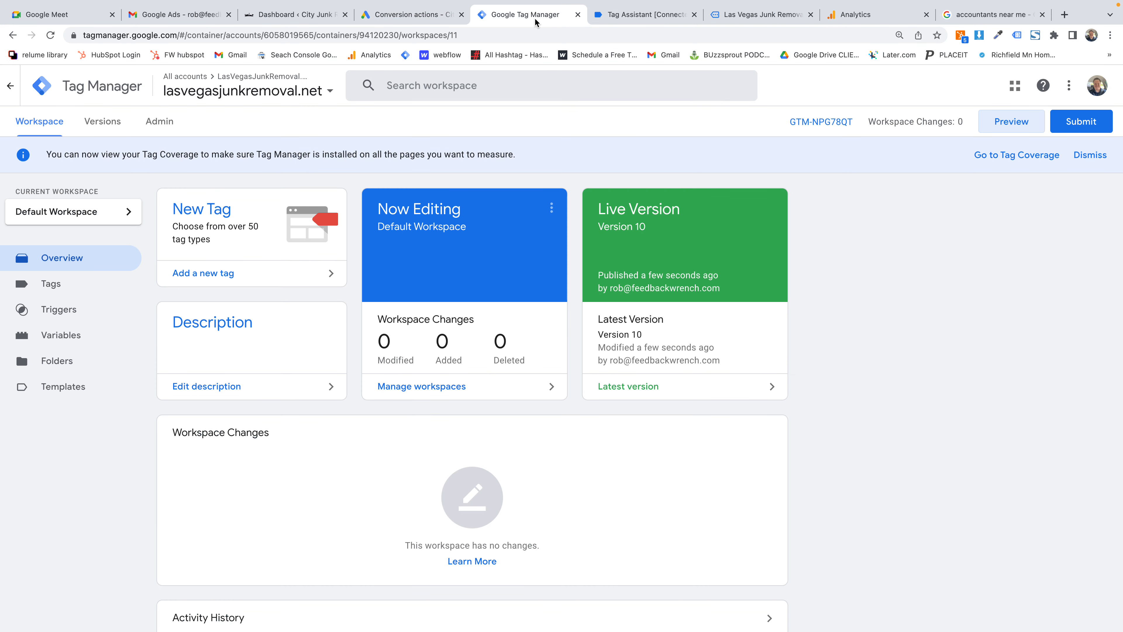
left_click(640, 18)
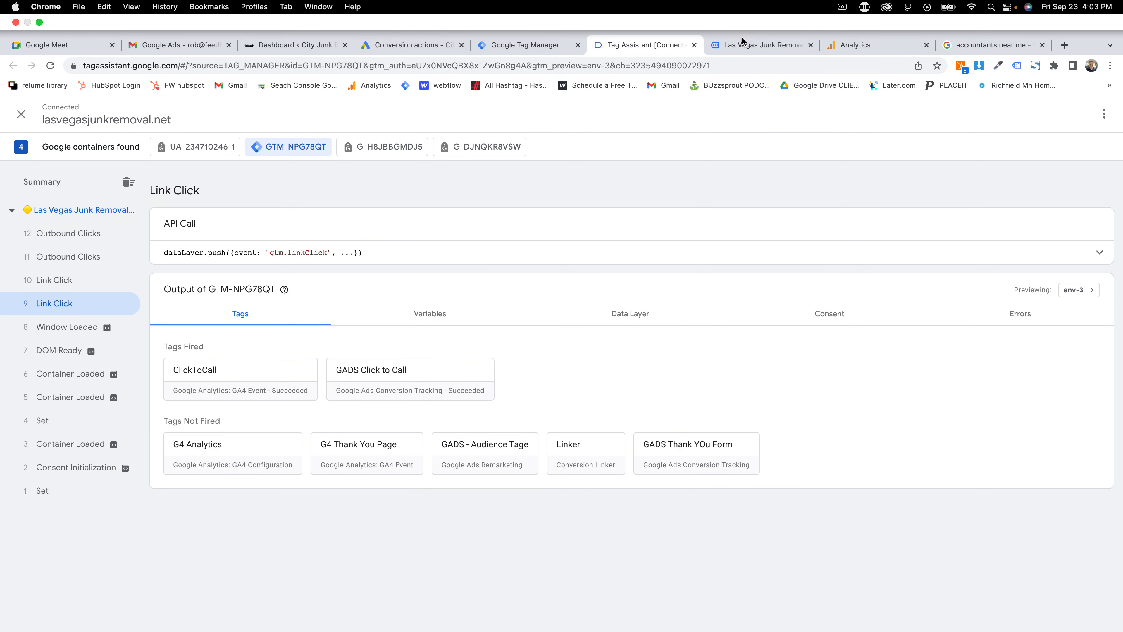
left_click(787, 12)
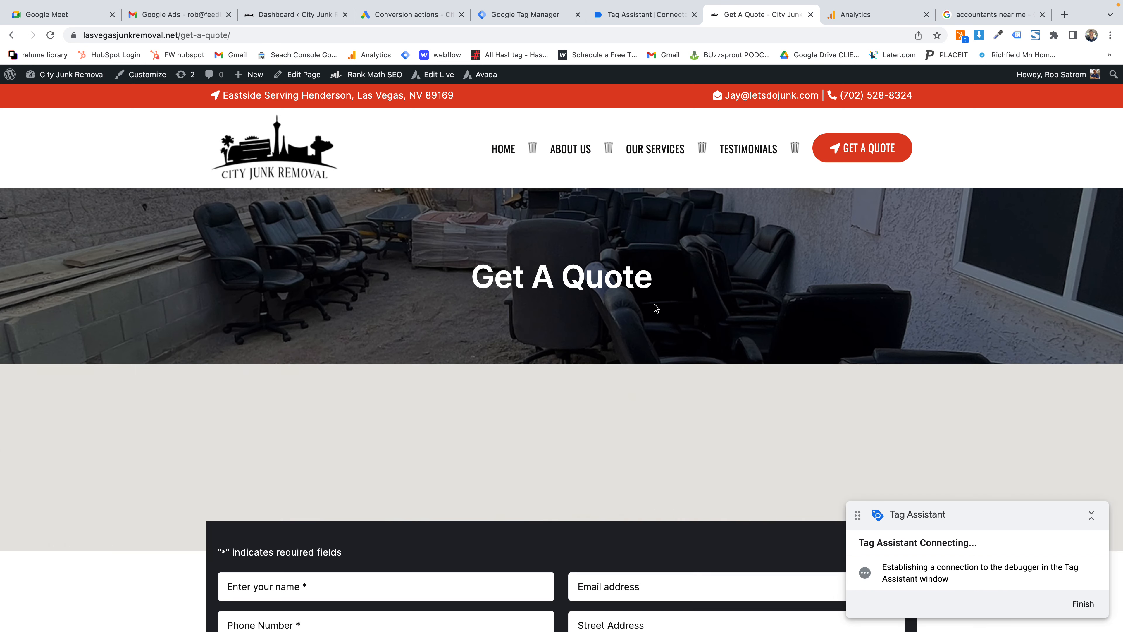
scroll(411, 371, "down", 5)
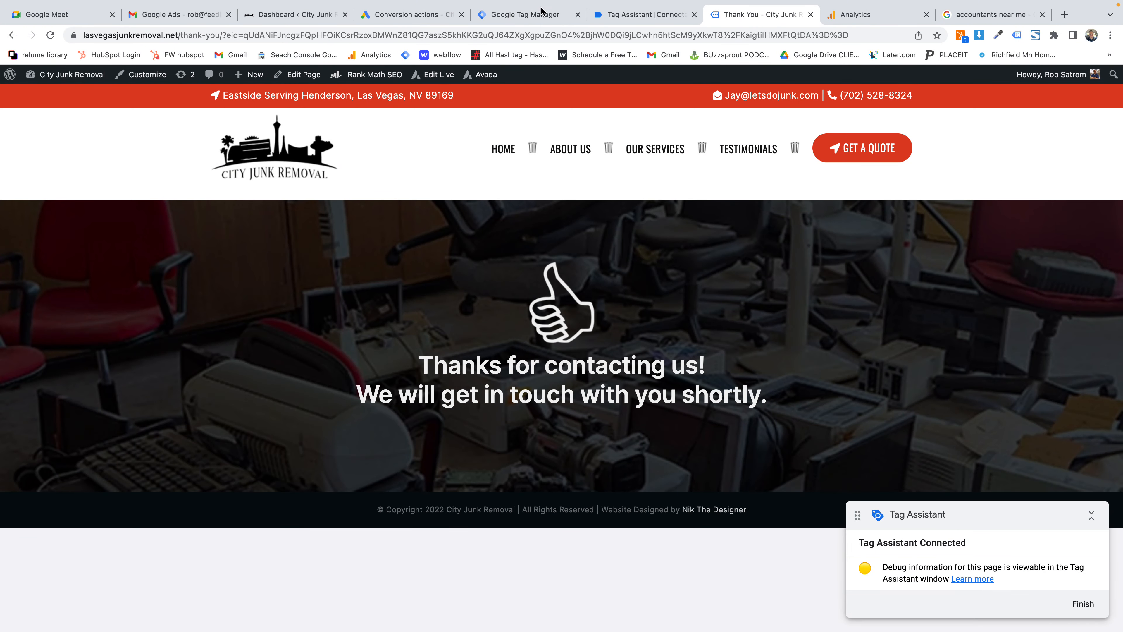
left_click(613, 15)
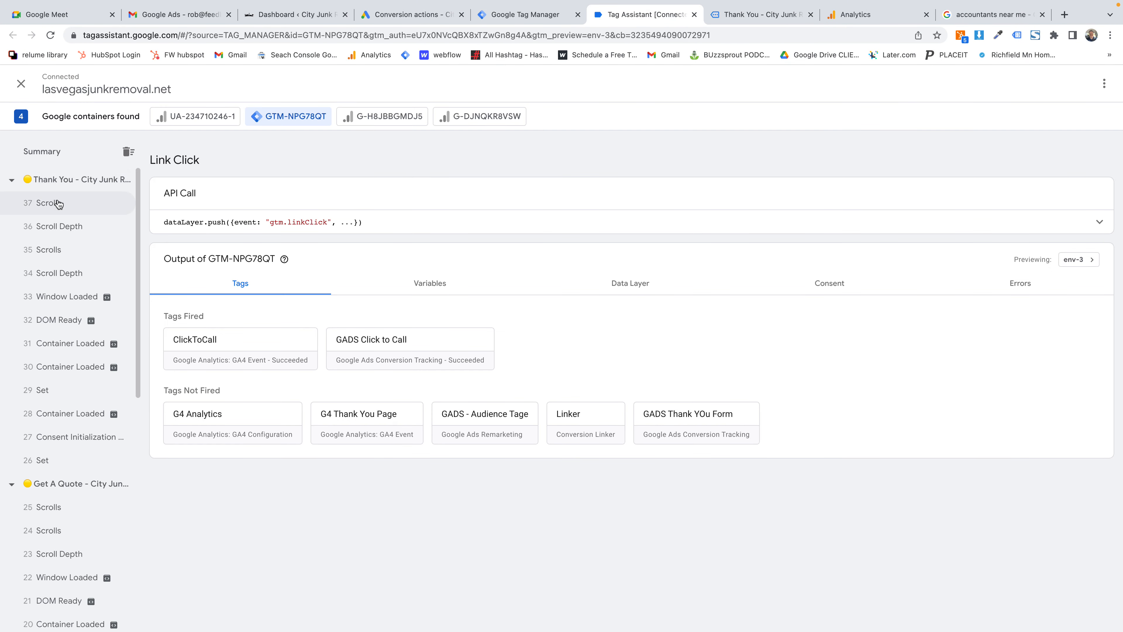
left_click(72, 180)
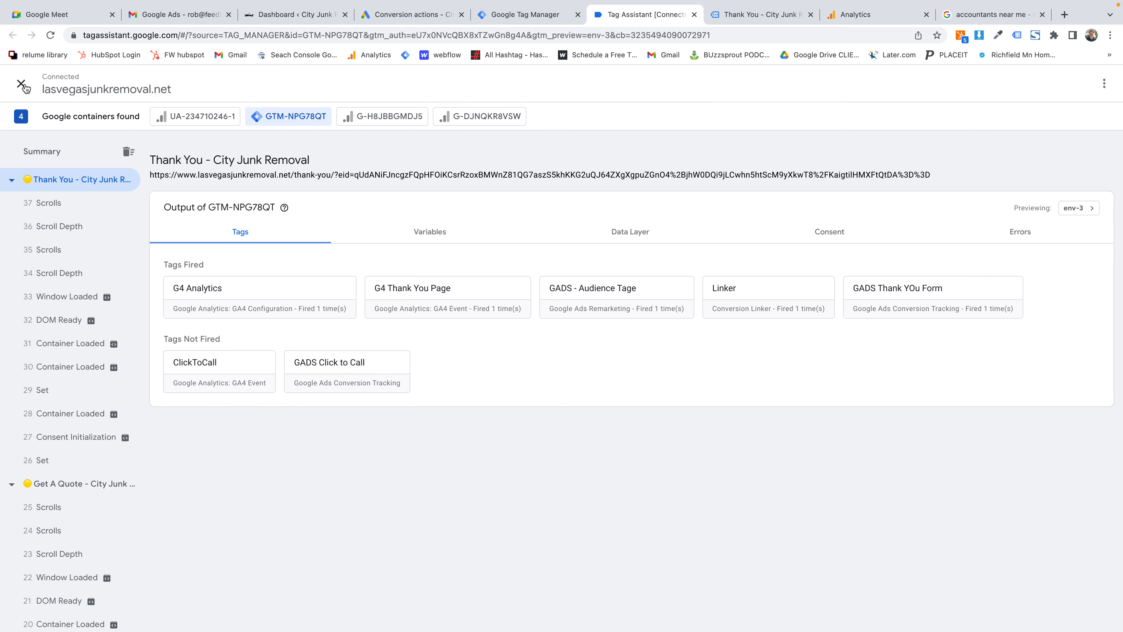
Recheck the Tag Manager workspace and the Thank You page's fired tags, then return from Google Ads conversions to the account overview
left_click(526, 15)
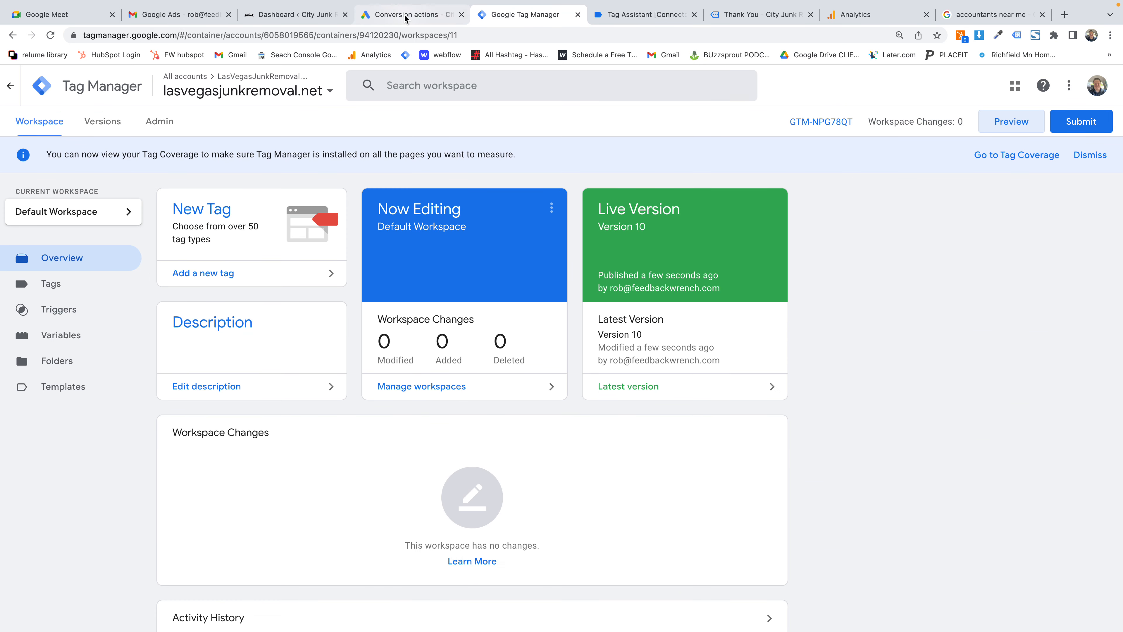
left_click(405, 18)
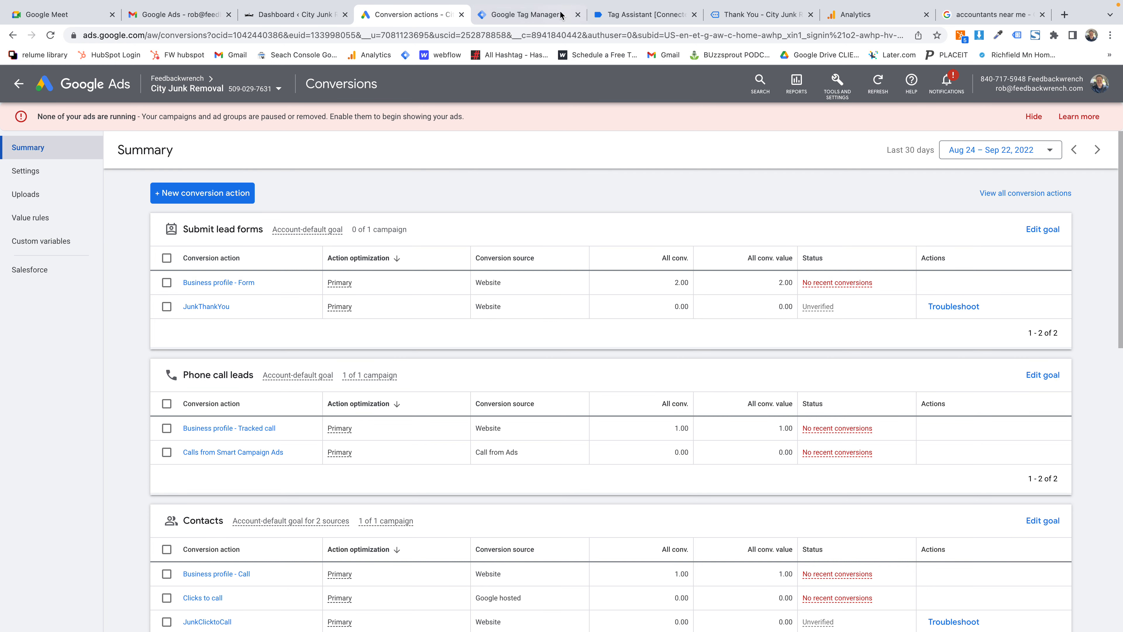
left_click(548, 15)
left_click(619, 16)
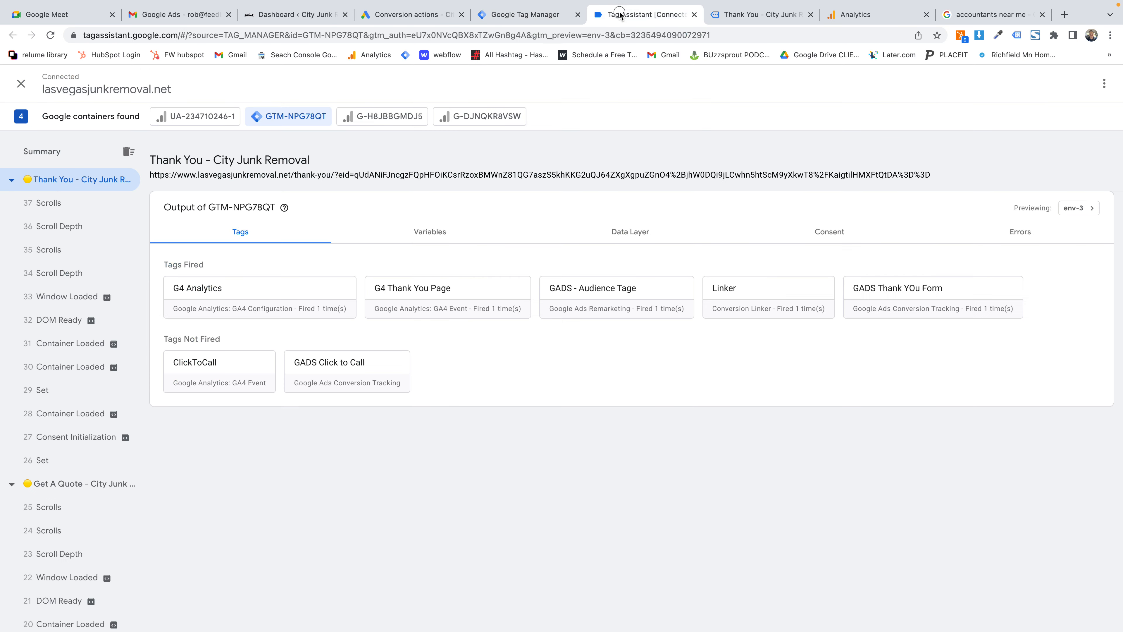
left_click(406, 18)
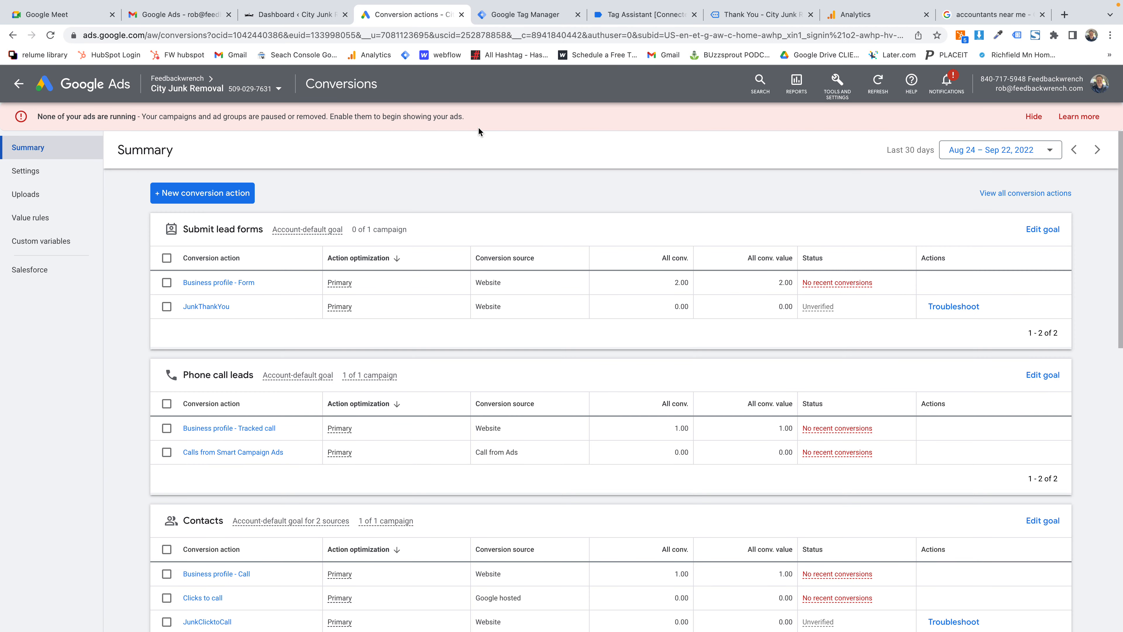
left_click(19, 83)
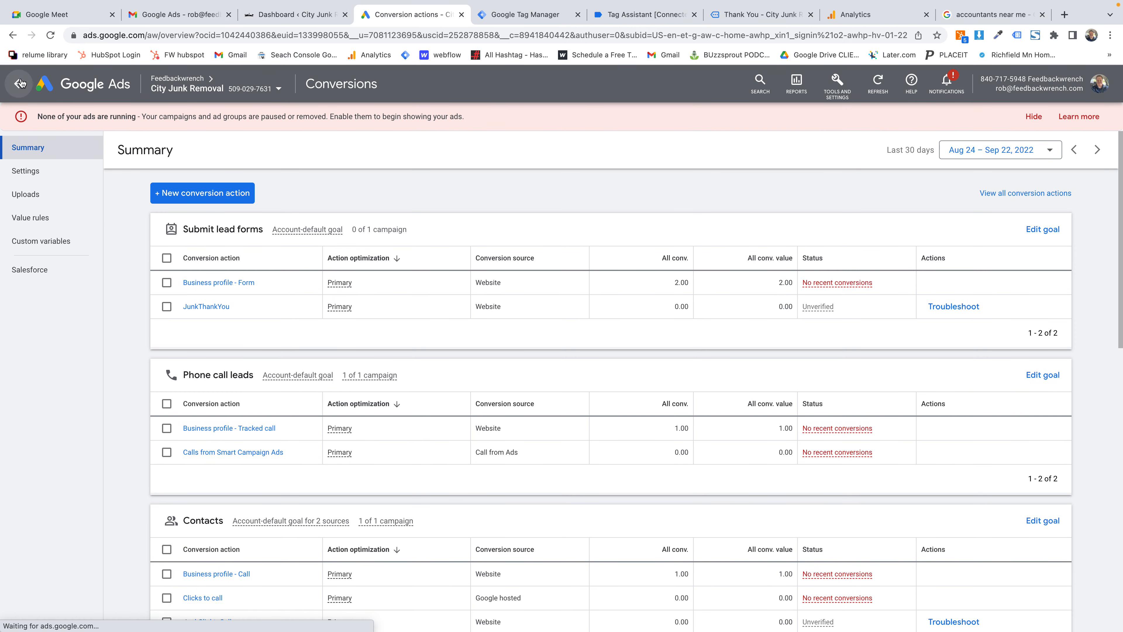